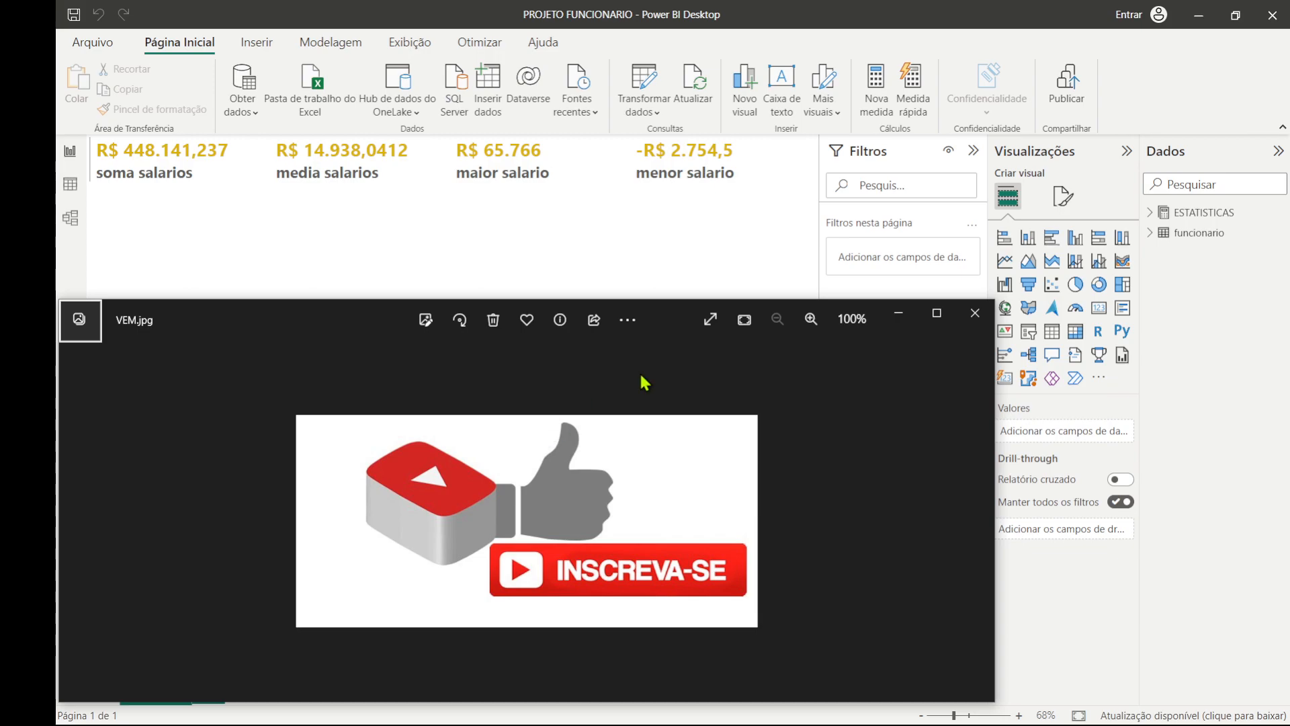
Minimize the image viewer, expand the ESTATISTICAS and funcionario tables, and add a new measure to the funcionario table from salario liquido.
click(898, 315)
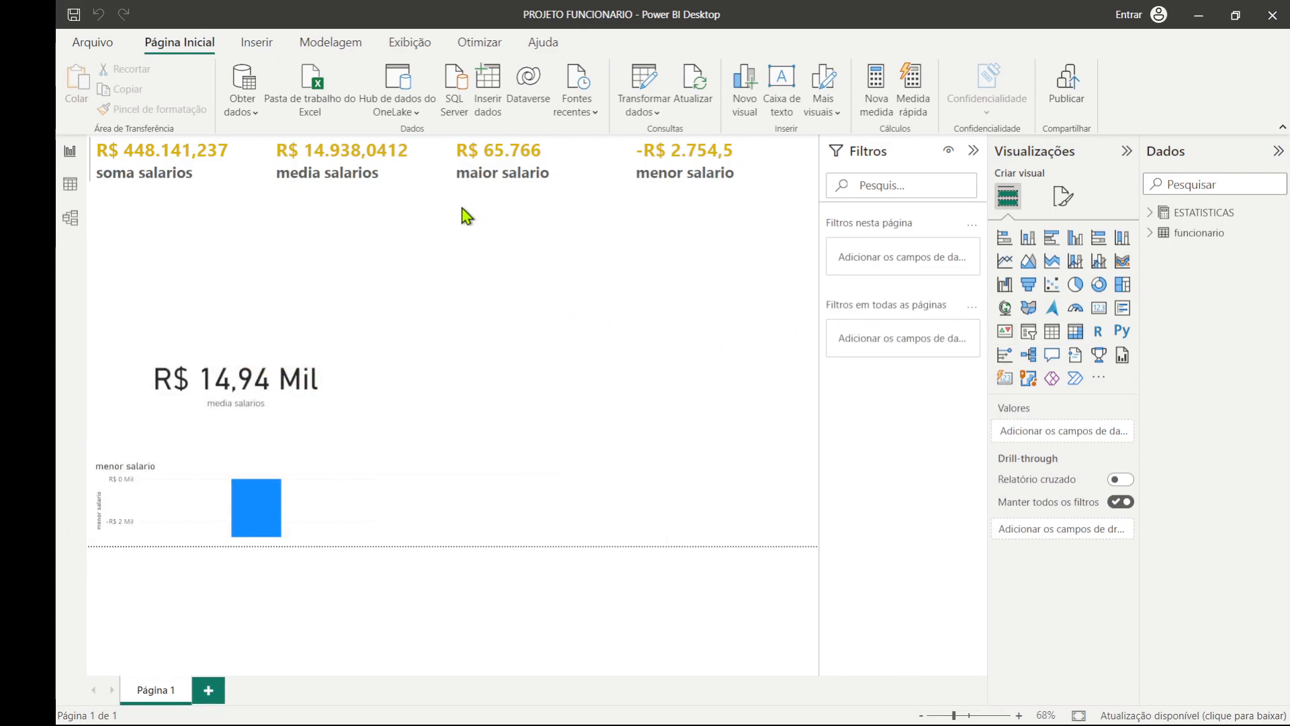
click(1150, 233)
click(1150, 212)
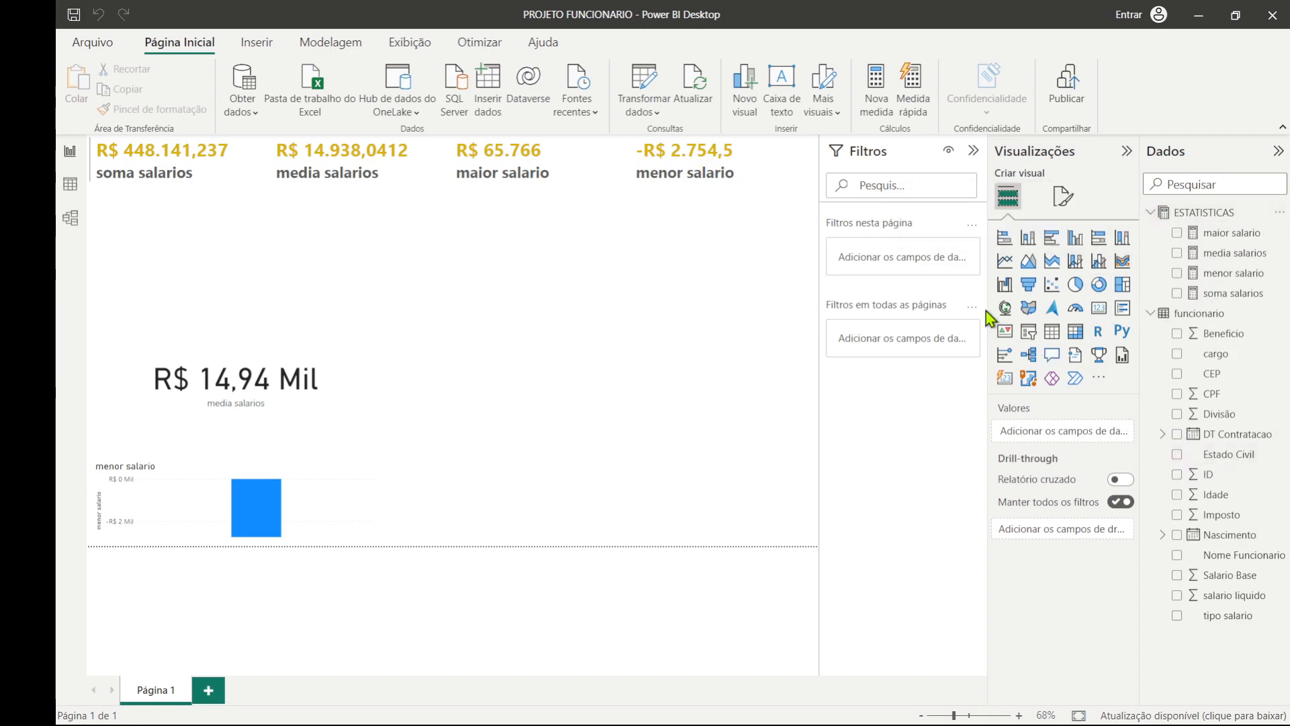
click(1234, 597)
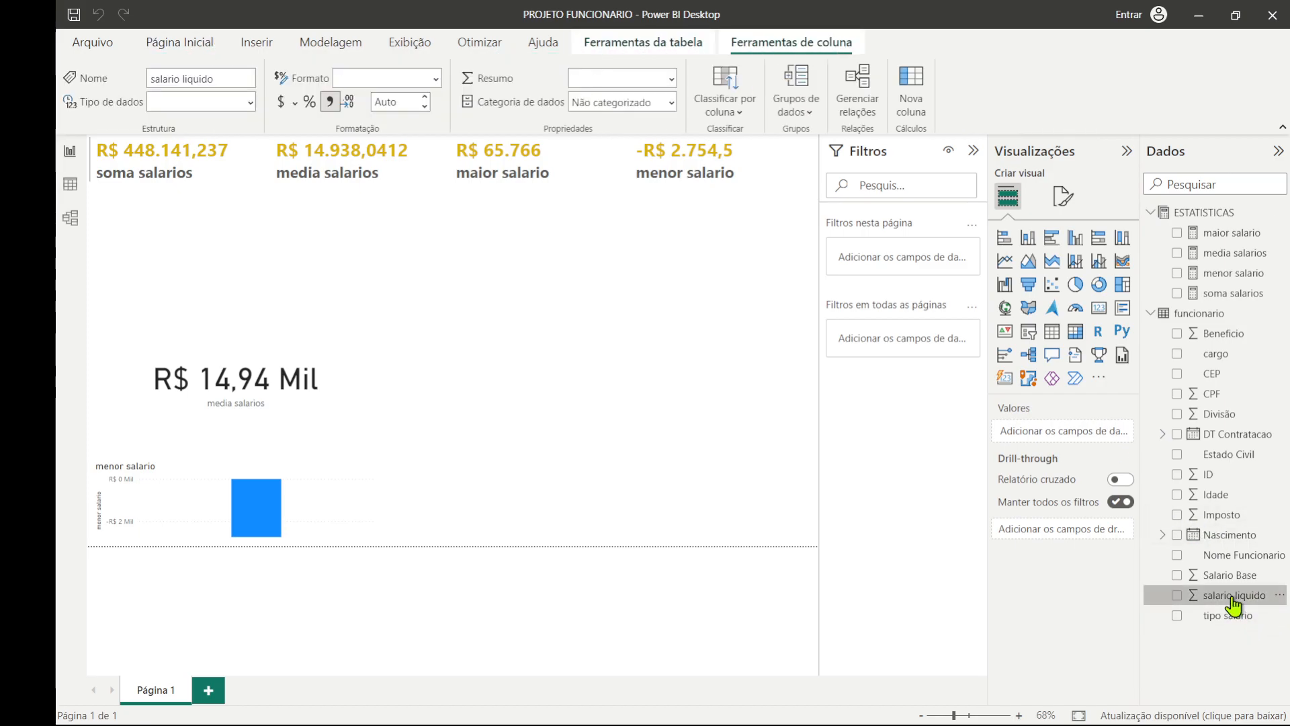
right_click(1234, 598)
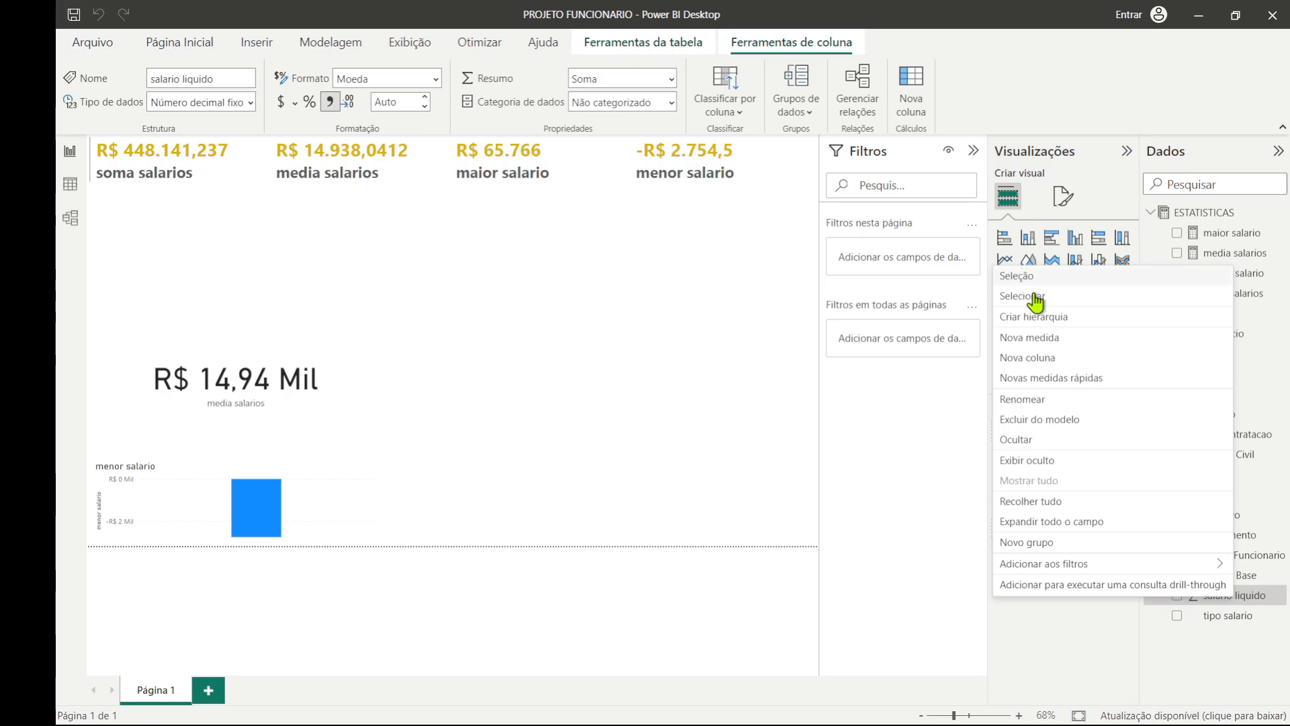
click(1050, 339)
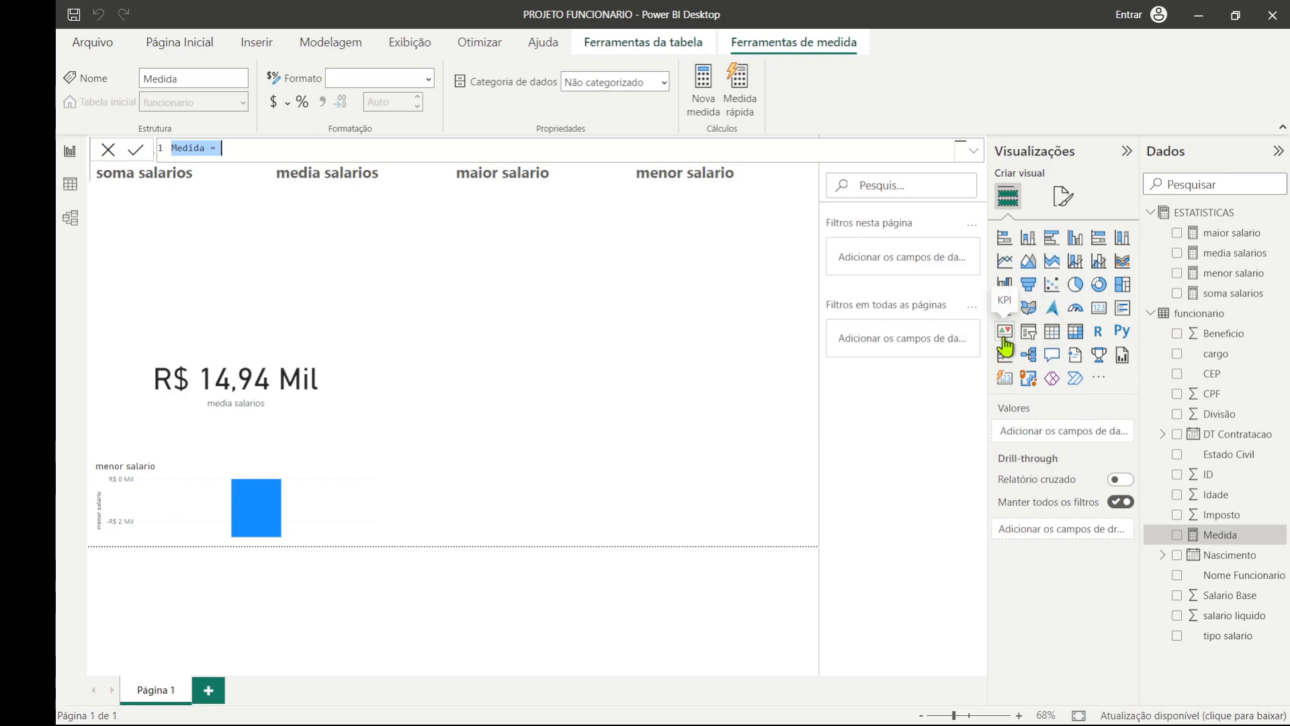
Name the new measure media salarios altos and begin its formula with the CALCULATE function.
key(BackSpace)
key(BackSpace)
key(BackSpace)
key(BackSpace)
text(EDIA)
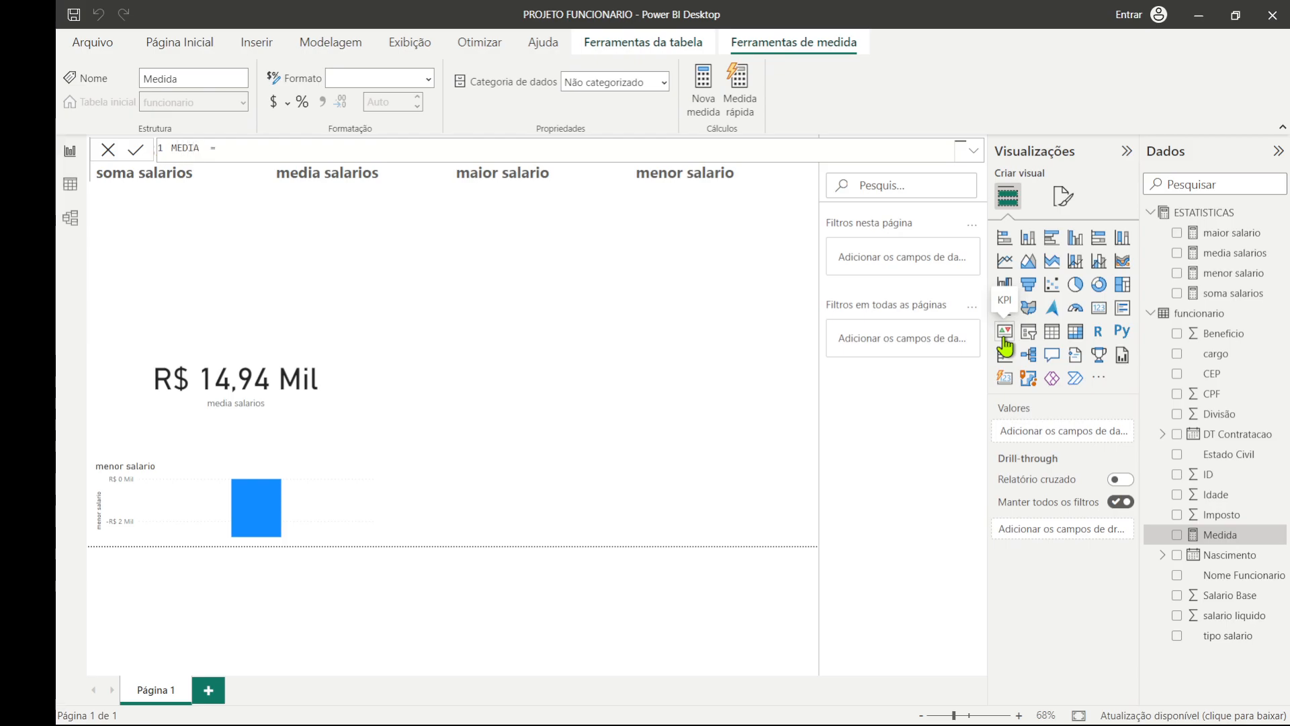
key(BackSpace)
key(BackSpace)
key(BackSpace)
text(edia salarios altos = ca)
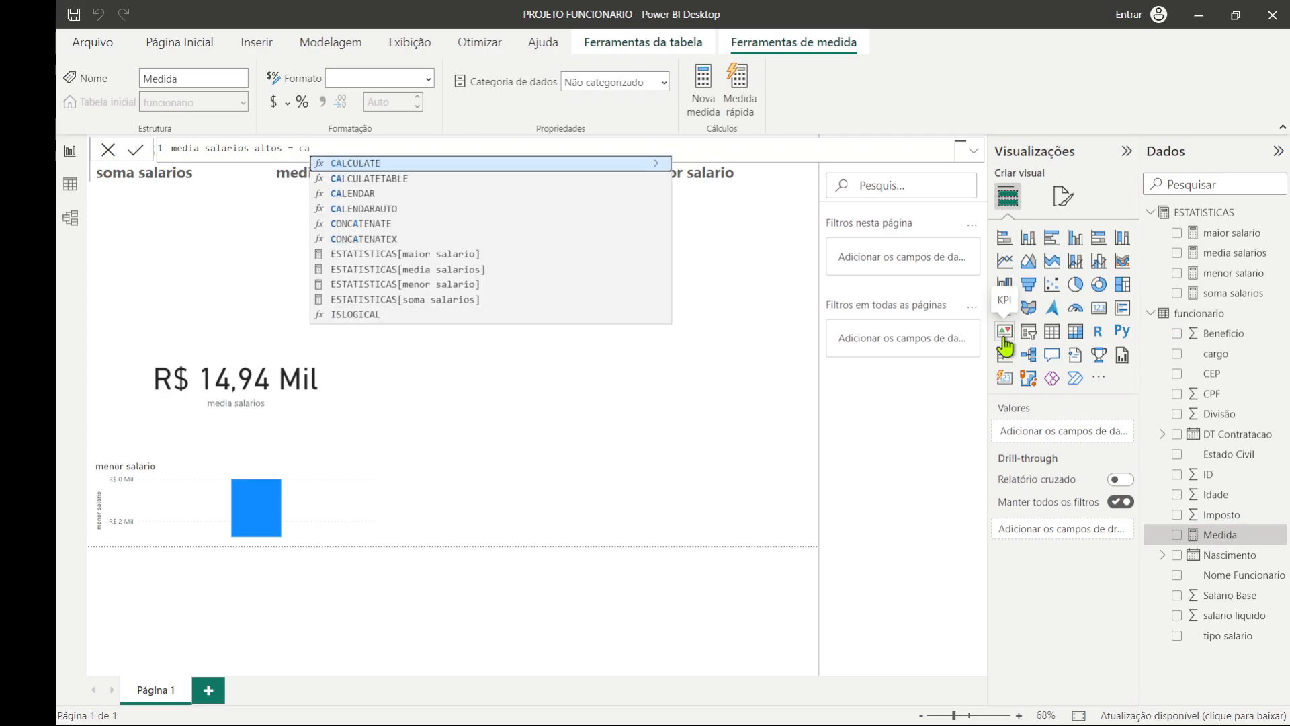
key(Tab)
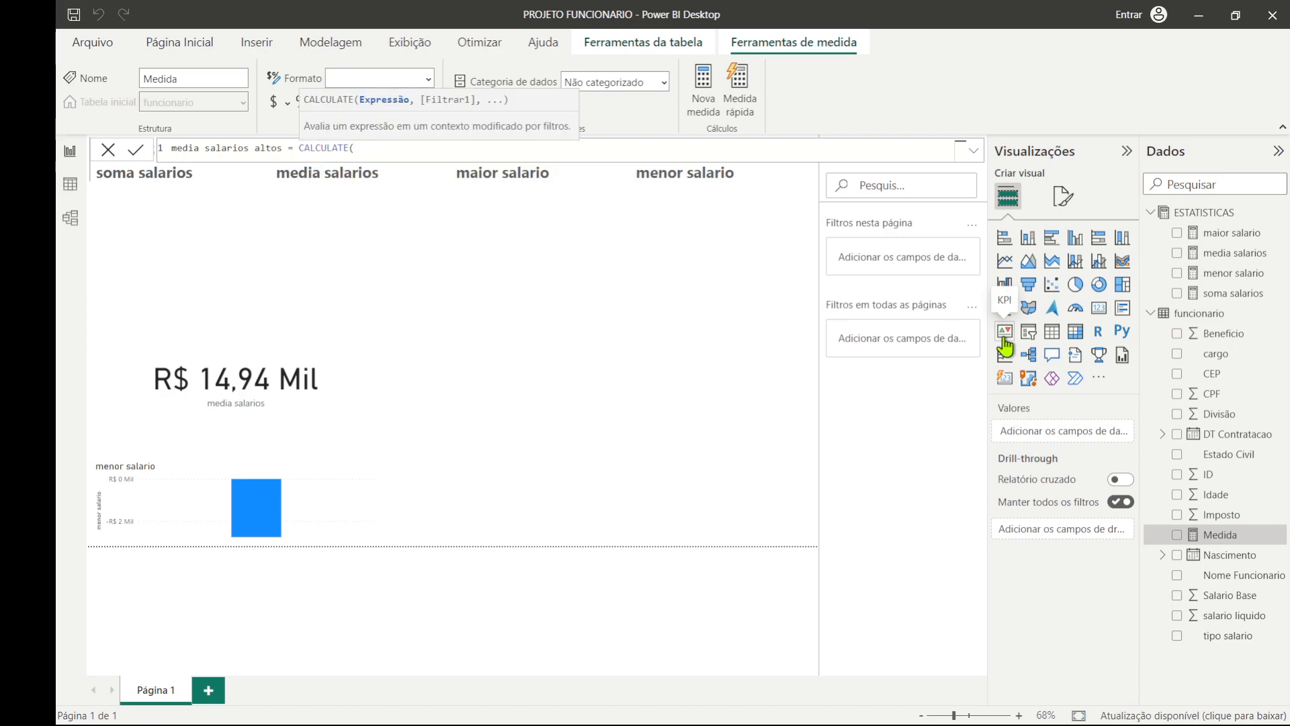
Add AVERAGE of funcionario[salario liquido] as the CALCULATE expression and close both parentheses.
text(av)
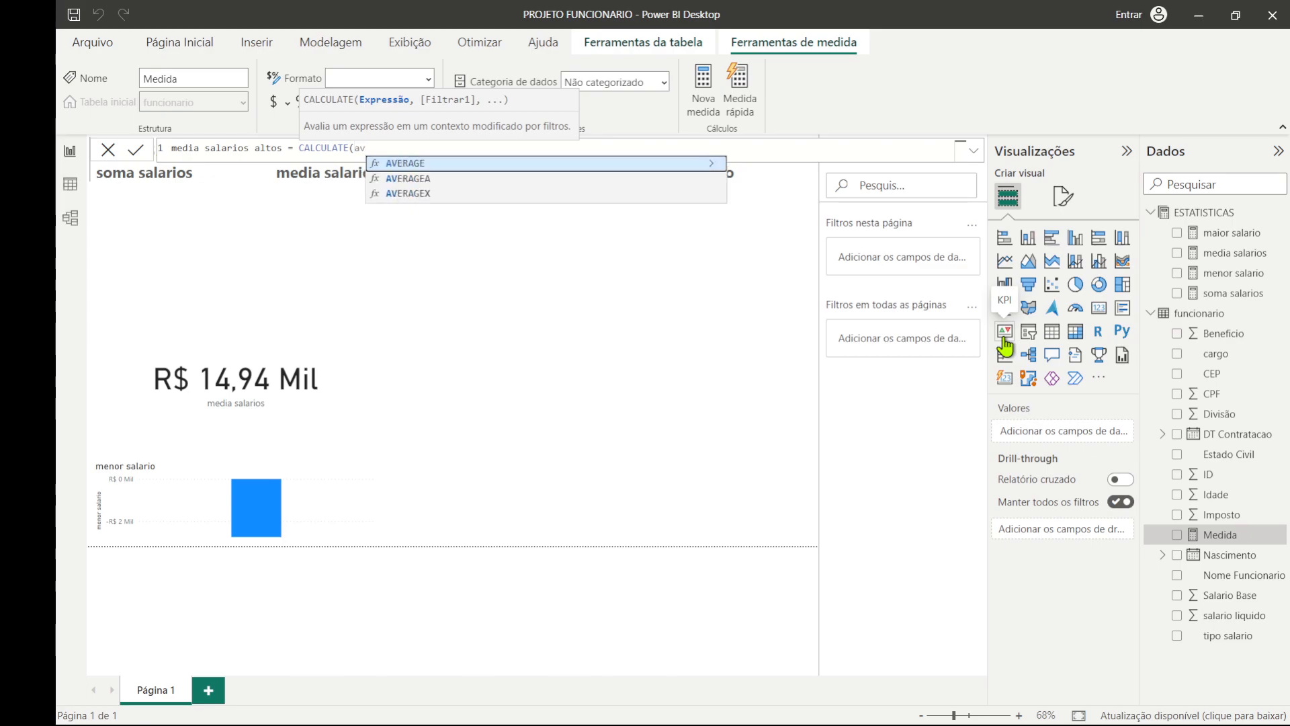
key(Tab)
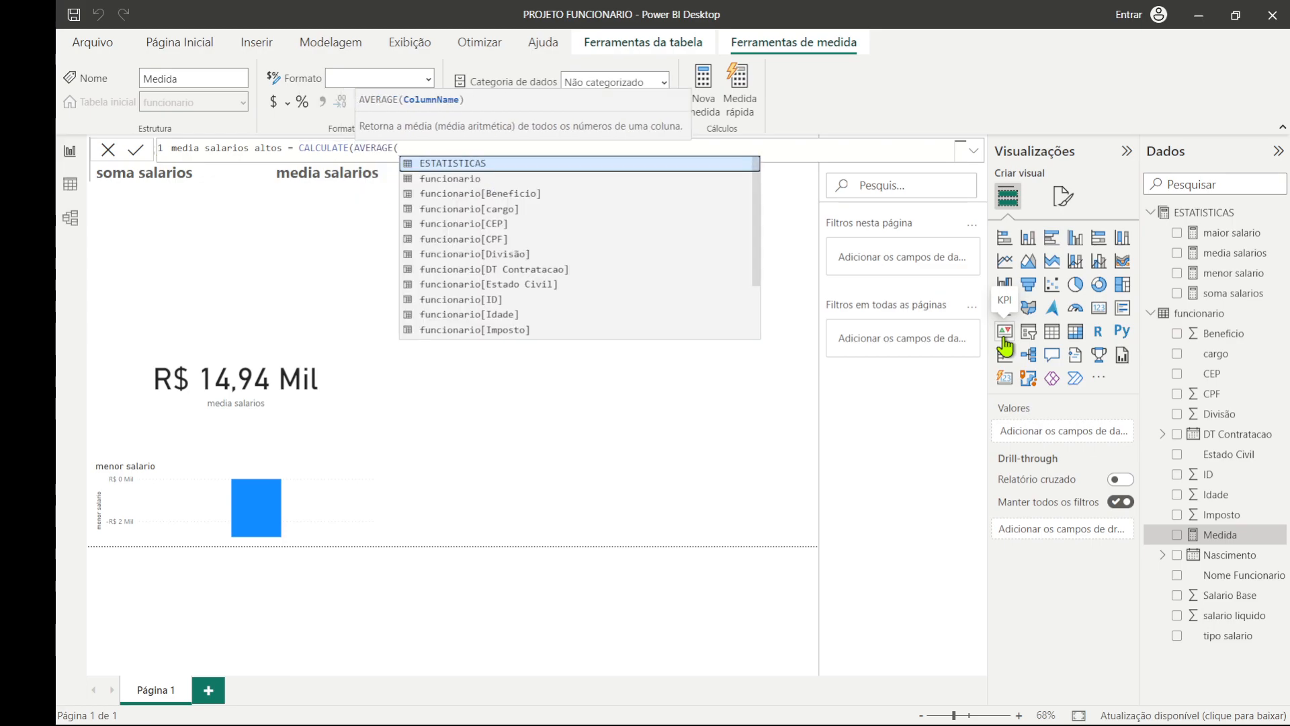
text(fun)
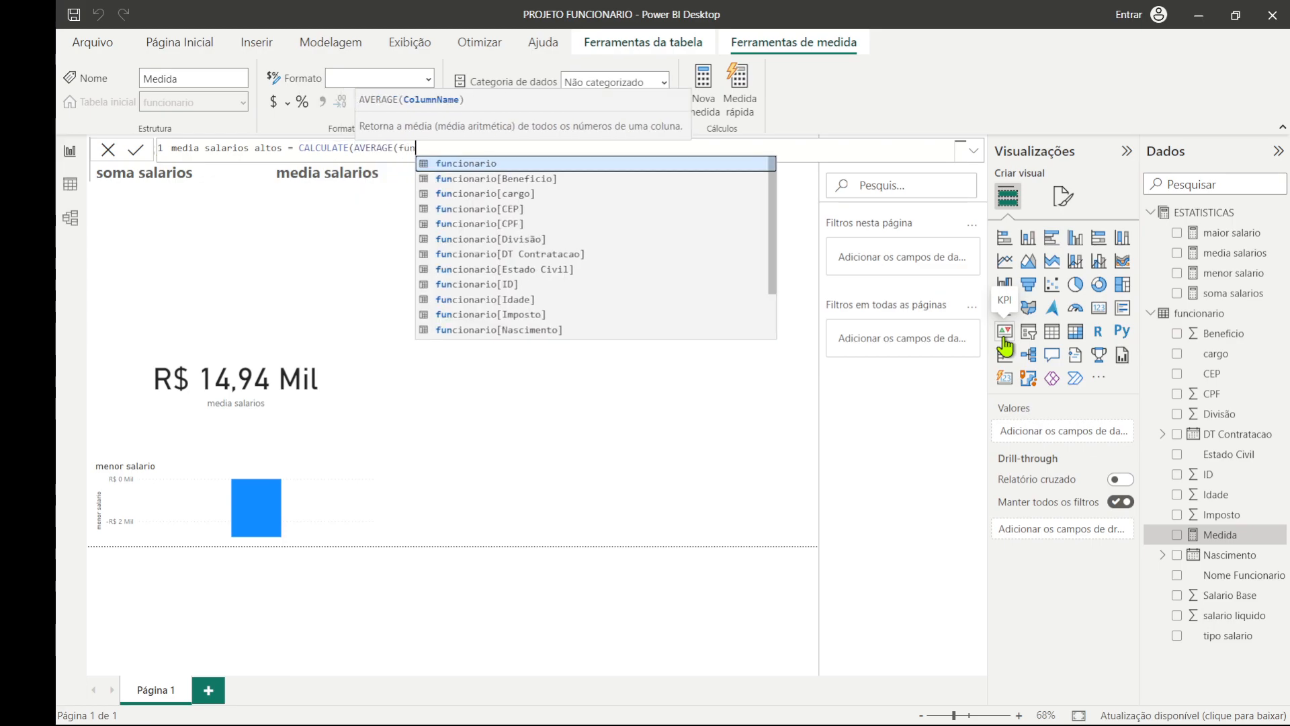
key(Down)
key(Down)
key(Down)
key(Down)
key(Down)
key(Down)
key(Down)
key(Down)
key(Down)
key(Down)
key(Down)
key(Down)
key(Down)
key(Down)
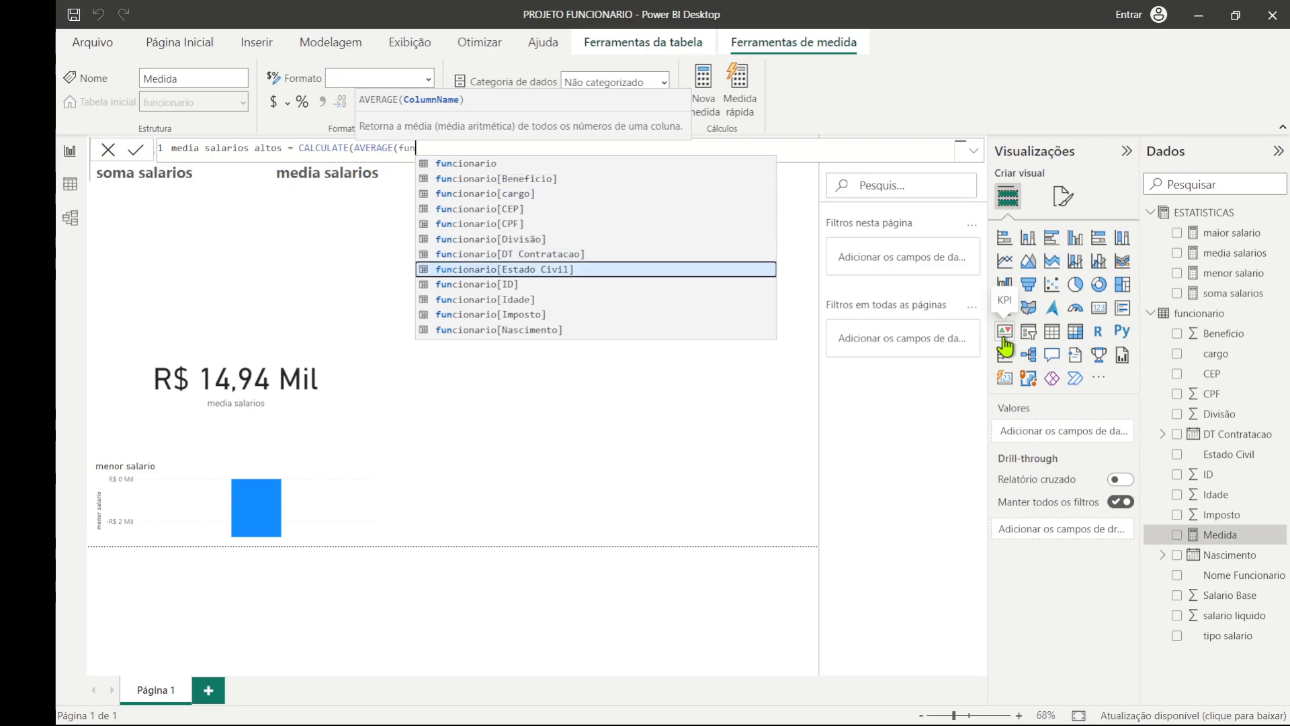
key(Down)
key(Down)
key(Down)
key(Down)
key(Down)
key(Down)
key(Down)
key(Down)
key(Down)
key(Down)
key(Down)
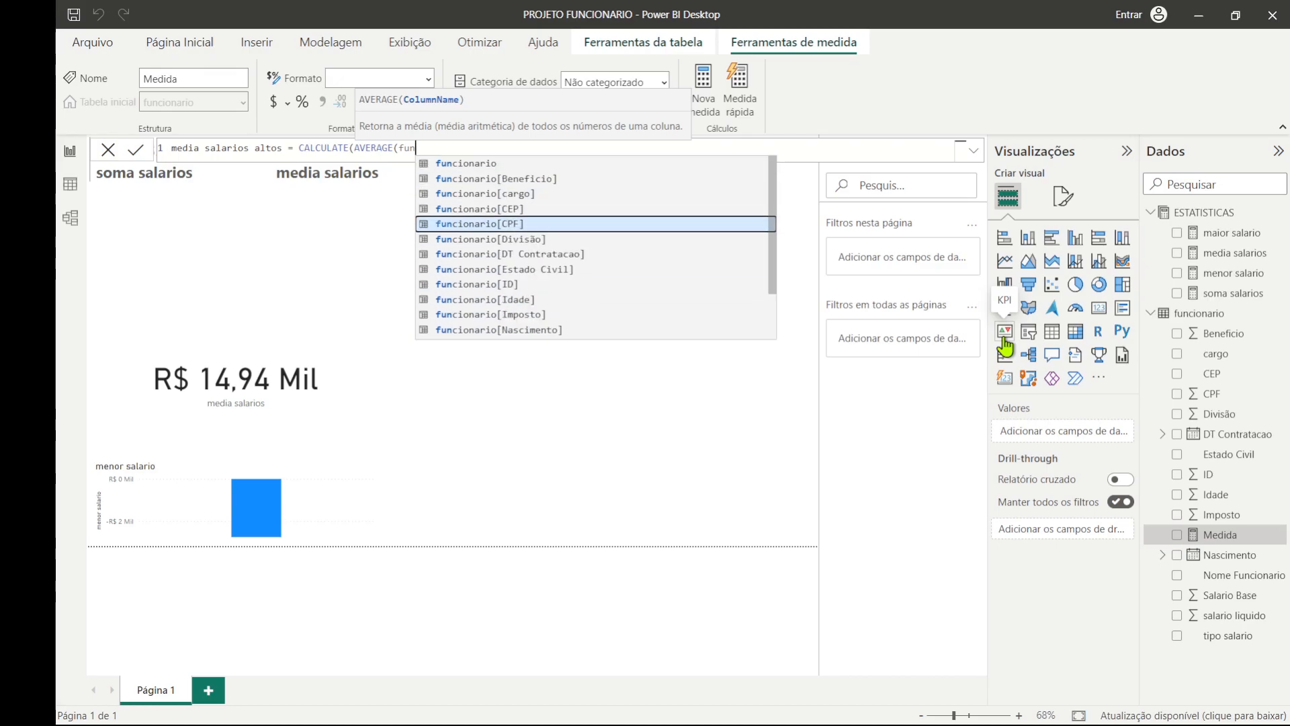
key(Up)
key(Up)
key(Up)
key(Up)
key(Up)
key(Up)
key(Up)
key(Up)
key(Up)
key(Down)
key(Down)
key(Down)
key(Down)
key(Down)
key(Down)
key(Down)
key(Down)
key(Down)
key(Down)
key(Down)
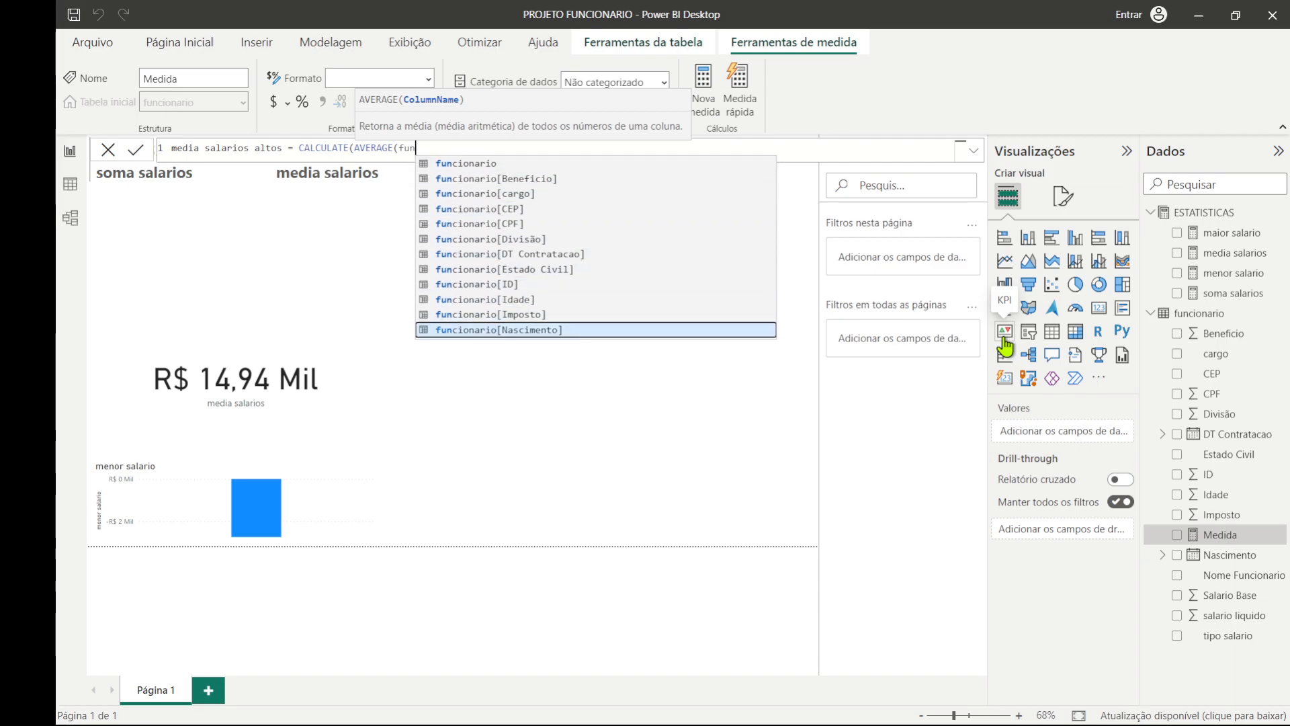
key(Down)
key(Down)
key(Down)
key(Down)
key(Up)
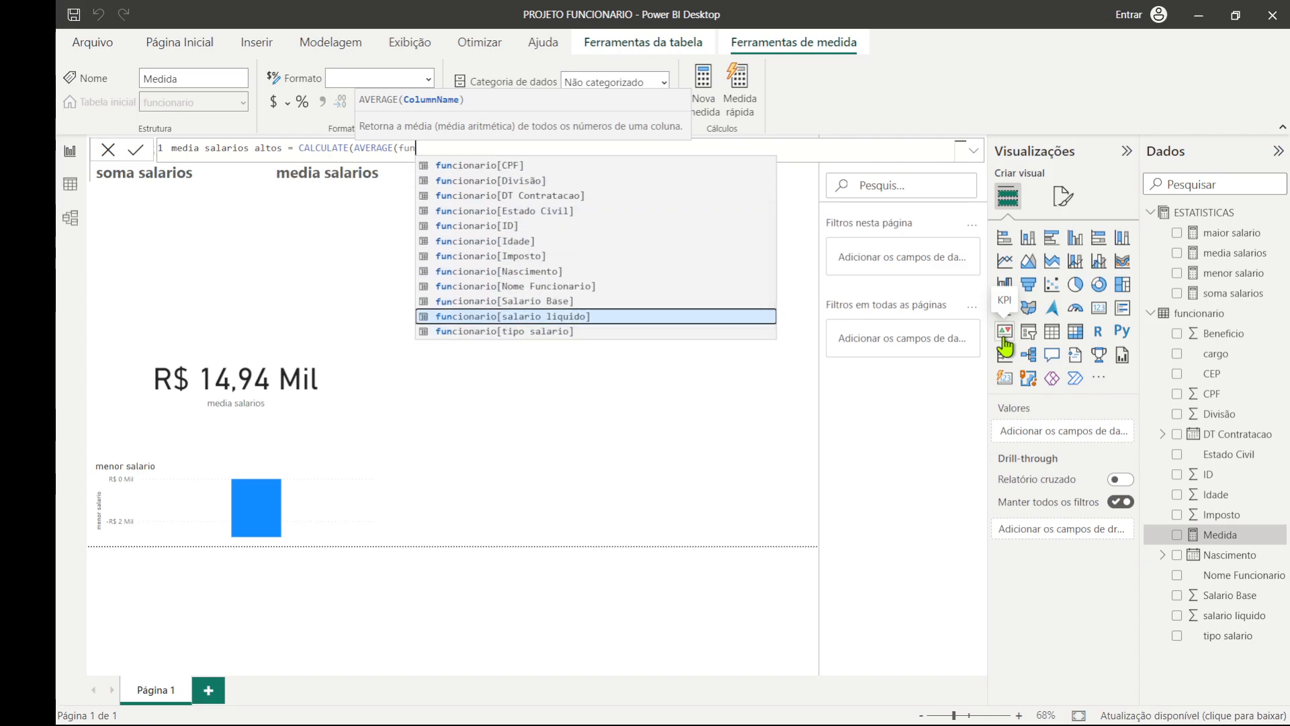
key(Tab)
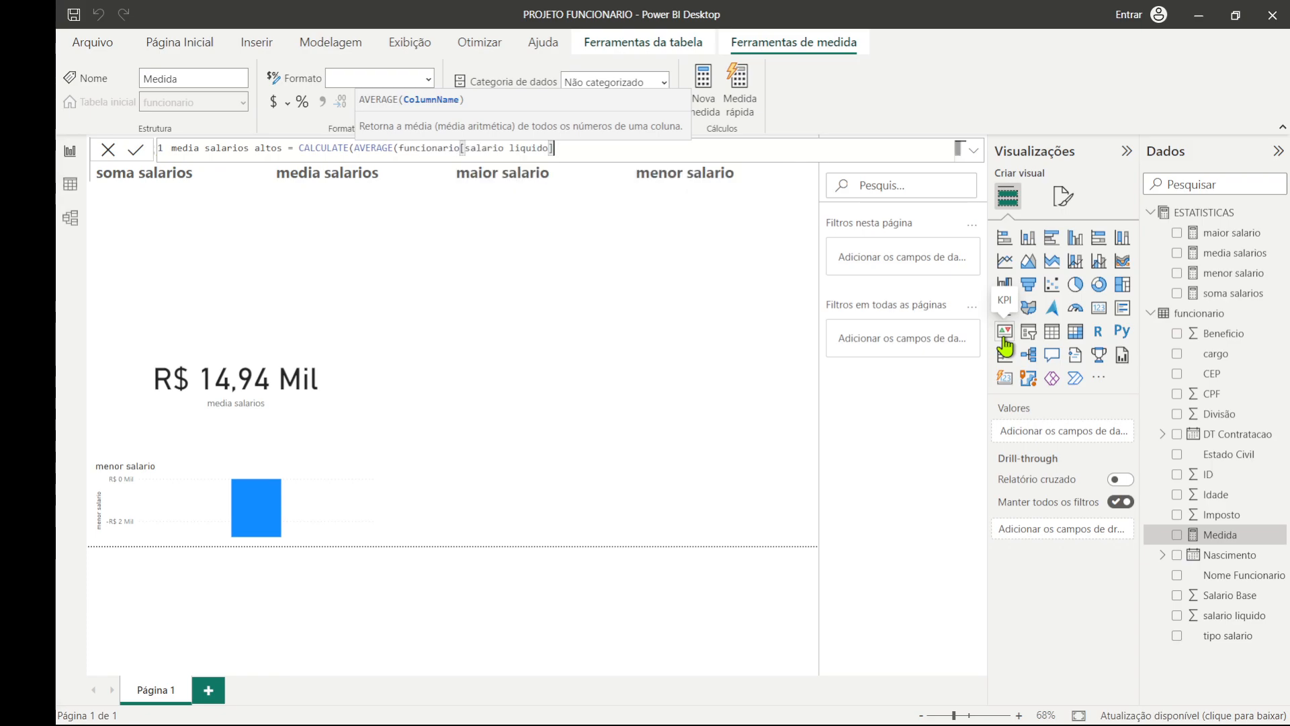
text())
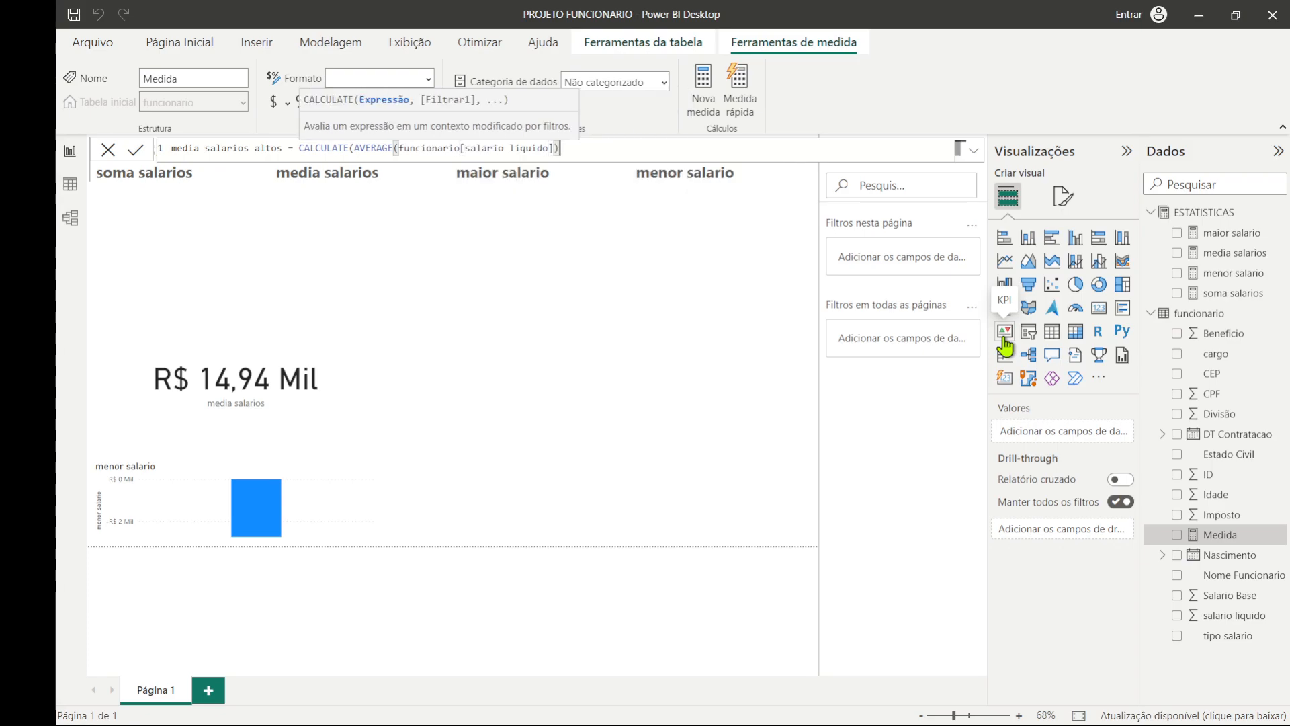
text())
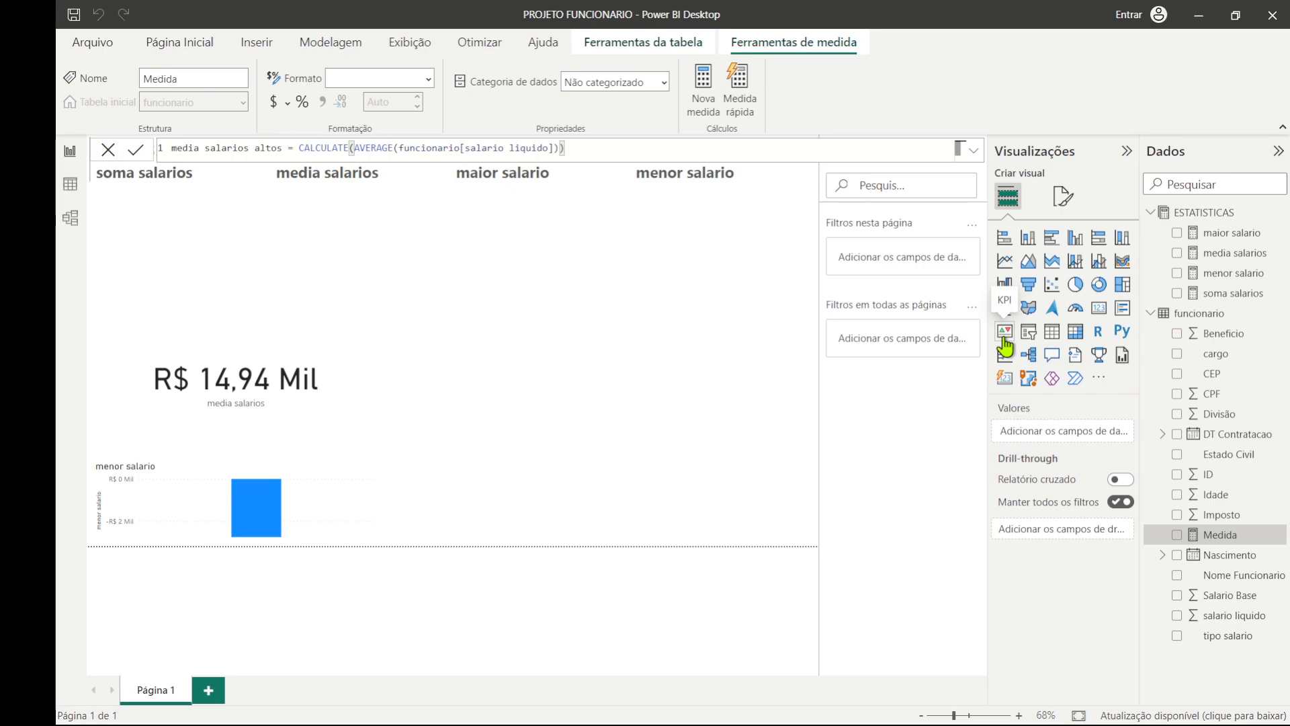
Append a filter to the formula comparing funcionarios[tipo salario] with salario alto.
text(,)
text(fon)
text(f)
key(BackSpace)
text(funcoionarios[)
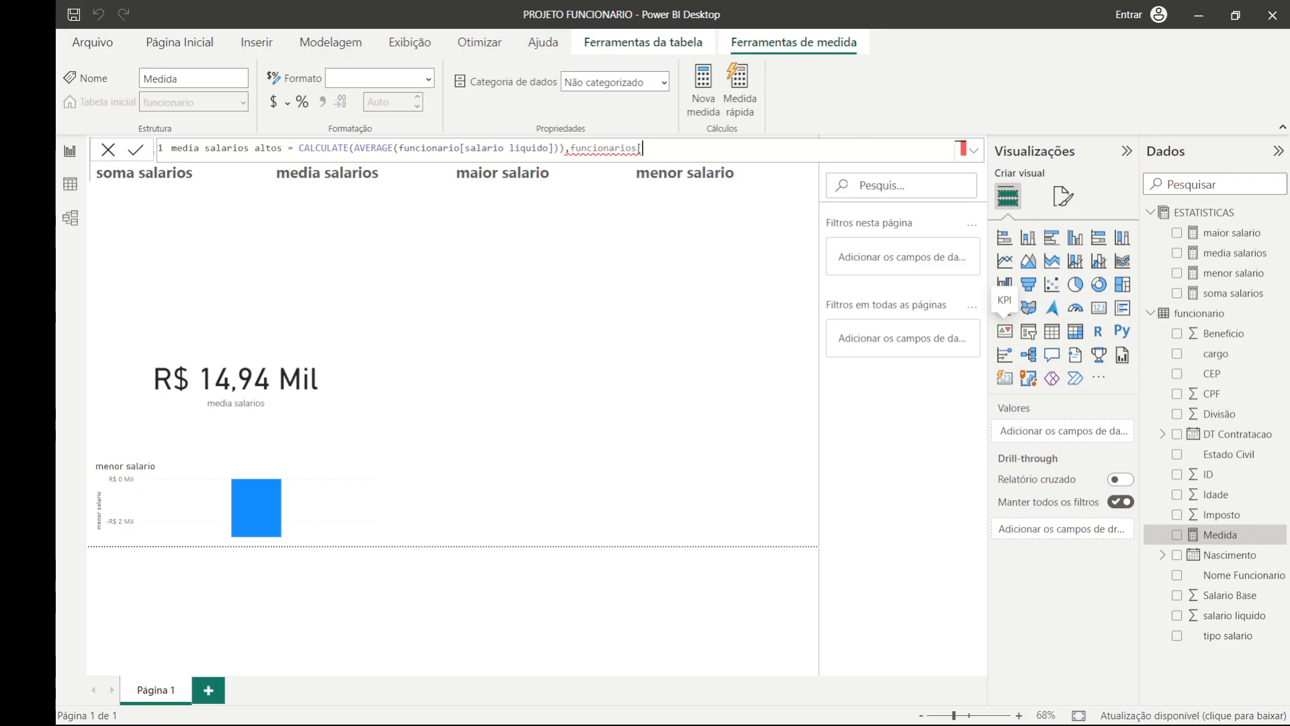
key(ctrl)
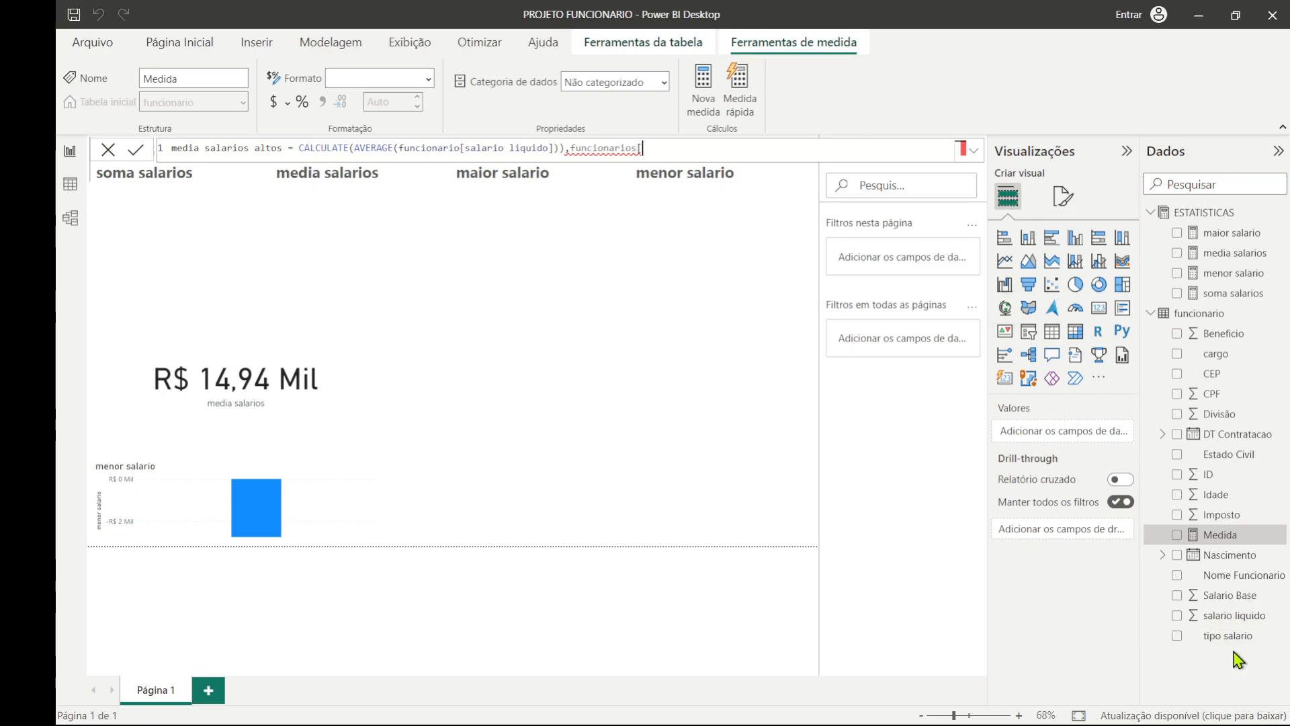
text(tipo salario])
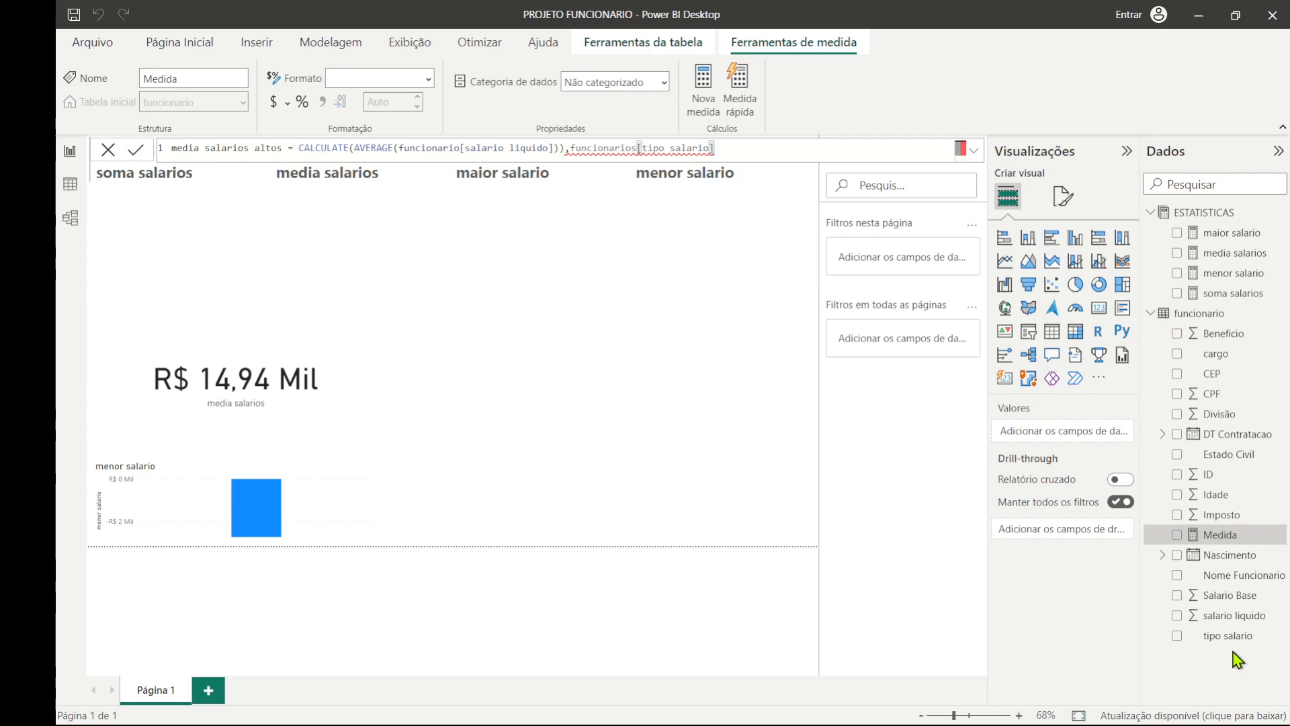
text(= salario)
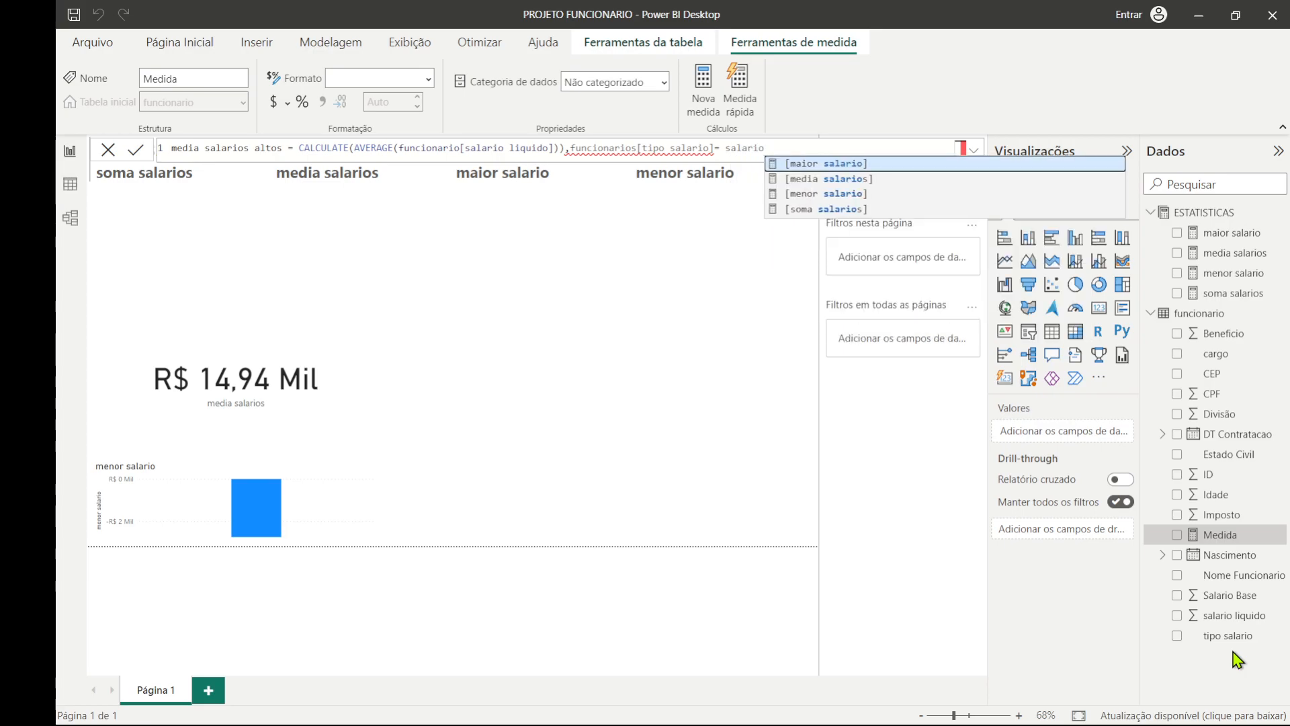
text( alto)
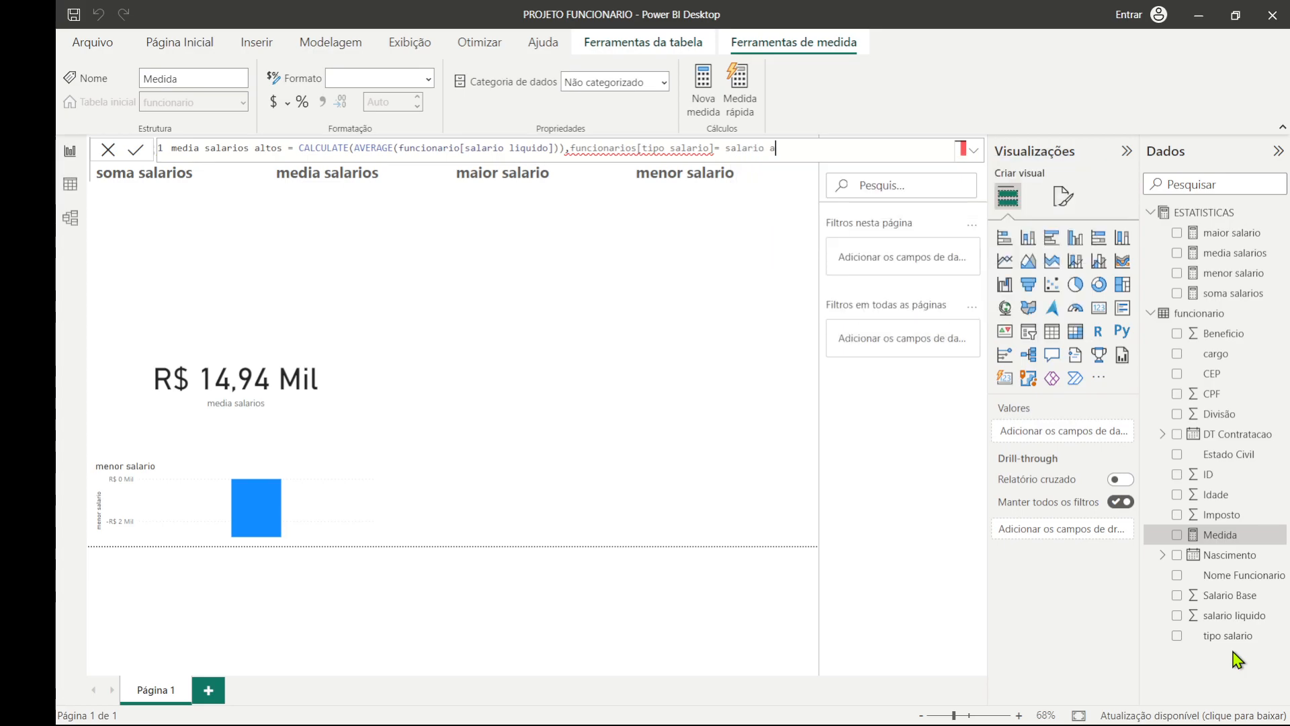
Enclose the filter value salario alto in double quotes and end the formula with a closing parenthesis.
text(")
key(Left)
key(Left)
key(Left)
key(Left)
key(Left)
key(Left)
key(Left)
key(Left)
key(Left)
key(Left)
key(Left)
key(Left)
key(Left)
text(")
key(Right)
key(Right)
key(Right)
key(Right)
key(Right)
key(Right)
key(Right)
key(Right)
key(Right)
key(Right)
key(Right)
key(Right)
Check the parenthesis pairs, wrap the whole CALCULATE expression in an extra pair of parentheses, and commit the measure.
click(352, 148)
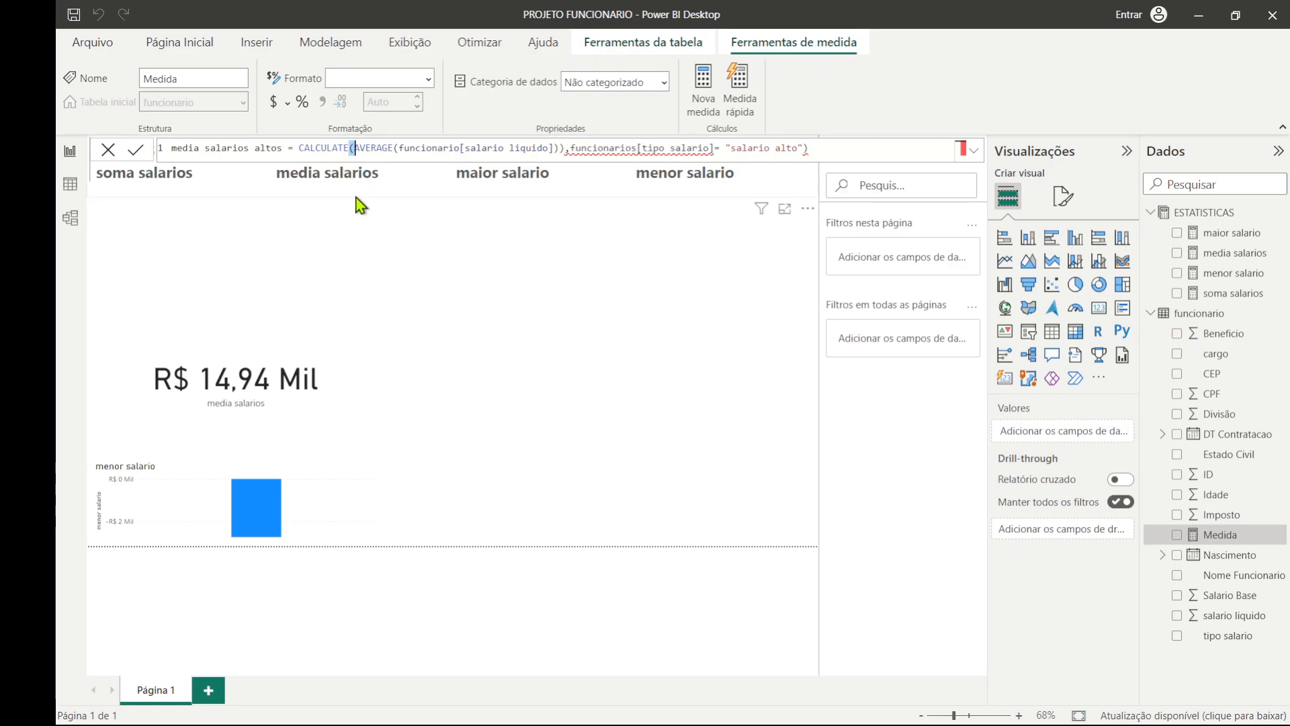
click(562, 148)
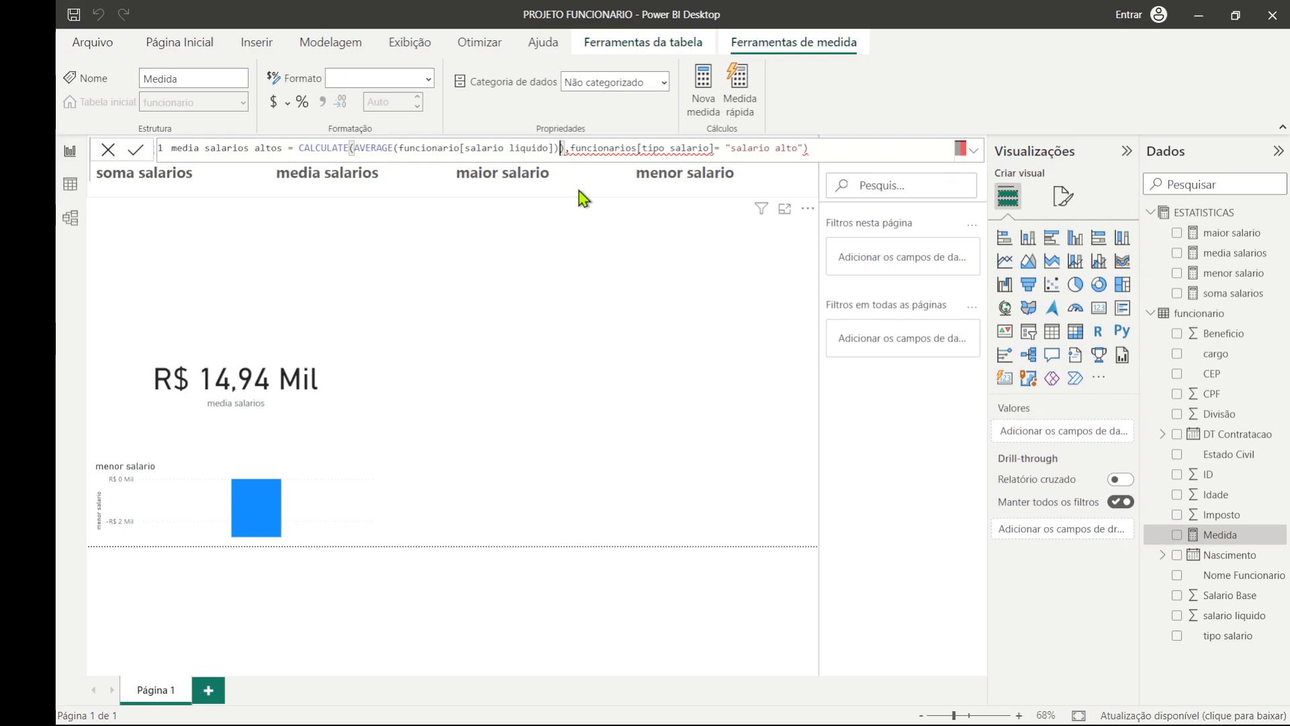
click(300, 148)
text(()
click(826, 149)
text())
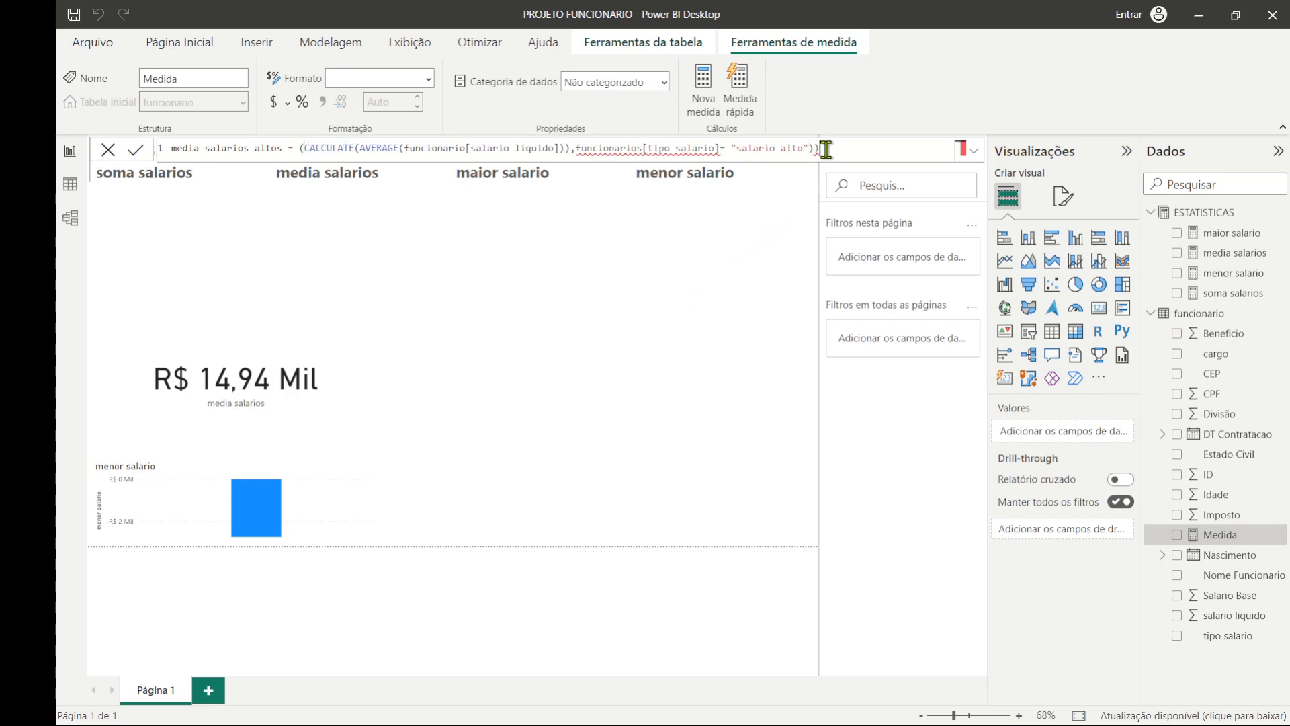
click(717, 457)
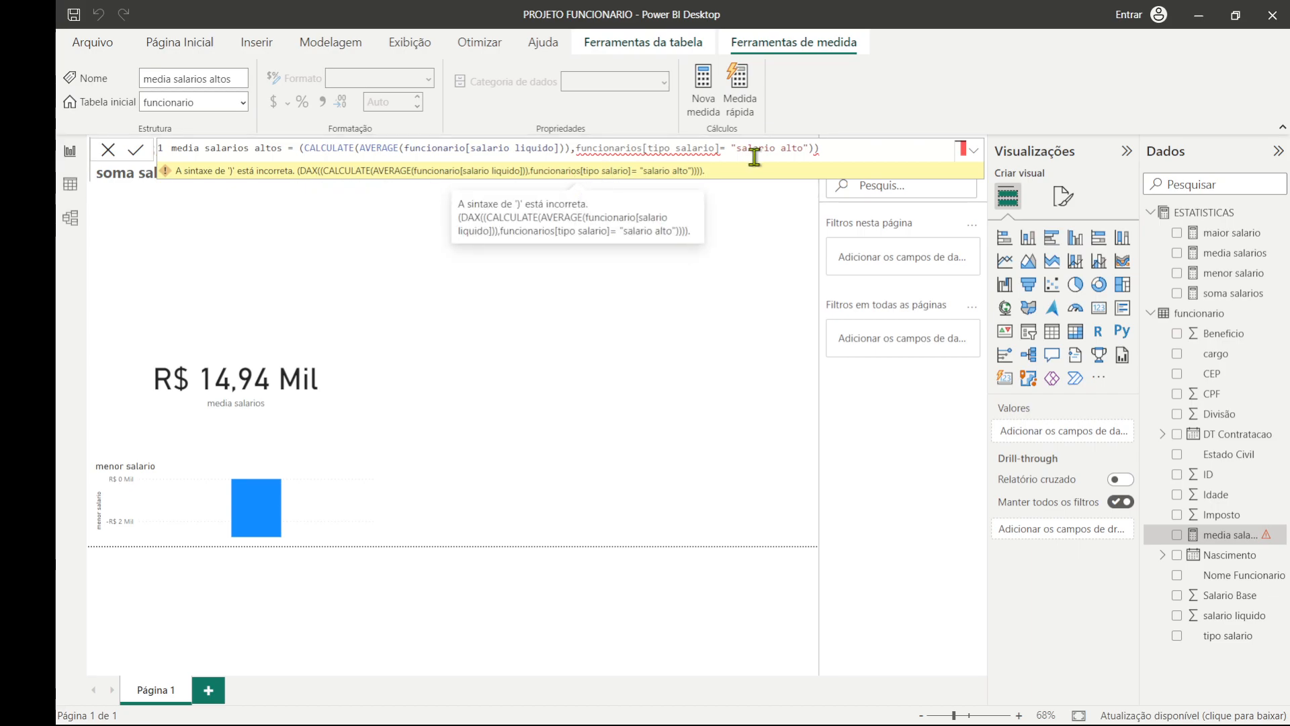
Delete the last closing parenthesis of the formula and commit the measure again.
click(820, 149)
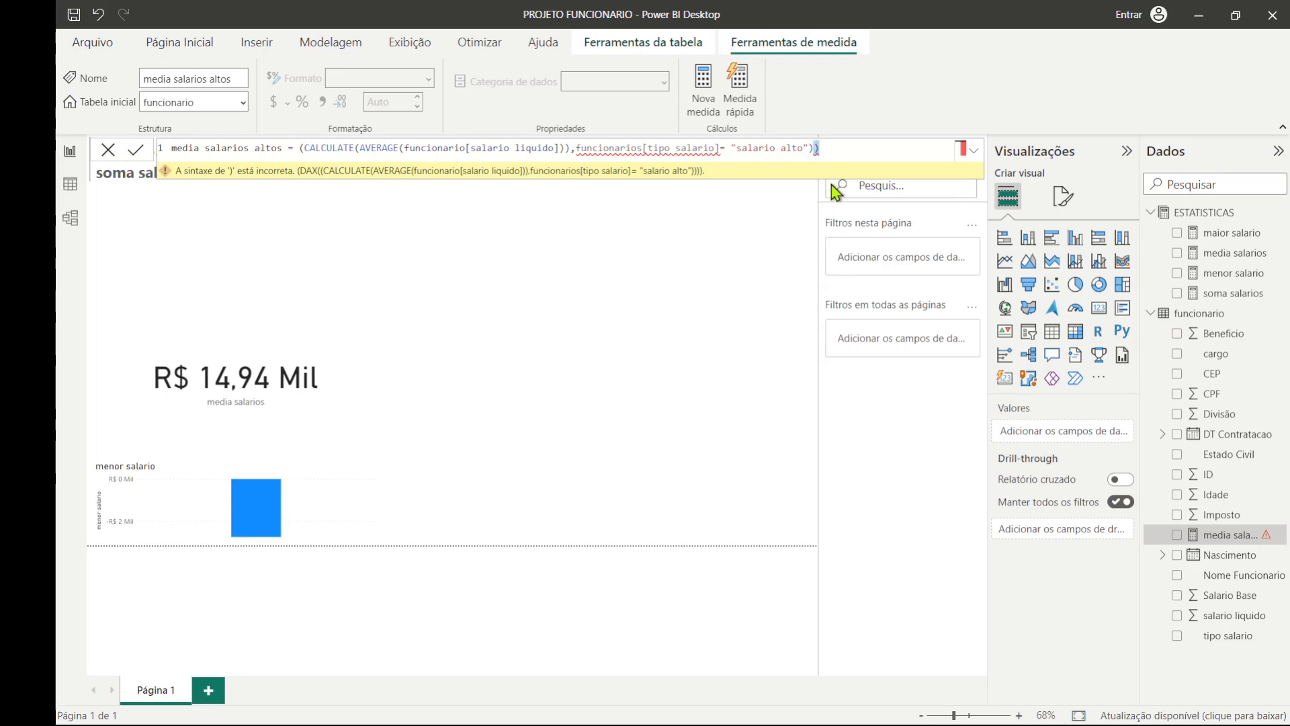
key(BackSpace)
key(Return)
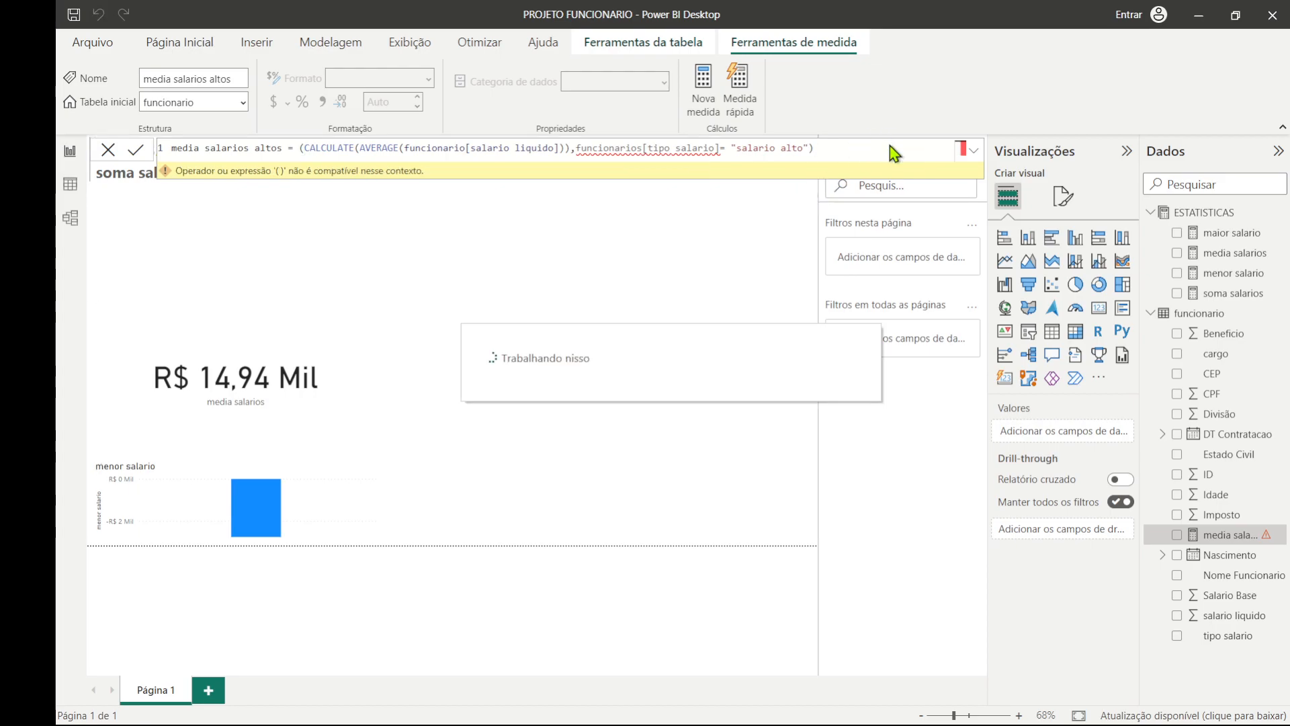
Remove the extra parenthesis before CALCULATE and the one after "salario alto", and commit the formula.
click(890, 144)
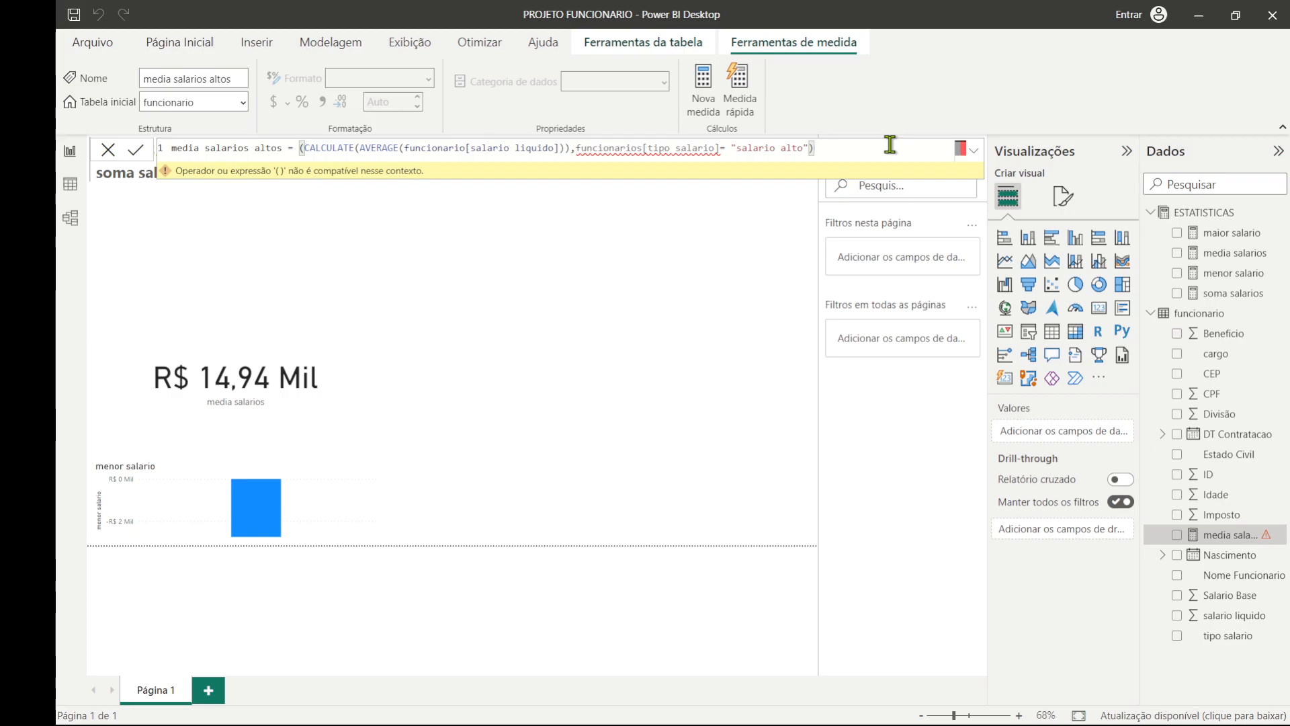
key(Left)
key(Left)
click(890, 145)
key(BackSpace)
click(307, 147)
key(BackSpace)
click(849, 145)
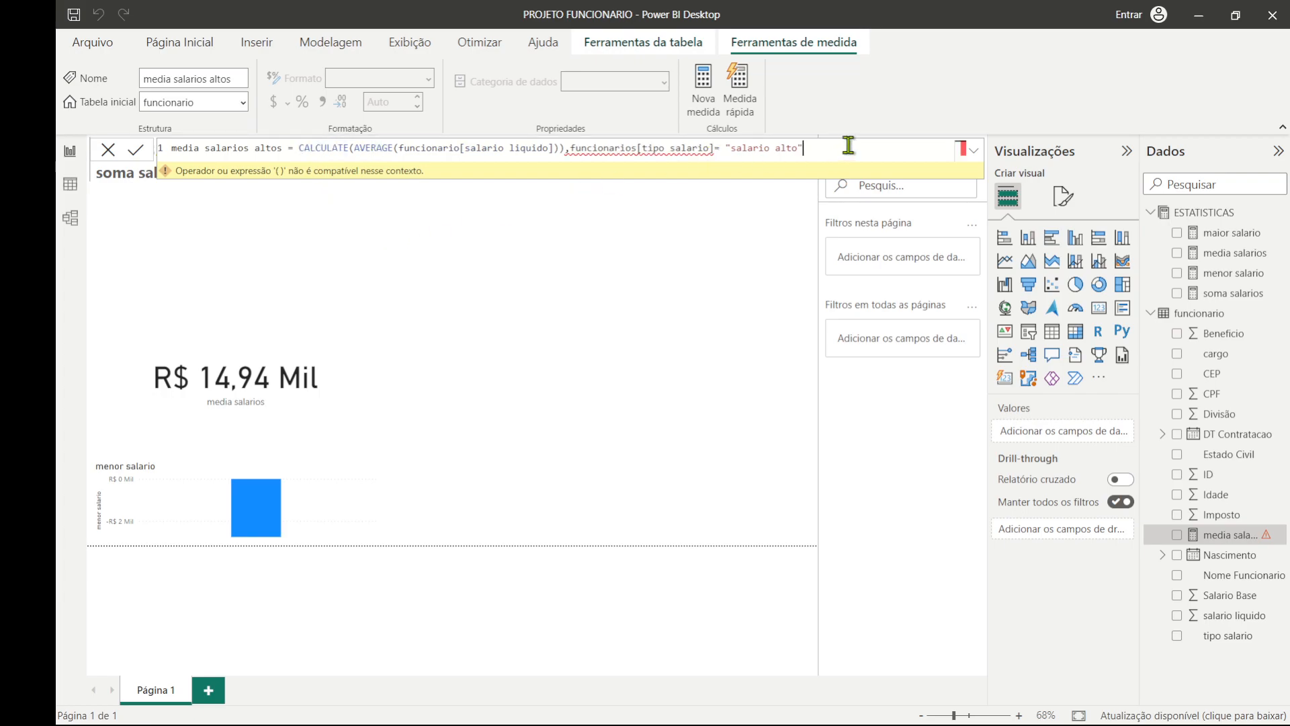
key(Return)
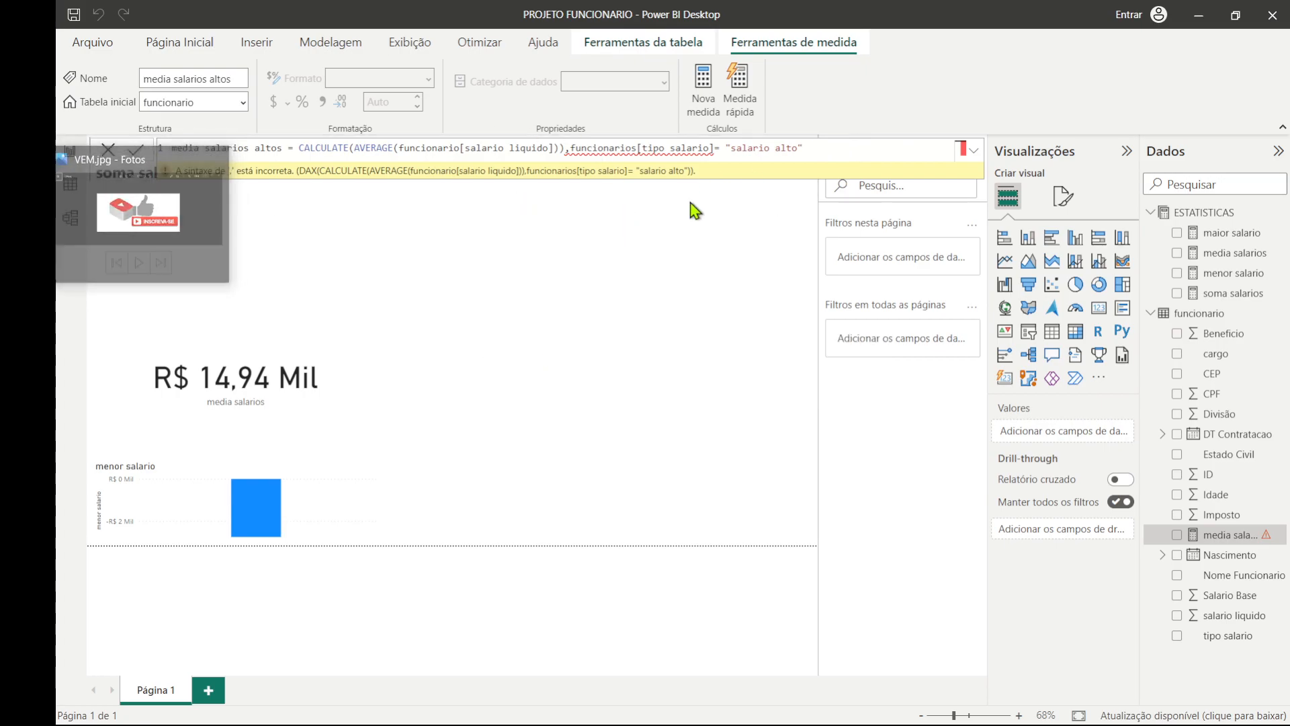
Replace the whole formula with Media salario alto = CALCULATE(AVERAGE(funcionario[salario liquido]), funcionario[tipo salario] = "salario alto").
key(ctrl+a)
text(Media salario alto = CALCULATE(   AVERAGE(     funcionario[salario liquido]   ),   funcionario[tipo salario] = "salario alto" ))
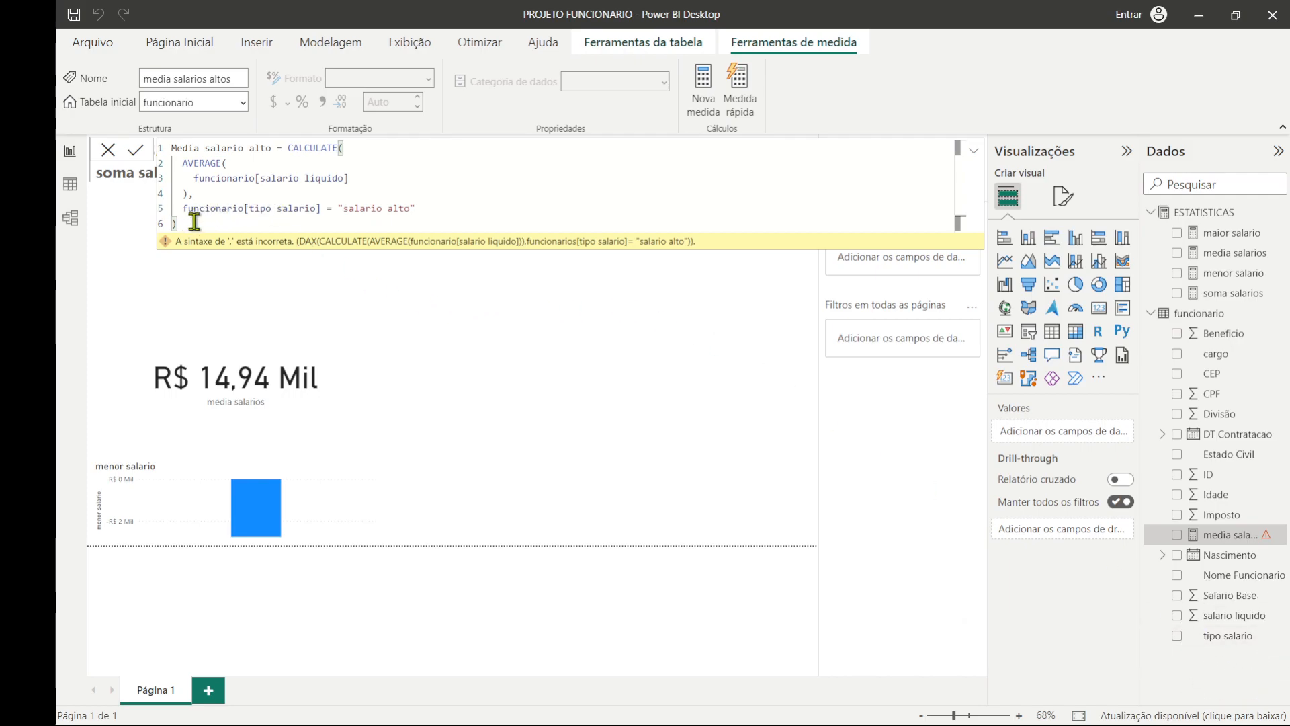
drag(205, 222, 135, 137)
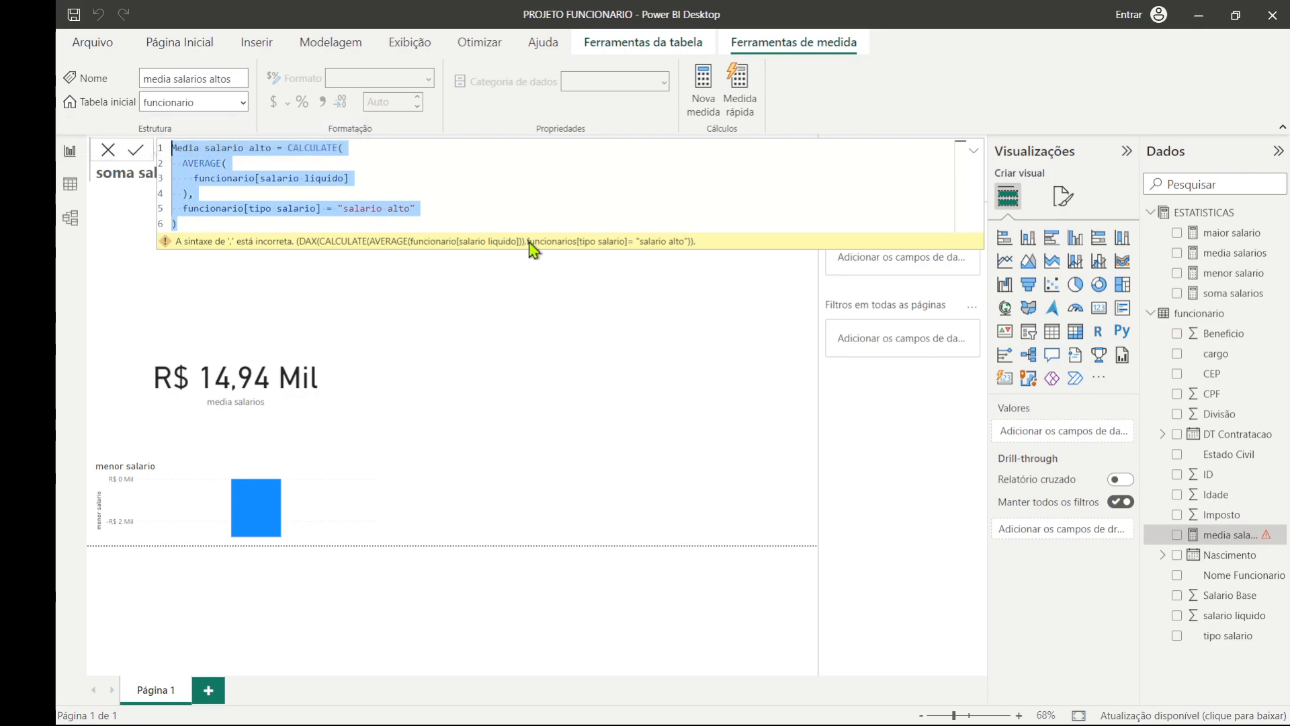
click(734, 220)
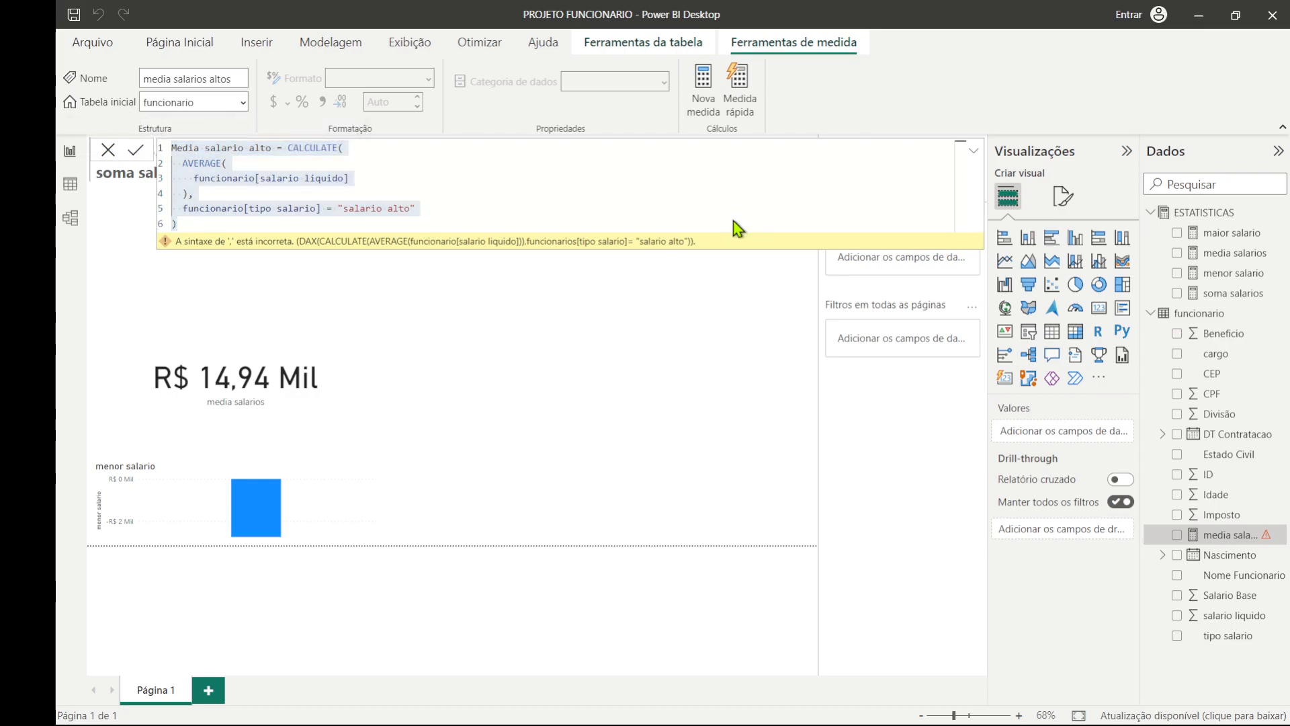
Commit the Media salario alto measure formula and leave the formula editor.
key(Return)
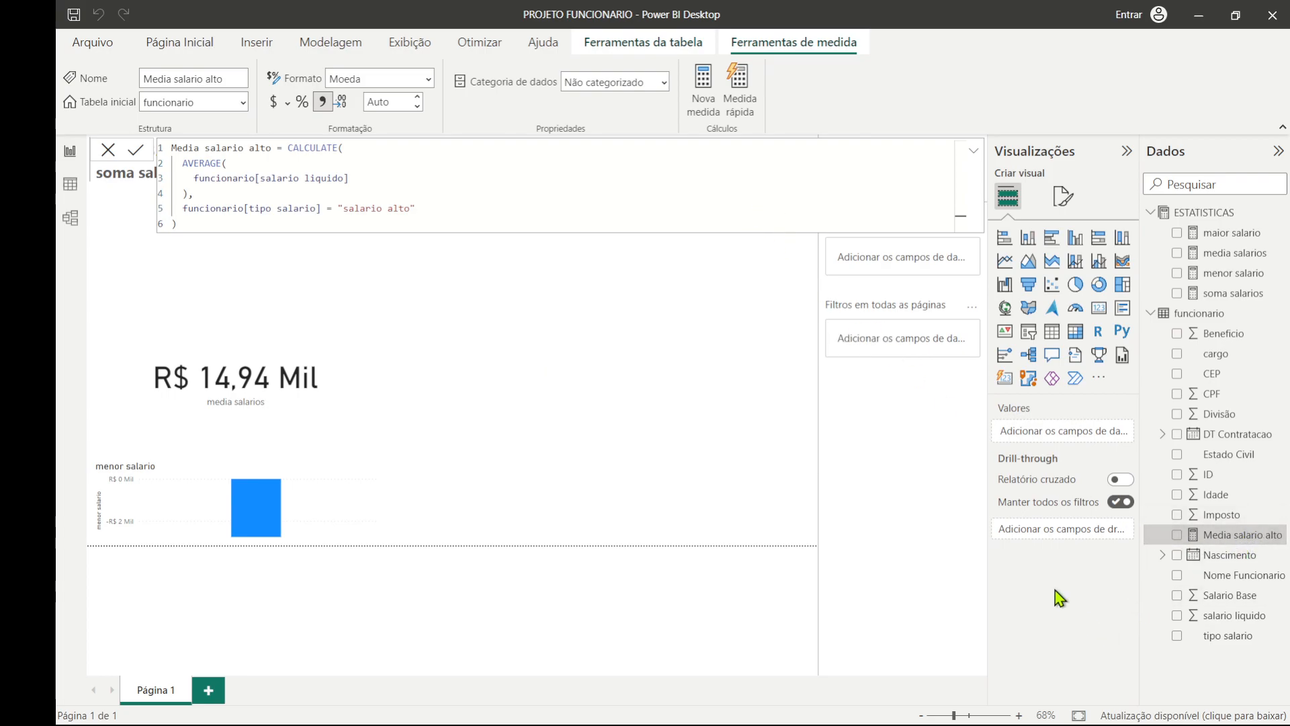
click(623, 406)
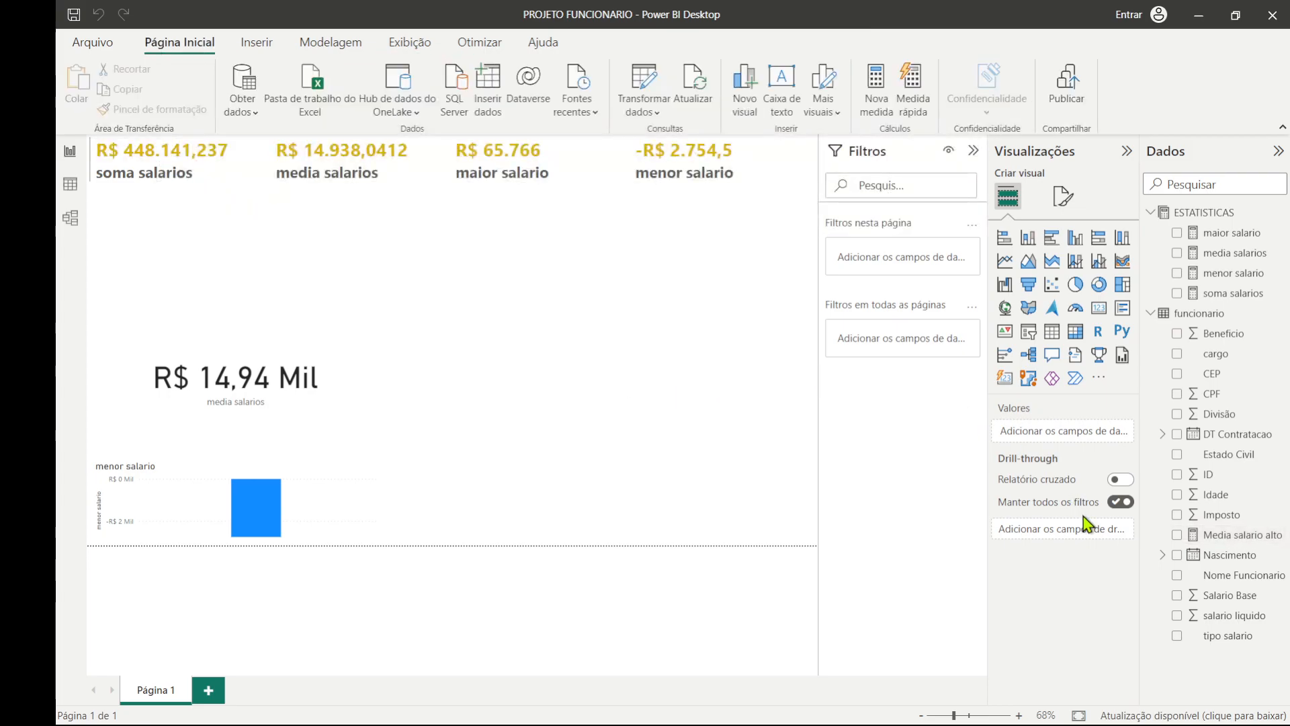
Try Media salario alto as an additional field in the existing multi-row card, and remove it again.
click(364, 190)
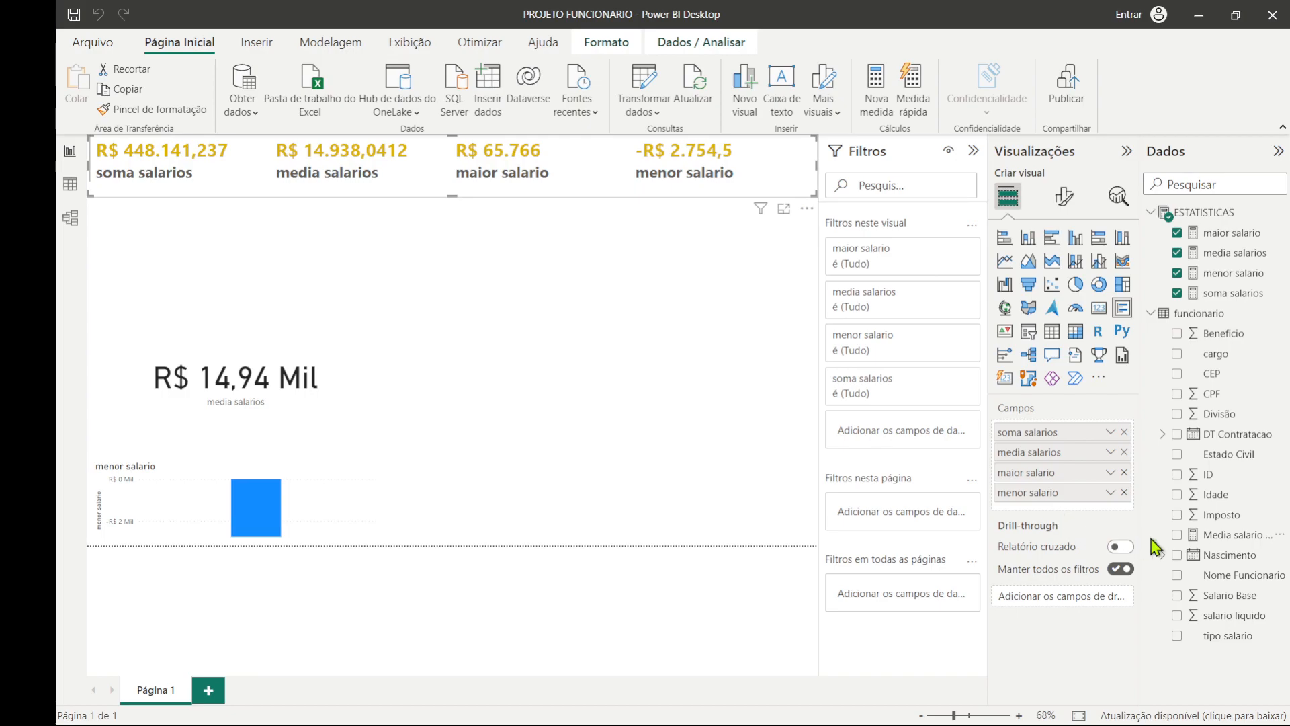
drag(1225, 547, 1075, 506)
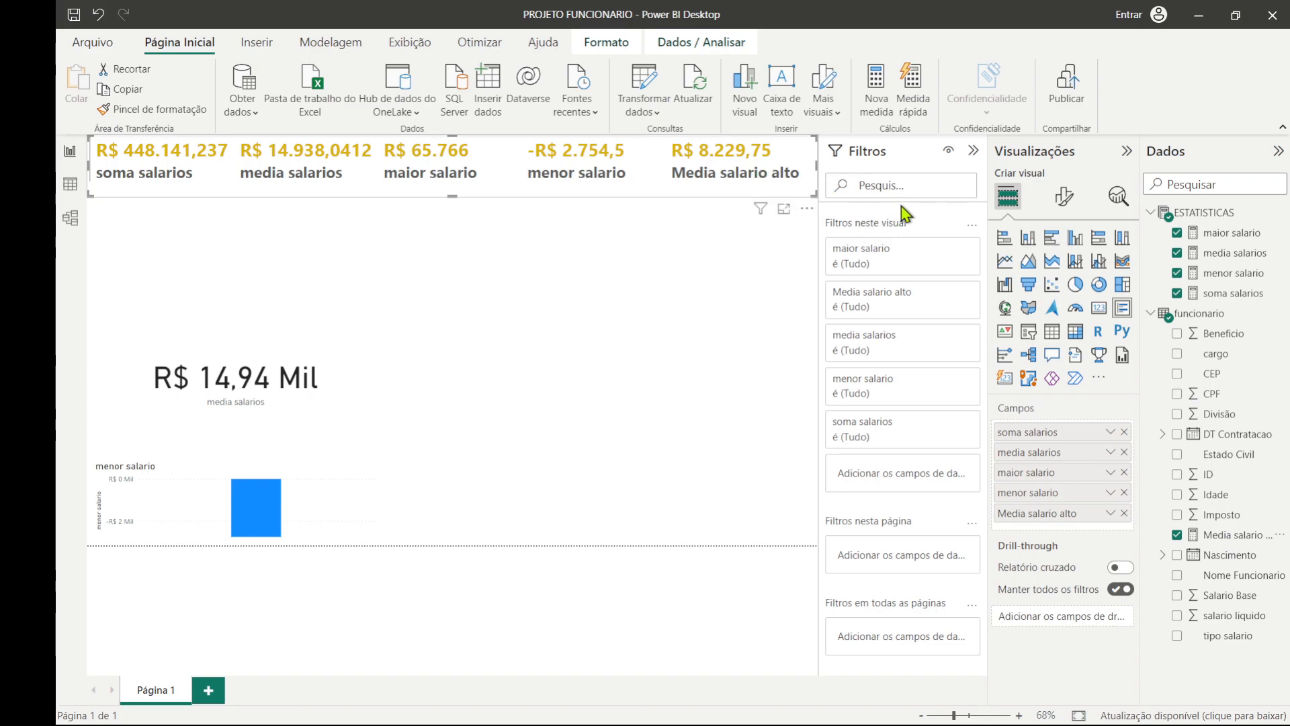
click(1125, 513)
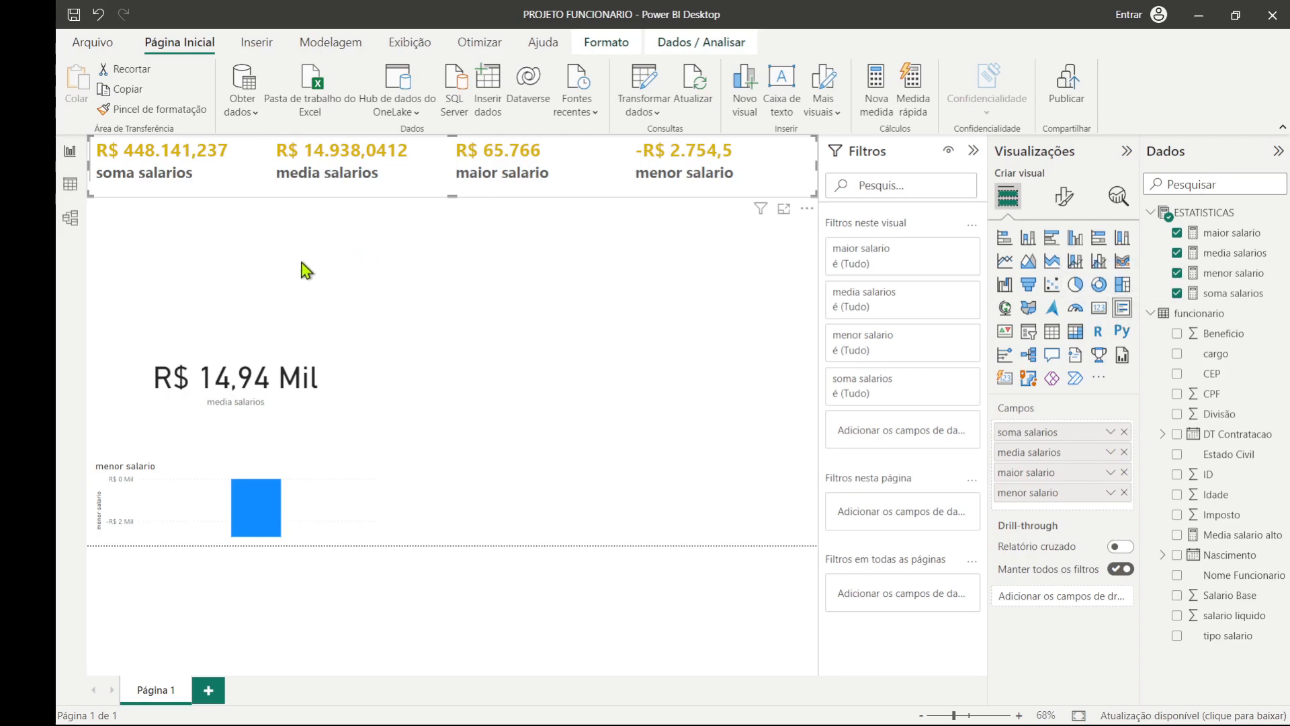
Insert an empty multi-row card below the existing card of salary statistics.
click(484, 311)
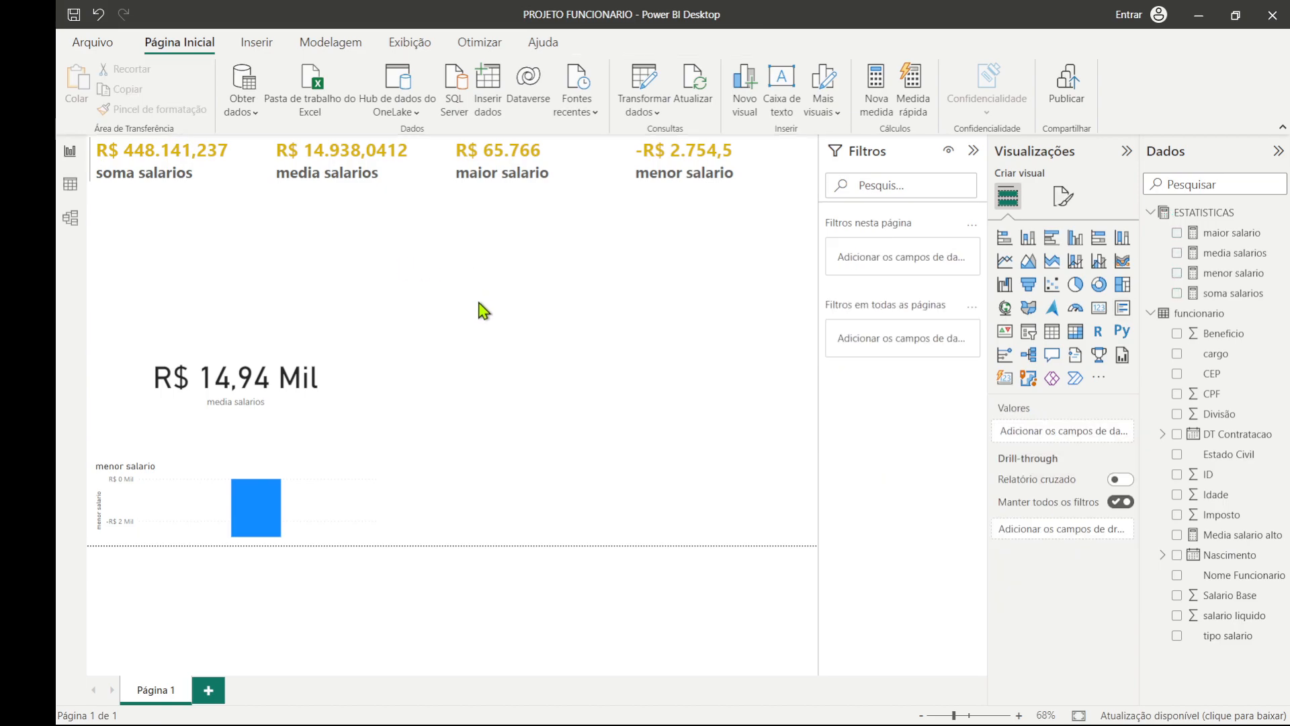
click(1123, 310)
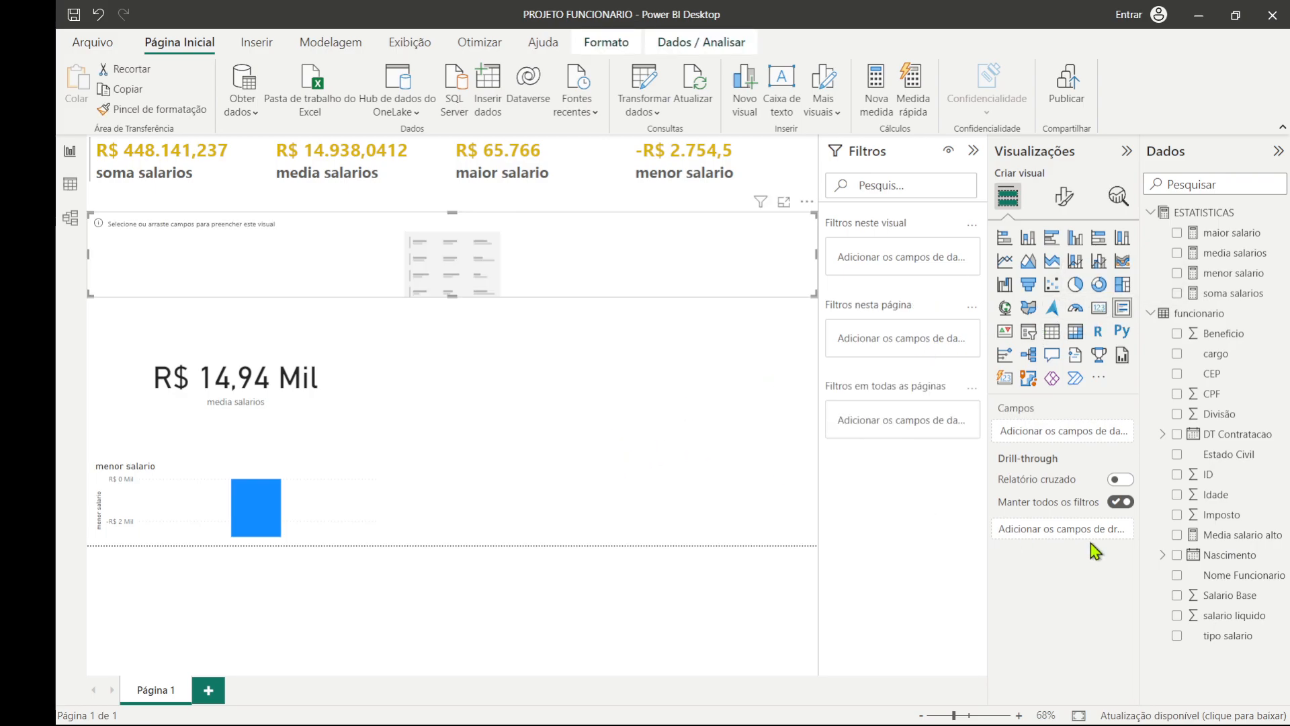
Move the Media salario alto measure to the ESTATISTICAS table by changing its home table.
click(1213, 536)
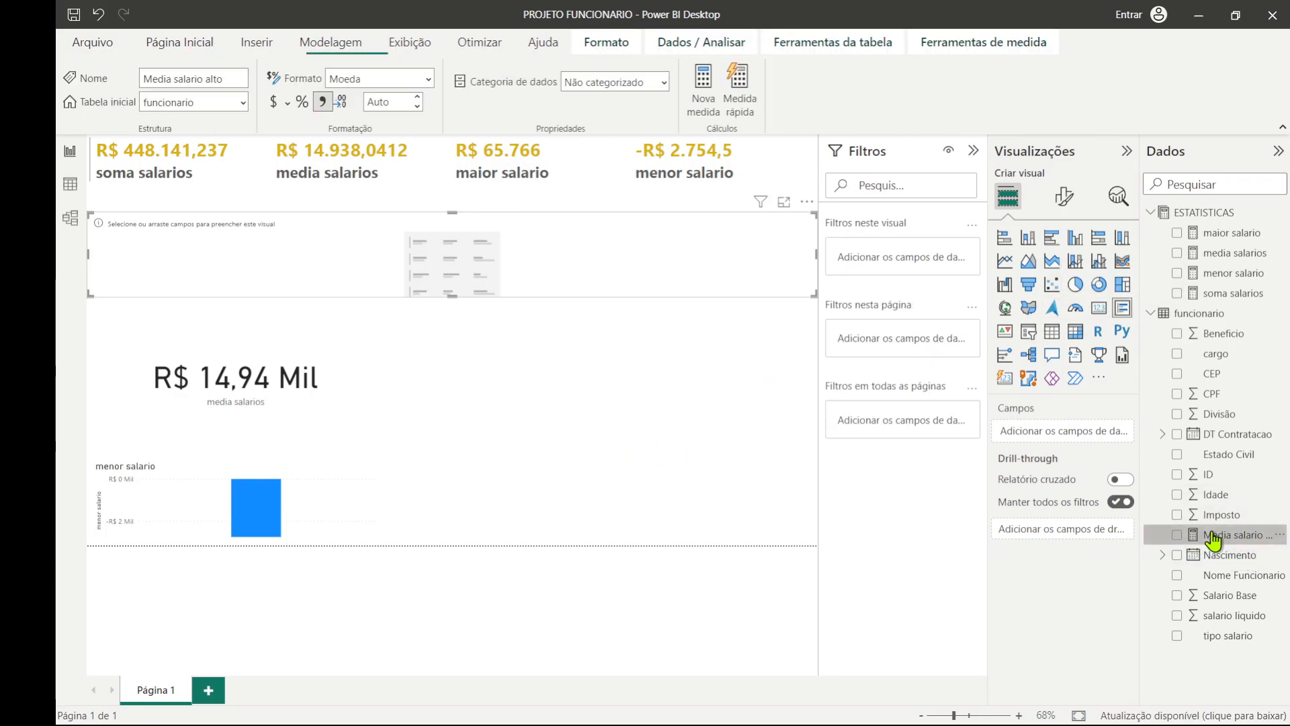
click(814, 47)
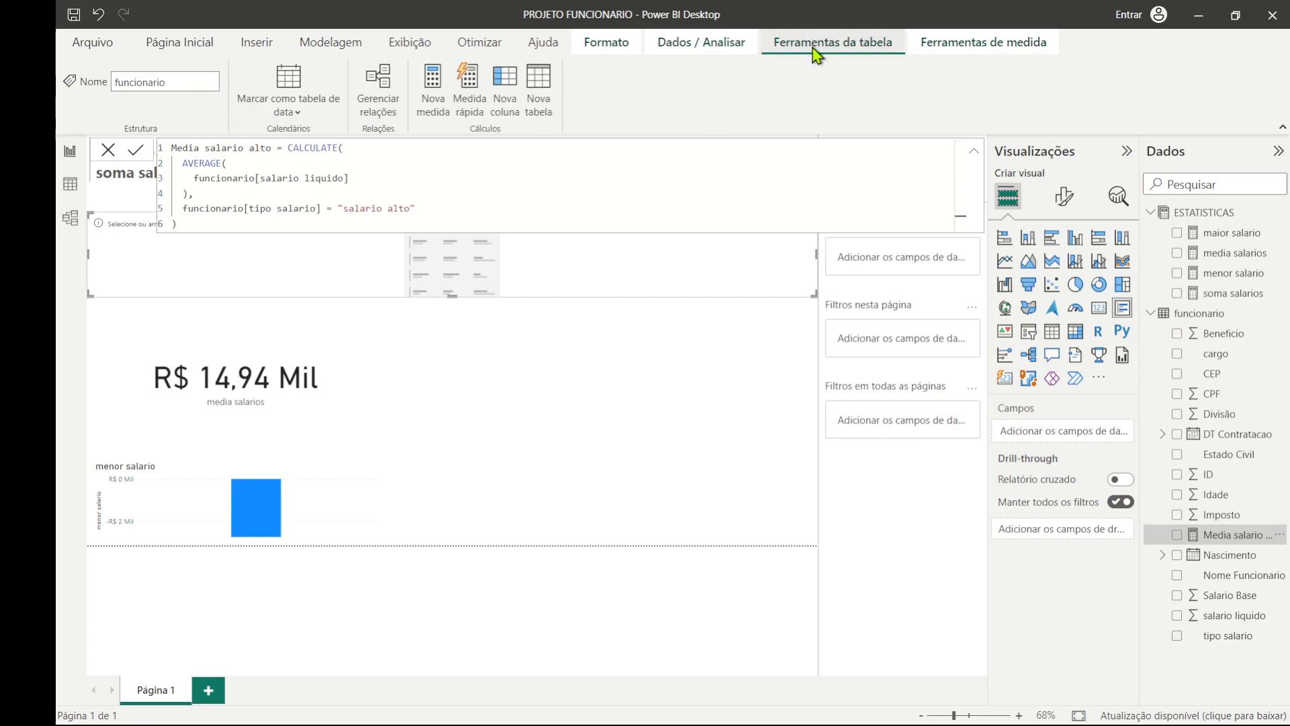
click(952, 44)
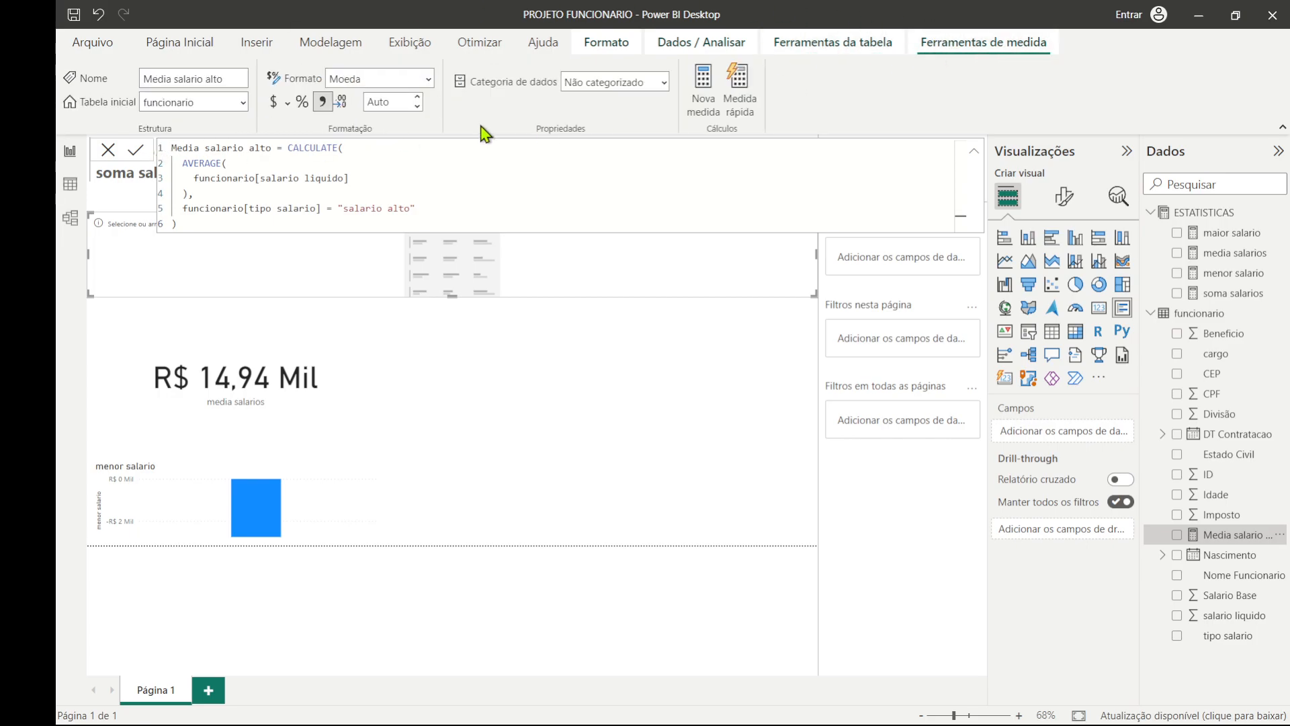
click(244, 106)
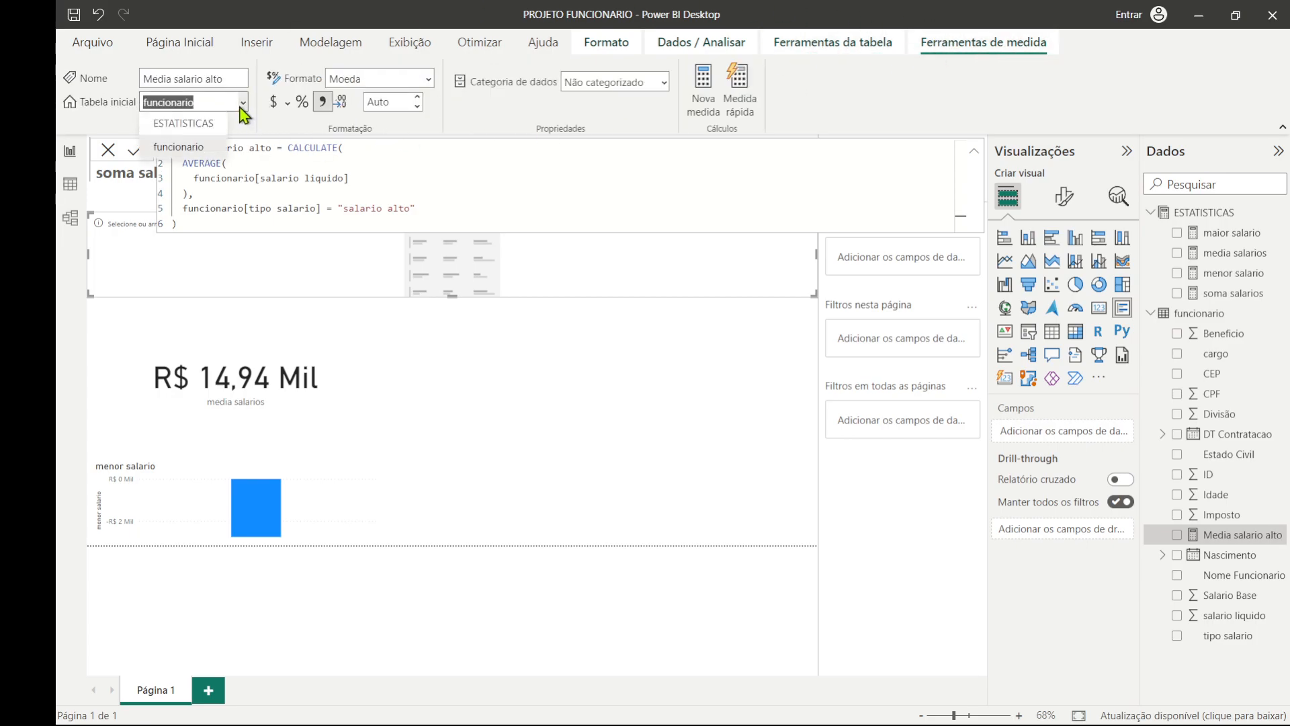
click(214, 123)
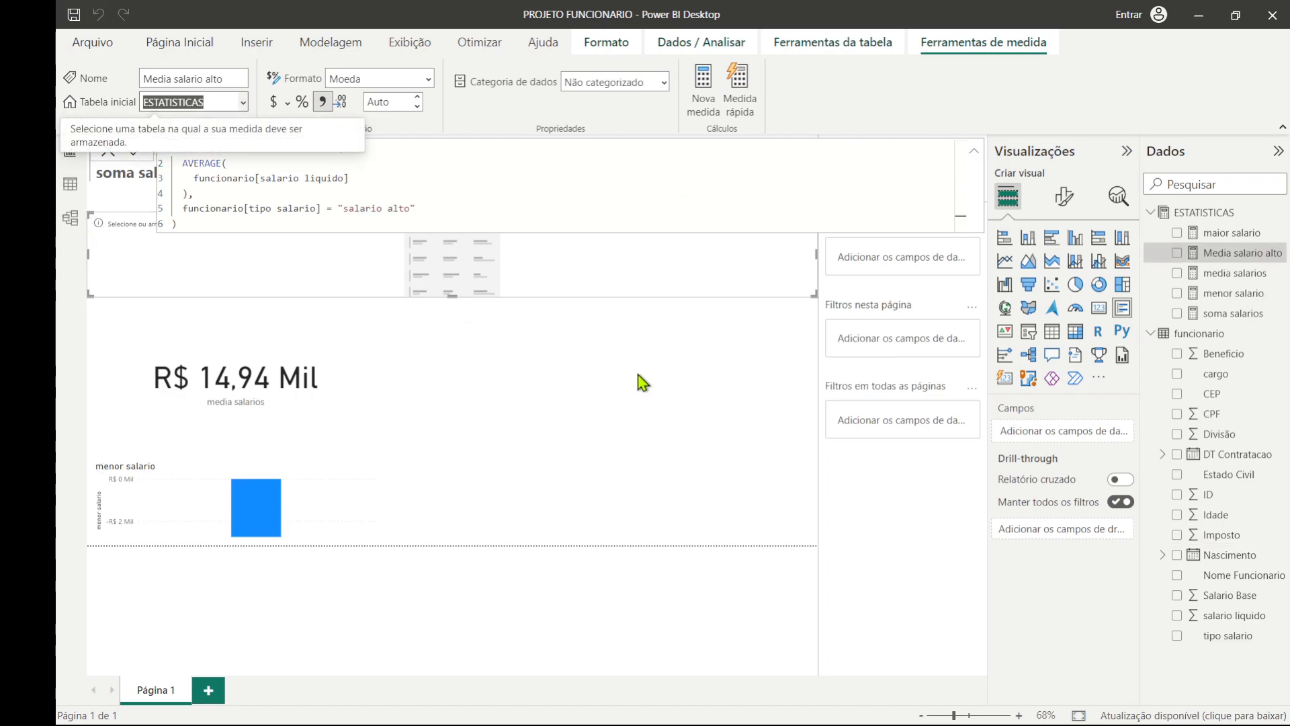
click(851, 551)
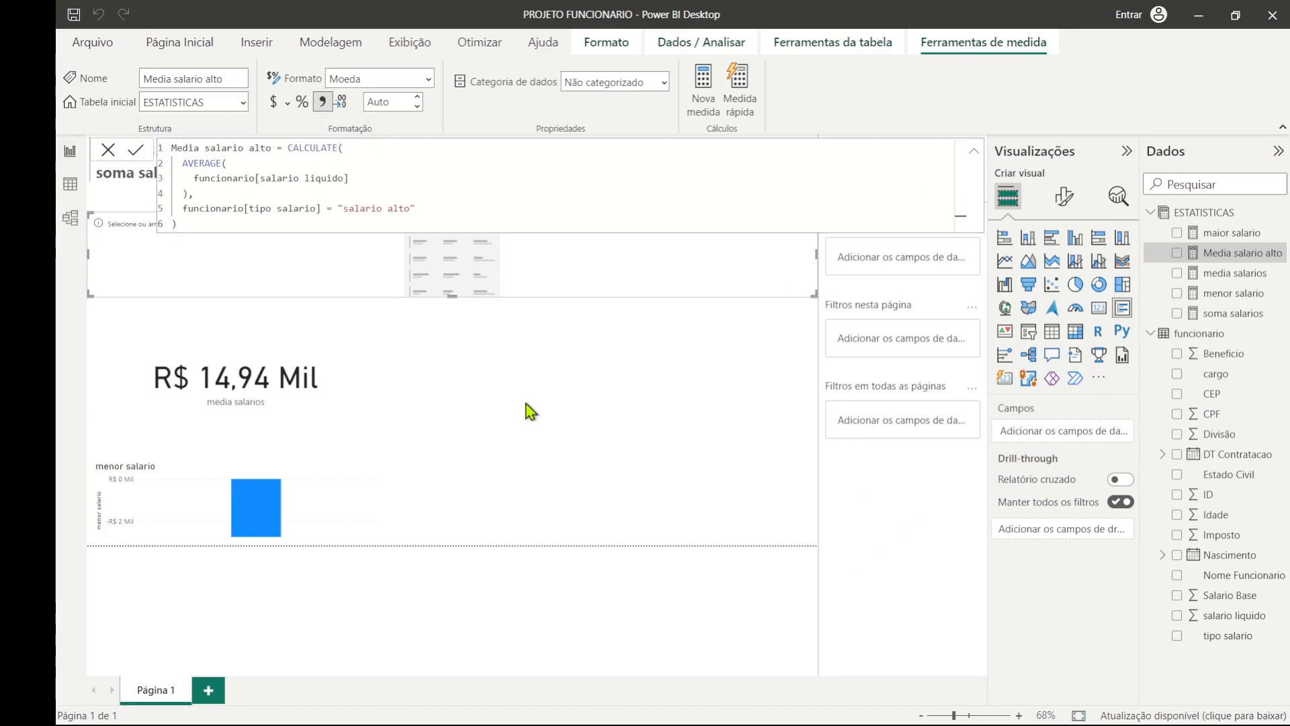
Add the Media salario alto measure to the empty multi-row card.
click(530, 411)
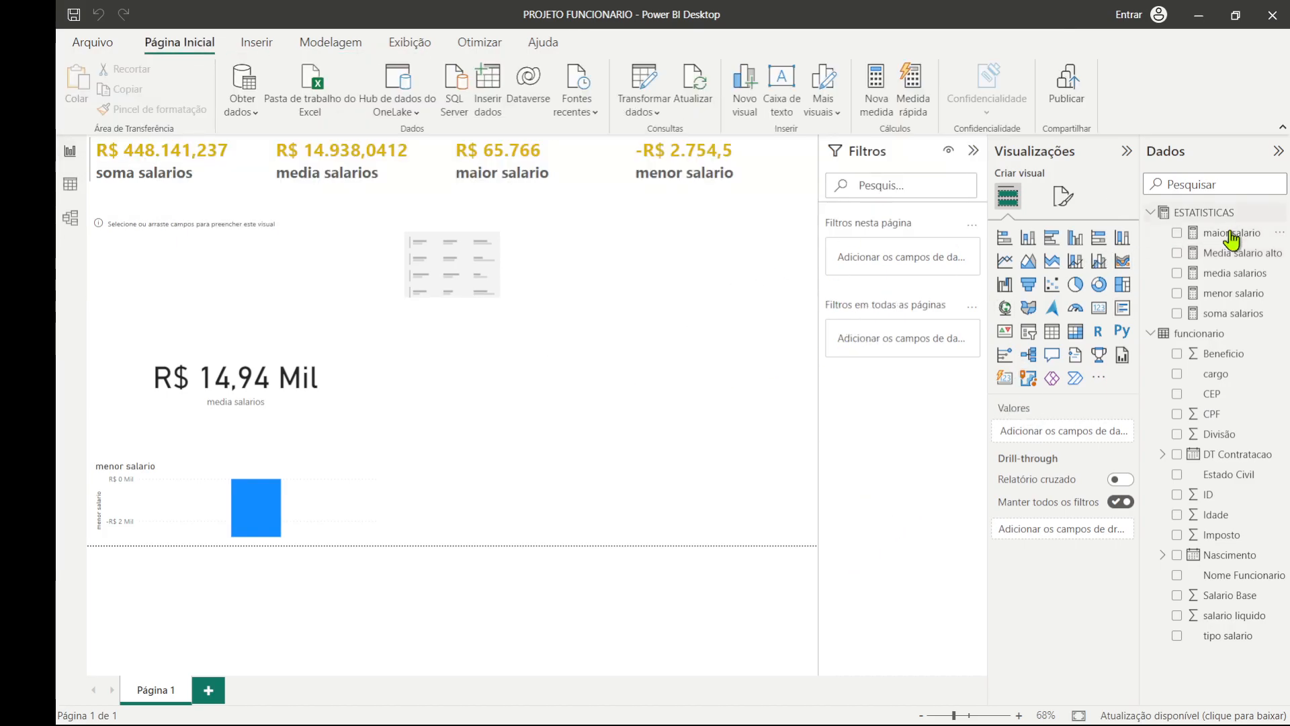
drag(1235, 254, 434, 266)
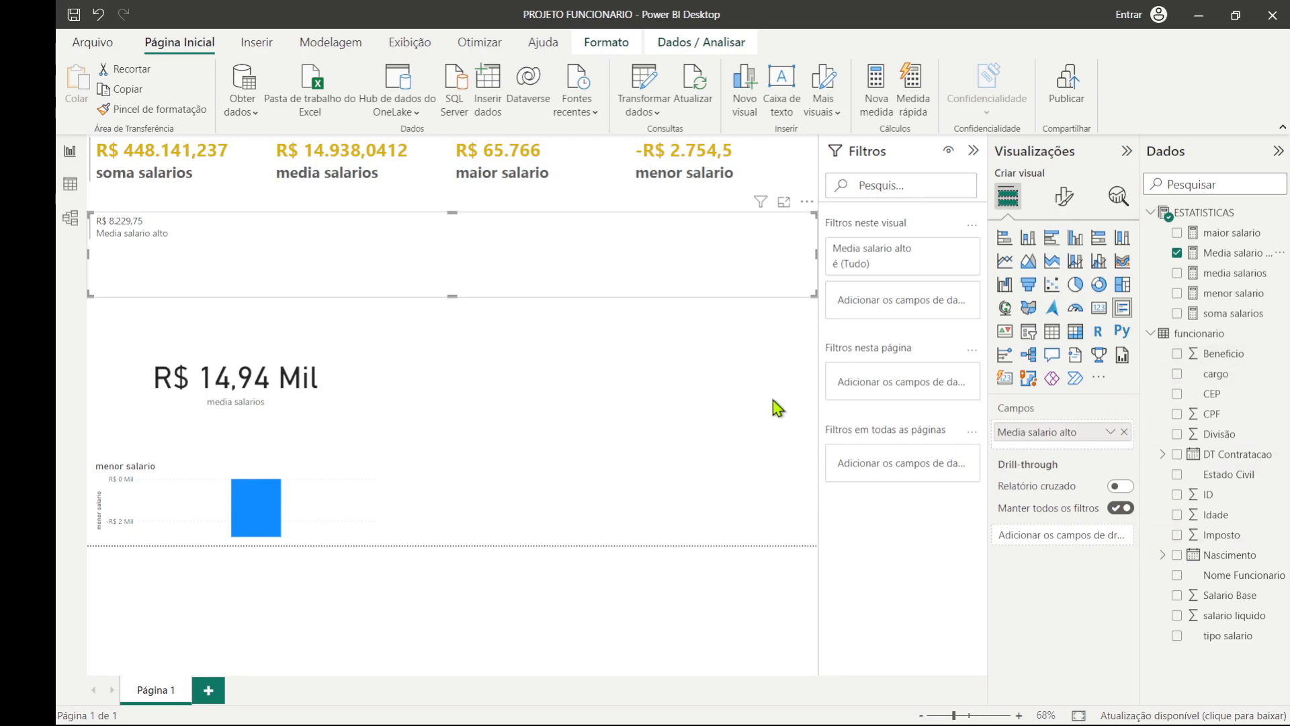
Create another measure in the funcionario table and fill it with the complete Media salario alto formula.
click(1244, 616)
right_click(1247, 616)
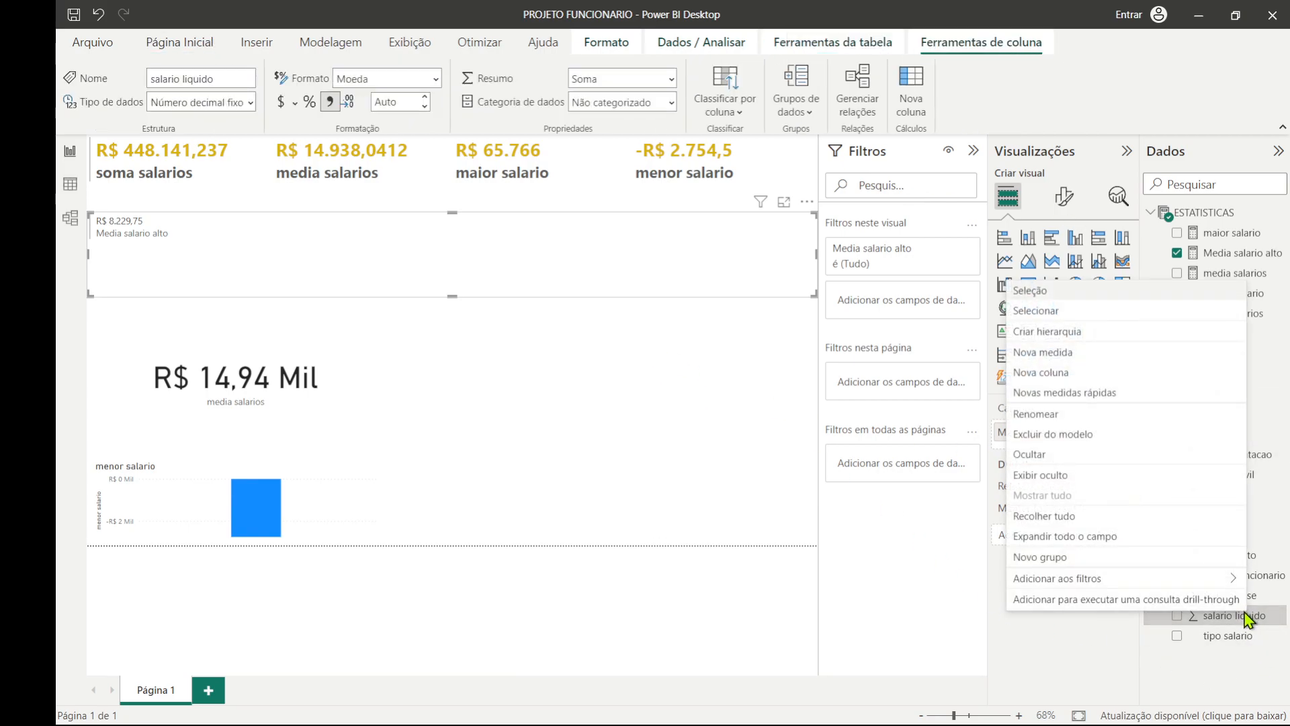
click(1067, 356)
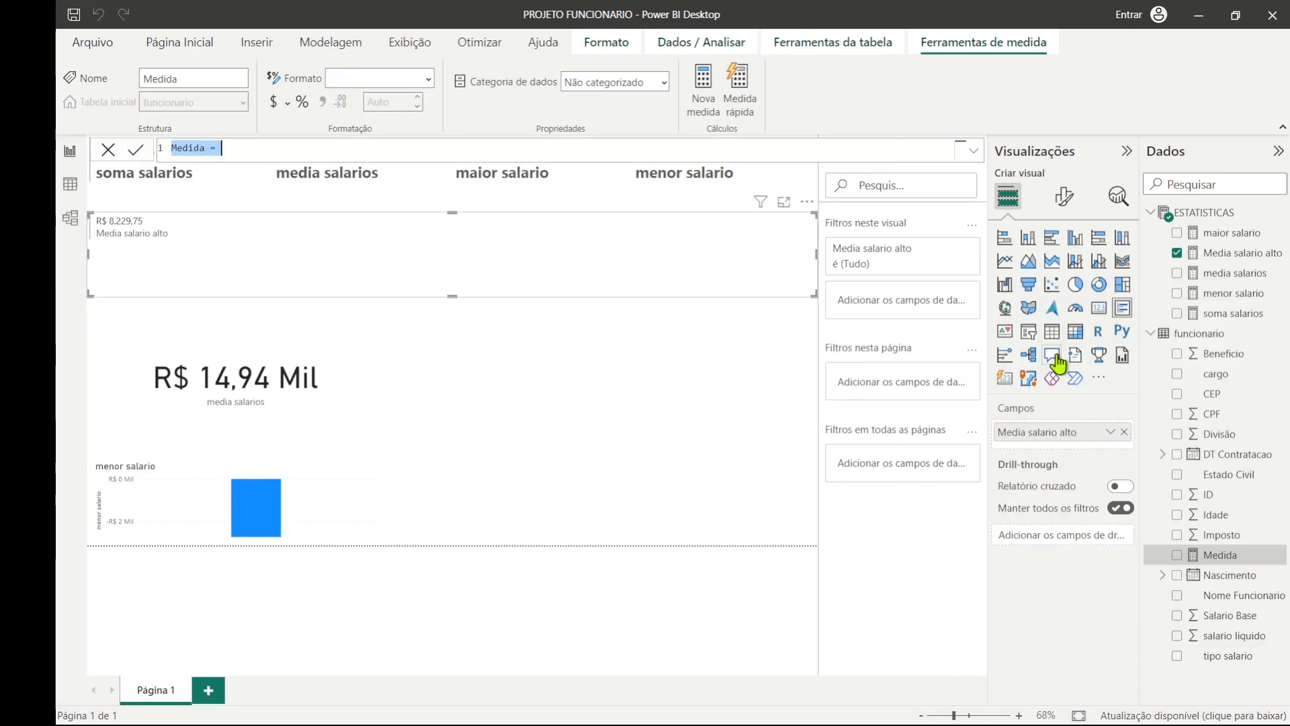
text(Media salario alto = CALCULATE(   AVERAGE(     funcionario[salario liquido]   ),   funcionario[tipo salario] = "salario alto" ))
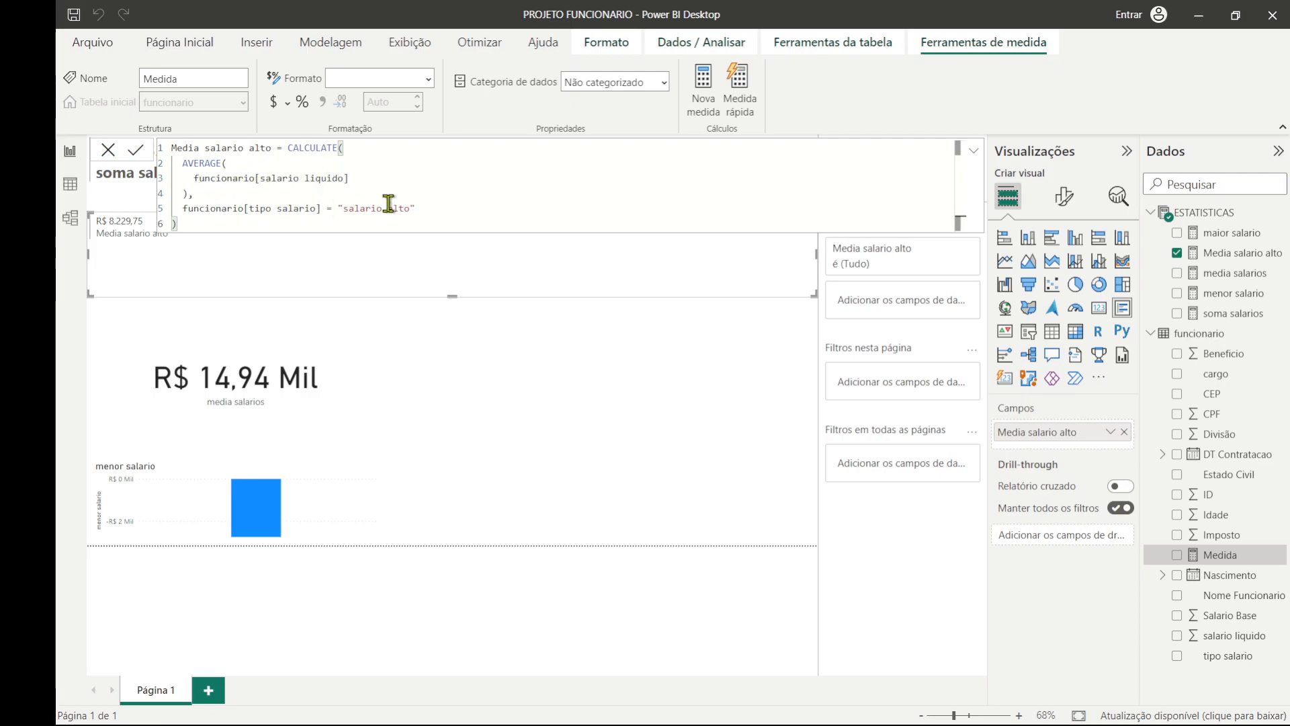
Change the formula's filter value to "salario medio", rename the measure Media salario medio, and commit it.
click(412, 207)
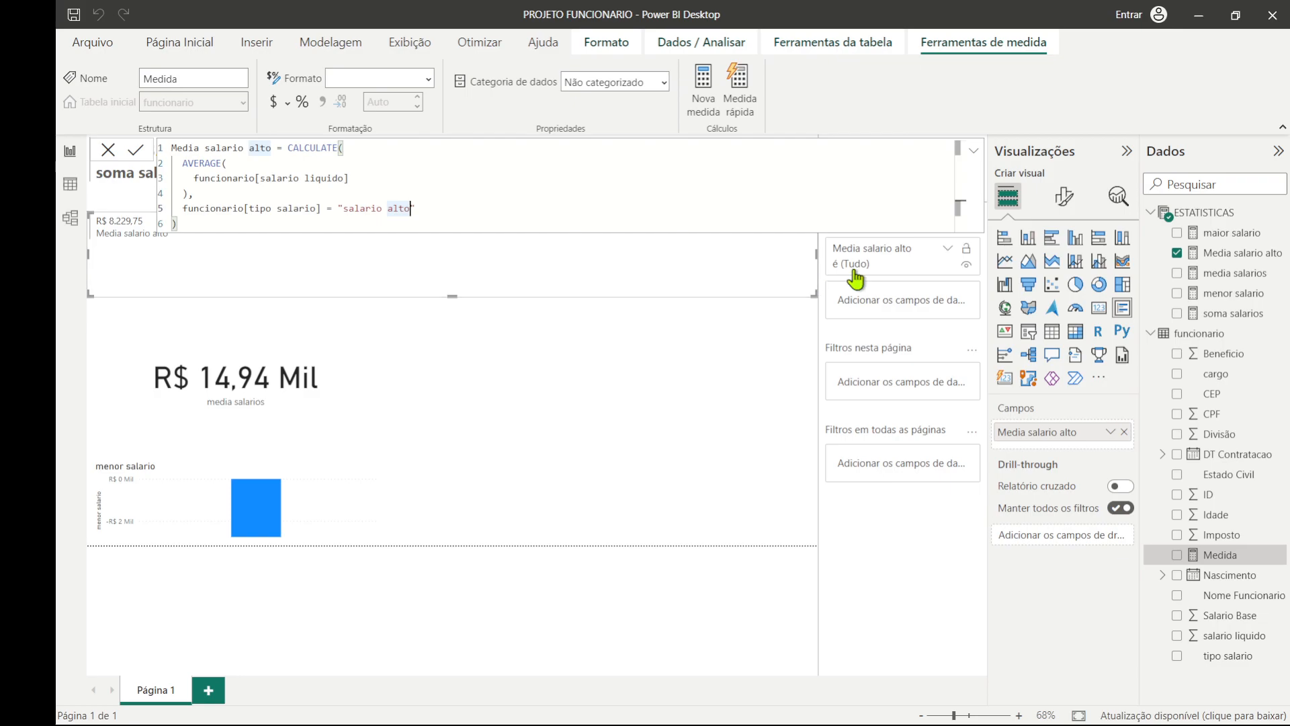
key(BackSpace)
click(271, 151)
key(BackSpace)
key(BackSpace)
key(BackSpace)
key(BackSpace)
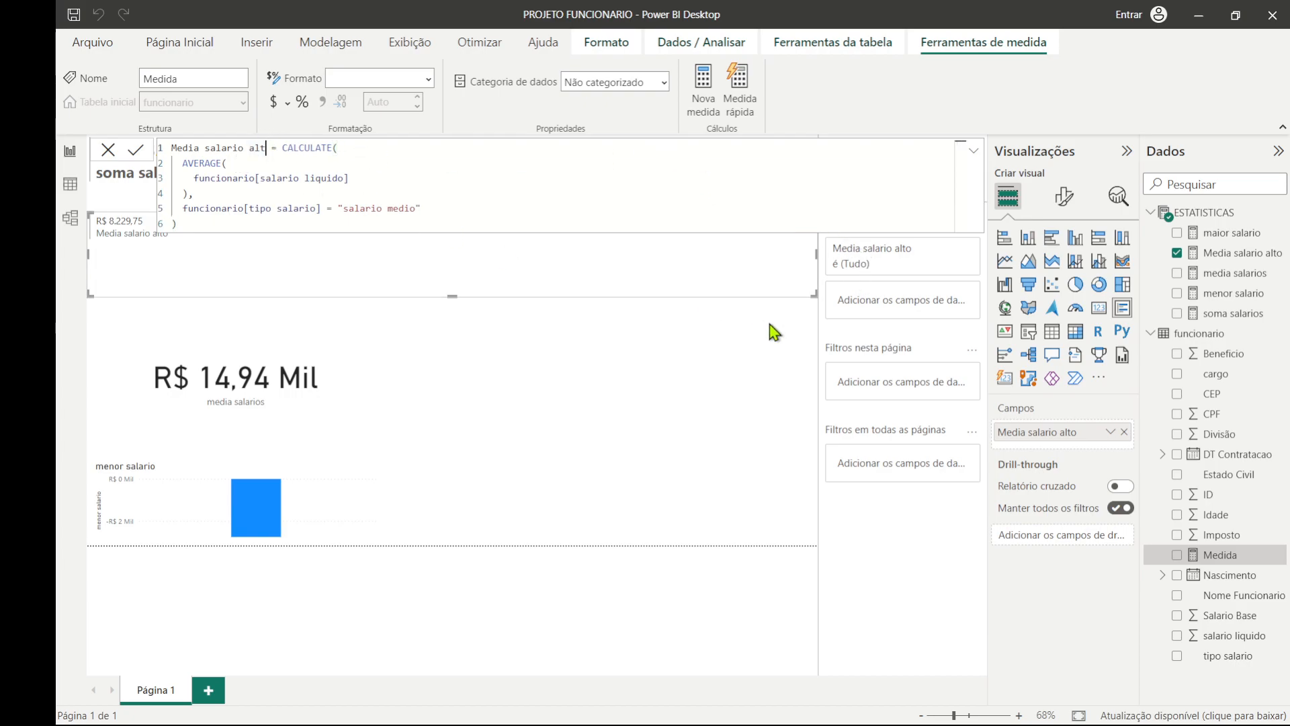
text(medio)
key(Return)
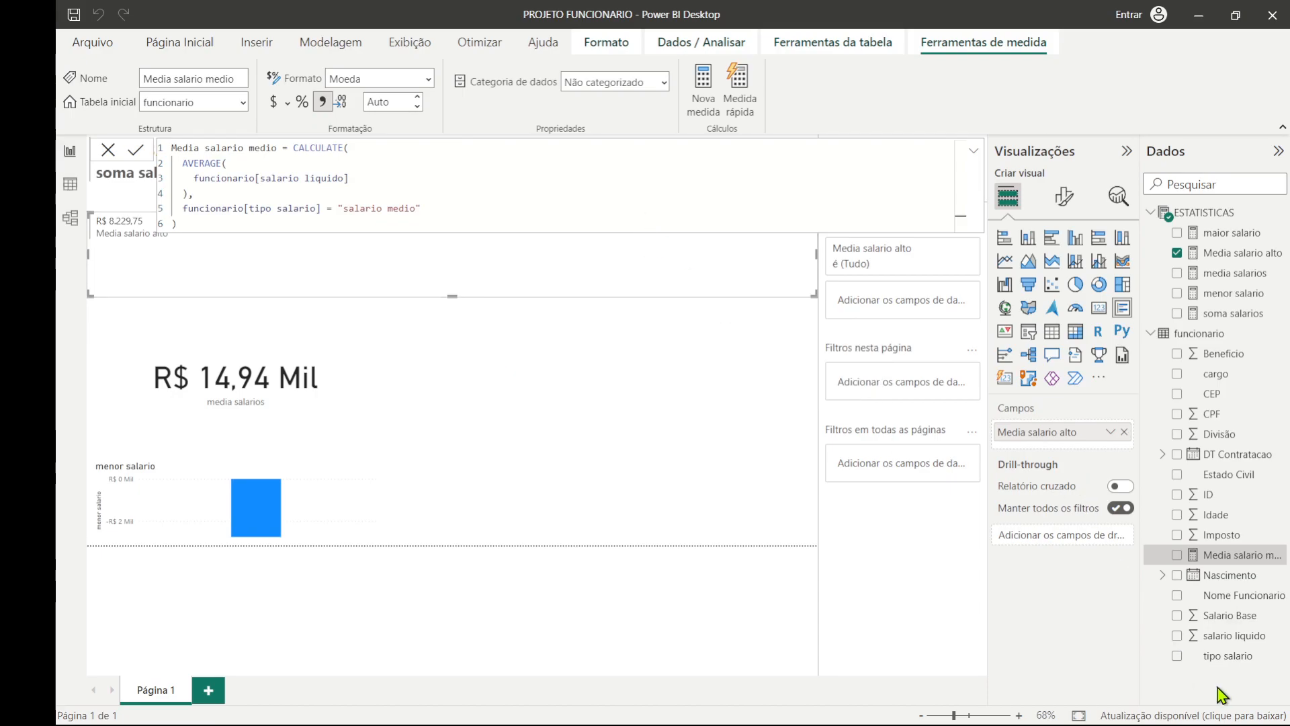
click(1242, 637)
right_click(1245, 638)
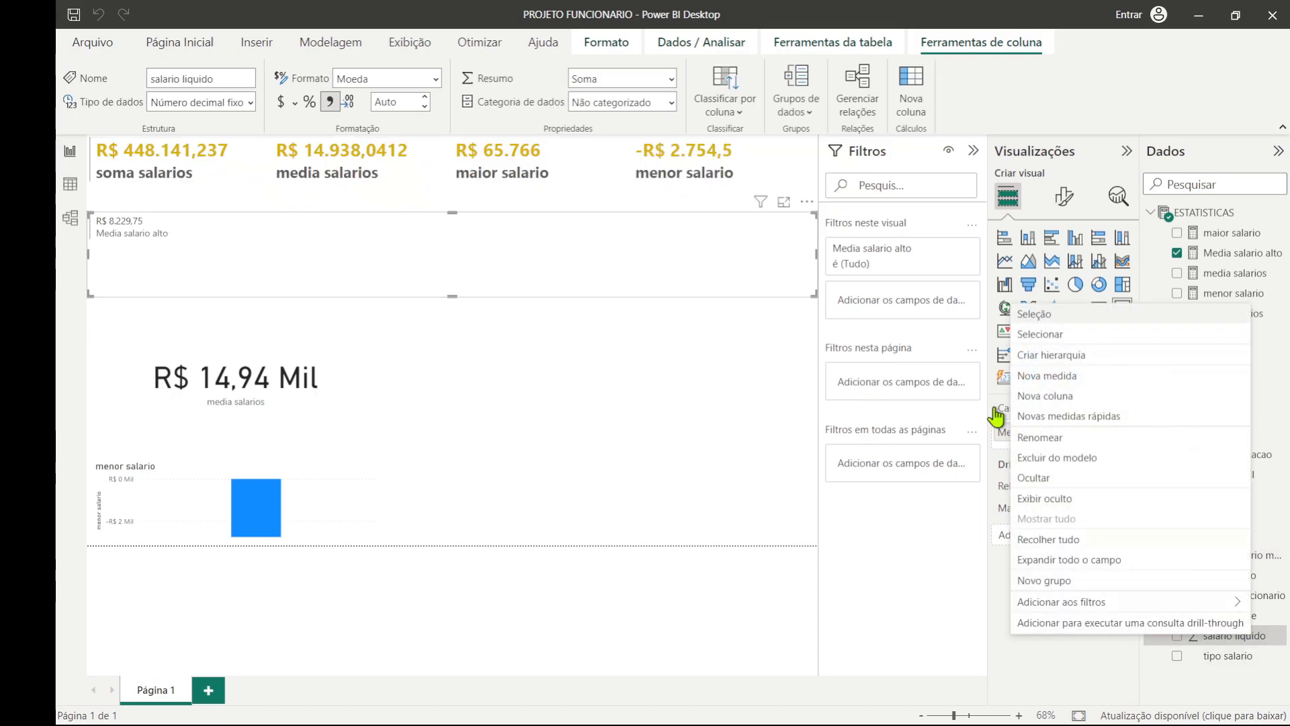
click(1072, 377)
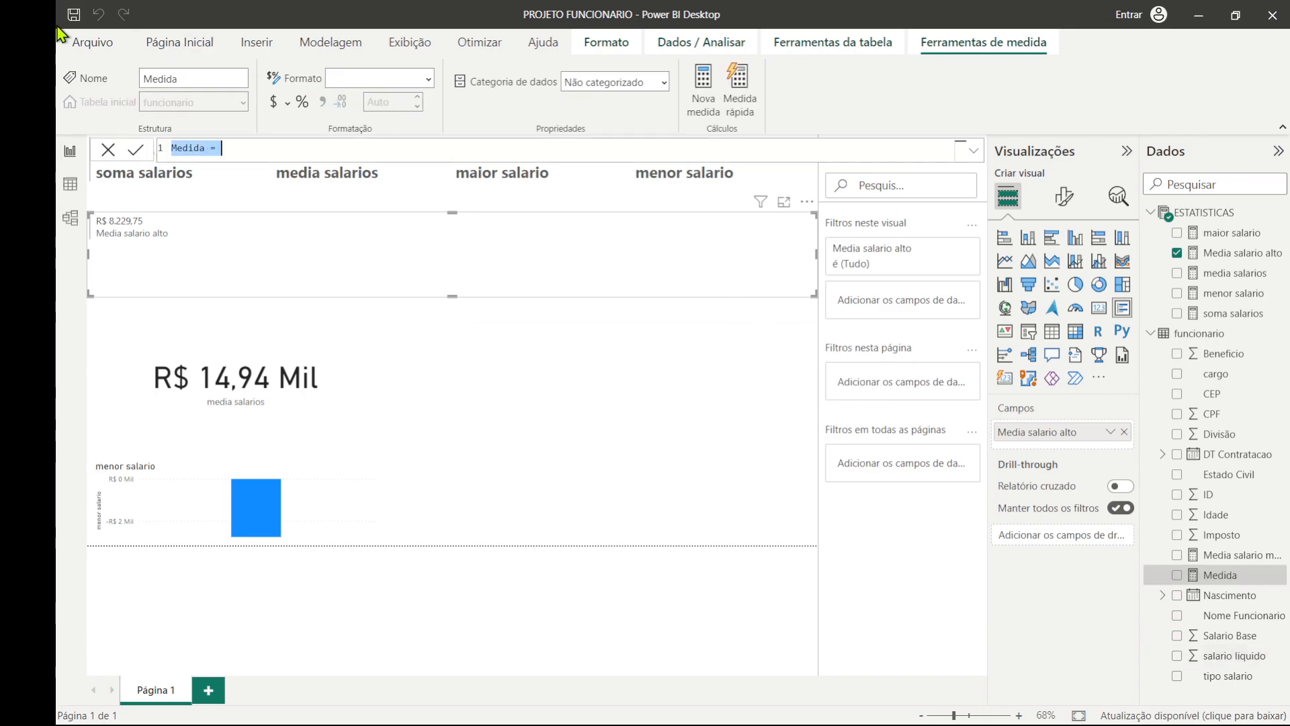
click(833, 44)
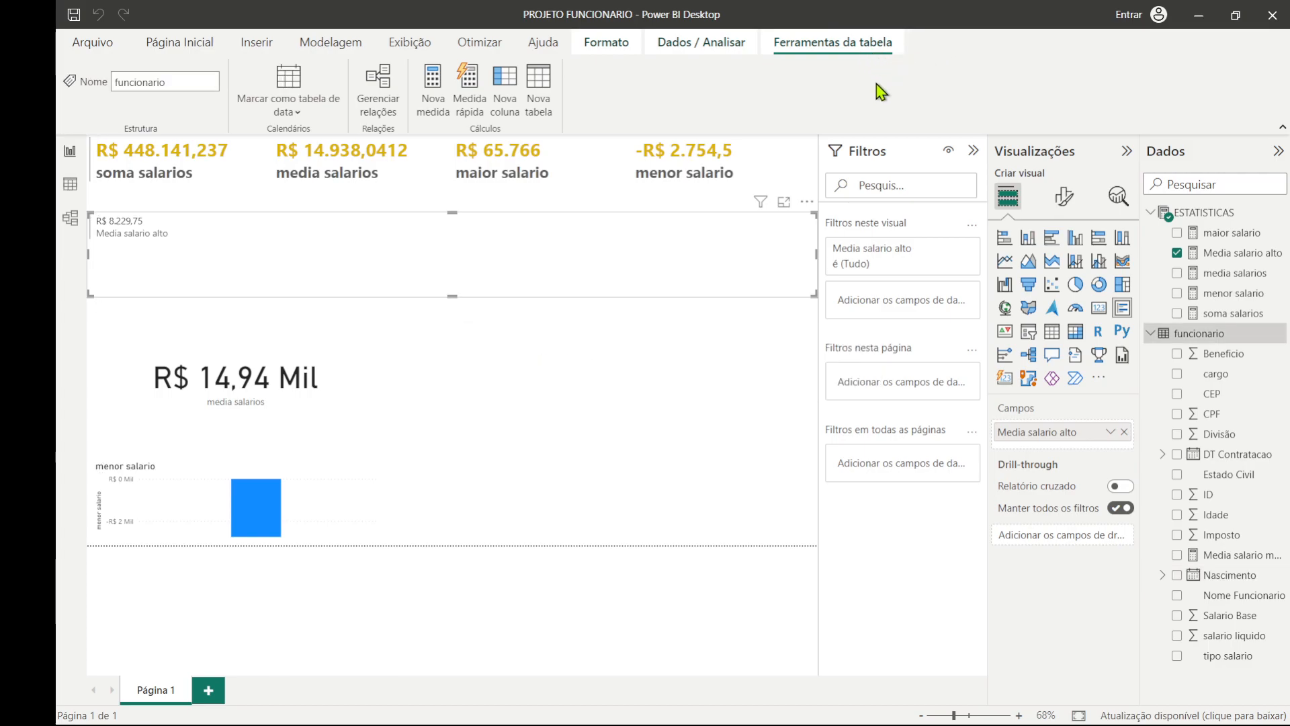
Create a third measure in the funcionario table, starting from the complete Media salario alto formula.
click(1248, 636)
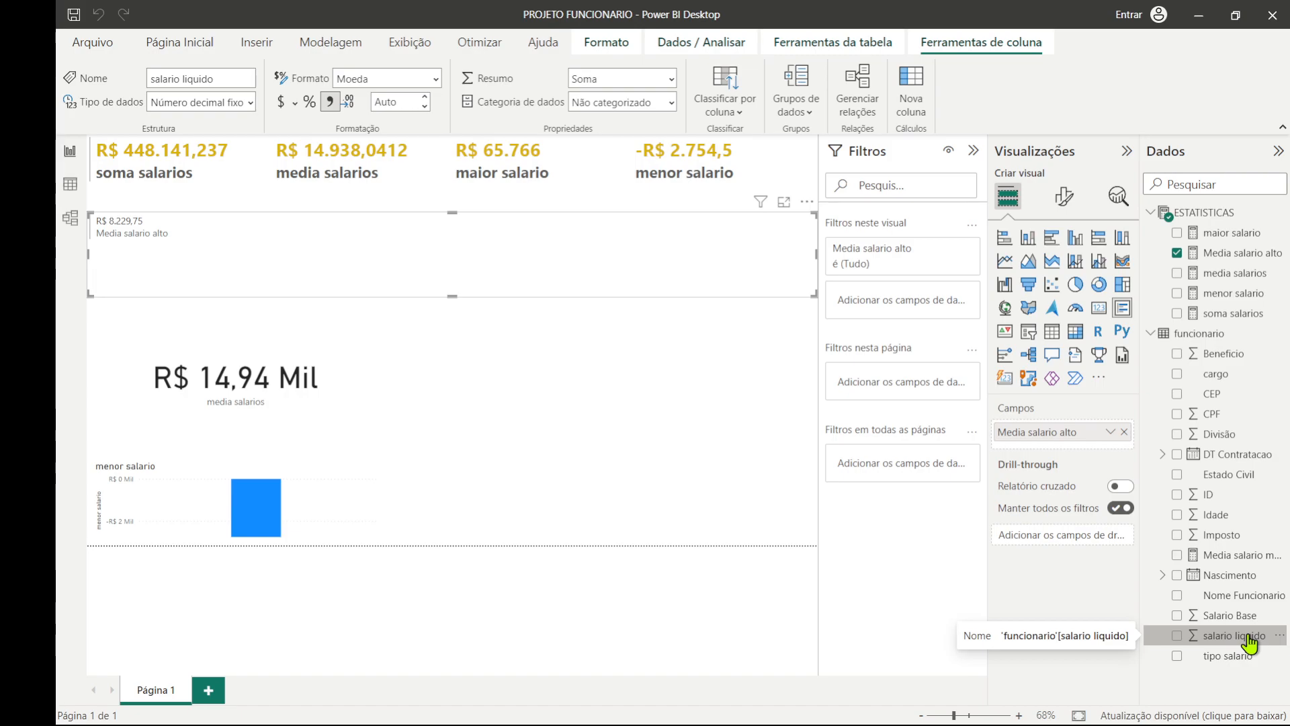
right_click(1248, 637)
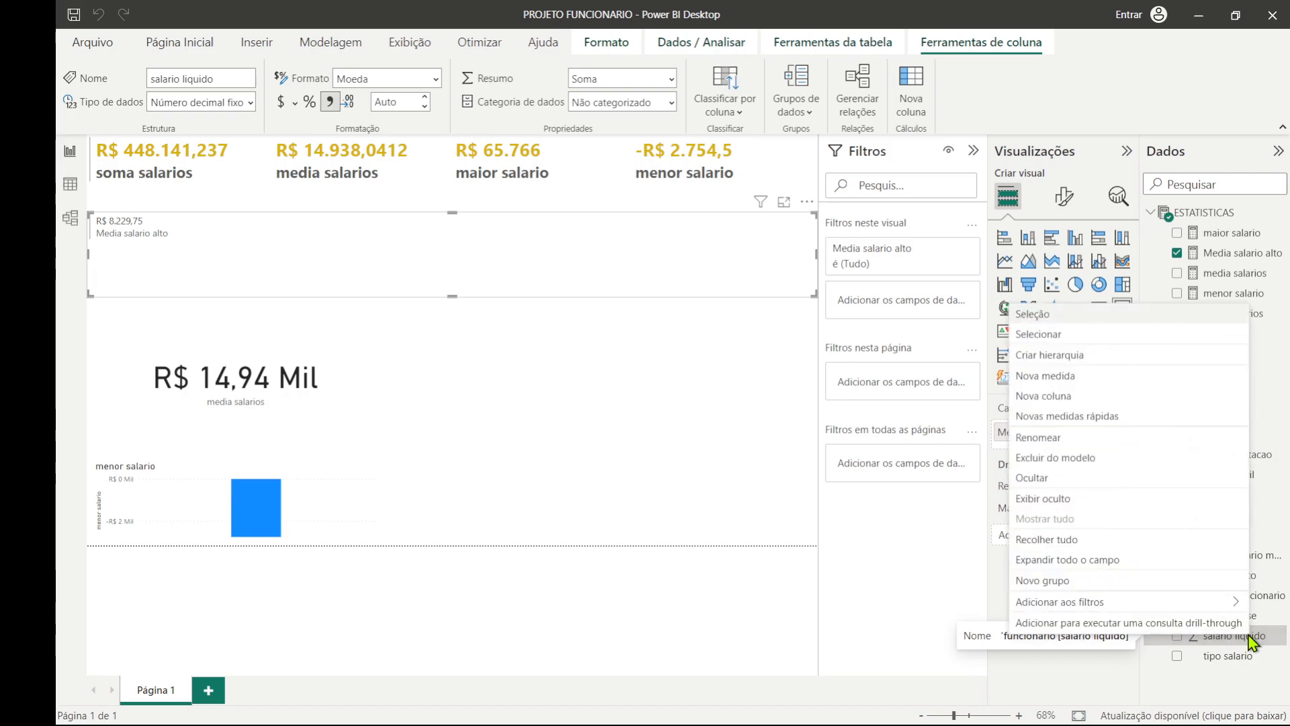
click(1073, 383)
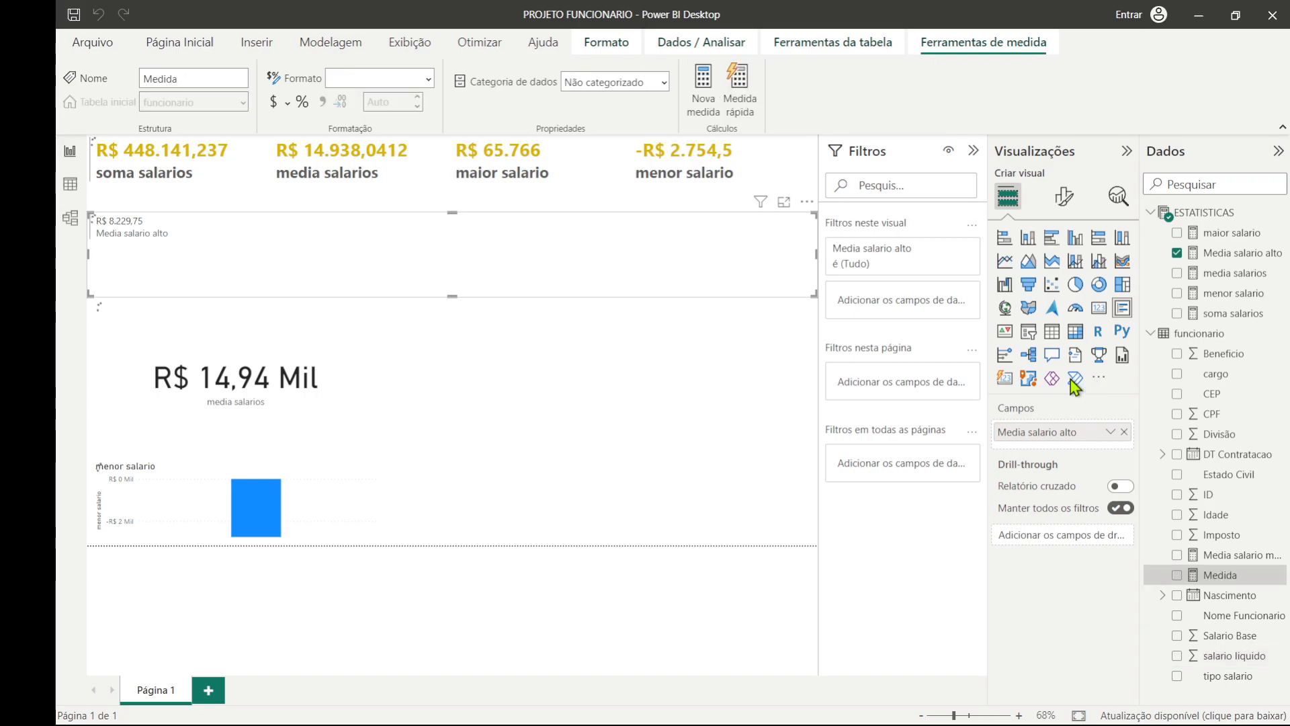
text(Media salario alto = CALCULATE(   AVERAGE(     funcionario[salario liquido]   ),   funcionario[tipo salario] = "salario alto" ))
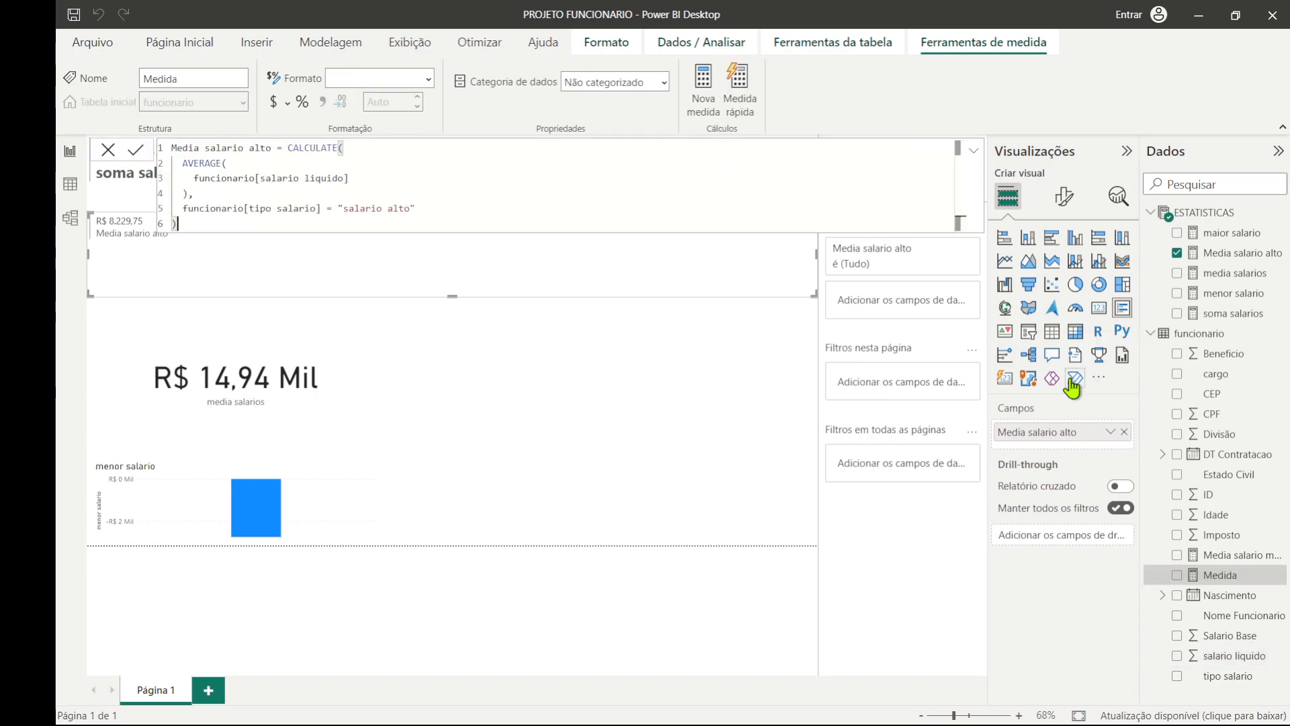
Rename the measure Media salario baixo, change its filter value to "salario baixo", and commit it.
click(273, 148)
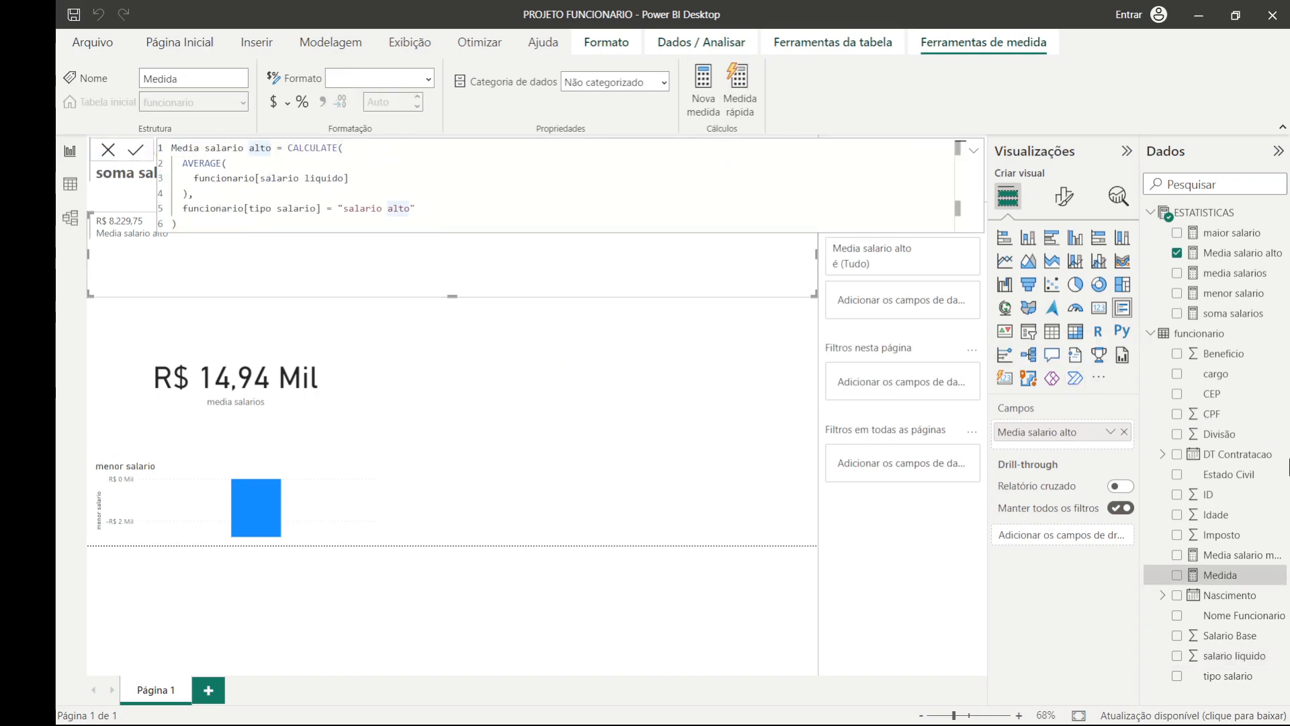
key(BackSpace)
key(BackSpace)
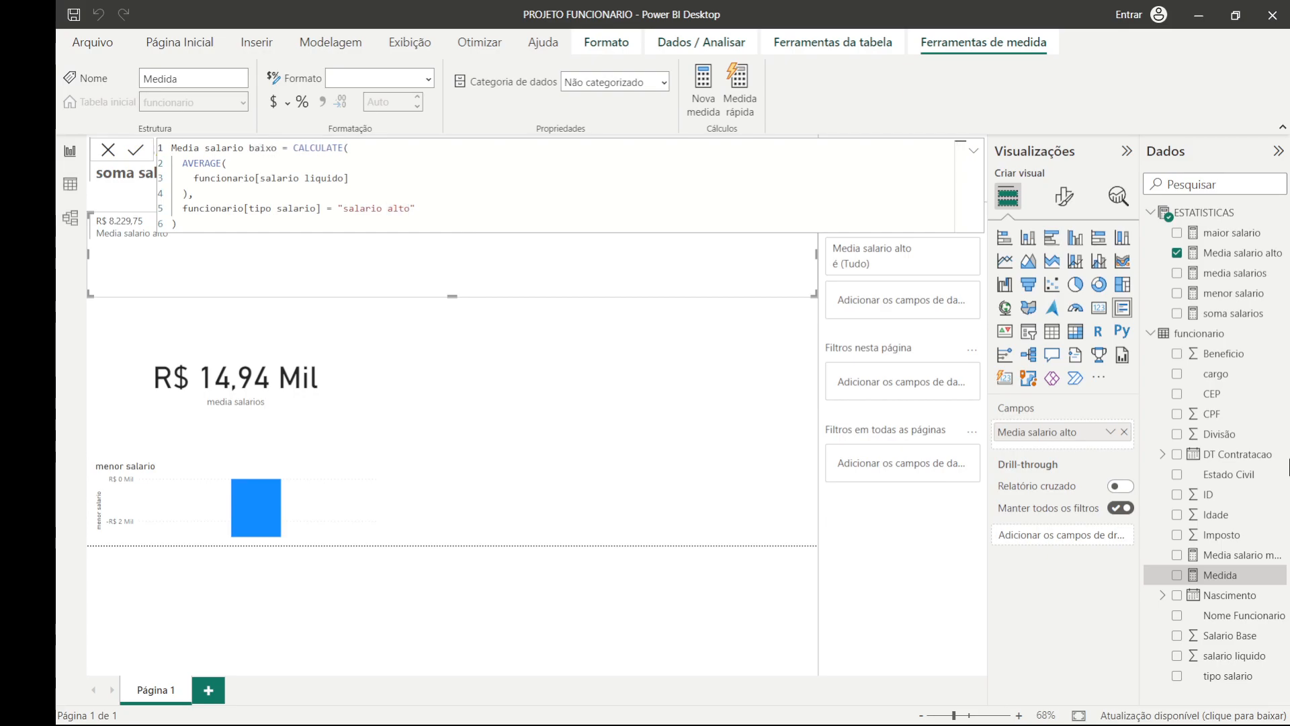
click(408, 210)
key(Return)
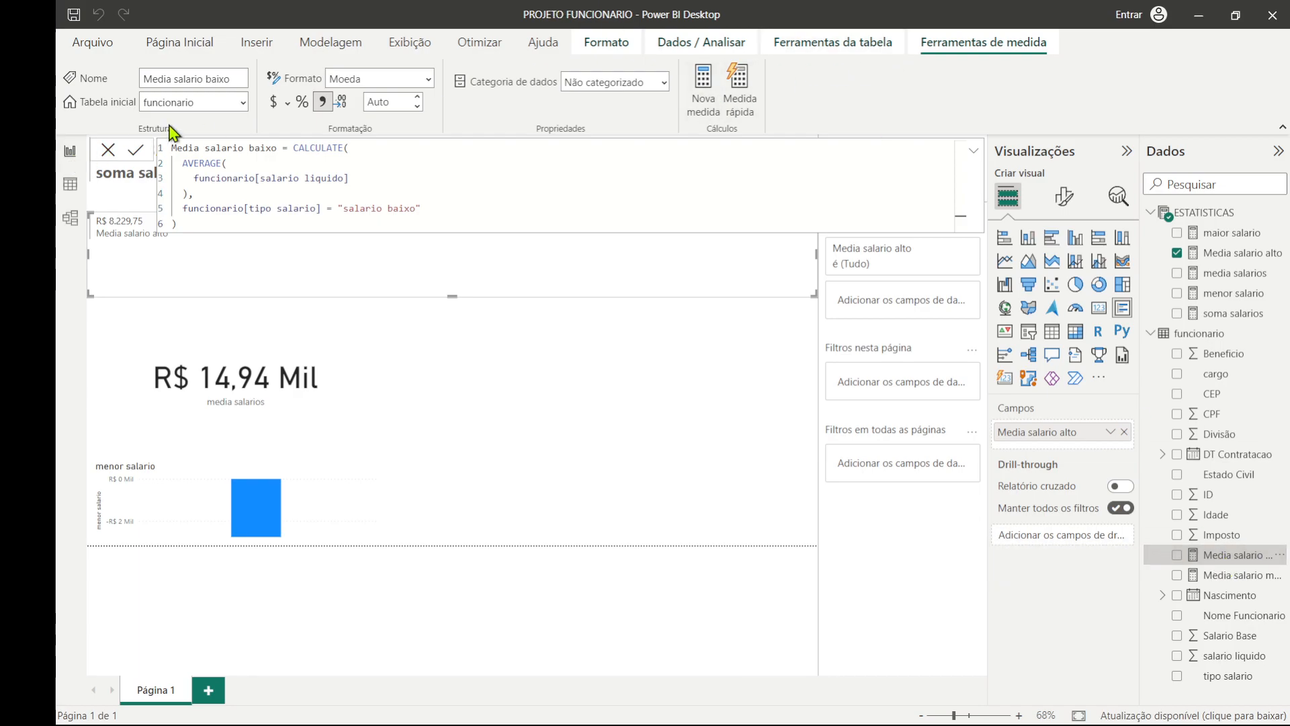
Move the Media salario baixo and Media salario medio measures to the ESTATISTICAS table.
click(243, 102)
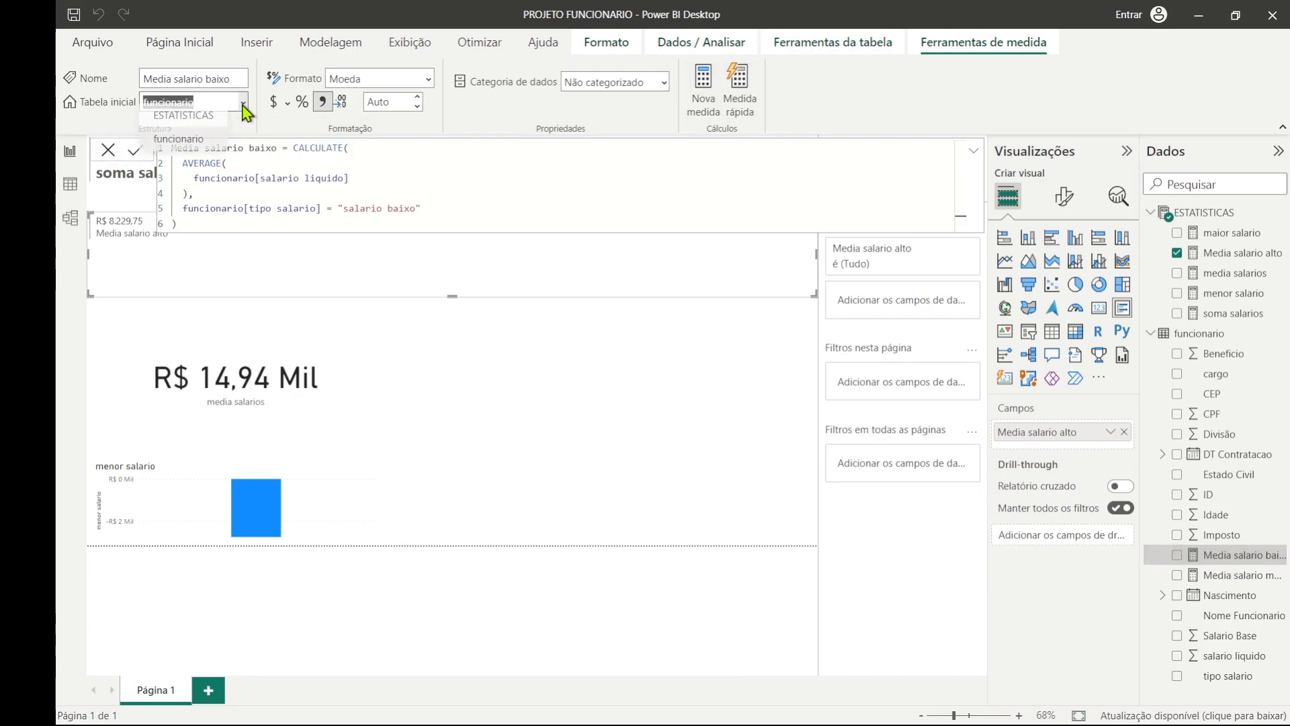
click(207, 138)
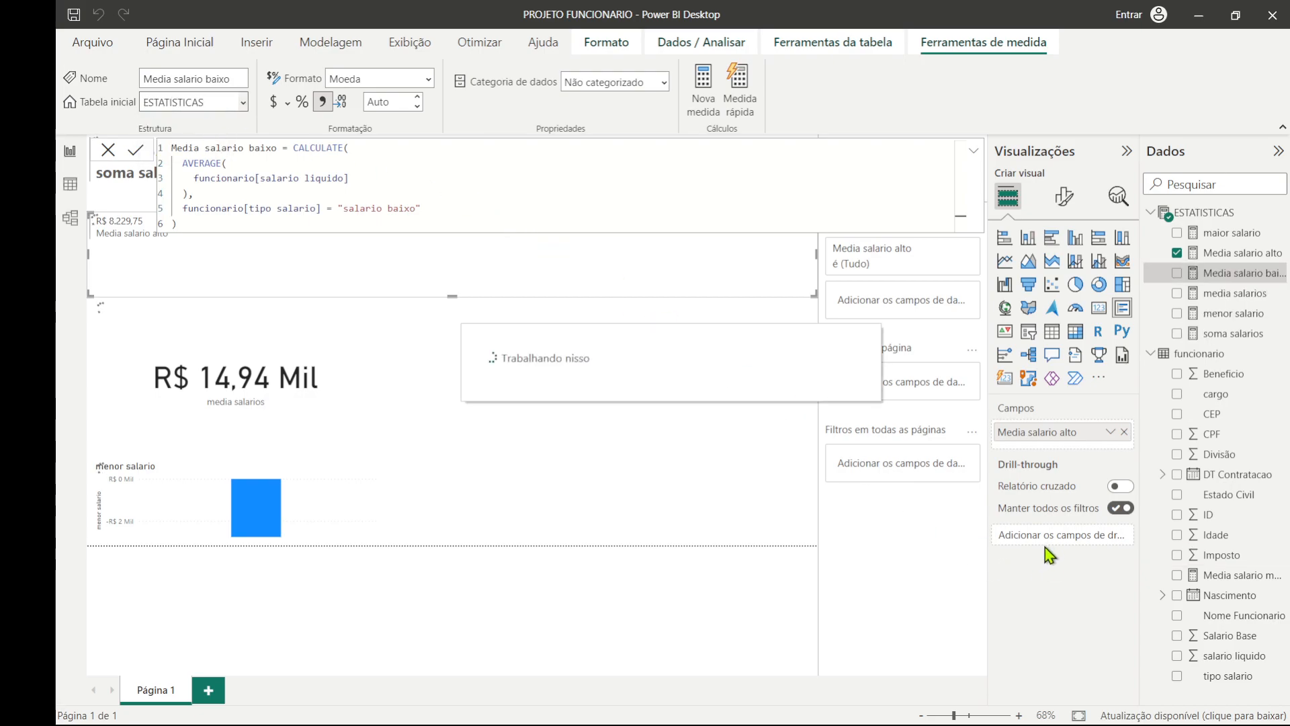
click(1210, 577)
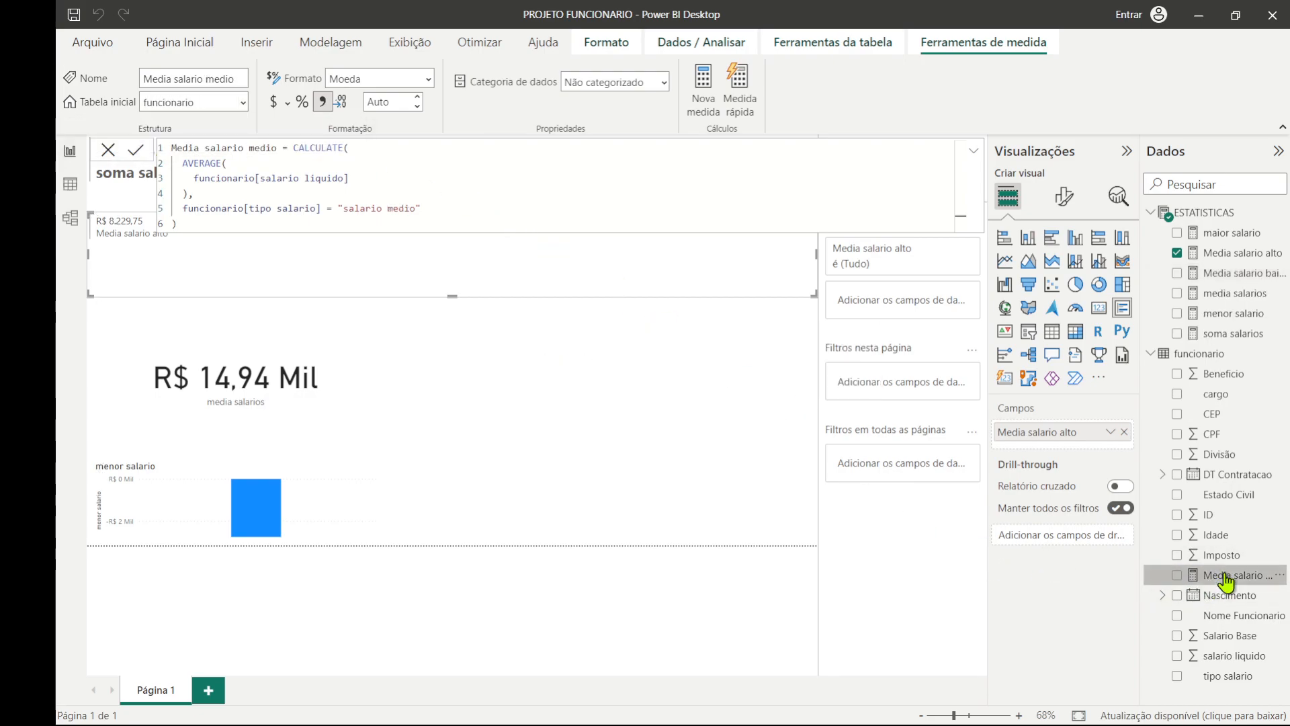
click(235, 104)
click(210, 127)
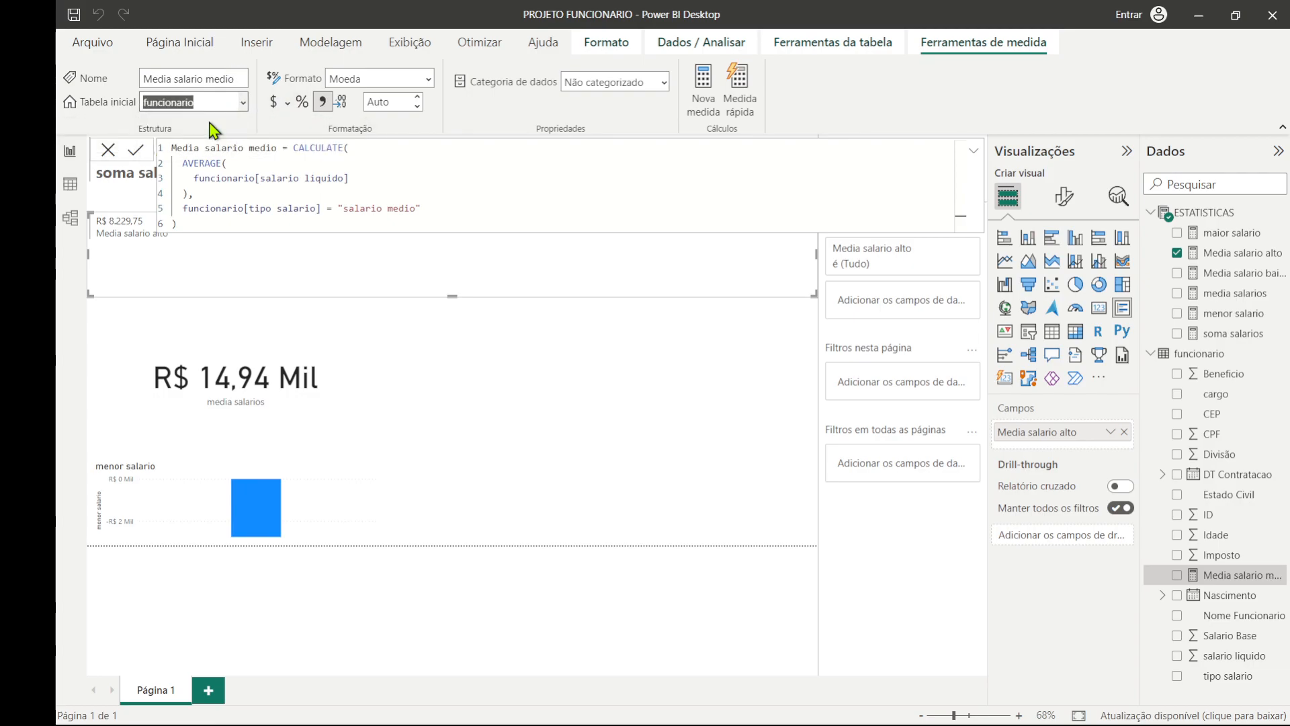
Show the data model and make the ESTATISTICAS table card slightly taller.
click(68, 228)
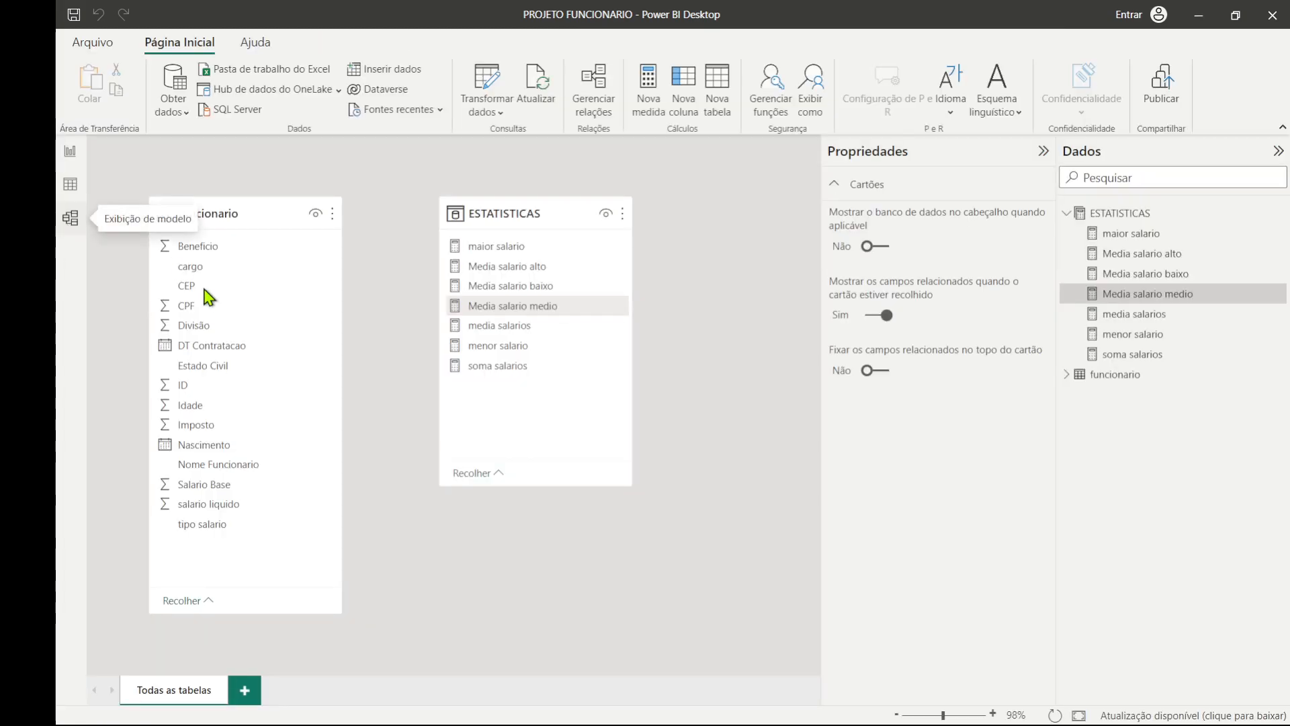
drag(541, 487, 541, 521)
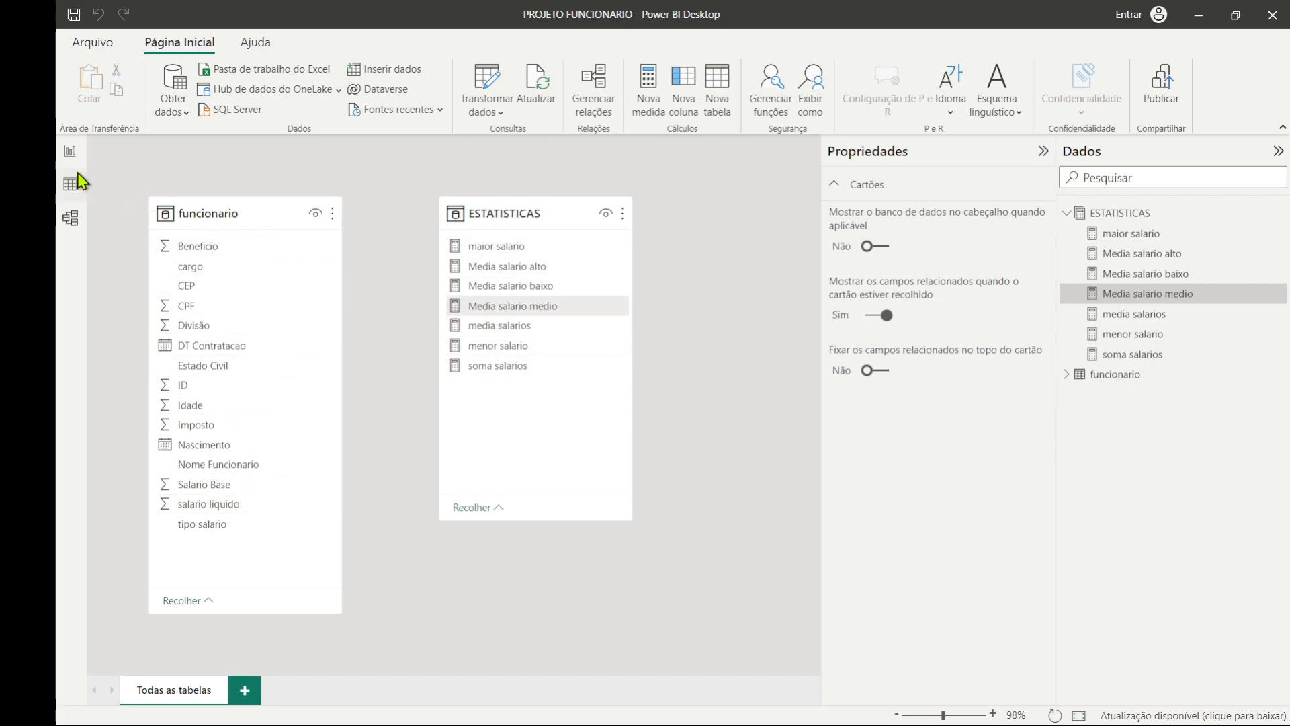
Add the Media salario medio and Media salario baixo measures to the report's multi-row card after Media salario alto.
click(71, 153)
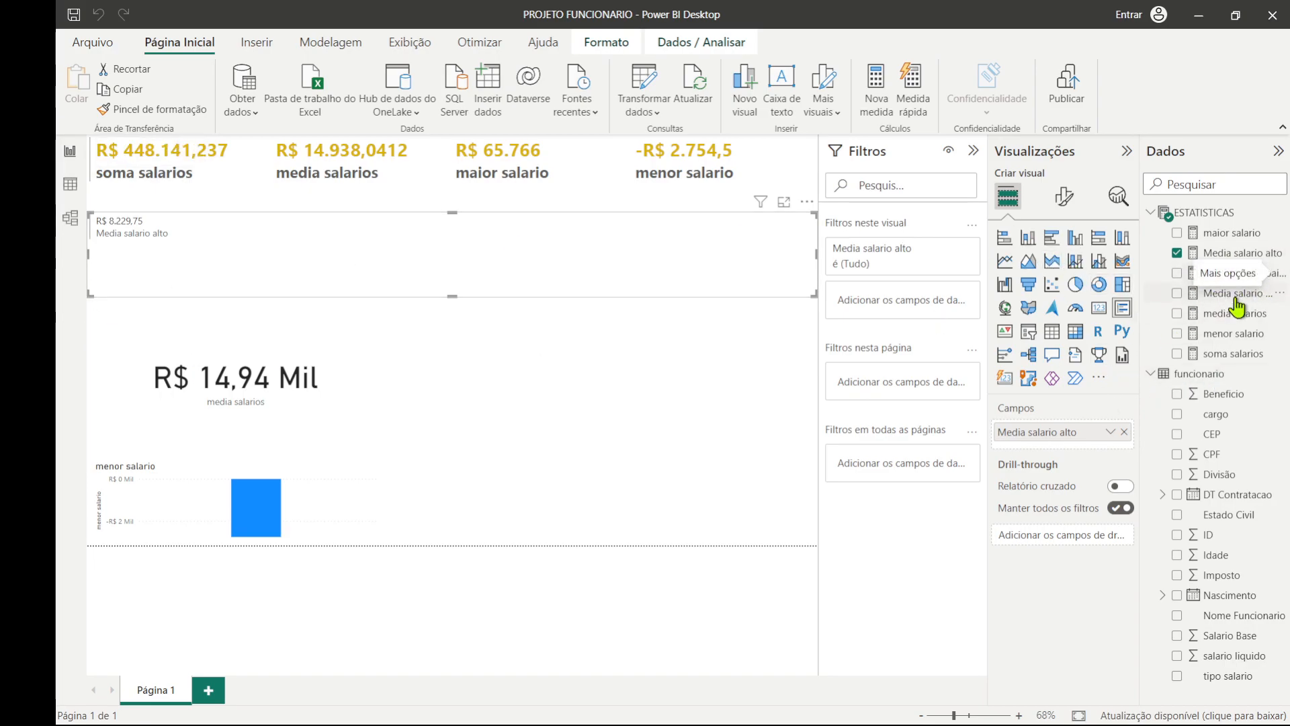
drag(1236, 304, 1086, 444)
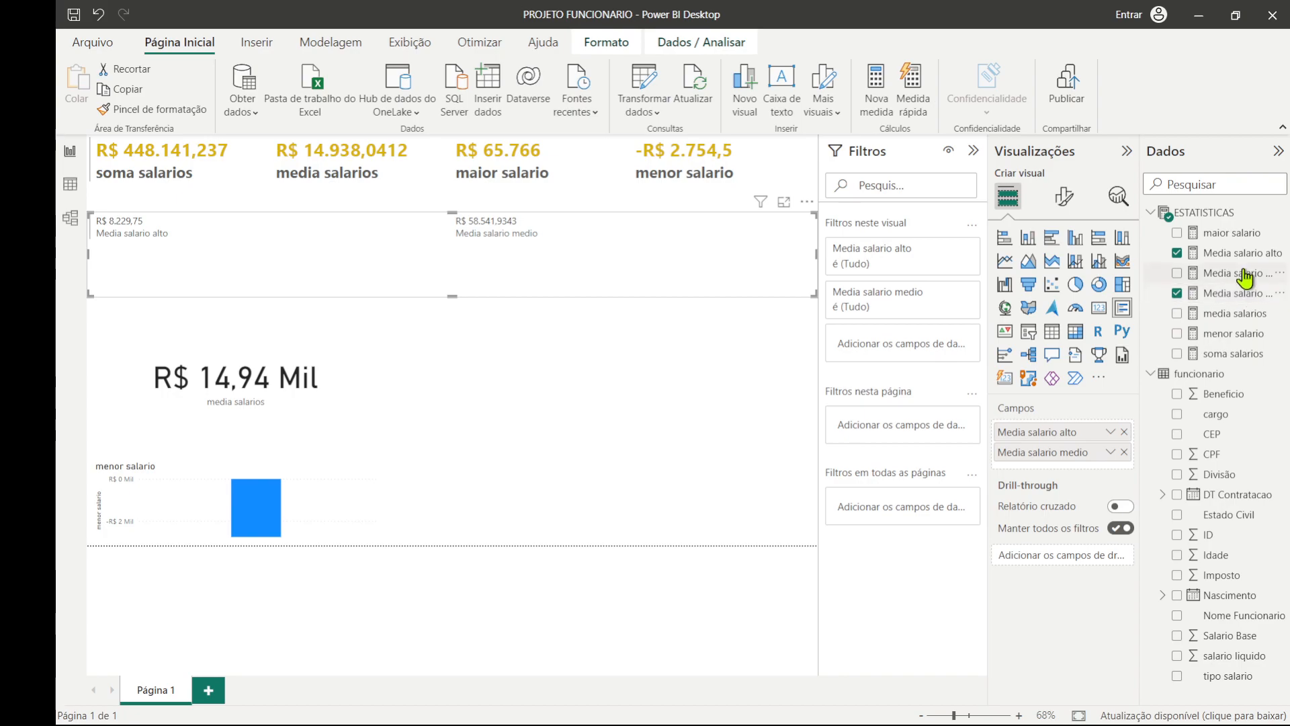
drag(1244, 279, 1084, 460)
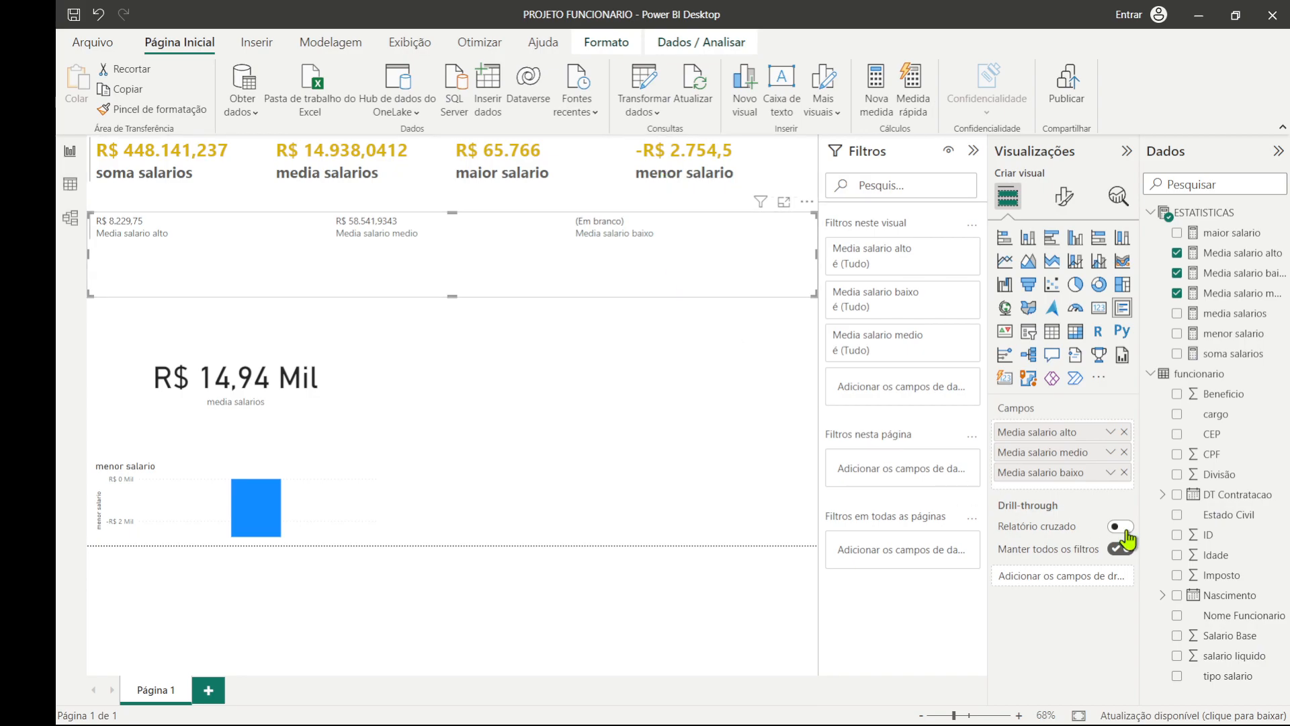
Open the funcionario query in the Power Query Editor and sort it by tipo salario in descending order.
click(642, 84)
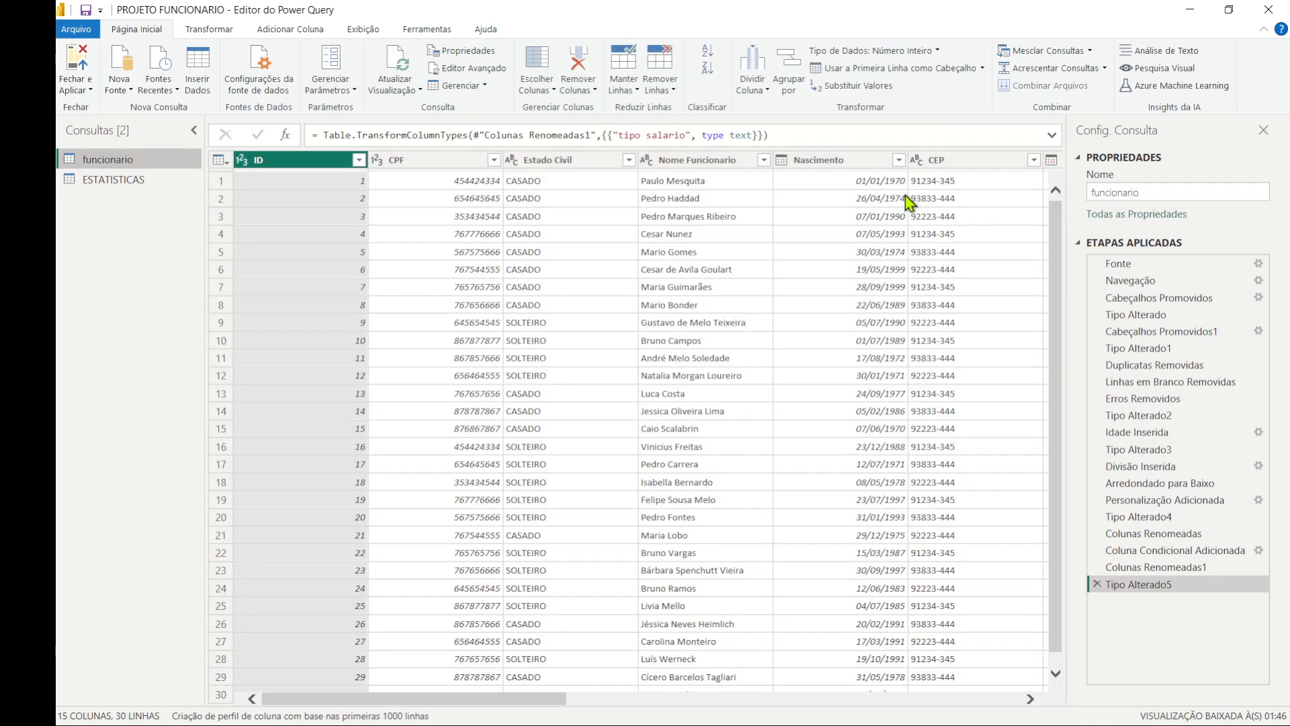
drag(486, 706, 1043, 601)
click(1039, 160)
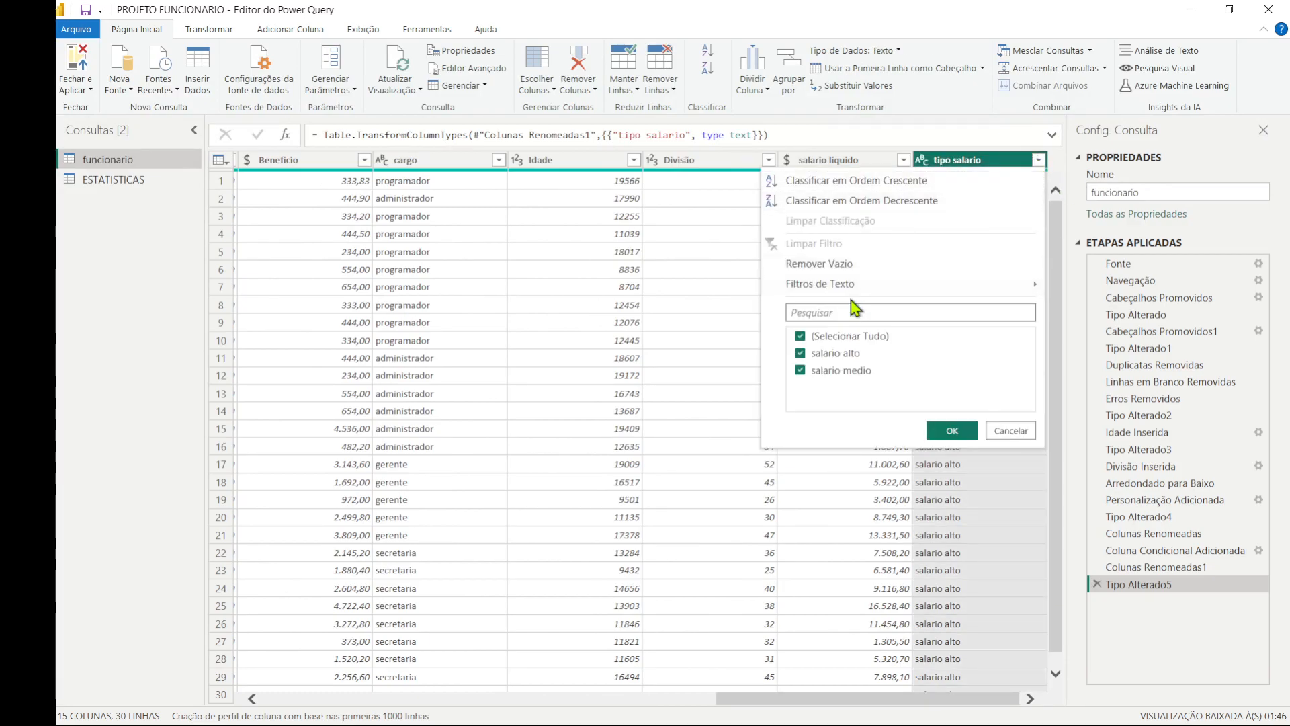
click(890, 201)
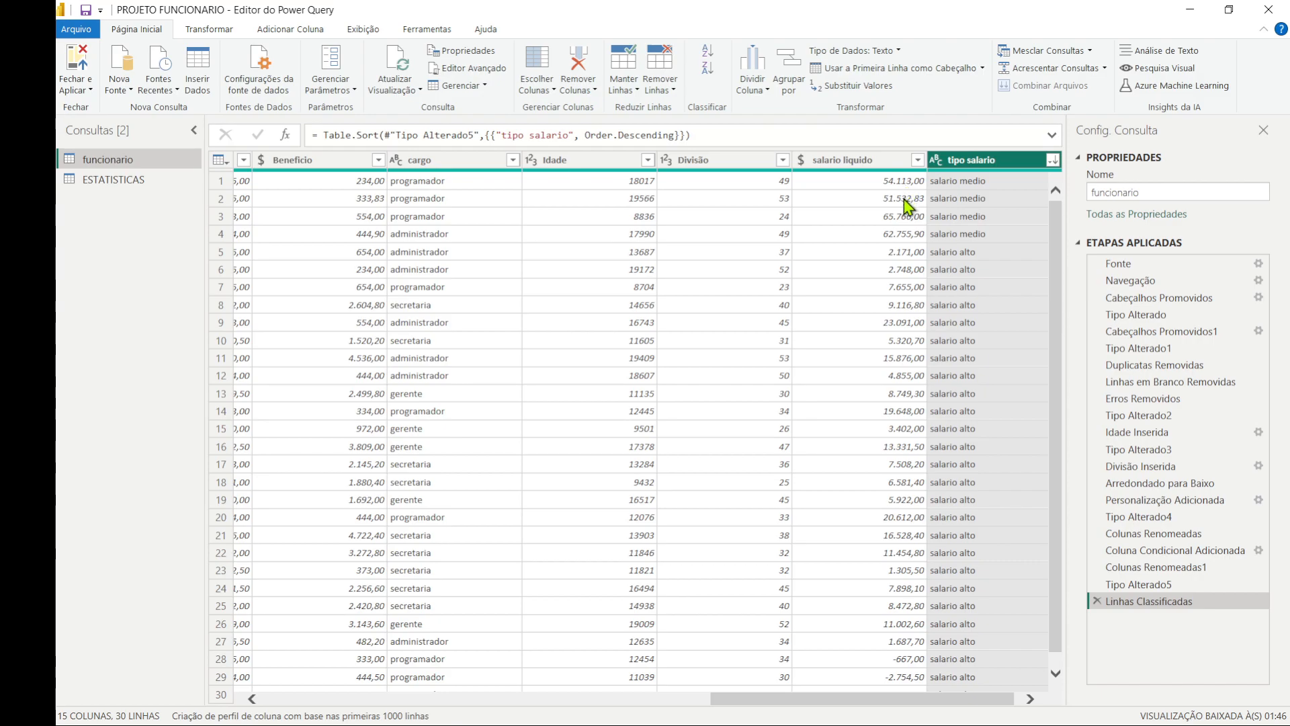
Examine the salario liquido values of the rows classified as salario medio.
click(897, 236)
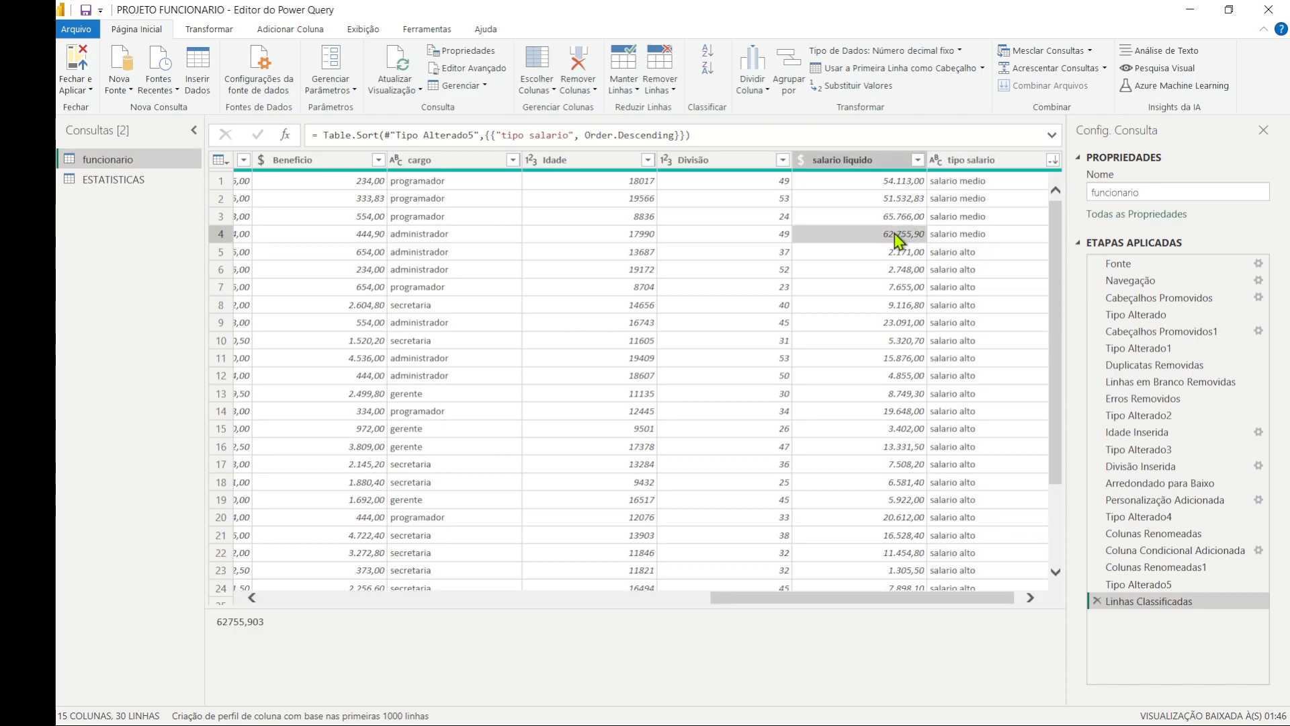
key(Up)
key(Up)
key(Up)
key(Down)
key(Down)
key(Down)
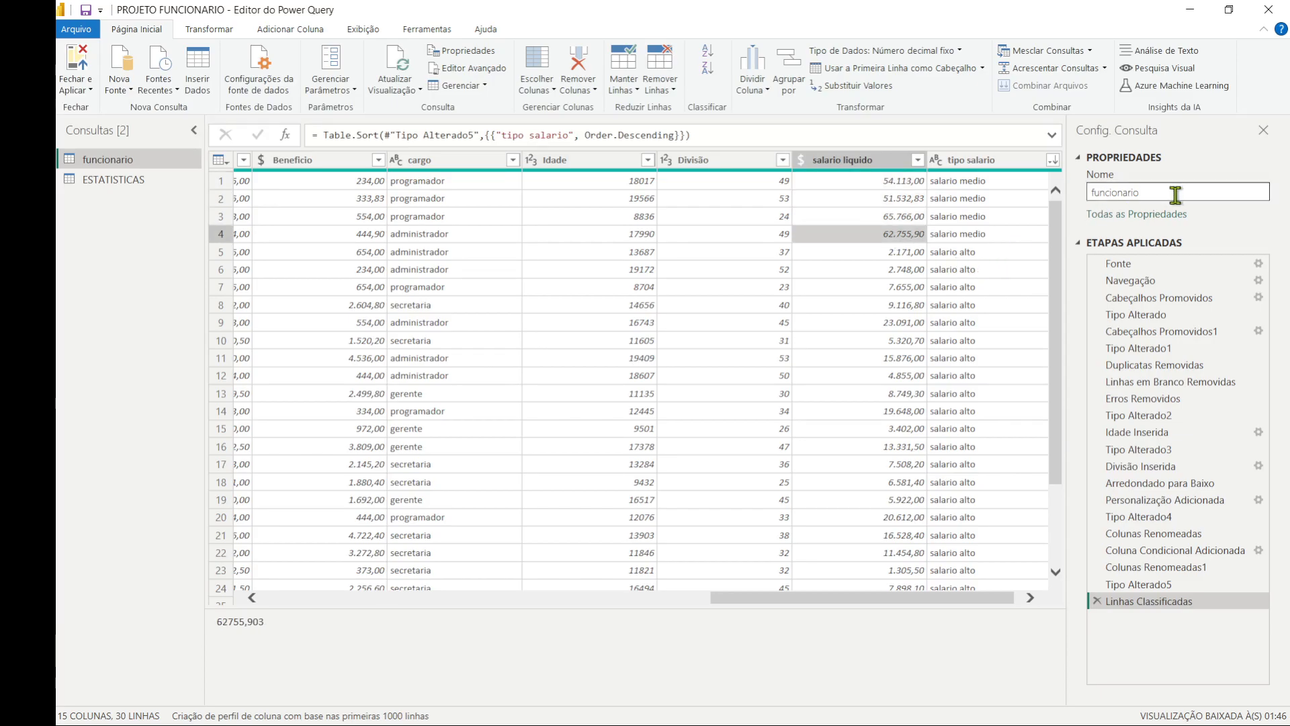
Switch to the Windows Calculator and divide 120 by 4 as an example of an average.
key(super)
key(super)
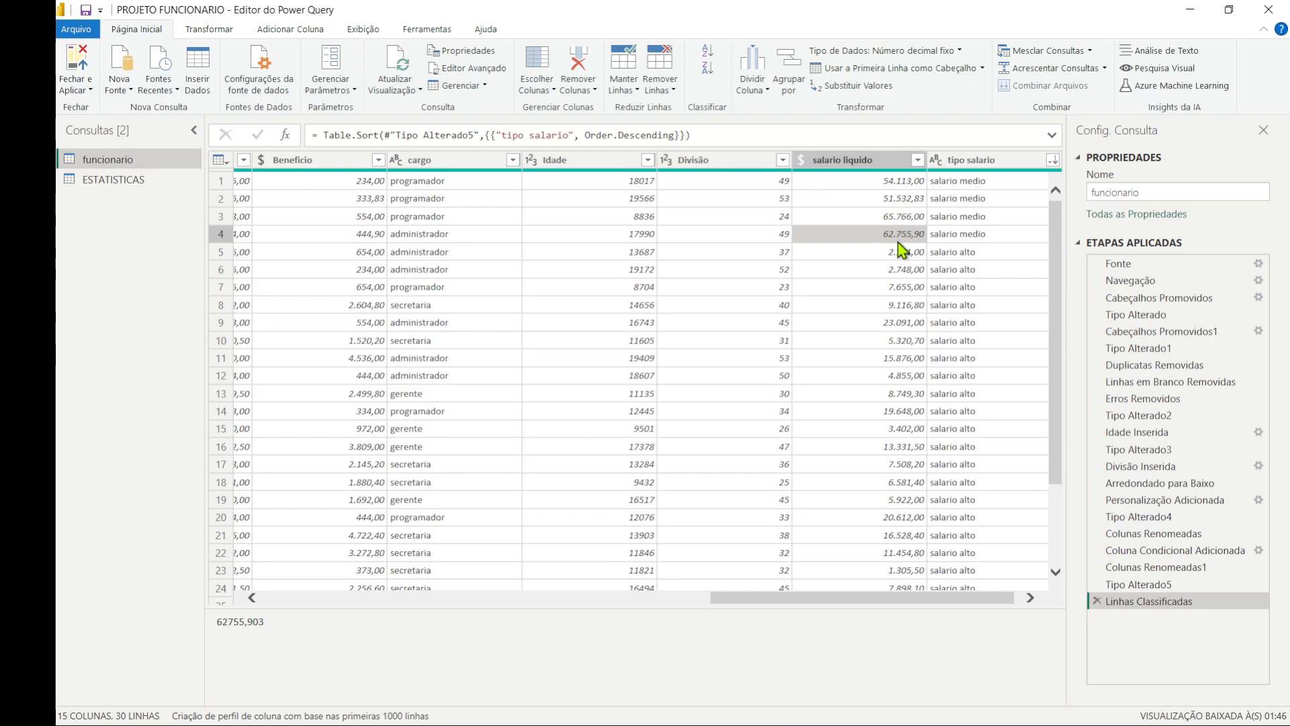
key(super+r)
text(calc)
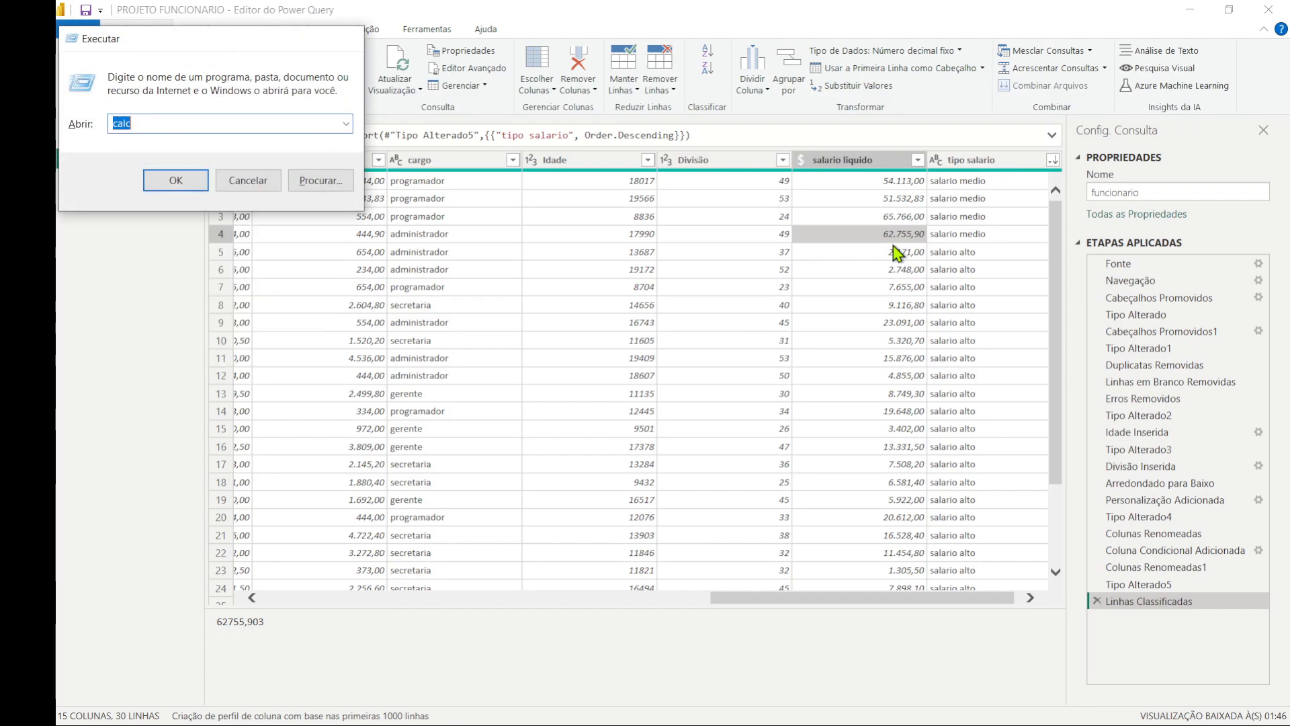
key(Return)
text(120)
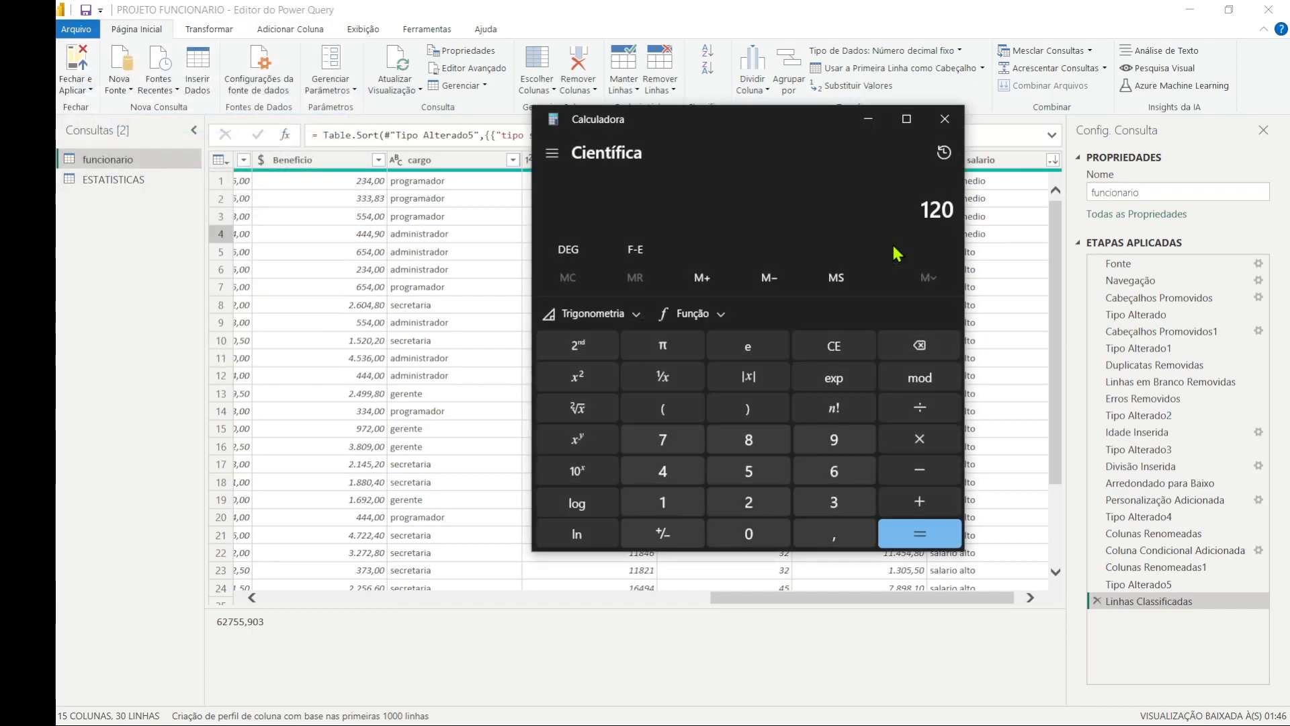
text( ÷ 4)
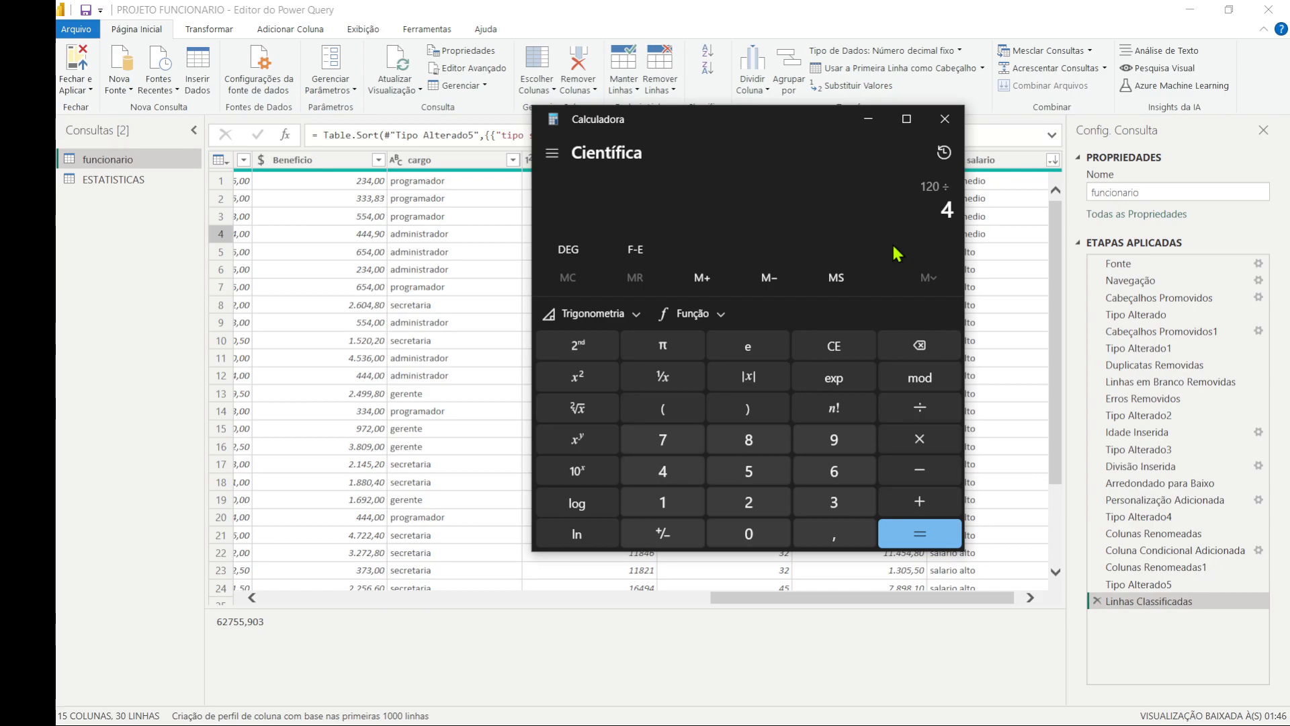
key(Return)
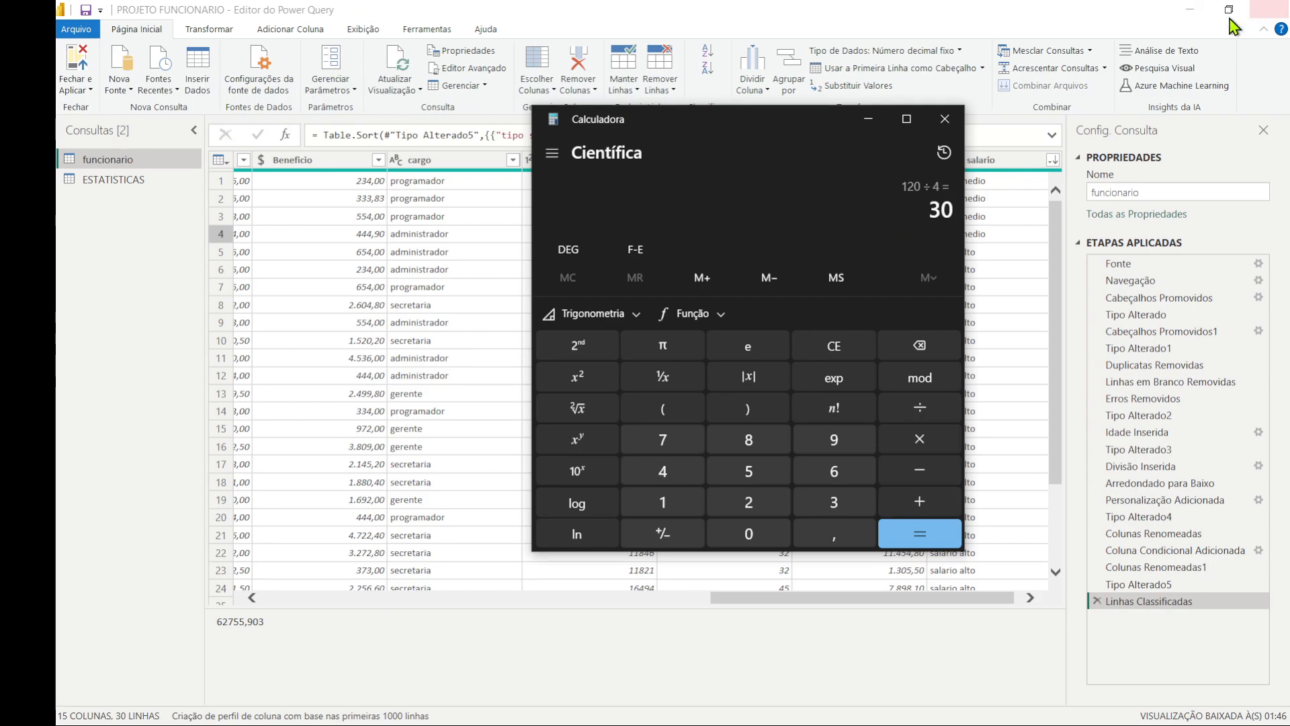
Compare the report card's averages with the salario liquido and tipo salario values in the sorted funcionario rows.
click(1191, 9)
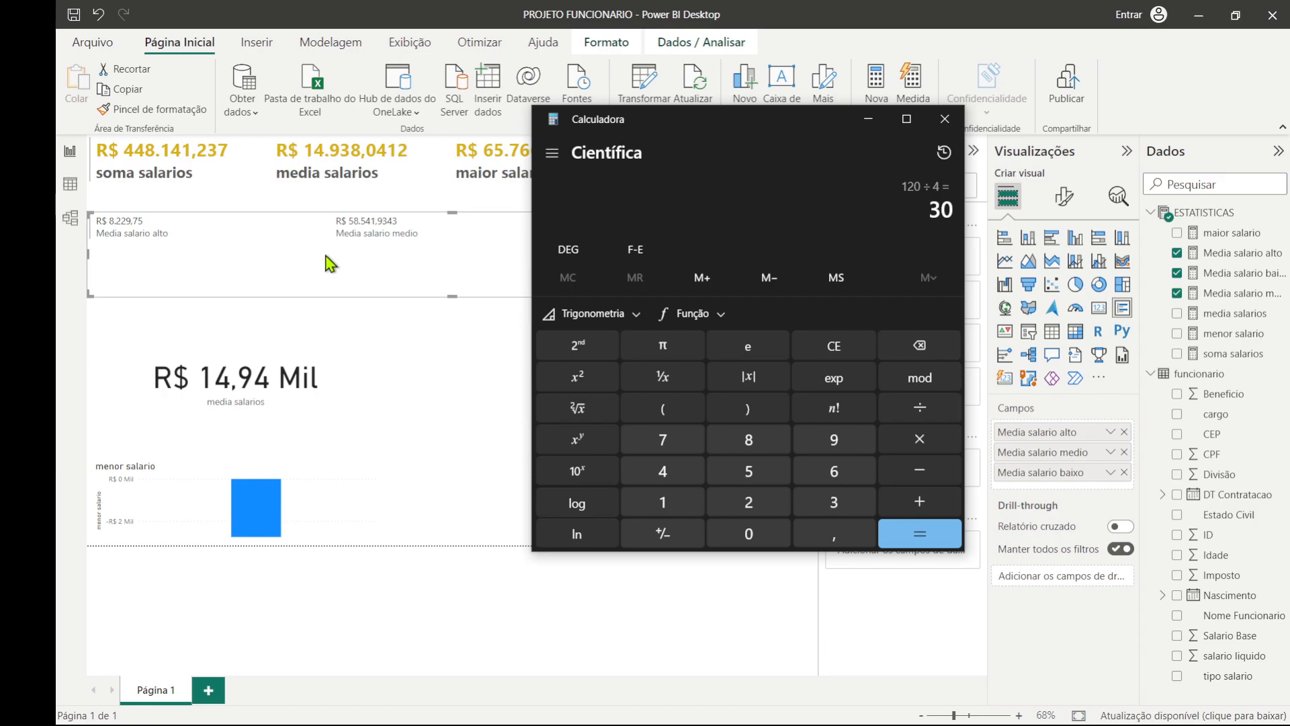
key(alt+Tab)
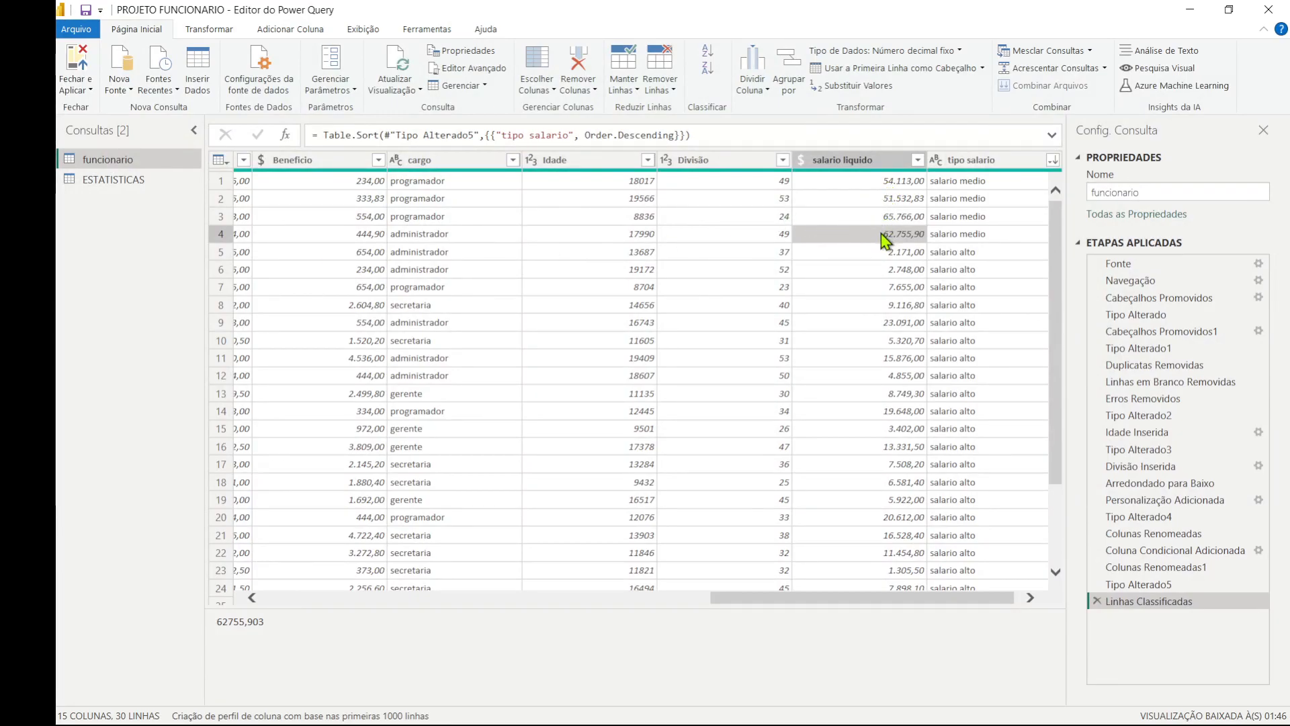
scroll(881, 397, down, 3)
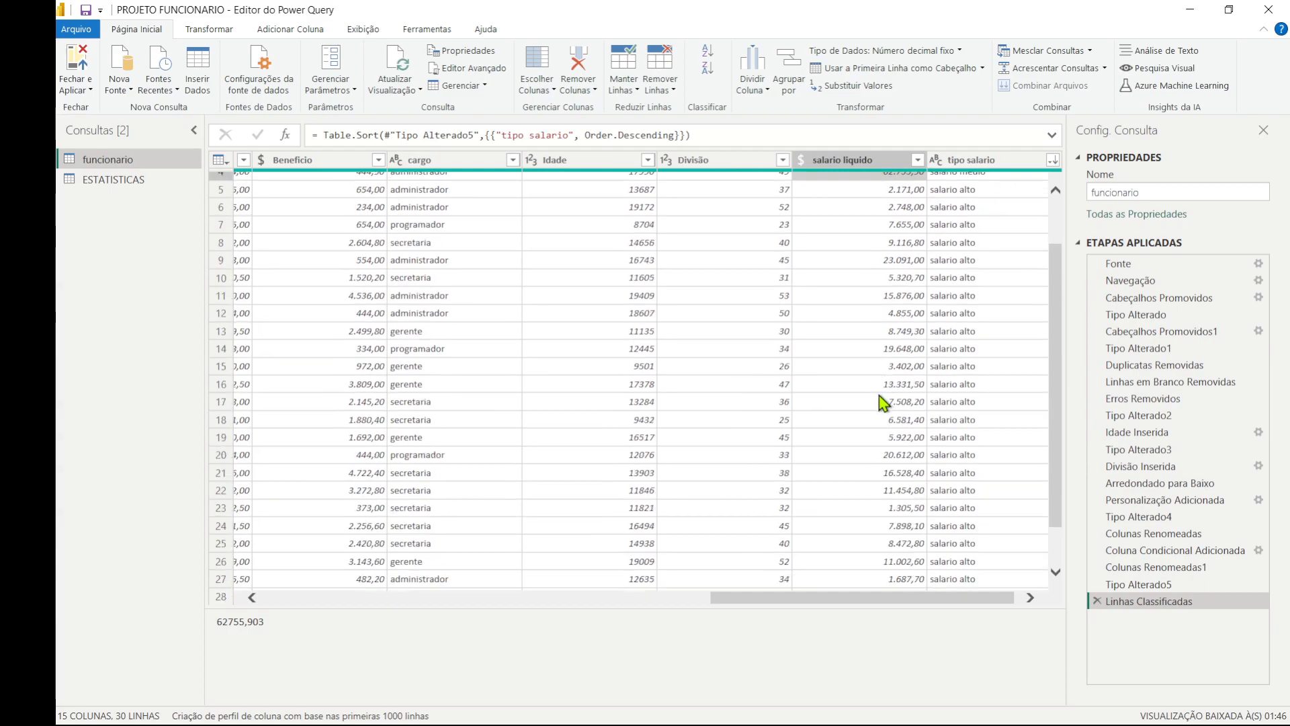
scroll(872, 413, up, 3)
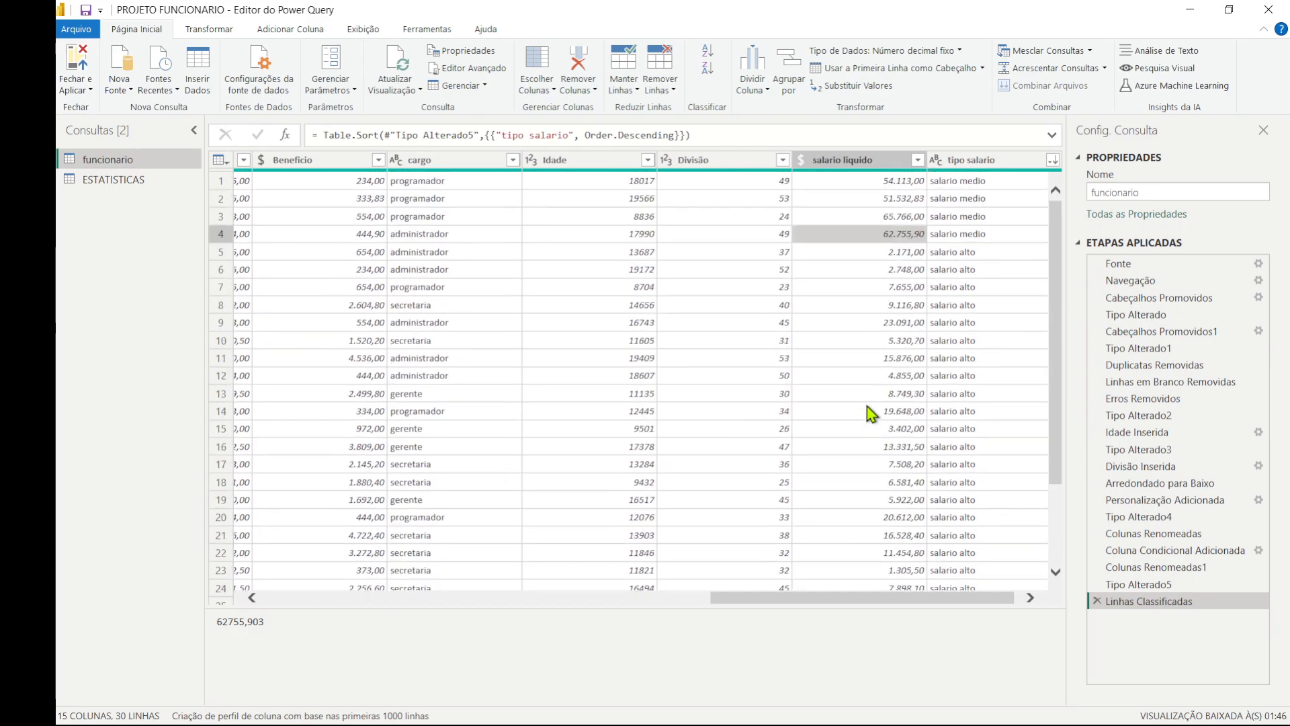
click(974, 262)
scroll(961, 309, down, 3)
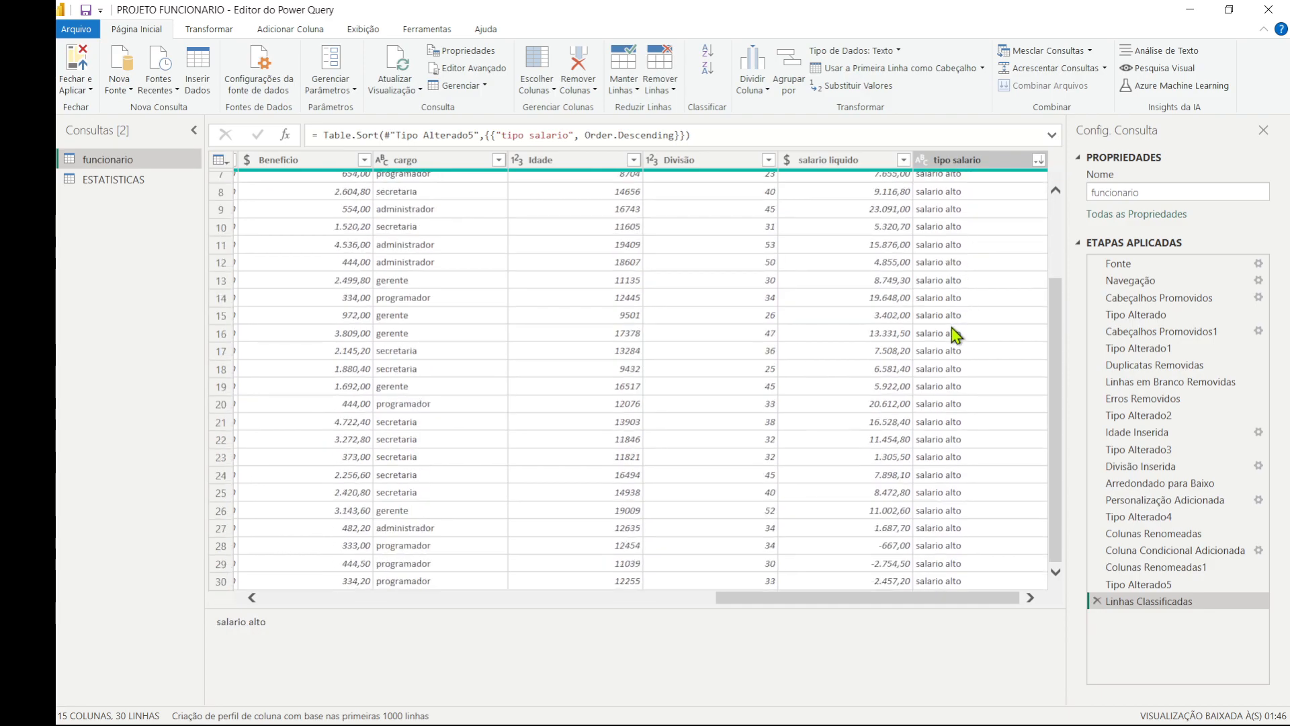
scroll(947, 402, up, 3)
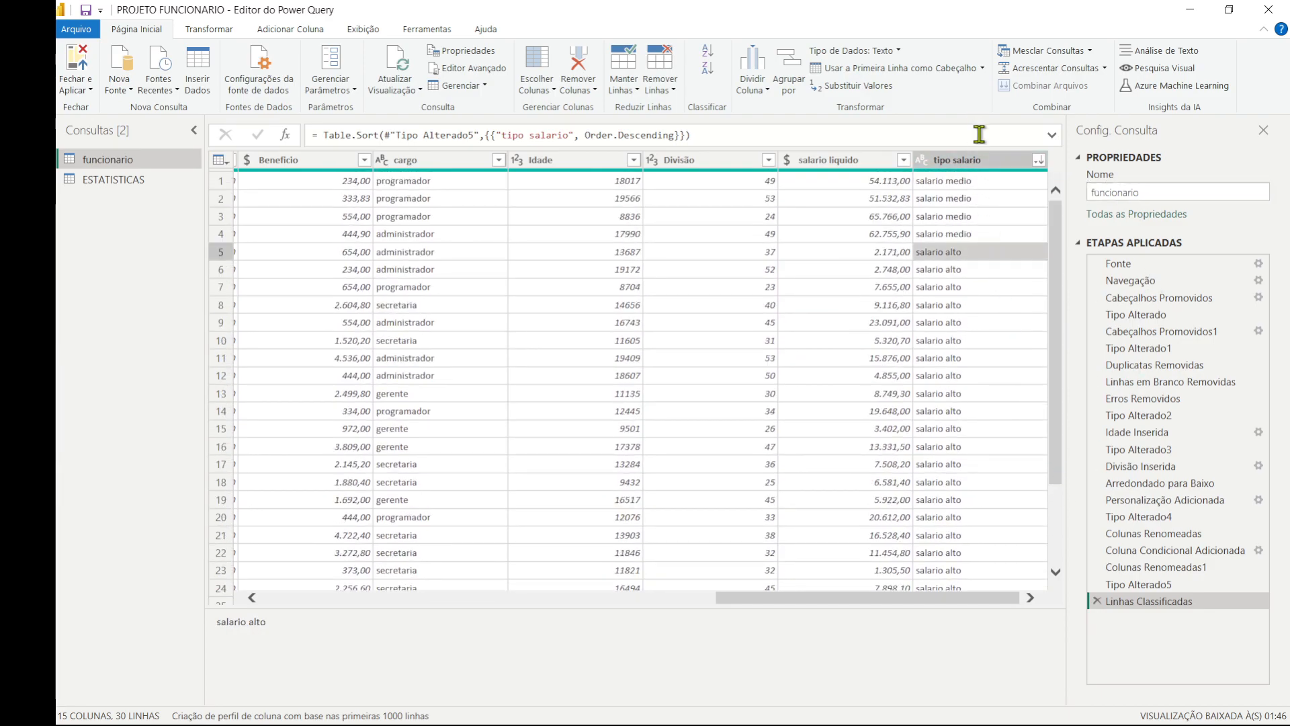
Edit the Coluna Condicional Adicionada step so the salario alto condition uses "é maior que ou igual a" 50000.
click(985, 163)
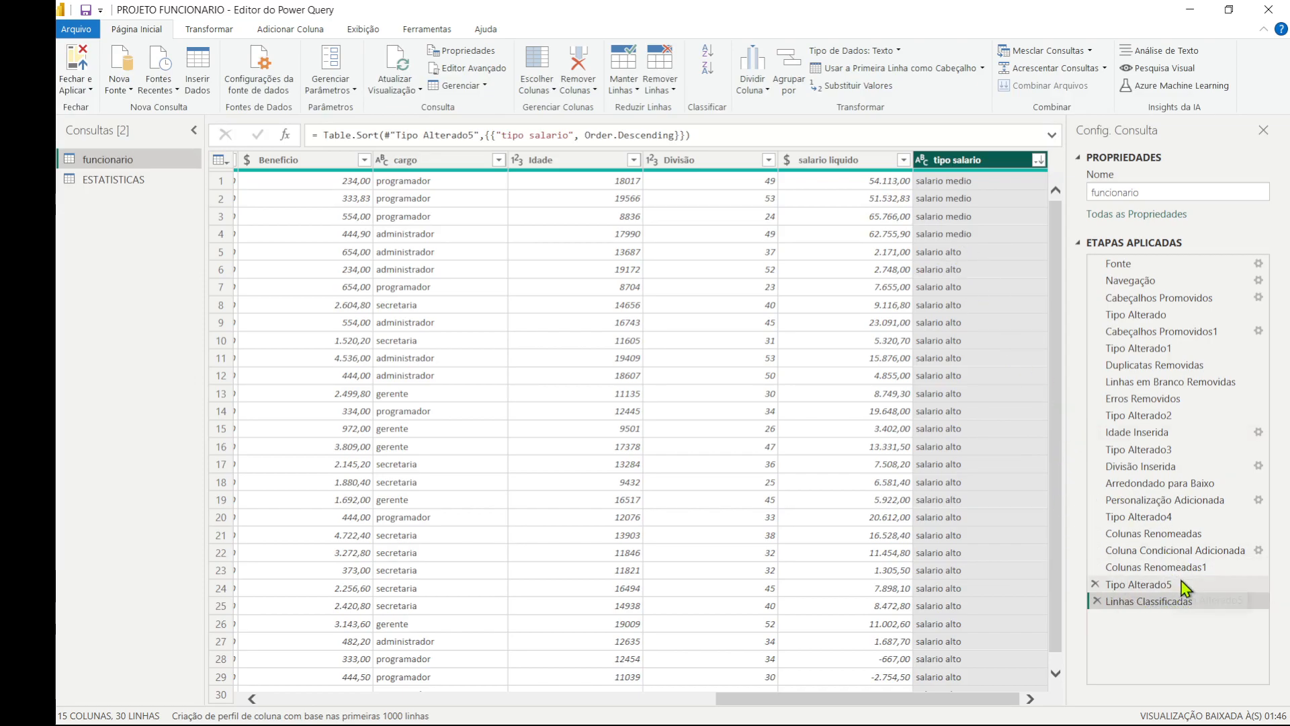
click(1203, 551)
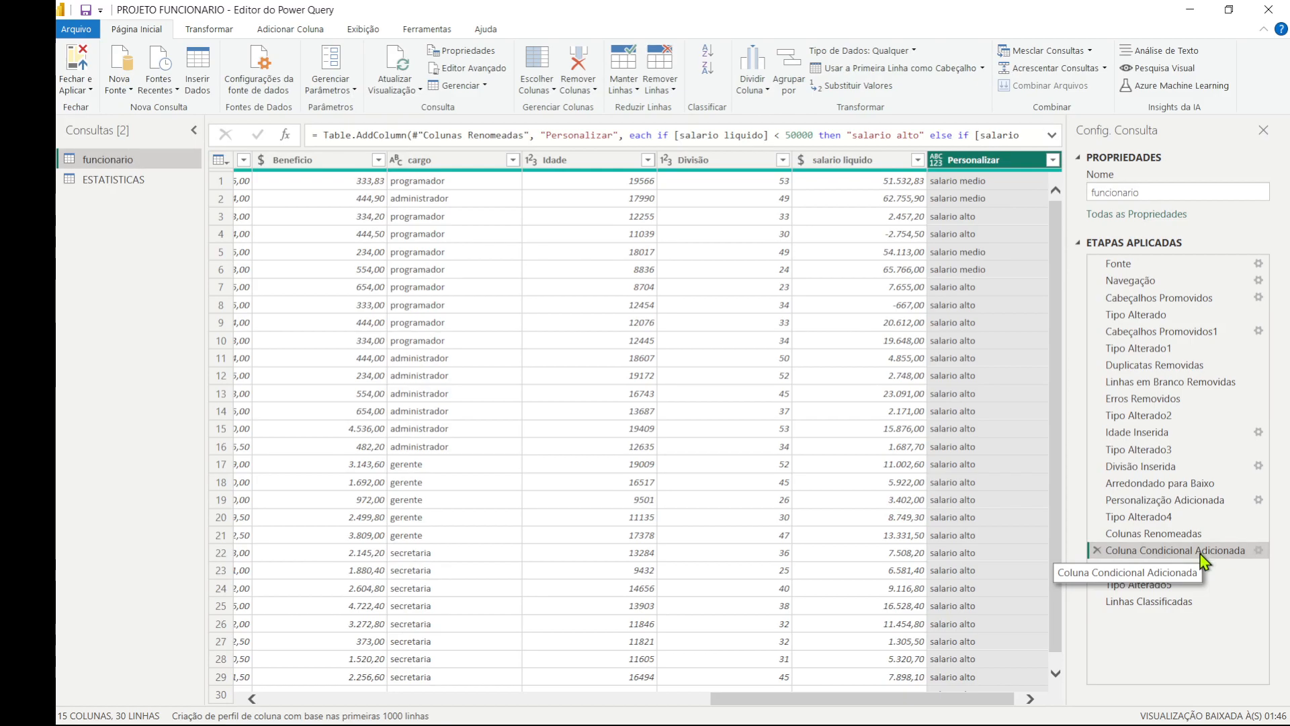
click(1259, 551)
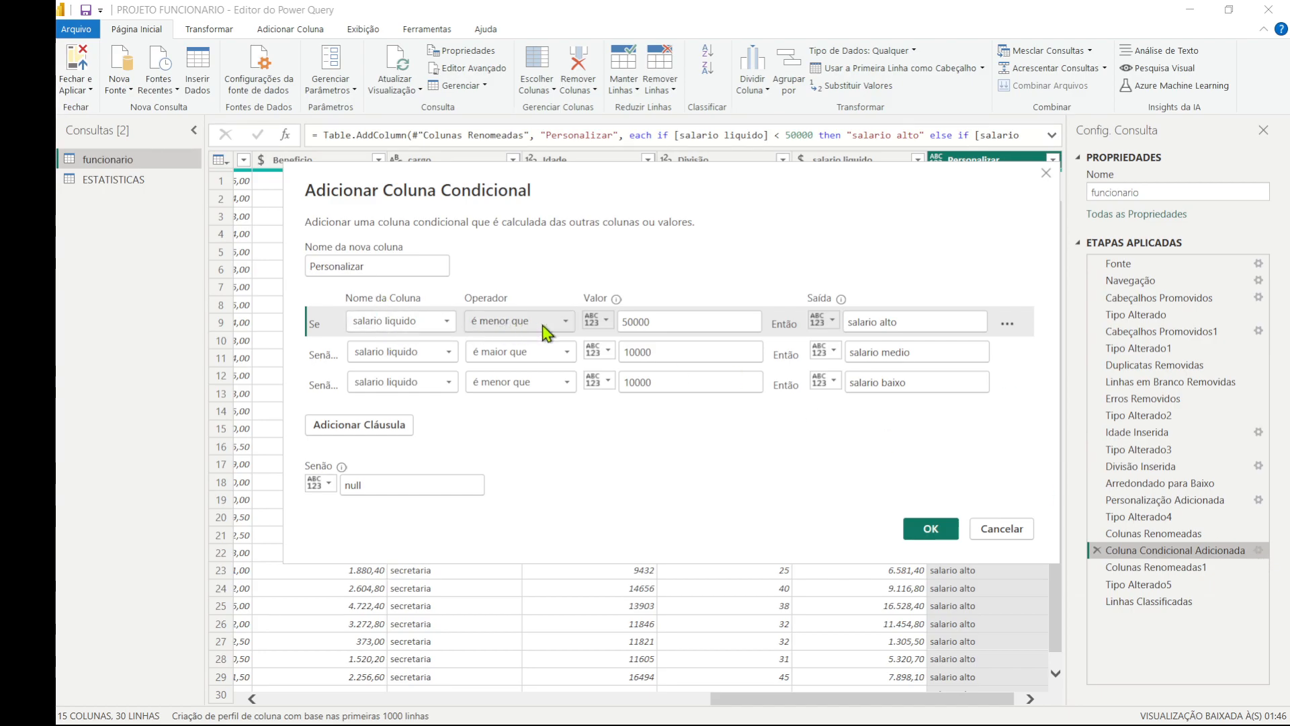
click(566, 323)
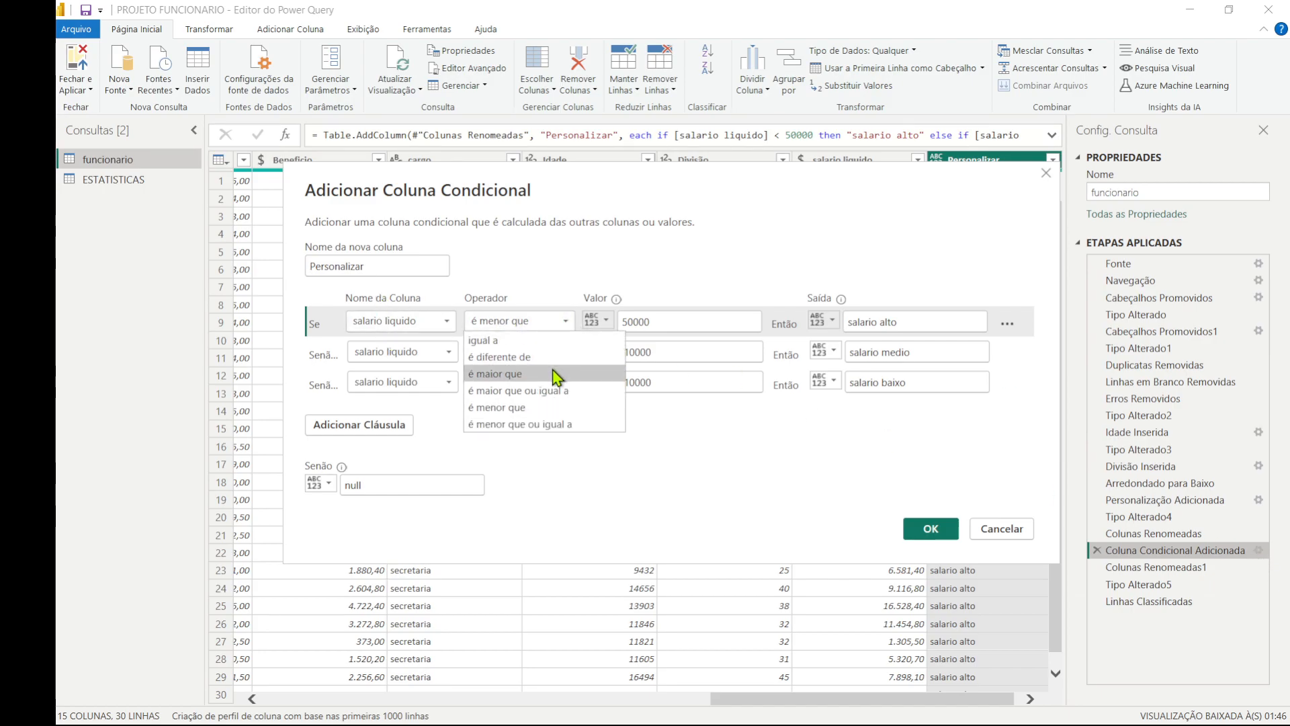
click(561, 391)
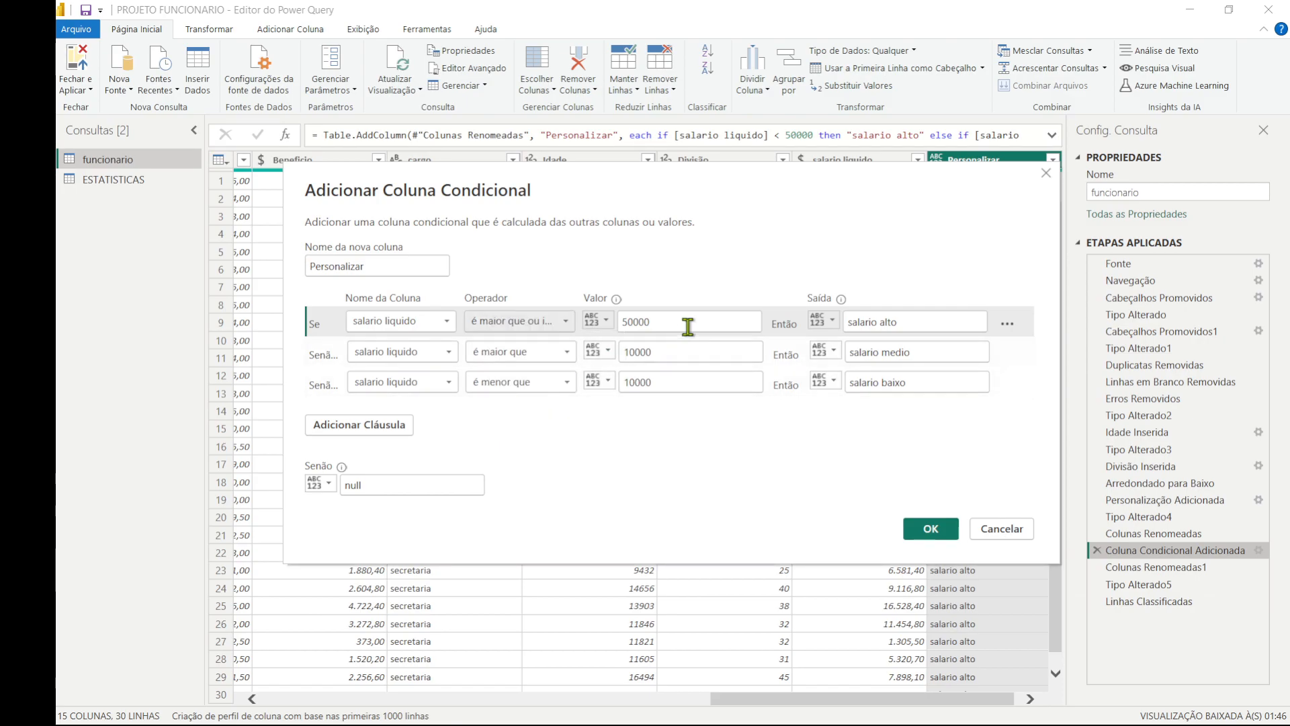
click(929, 528)
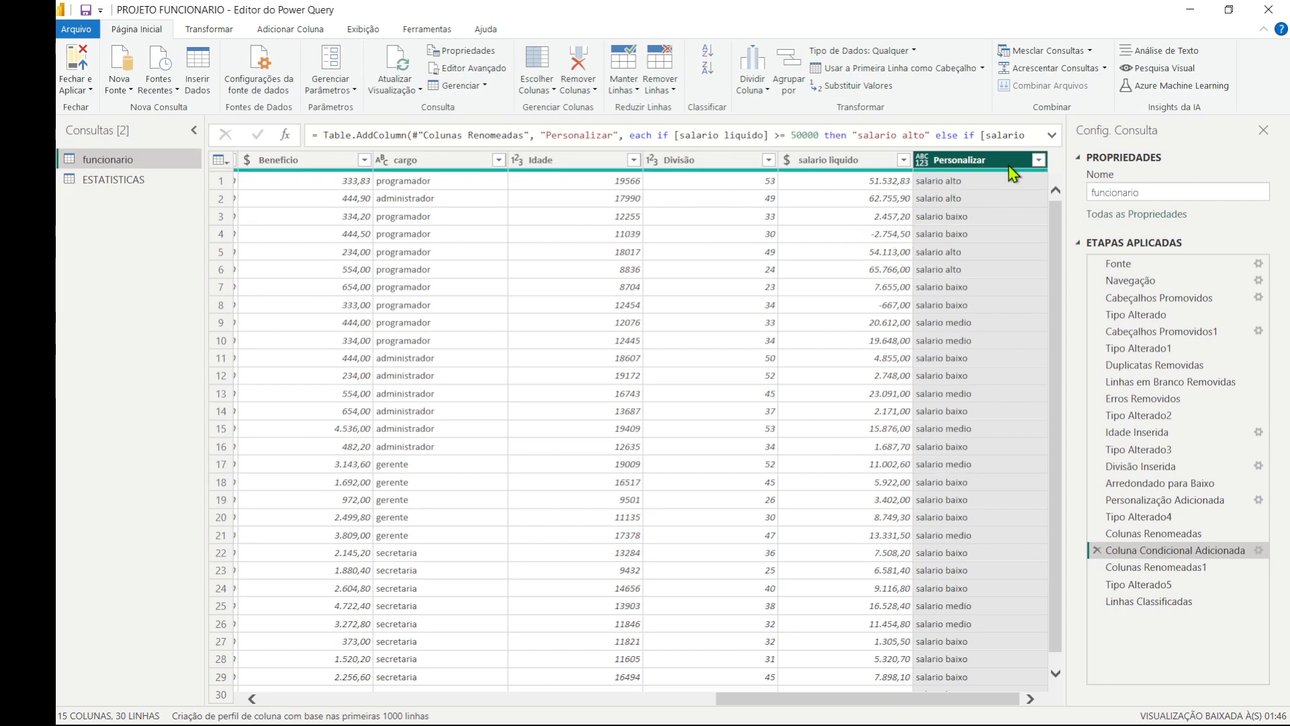
Insert a sort on the Personalizar column right after the conditional column step, in ascending order.
click(1039, 160)
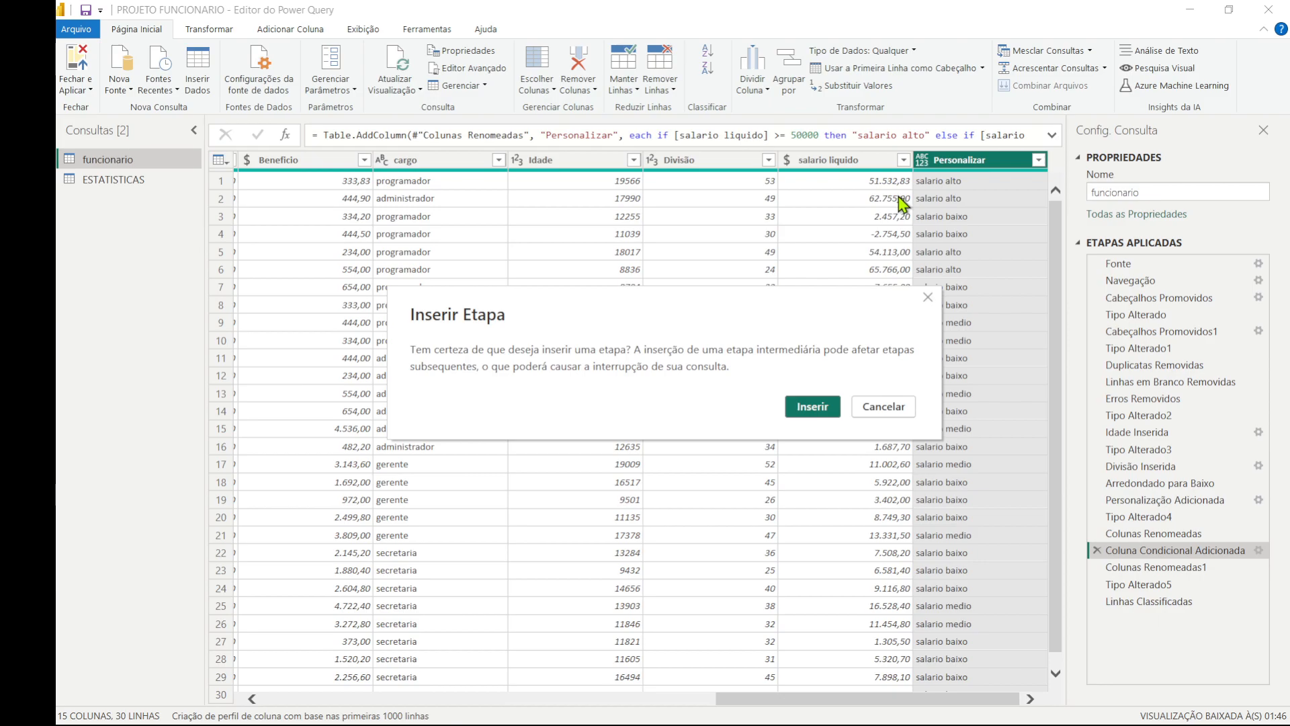
click(813, 407)
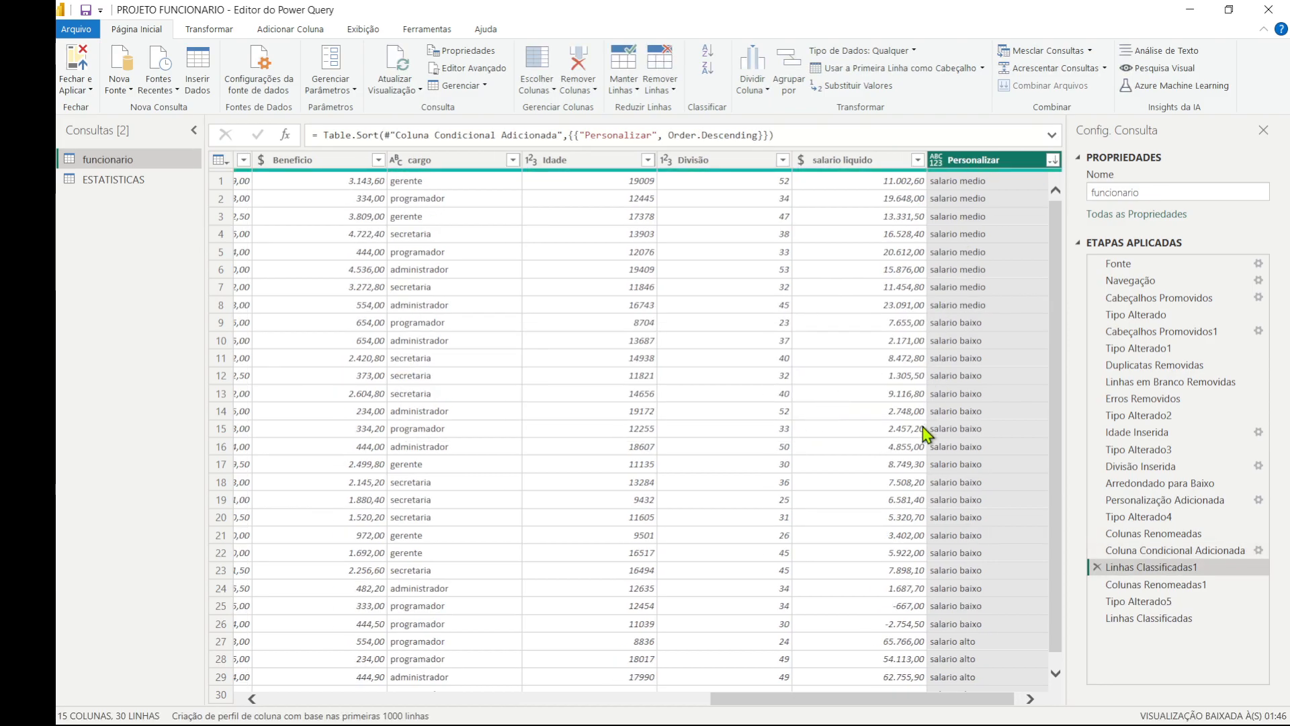
click(1053, 160)
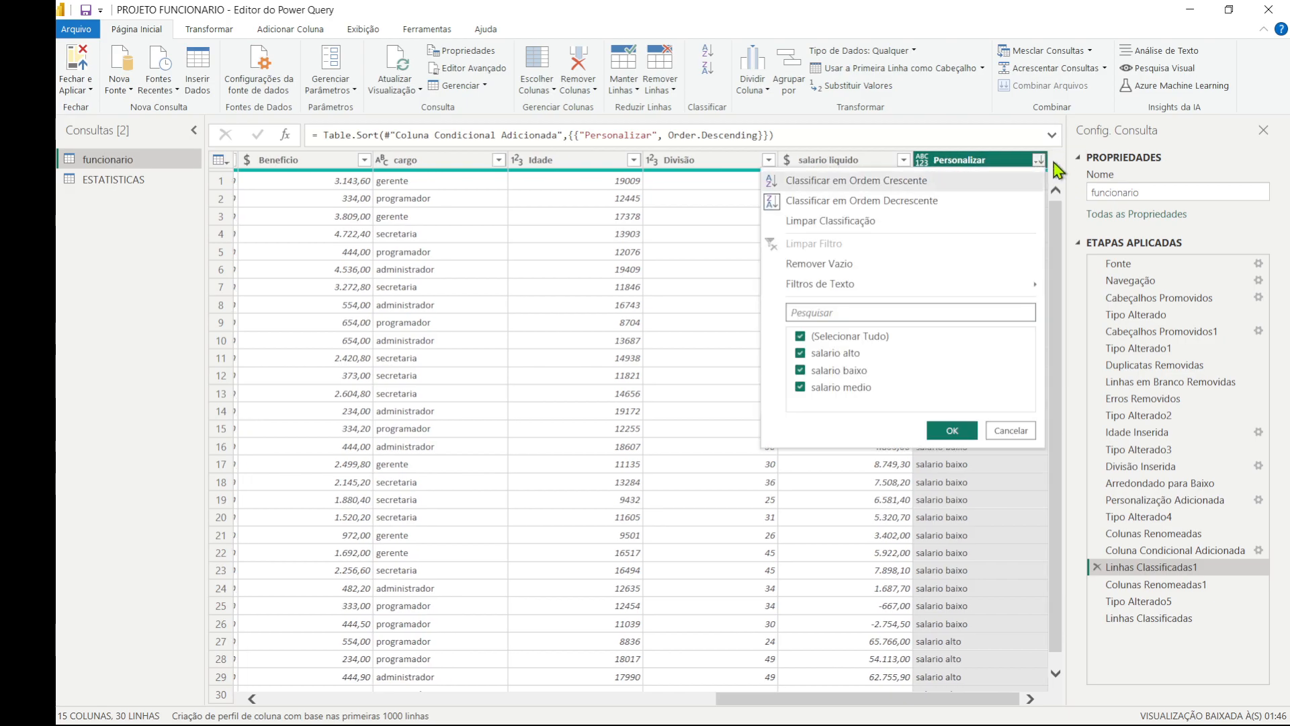
click(951, 179)
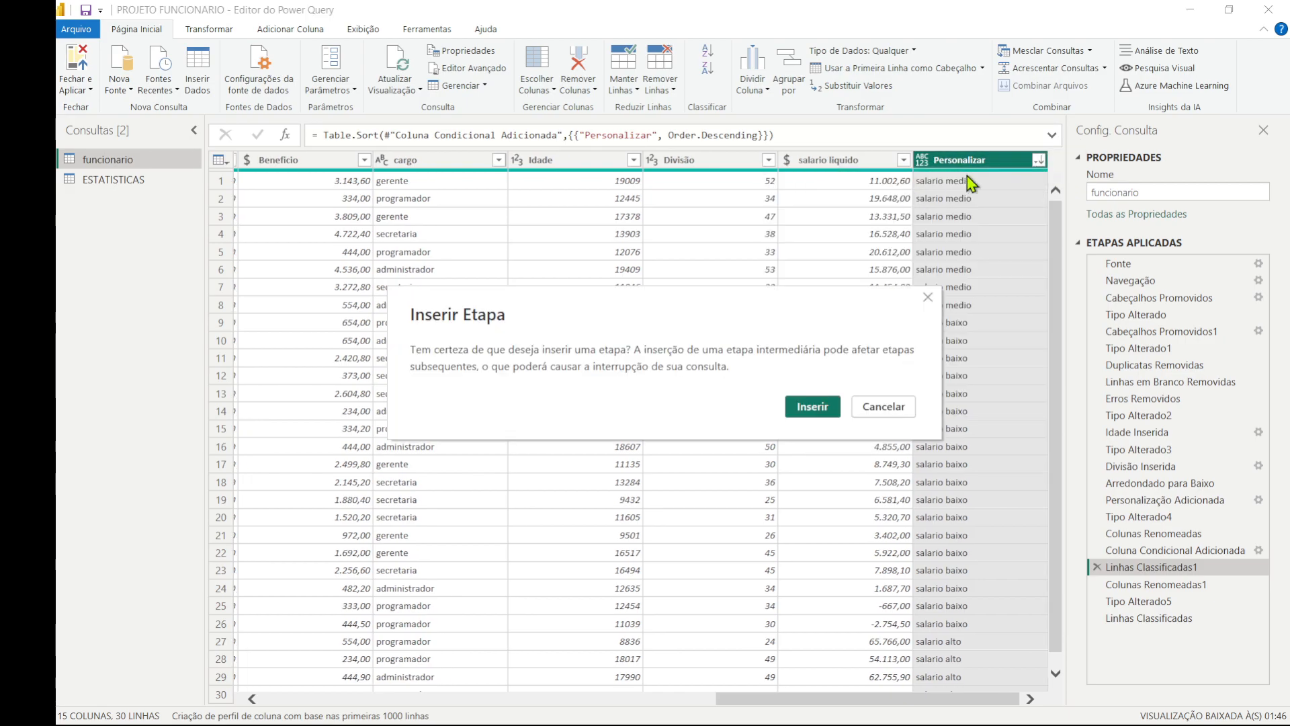
click(831, 411)
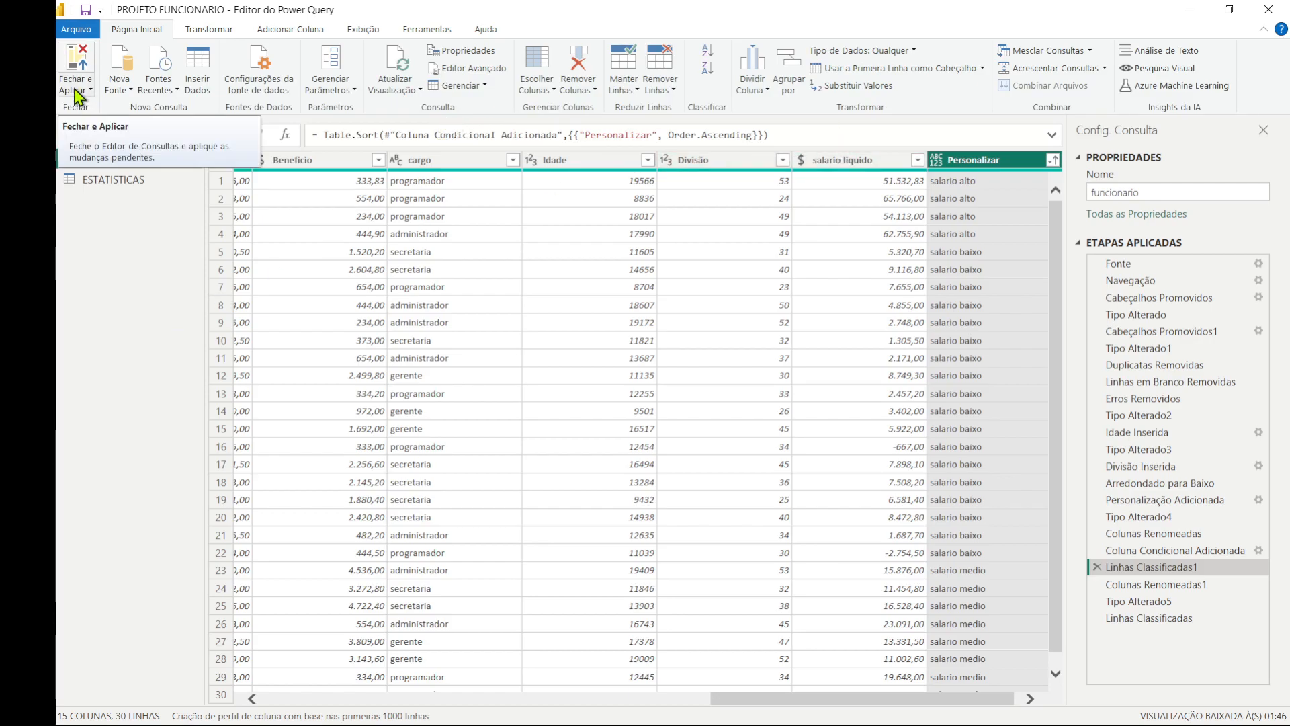
click(584, 161)
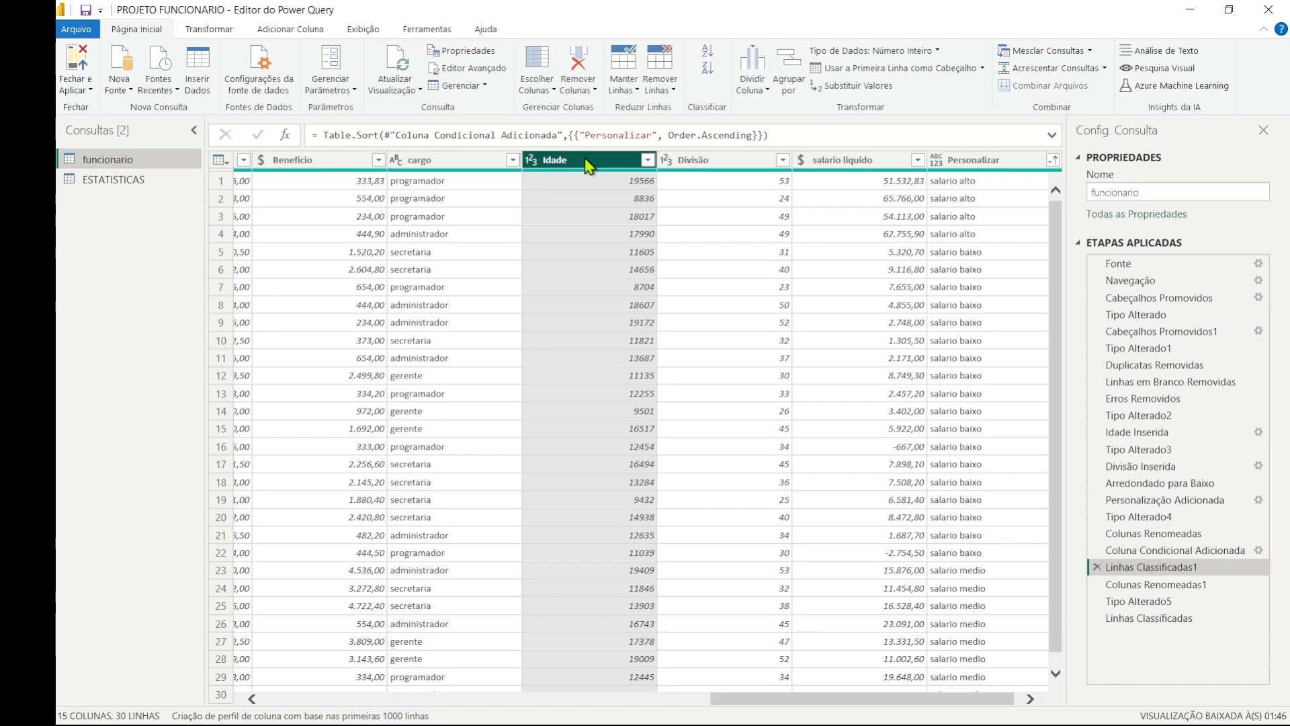
right_click(583, 167)
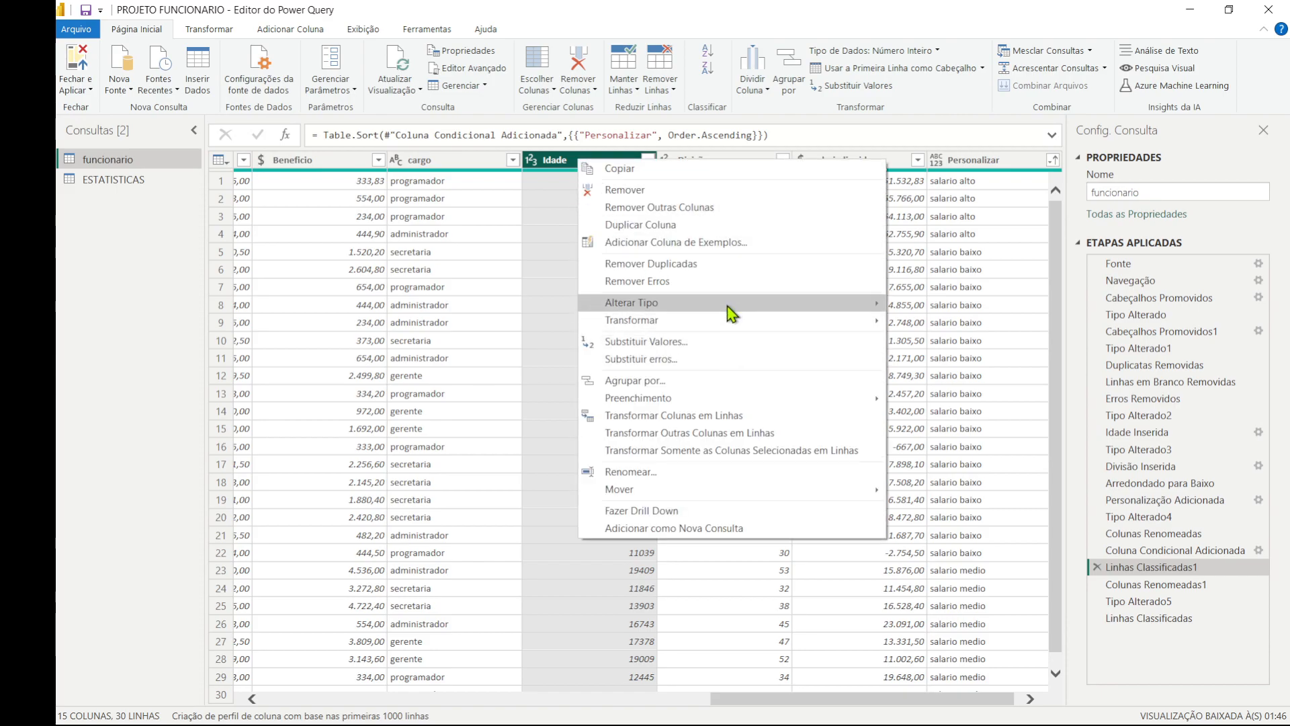
mouse_move(742, 306)
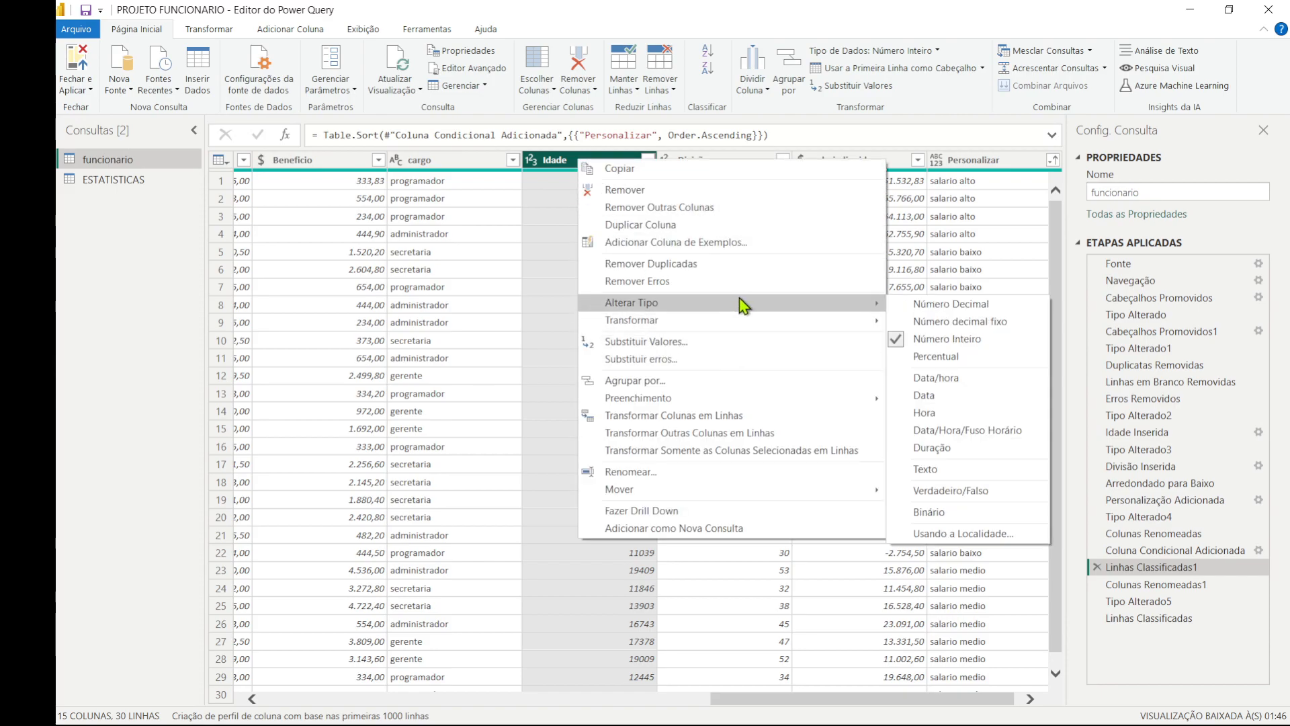
click(975, 404)
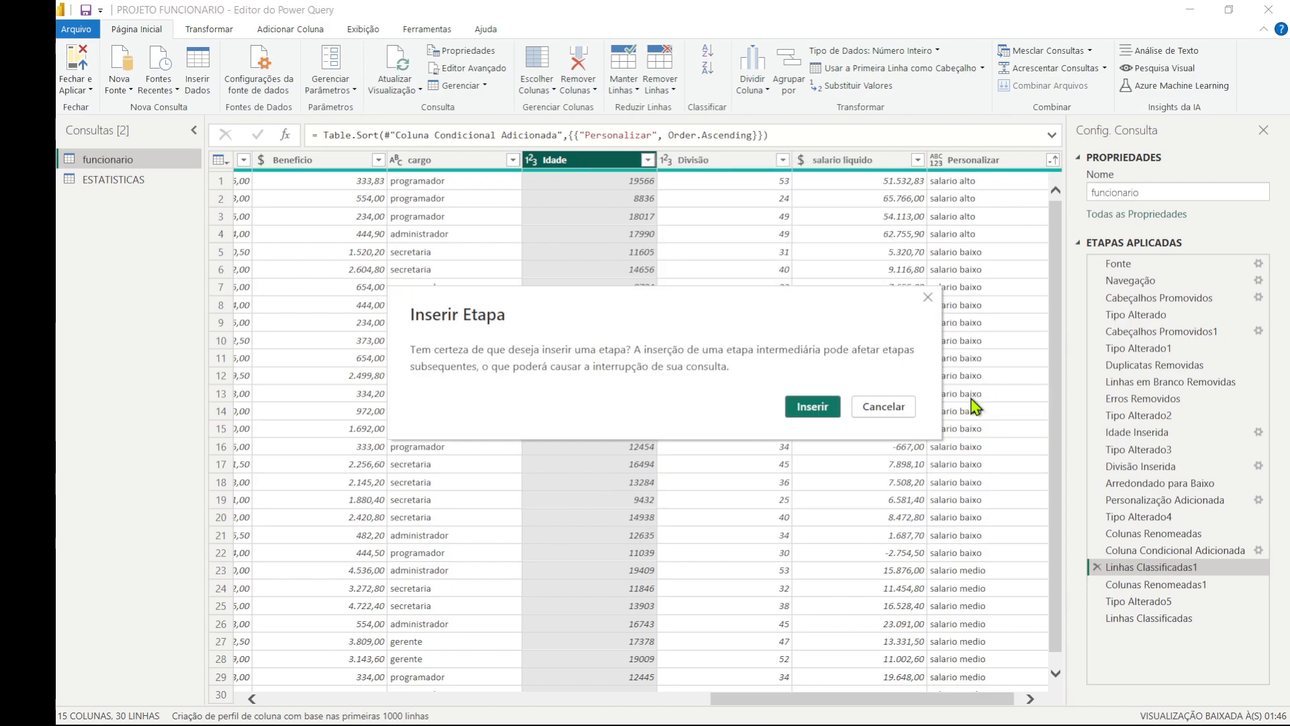
click(885, 409)
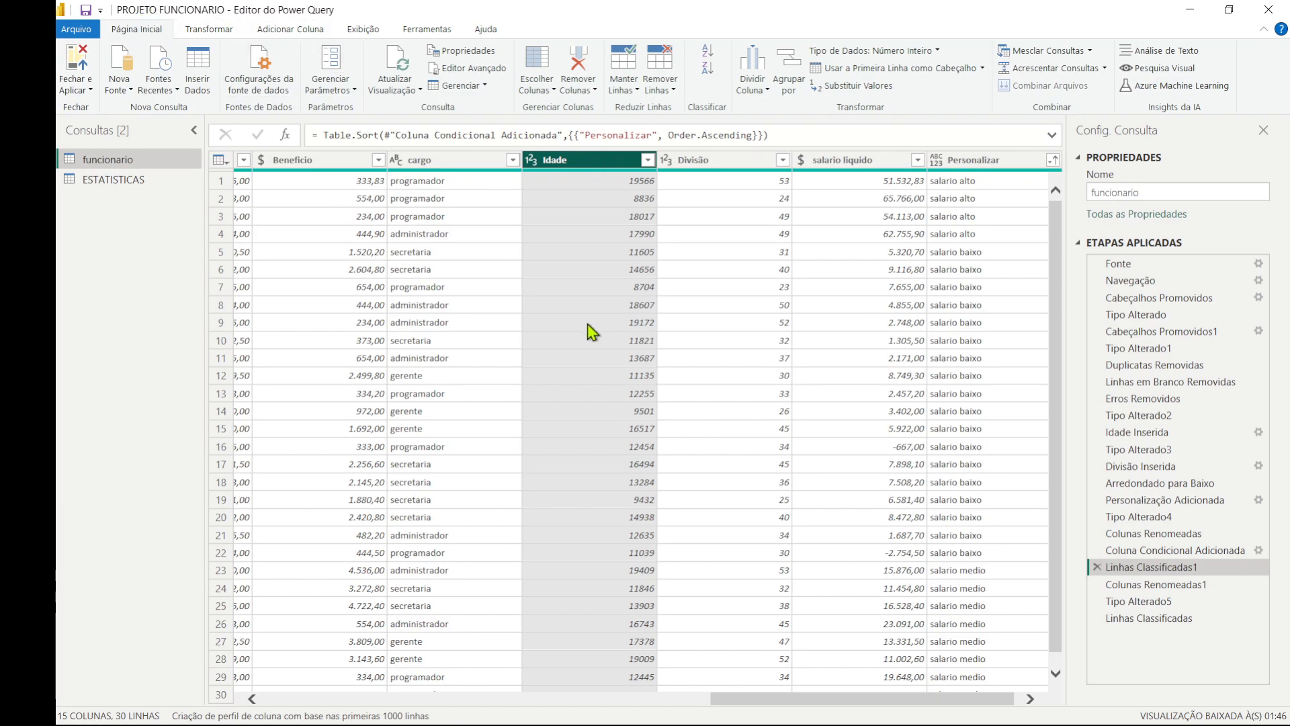
right_click(605, 168)
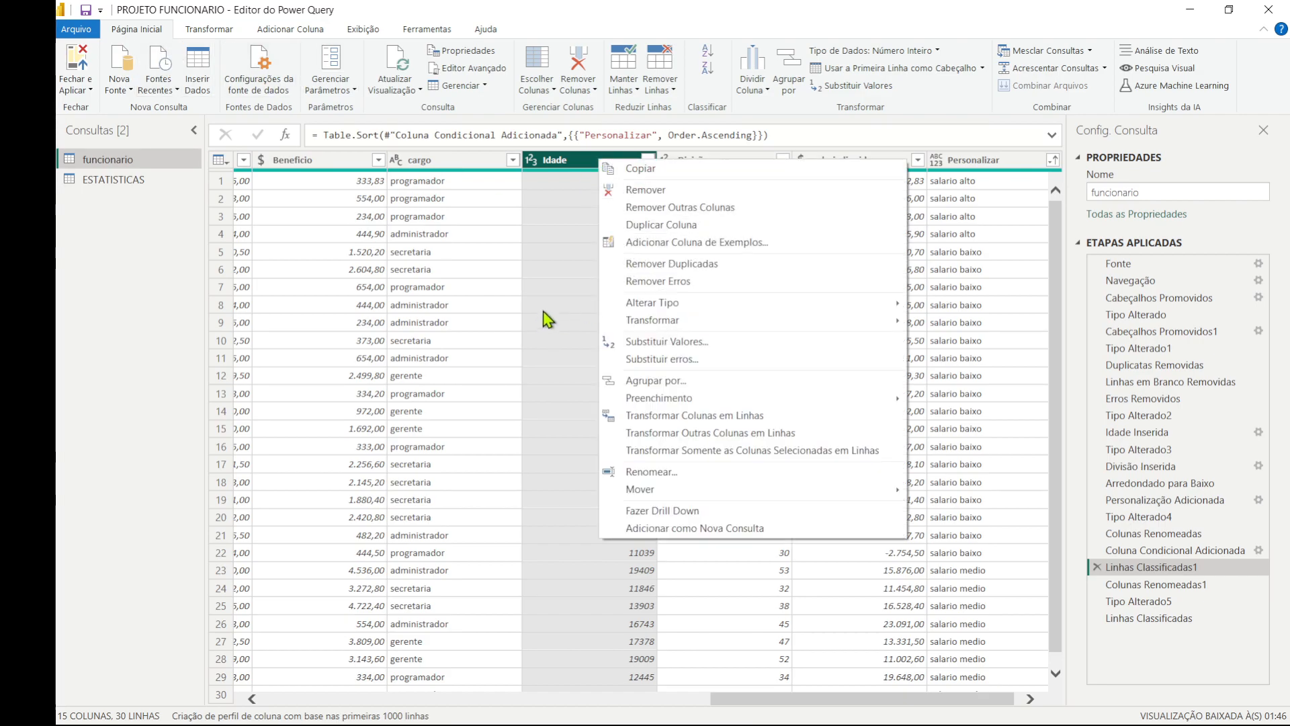
click(556, 320)
click(582, 268)
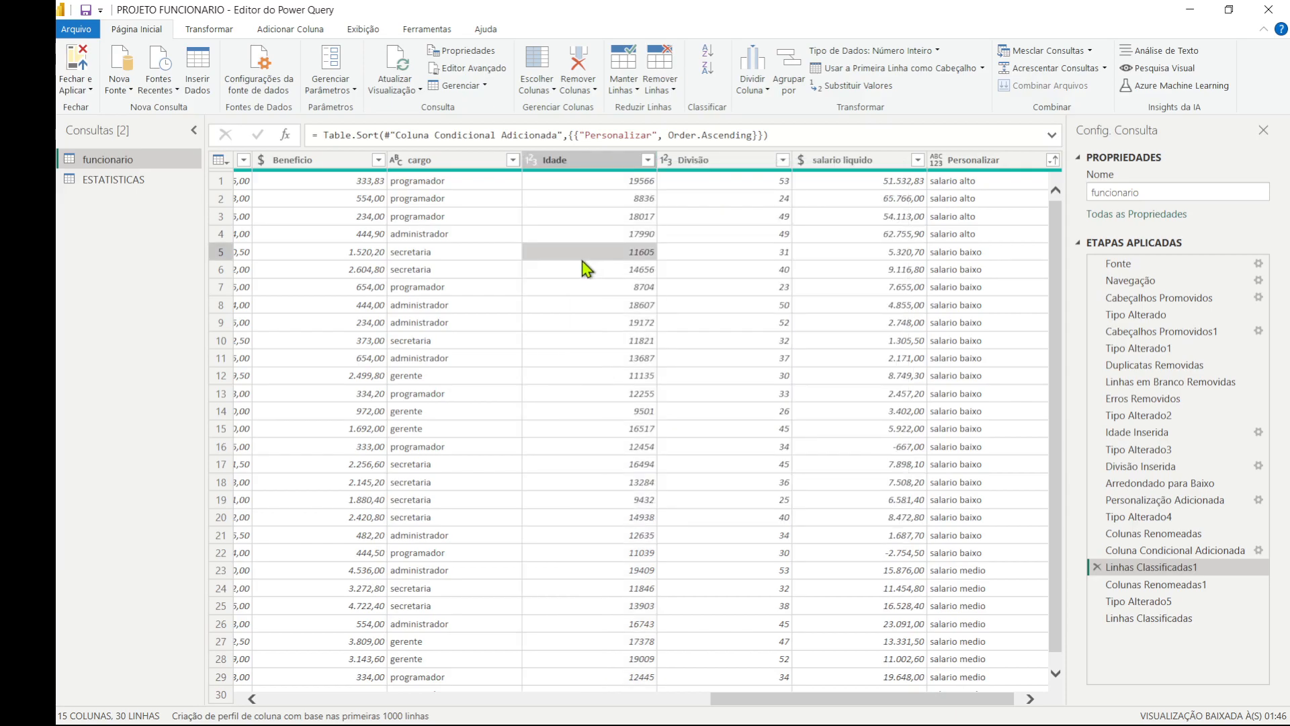
Insert an intermediate step that divides the Idade column's values by 365.
click(566, 165)
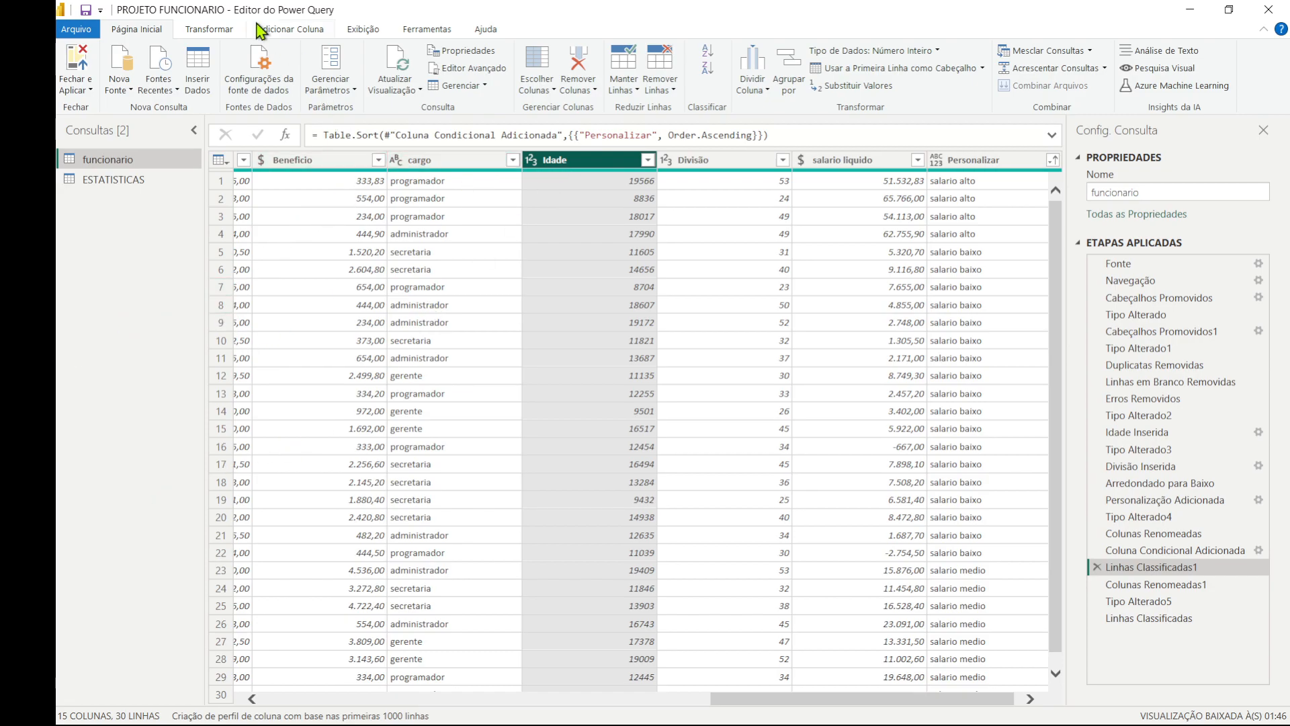
click(197, 29)
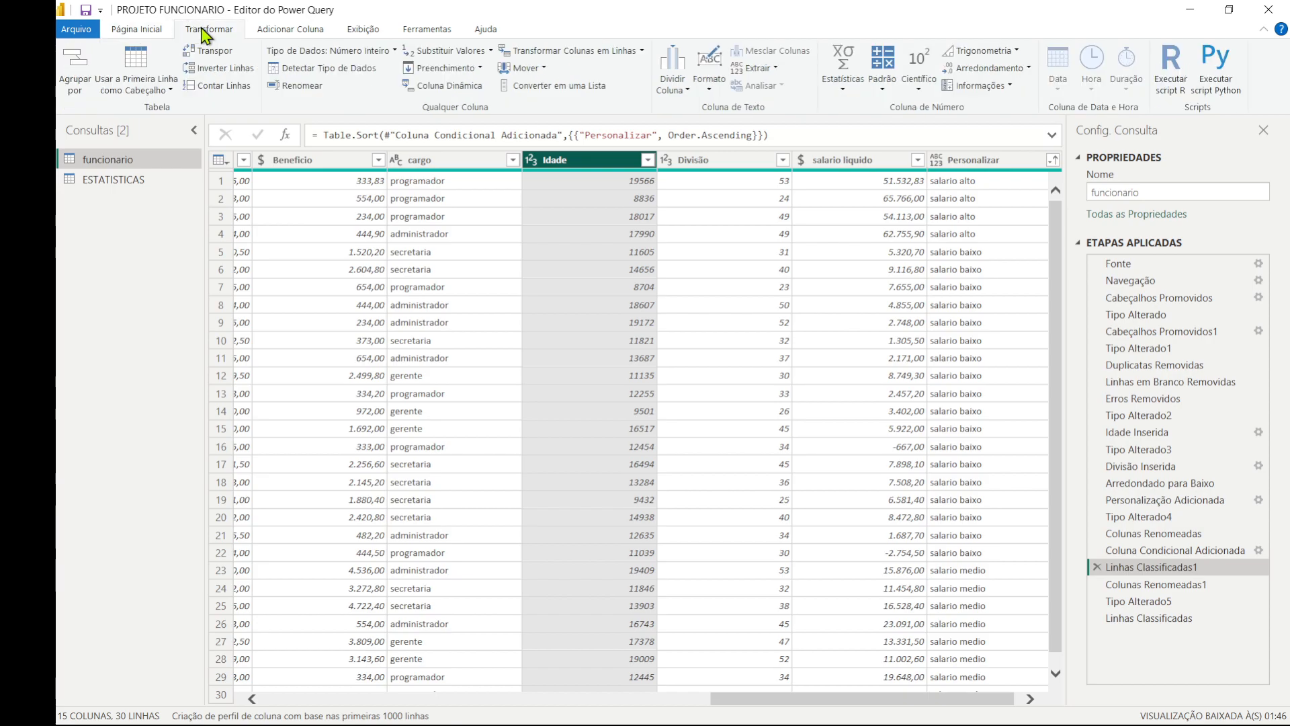
click(883, 81)
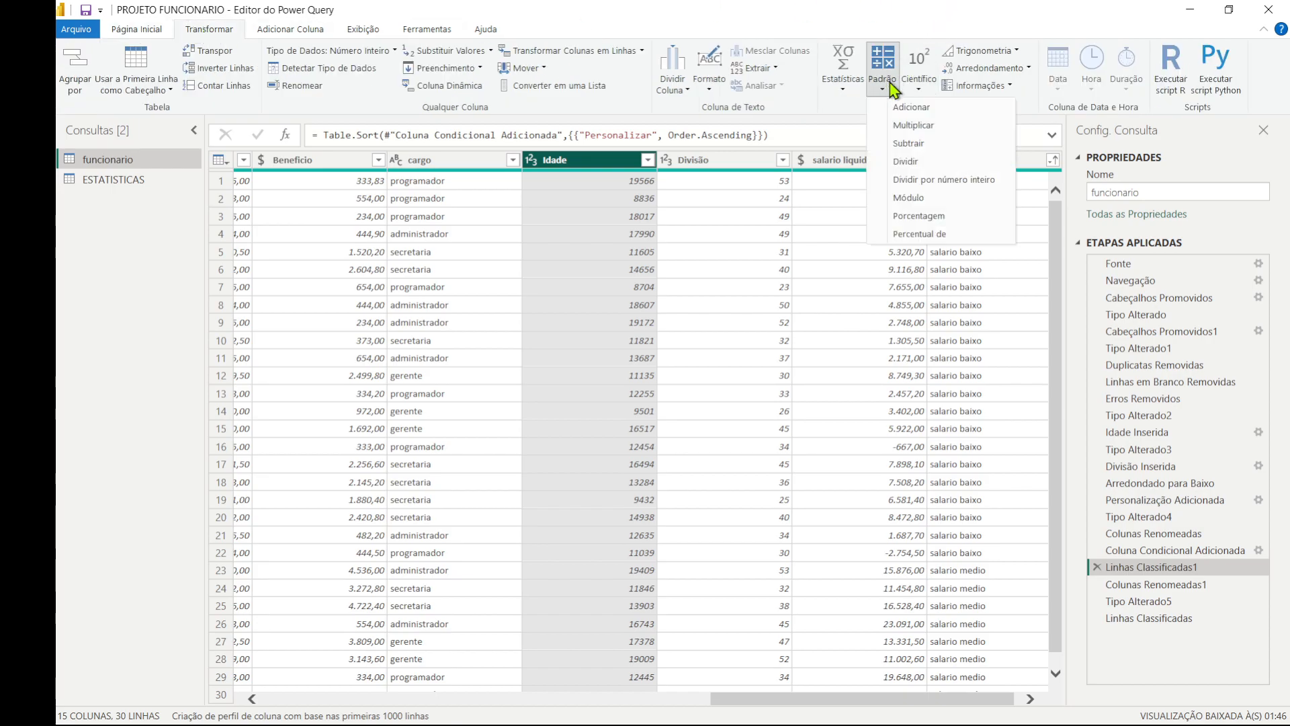
click(927, 179)
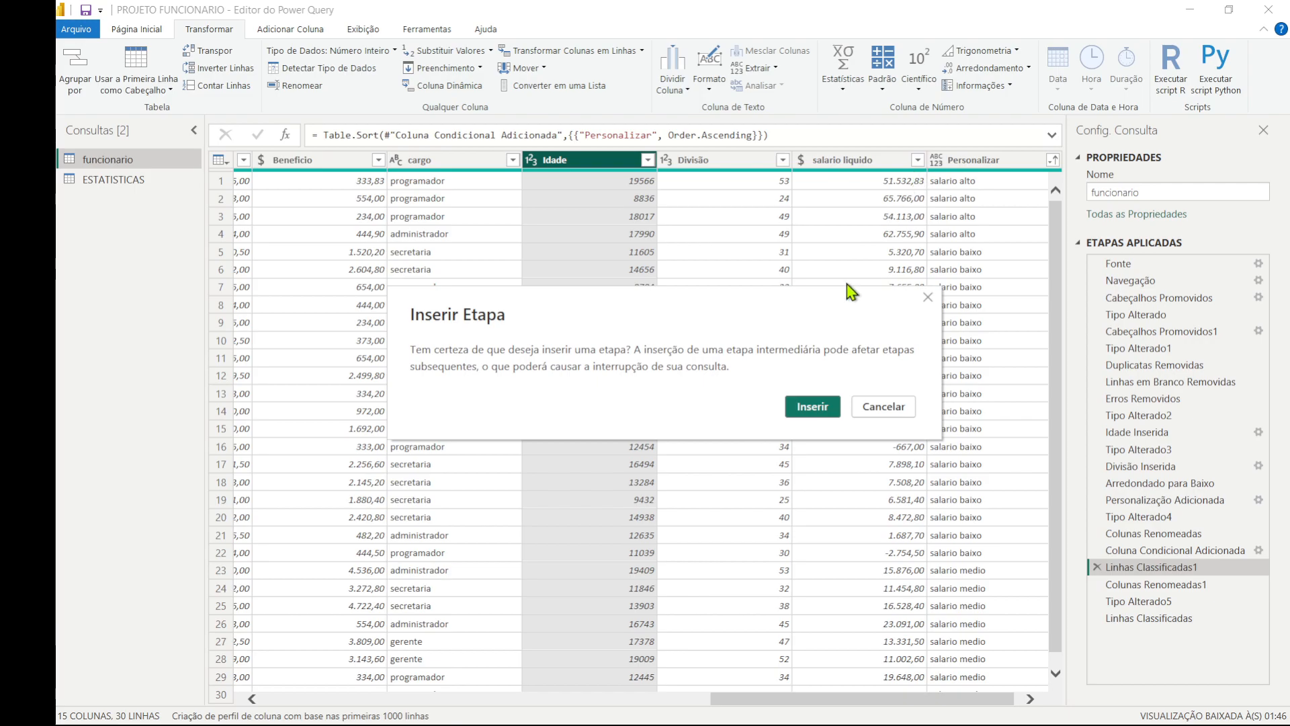
click(811, 408)
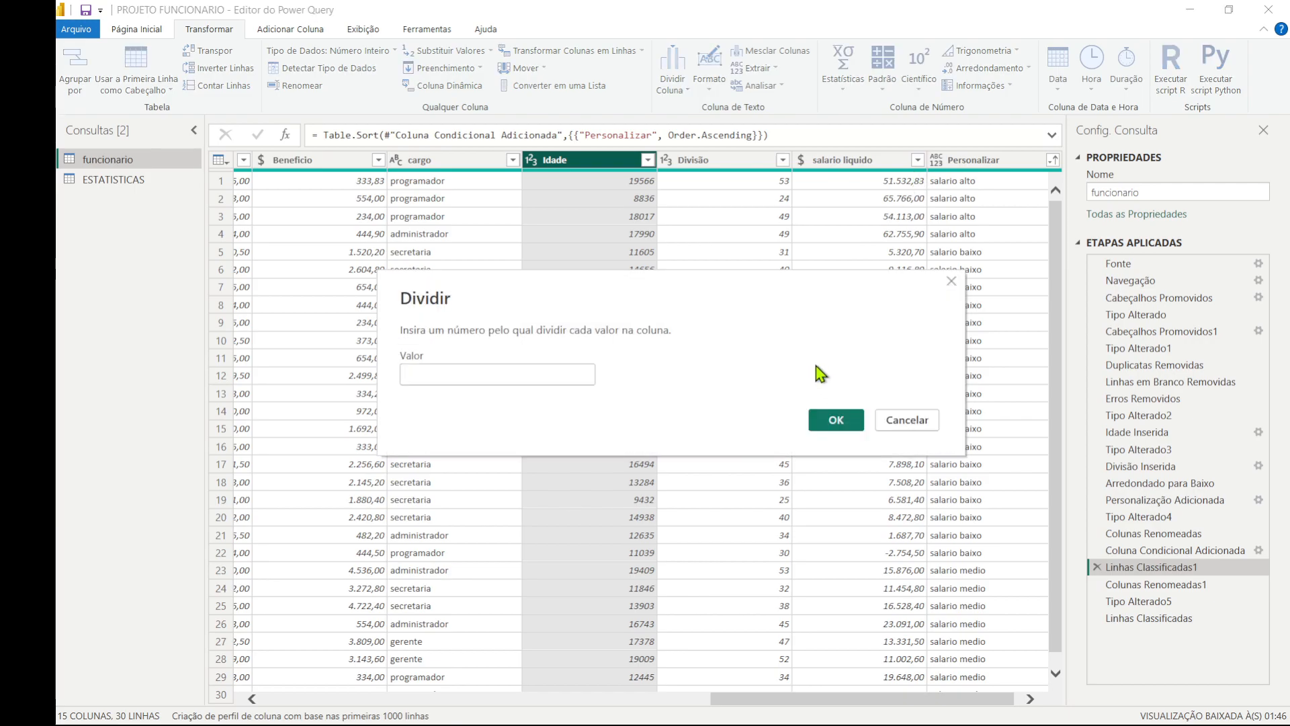
text(365)
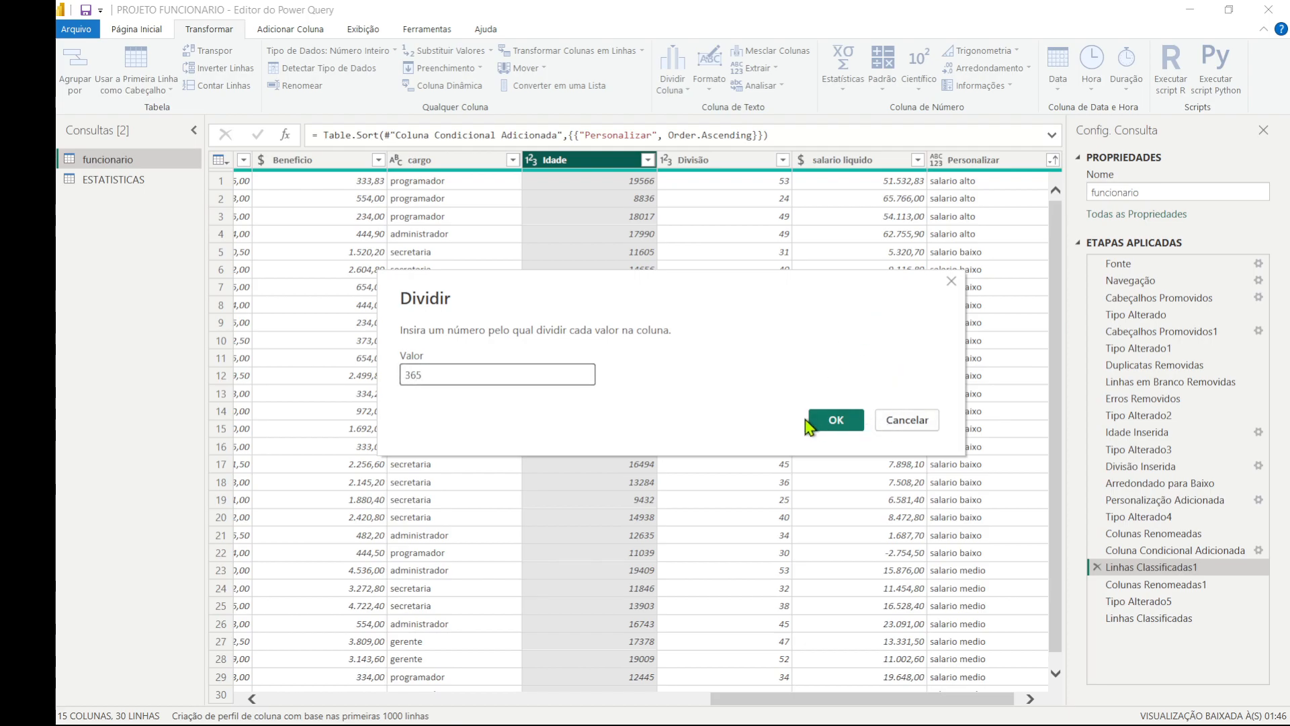
click(836, 420)
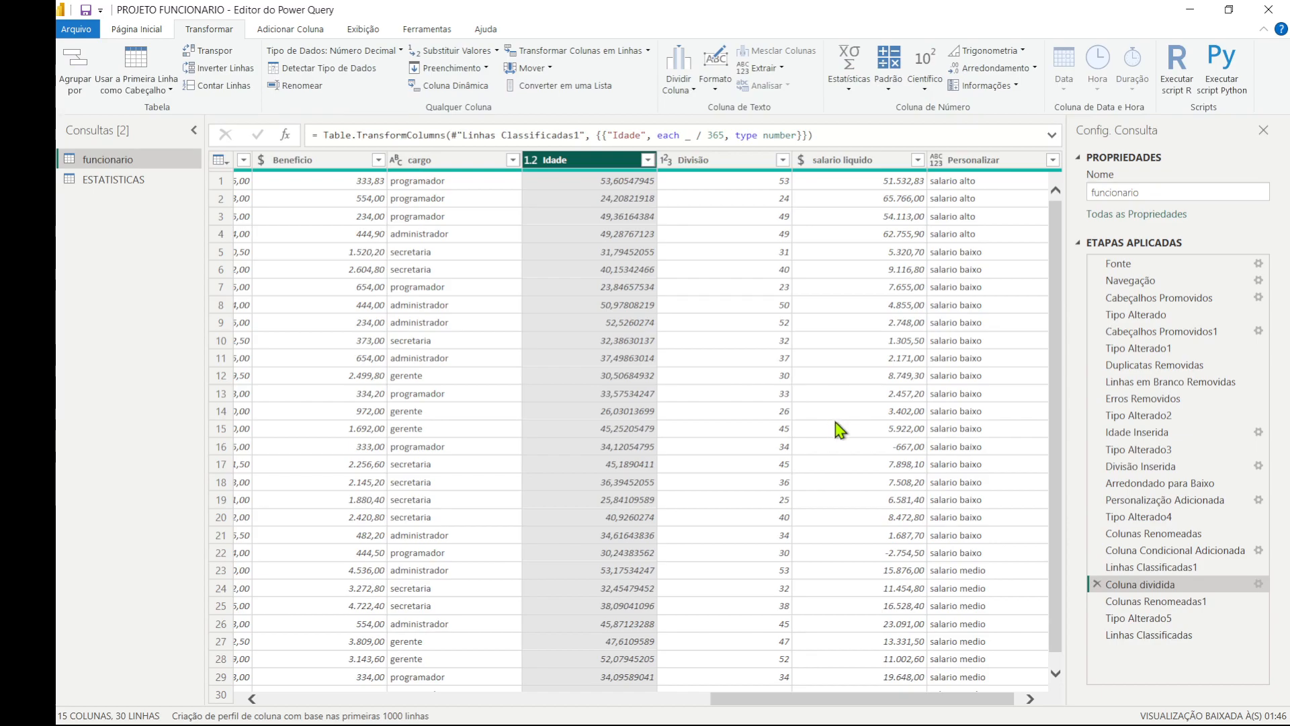
Round the Idade column down to whole numbers with another inserted step.
click(1031, 70)
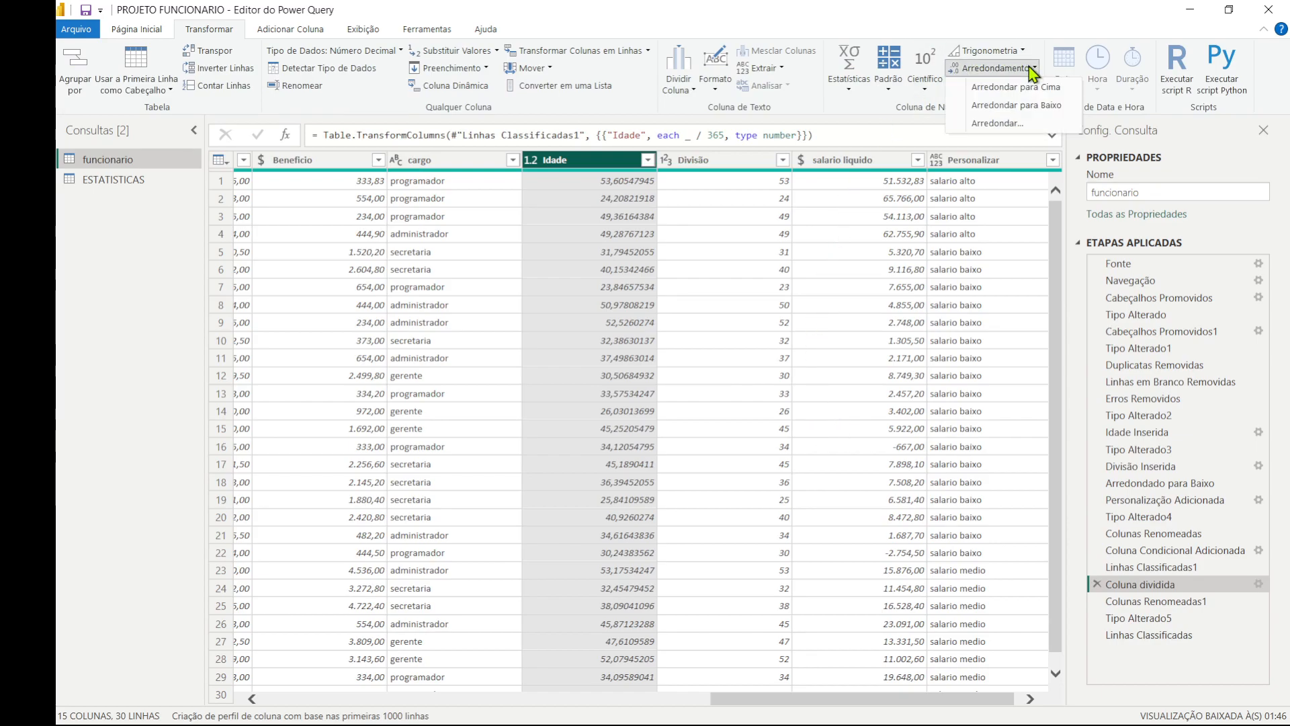
click(1025, 109)
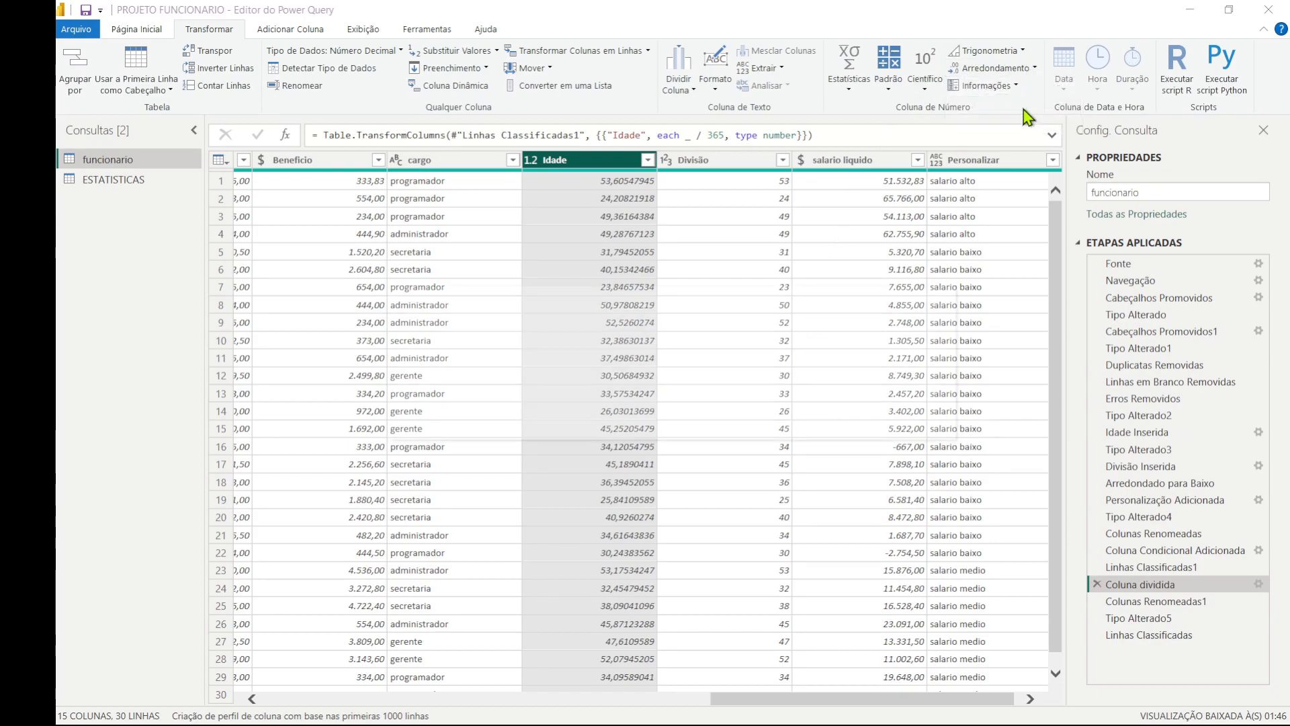
click(797, 408)
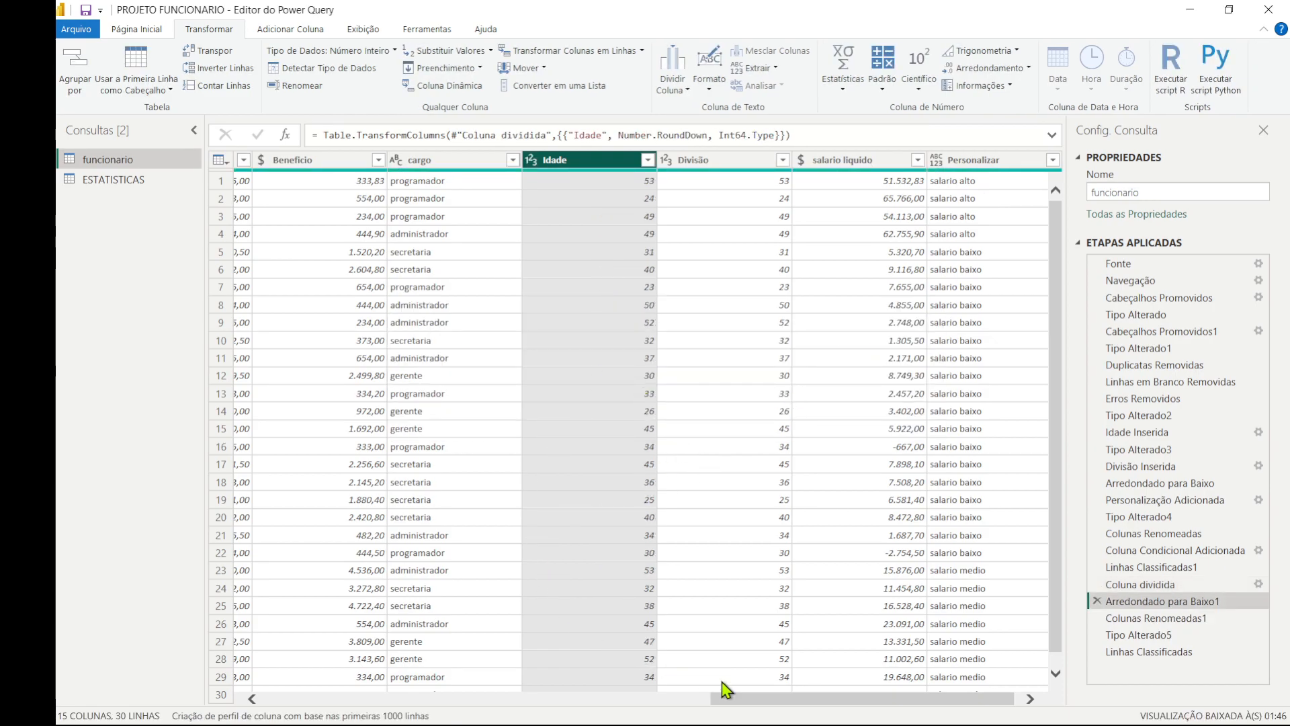
Remove the redundant Divisão column from the funcionario query, confirming the inserted step.
click(769, 693)
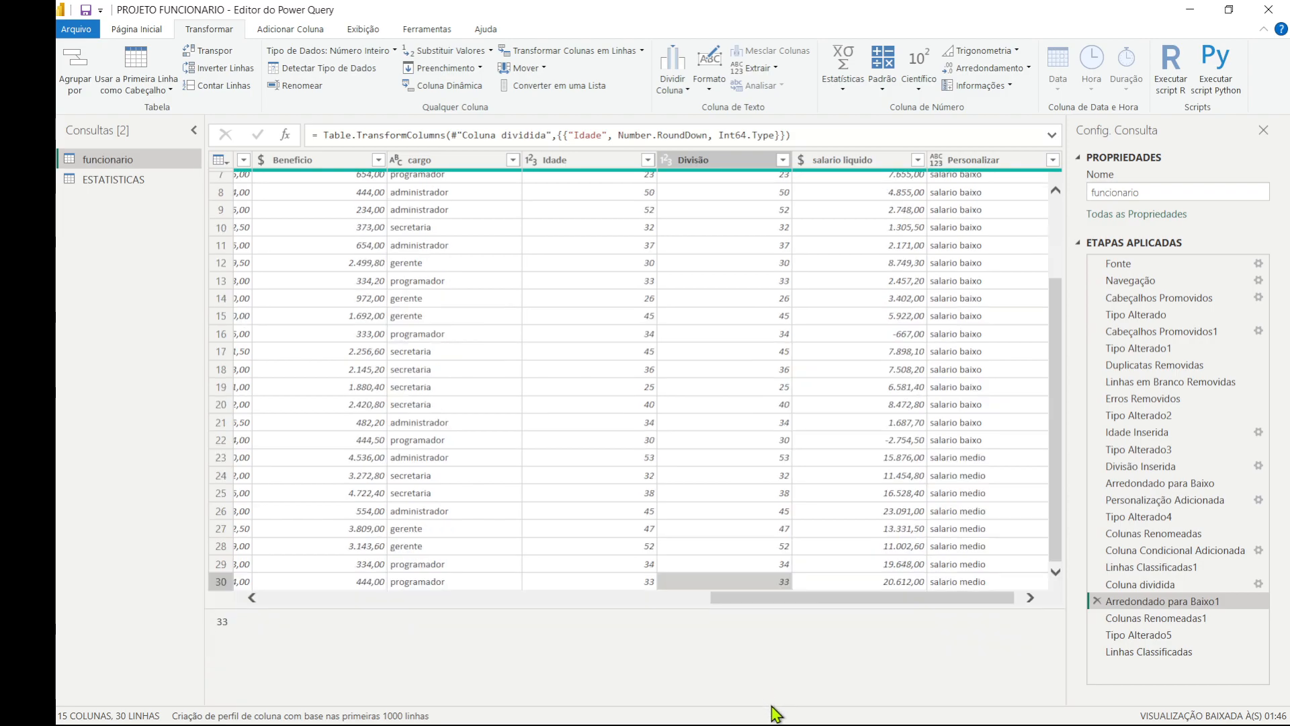
drag(801, 600, 631, 591)
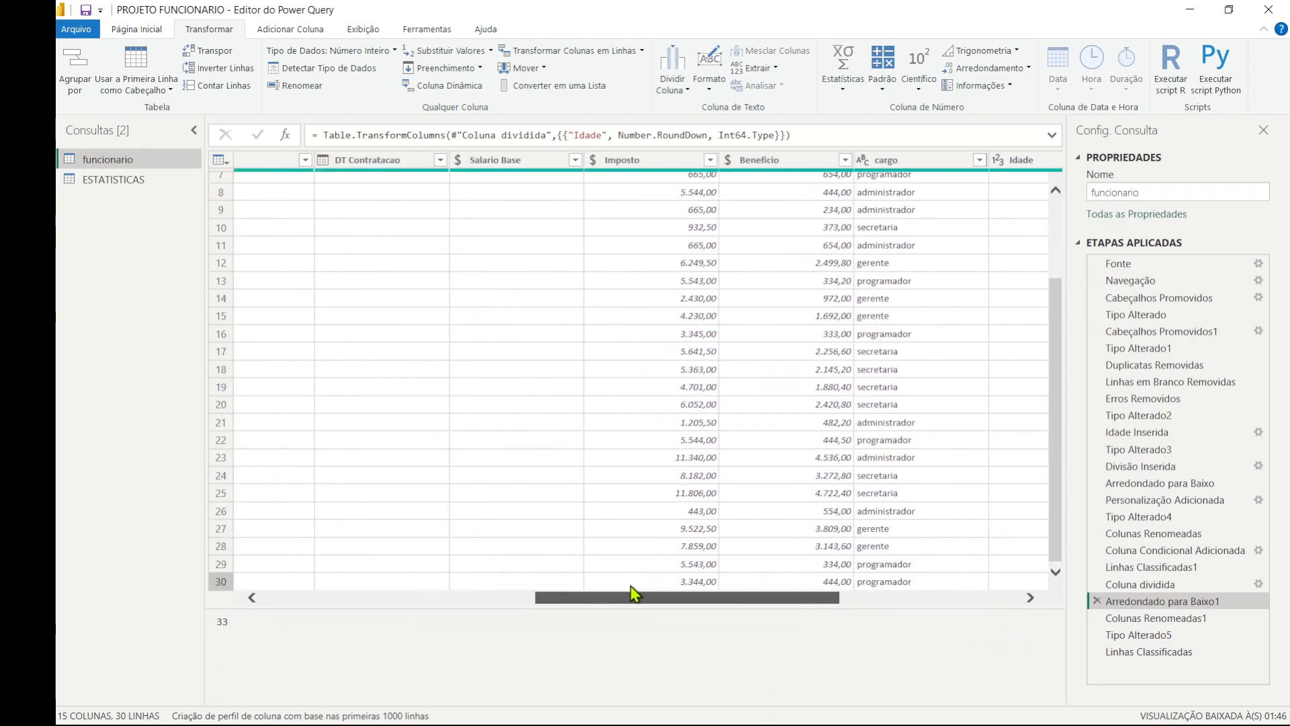
scroll(632, 463, up, 2)
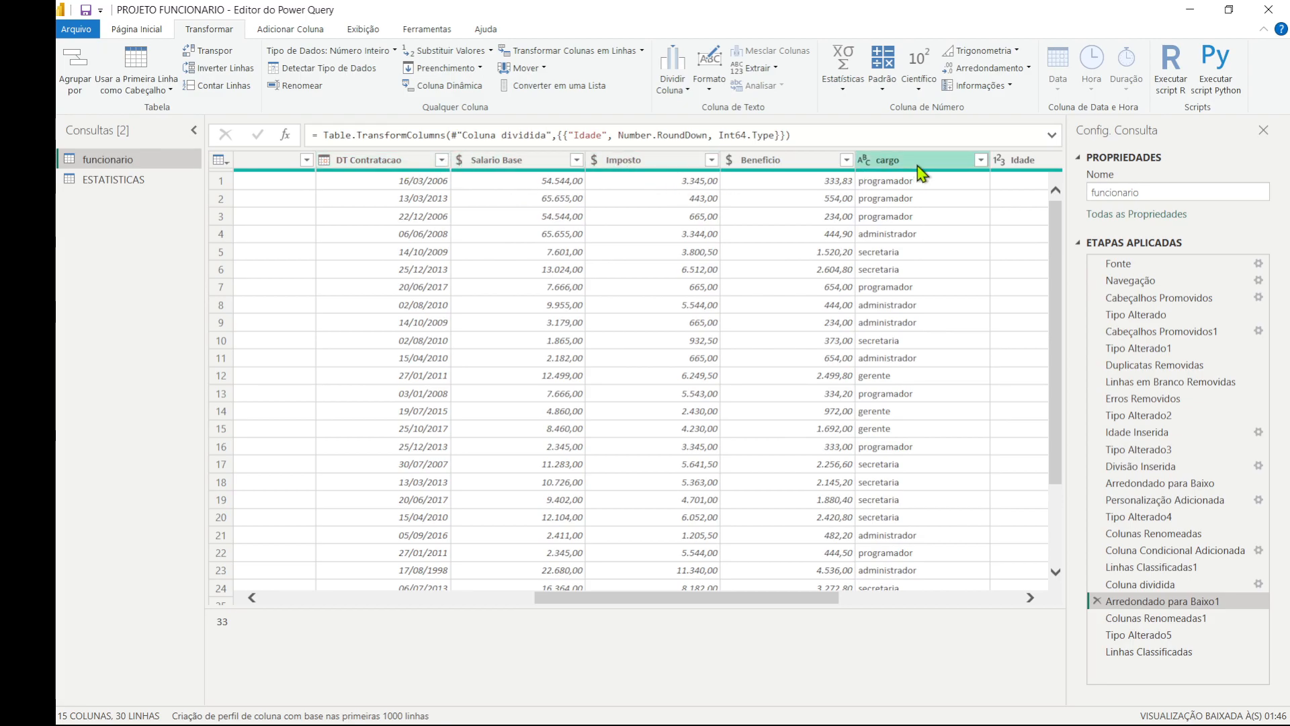
drag(776, 605, 938, 592)
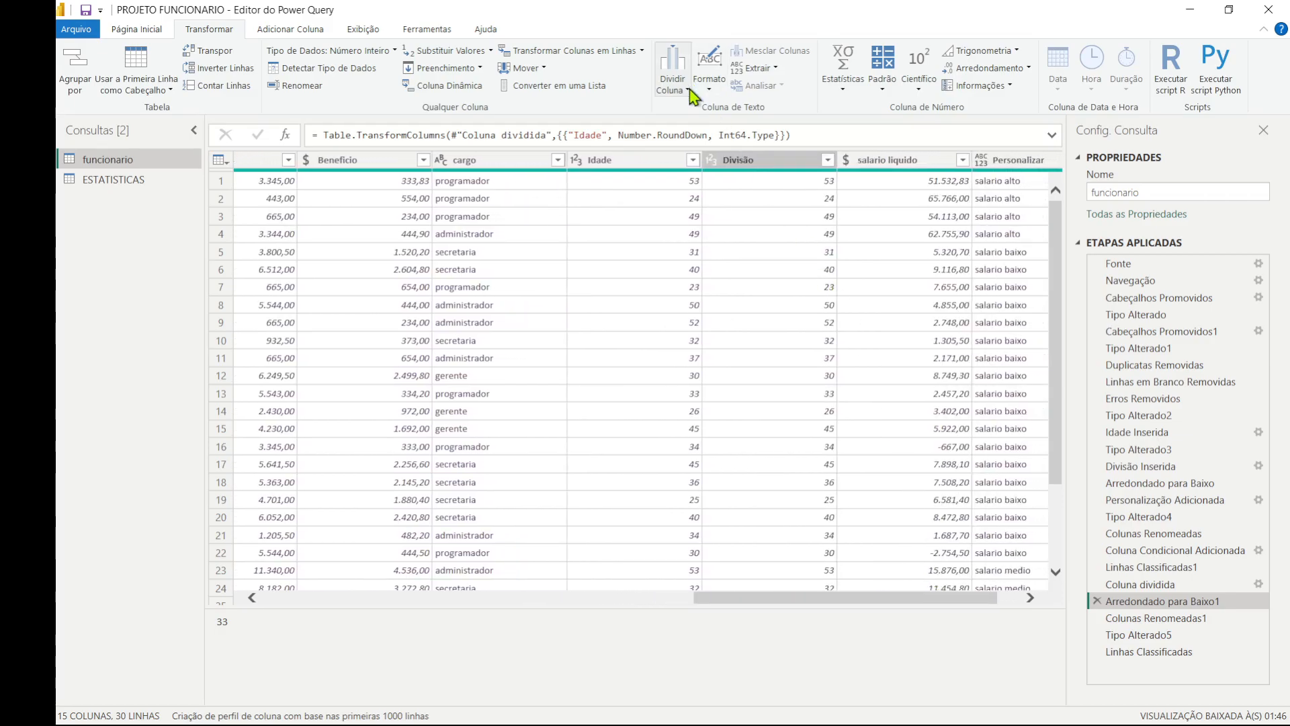
right_click(782, 164)
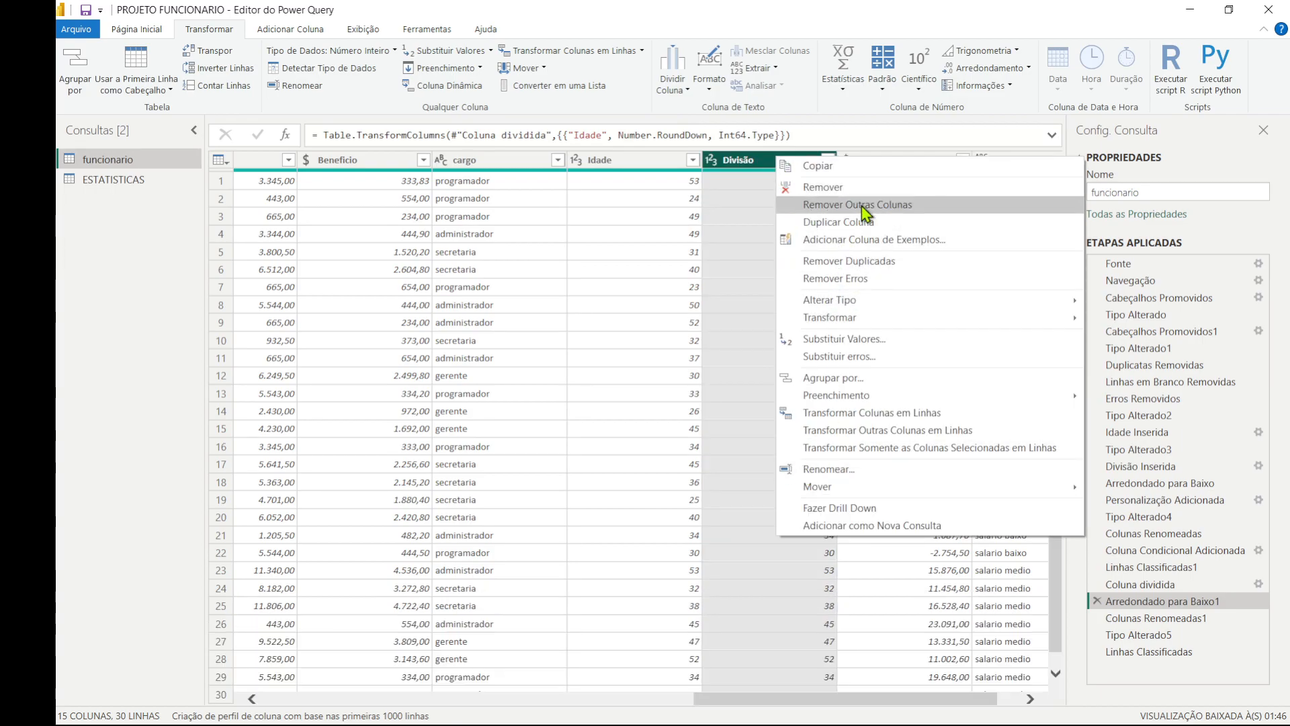
click(823, 187)
click(794, 415)
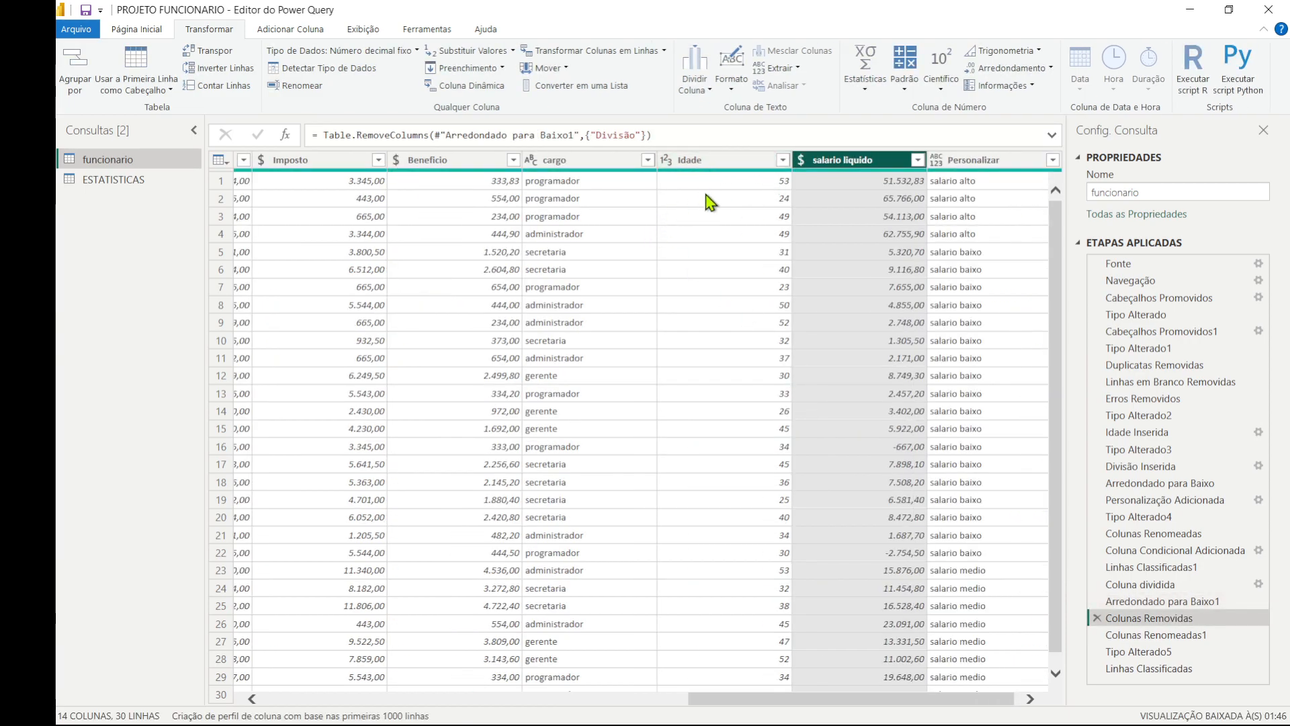
Close the query editor and apply the pending changes to the report.
drag(725, 706, 858, 703)
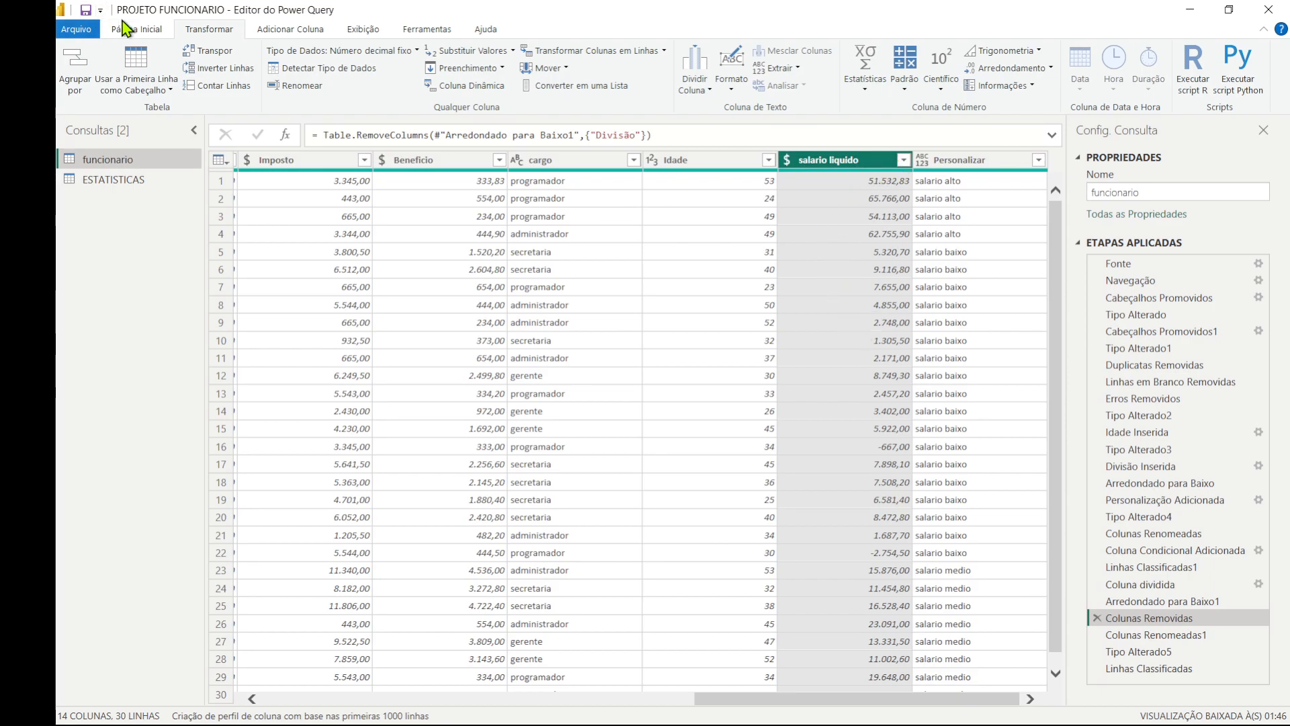
click(142, 30)
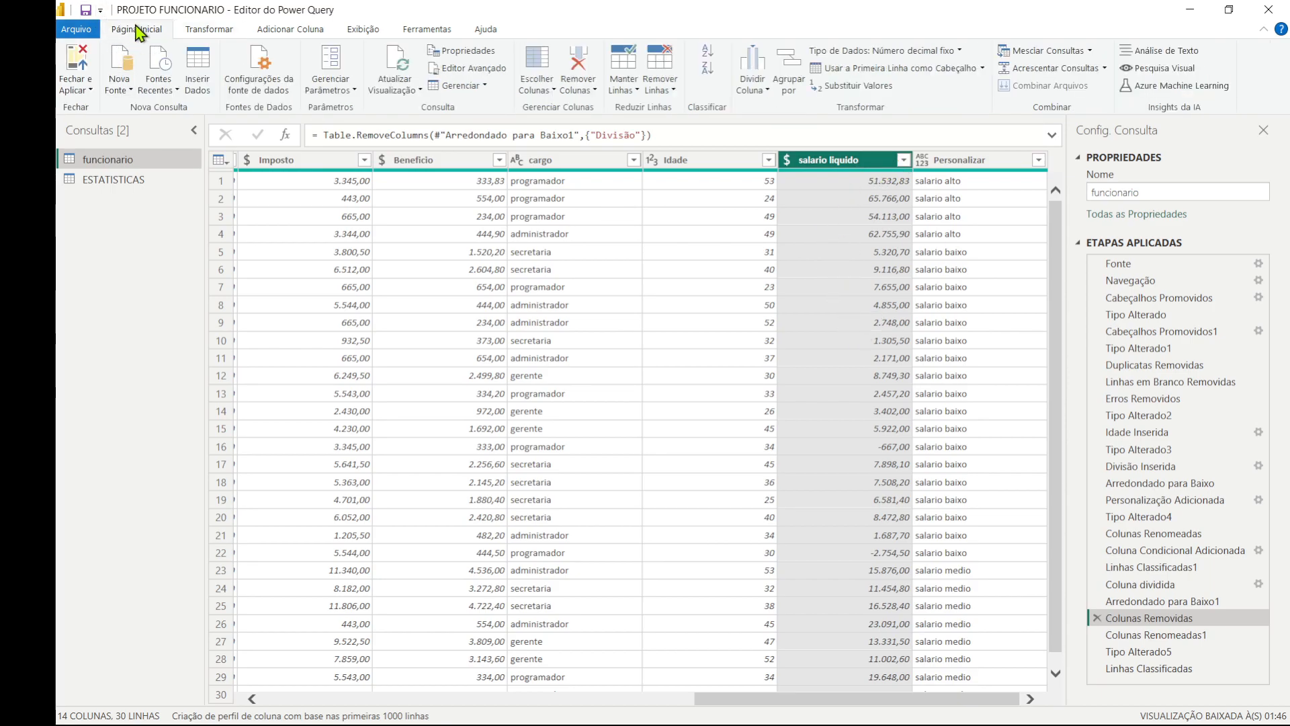
click(74, 67)
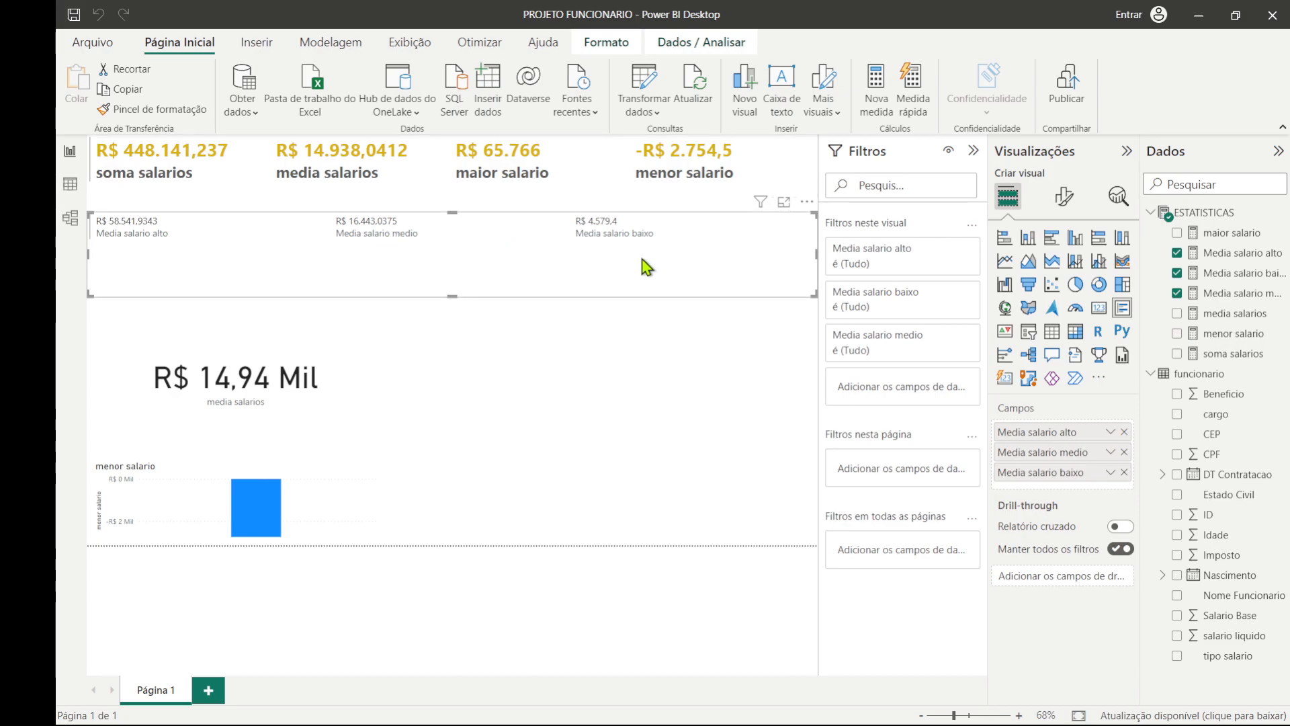
Copy the soma salarios card's formatting onto the Media salario alto, medio and baixo card and reduce that card's height slightly.
click(216, 176)
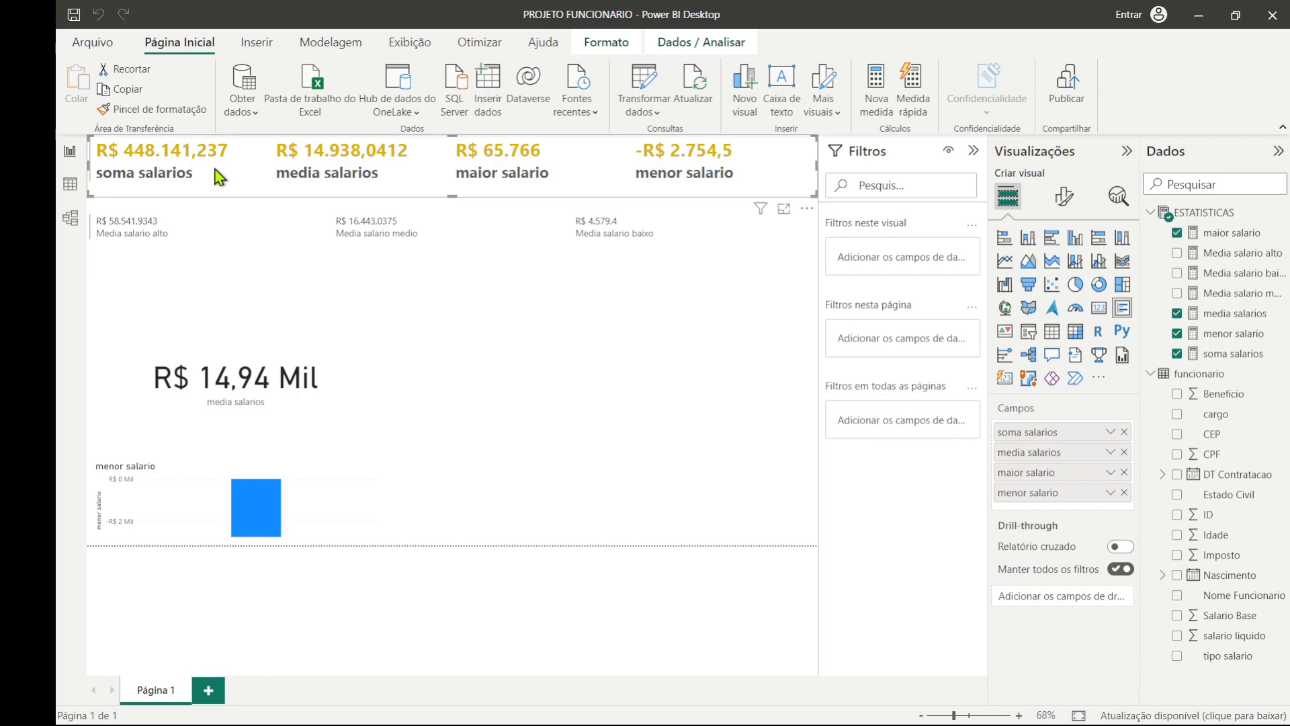
click(146, 111)
click(151, 255)
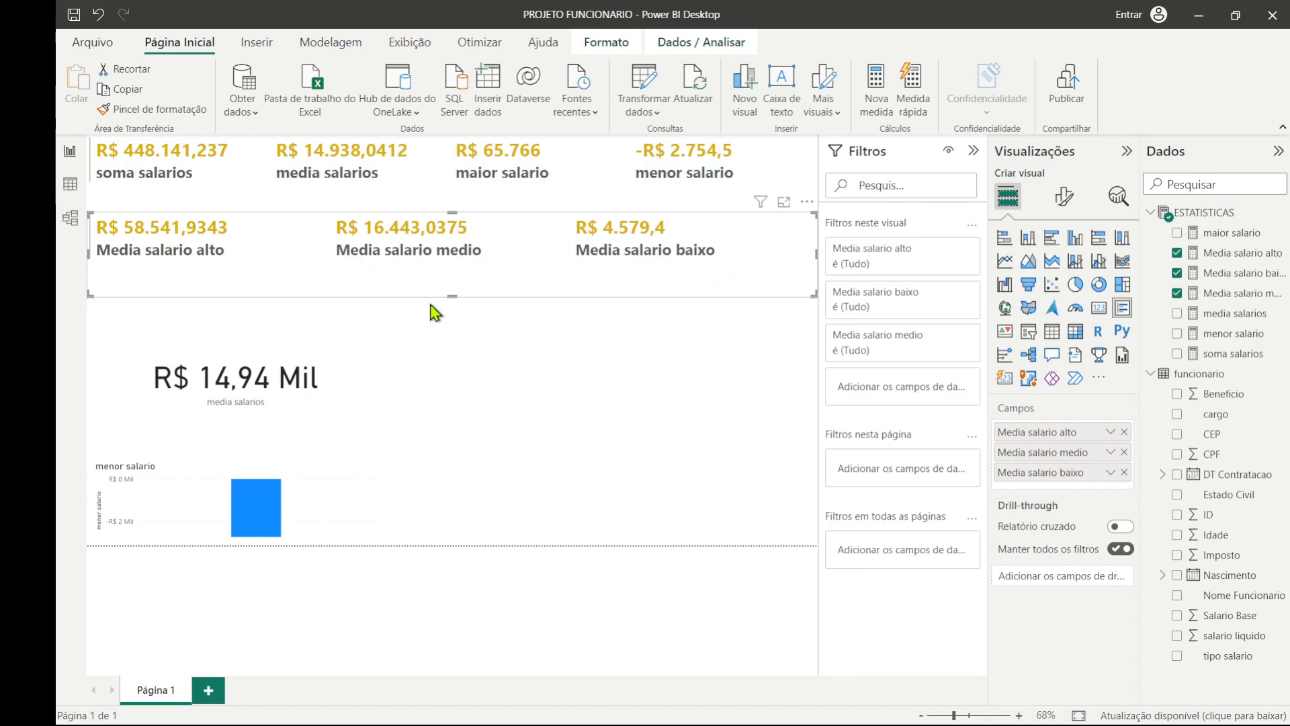
drag(453, 295, 454, 278)
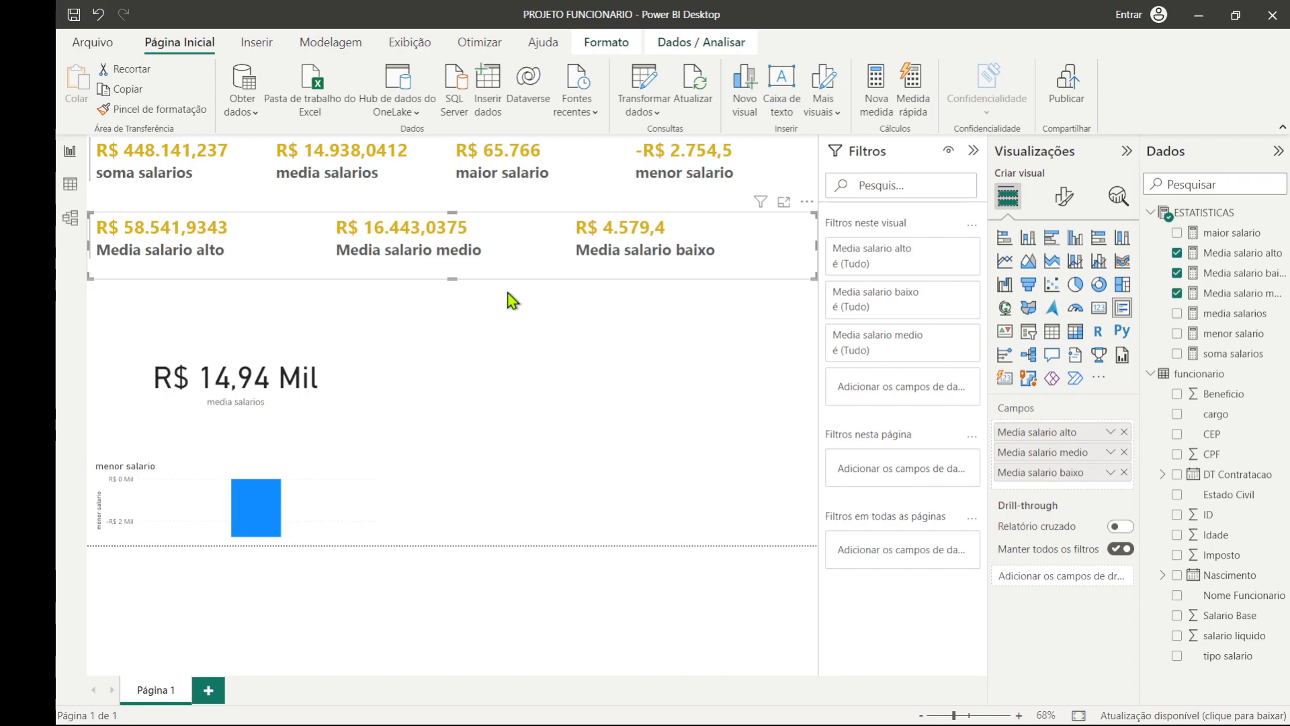
Delete the single-value media salarios card and the menor salario column chart from the page.
click(297, 381)
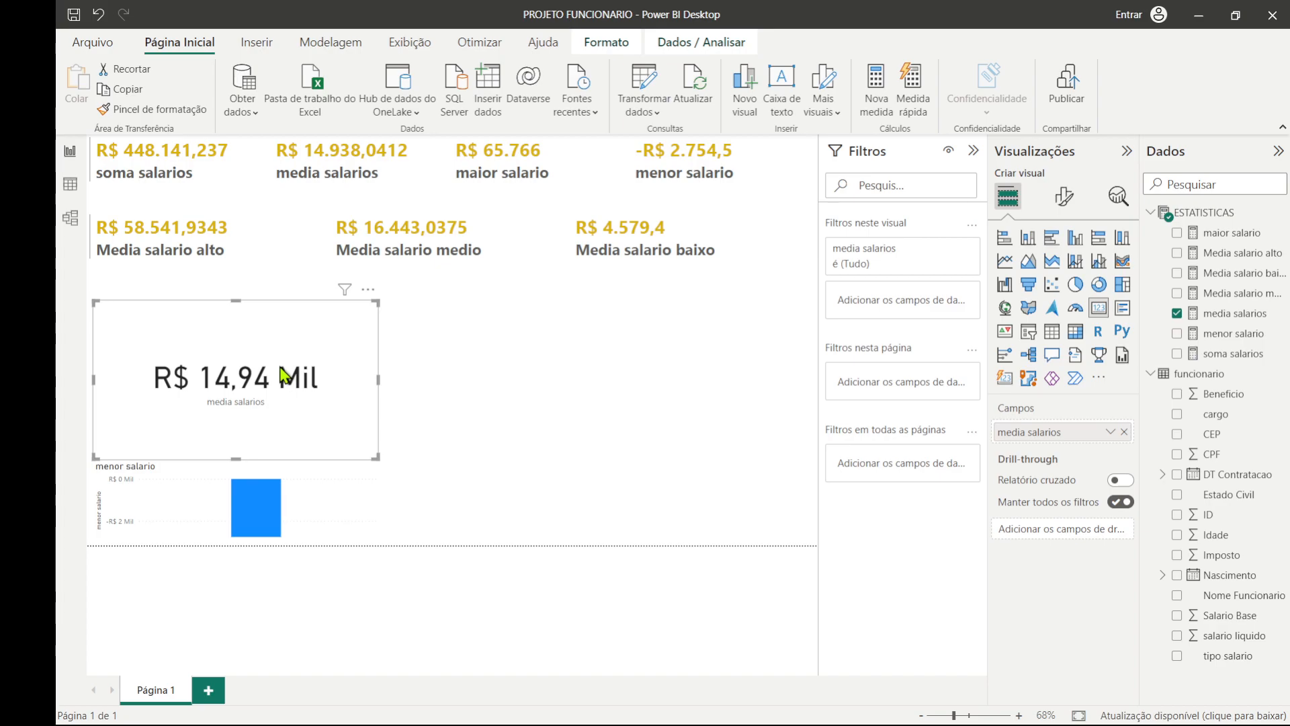
key(Delete)
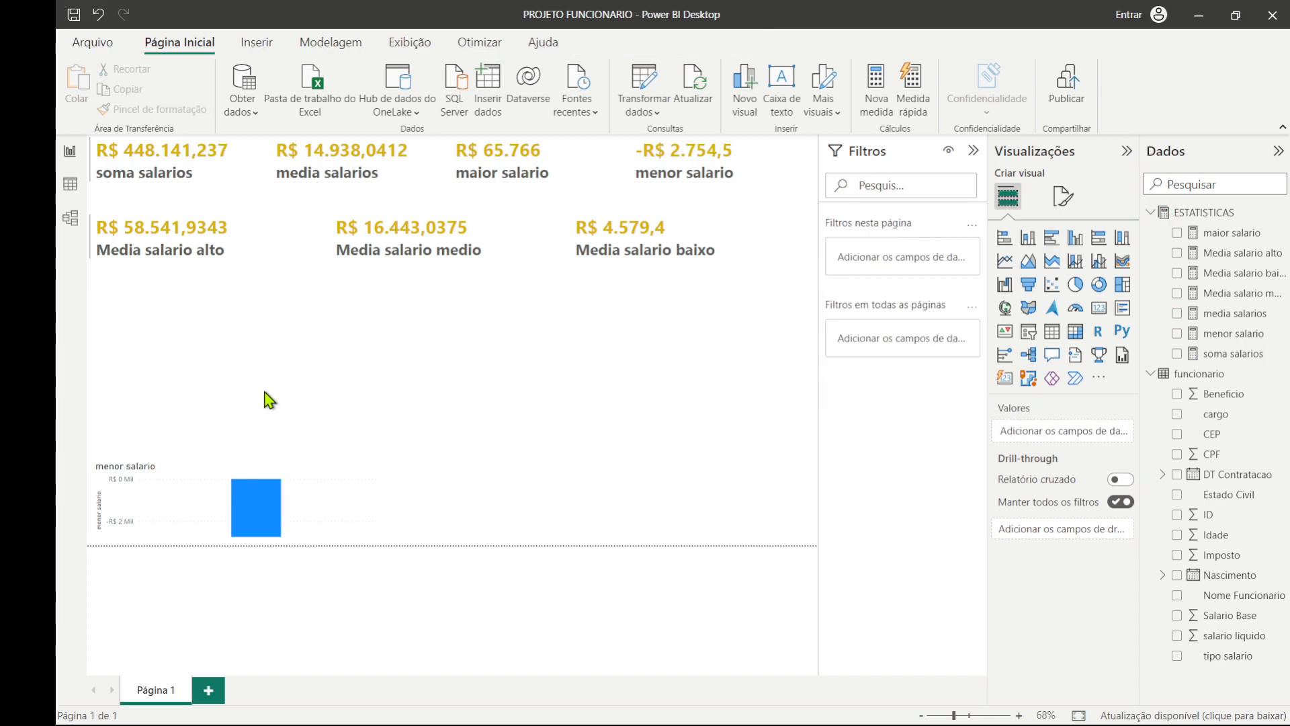
click(143, 518)
key(Delete)
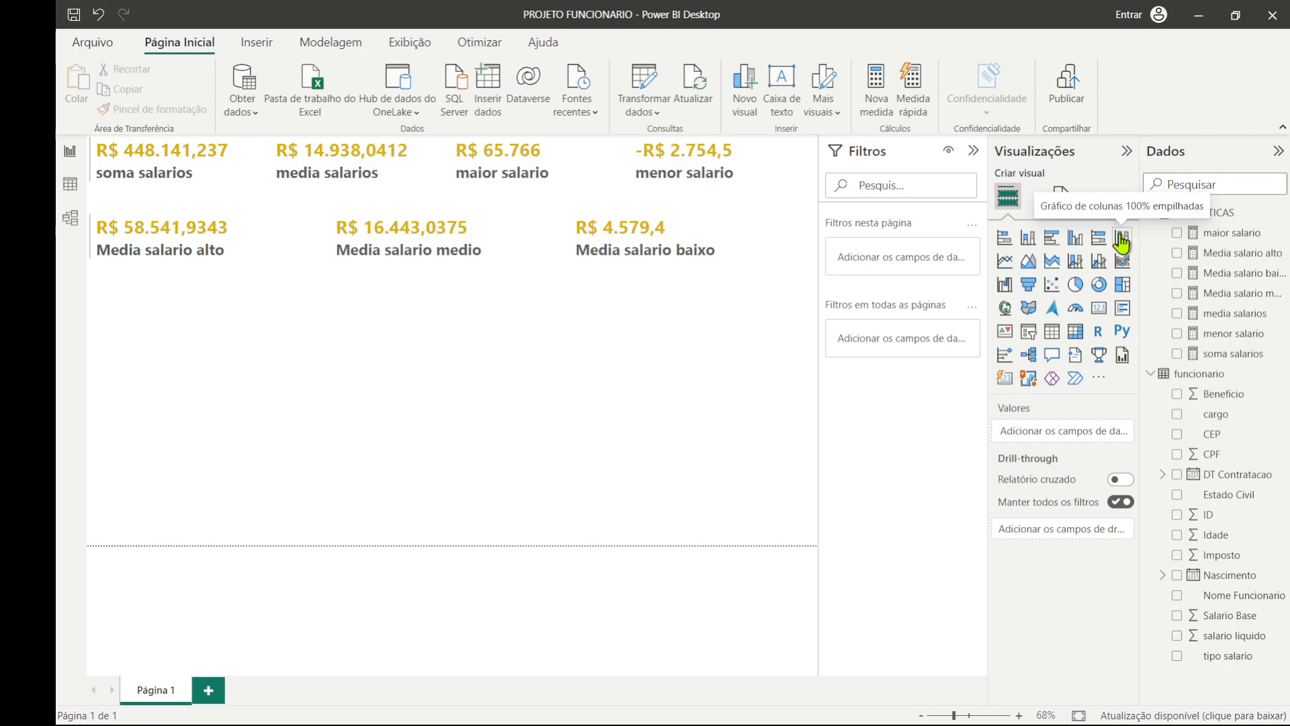
Add an empty stacked column chart and an empty 100% stacked column chart below the cards.
click(1029, 238)
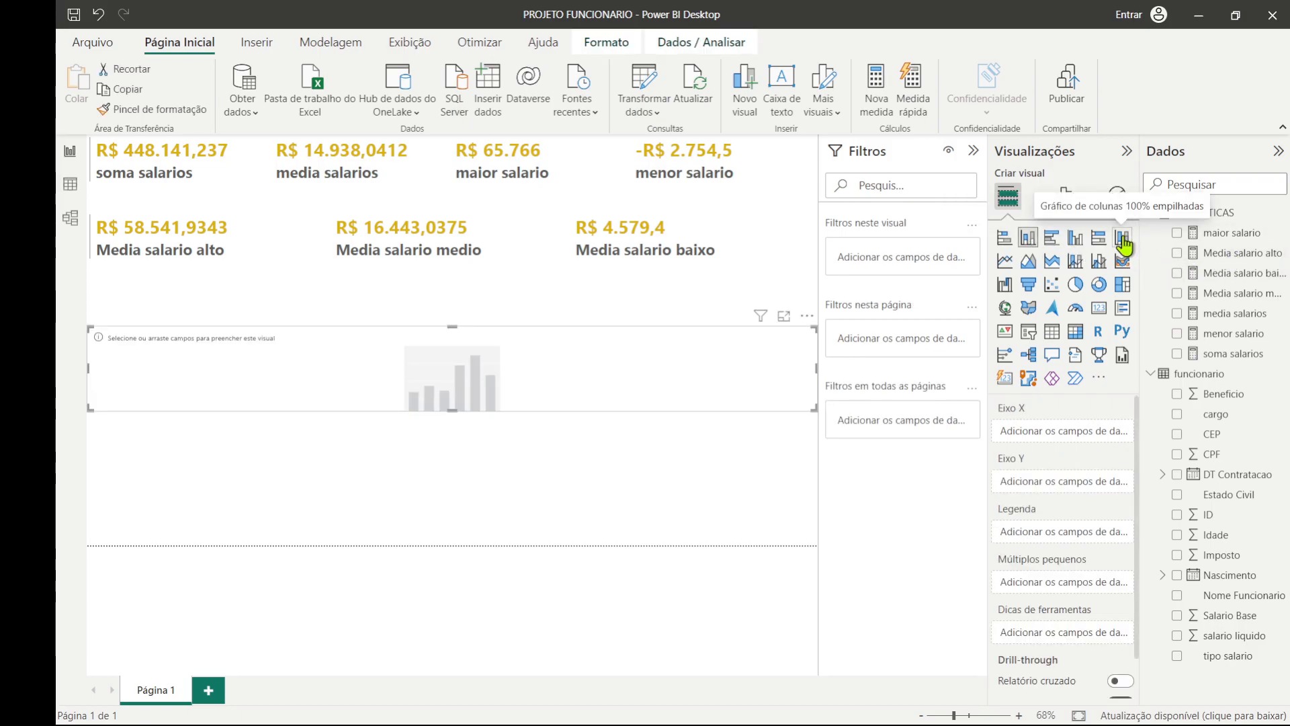
click(558, 521)
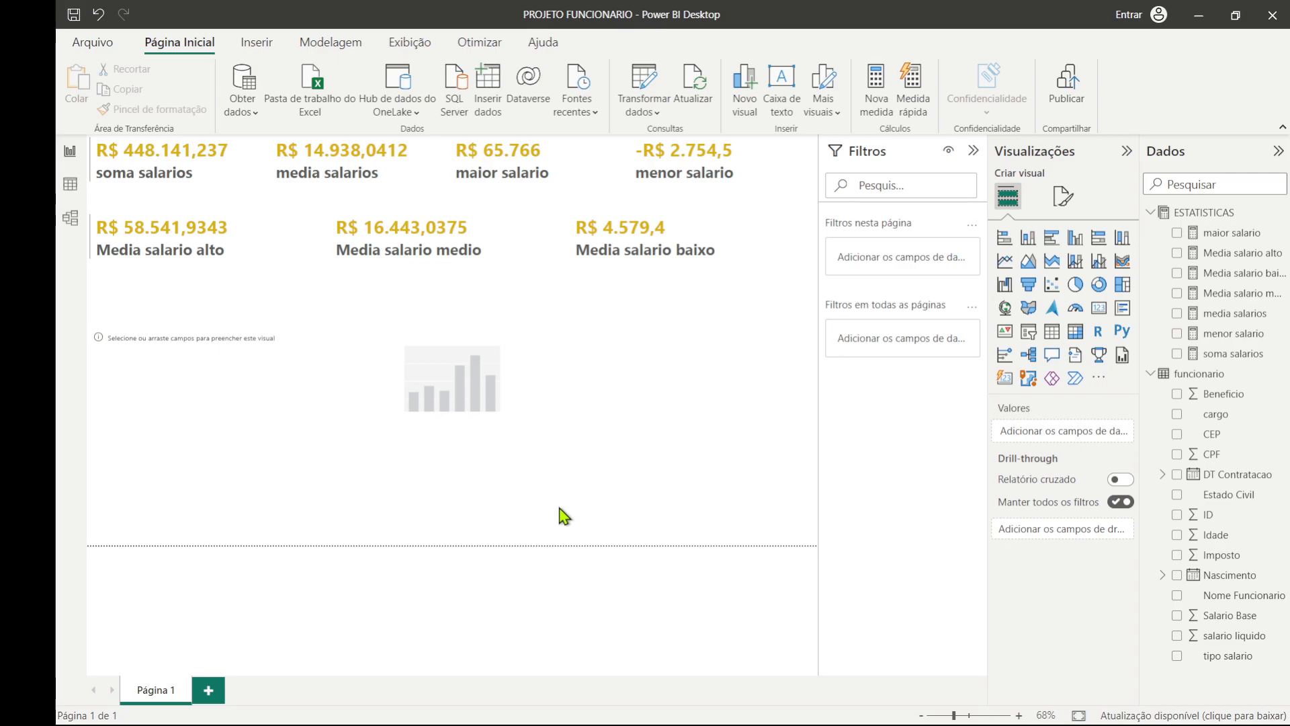
click(1121, 240)
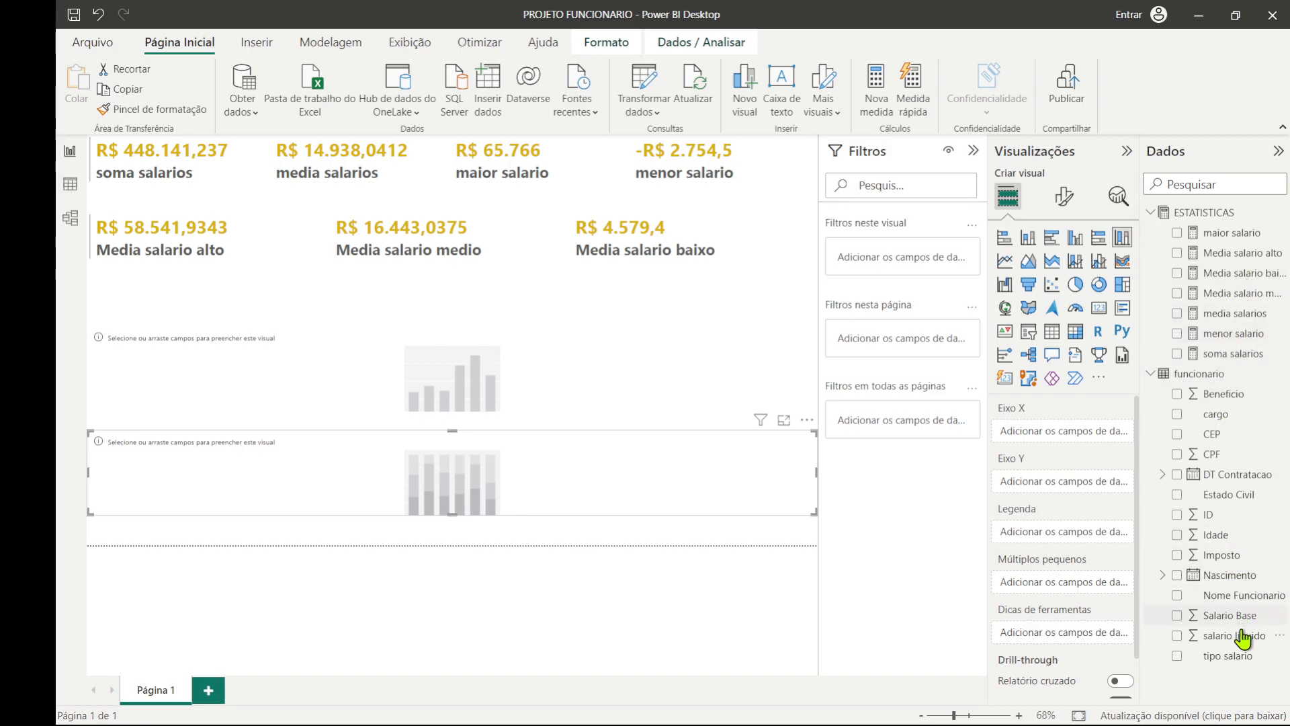
Plot salario liquido on the Y axis of both column charts and add tipo salario to the 100% stacked chart's X axis.
drag(1245, 646, 536, 380)
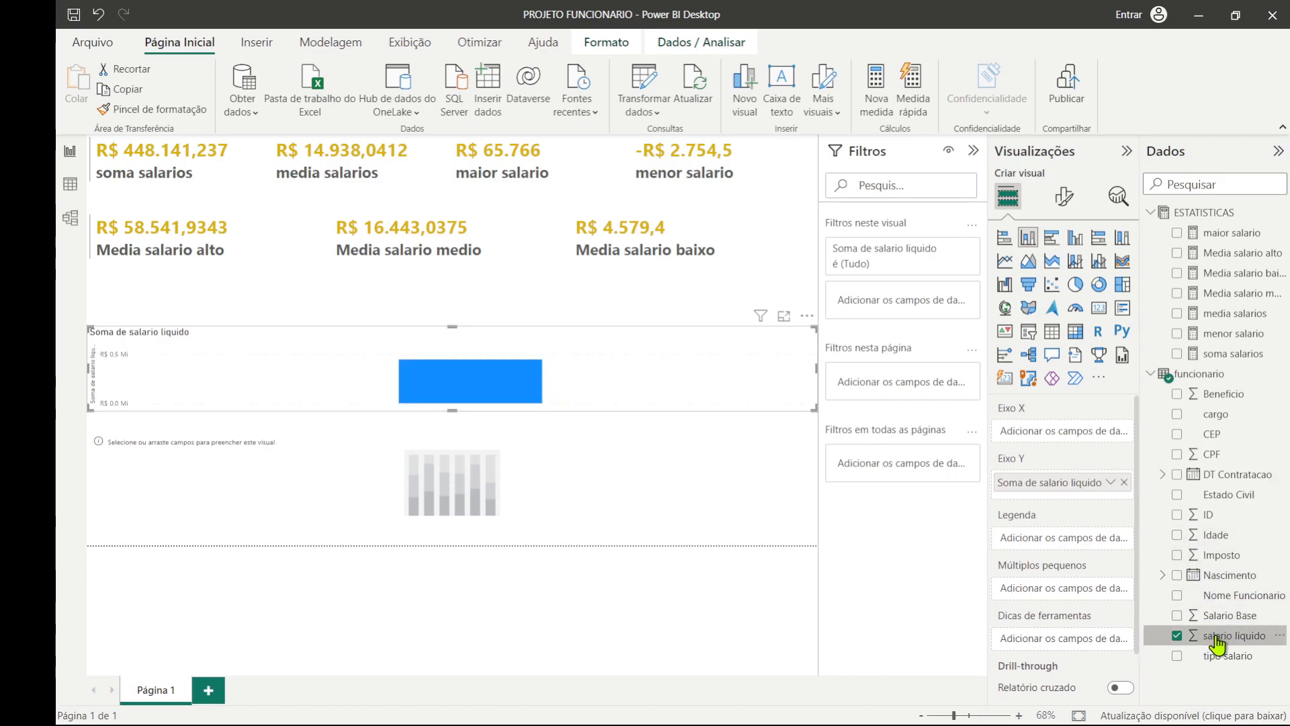
drag(1218, 644, 452, 490)
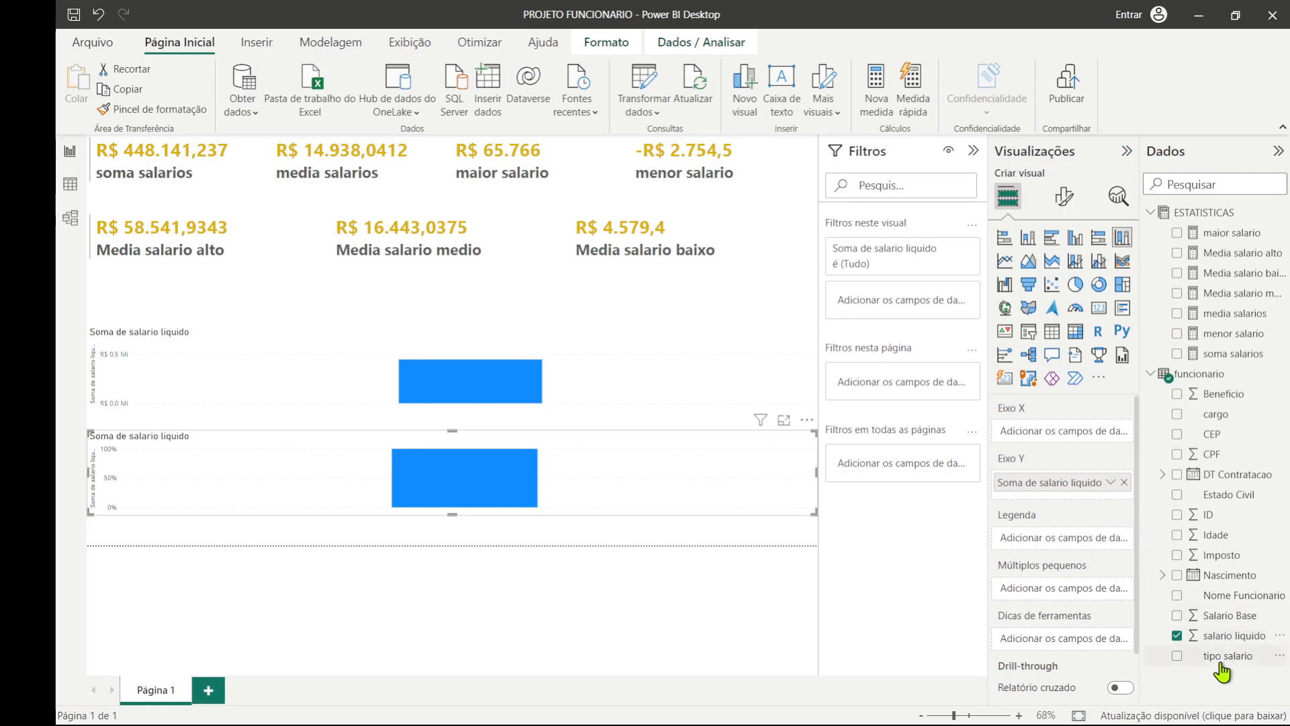
drag(1227, 657, 1077, 428)
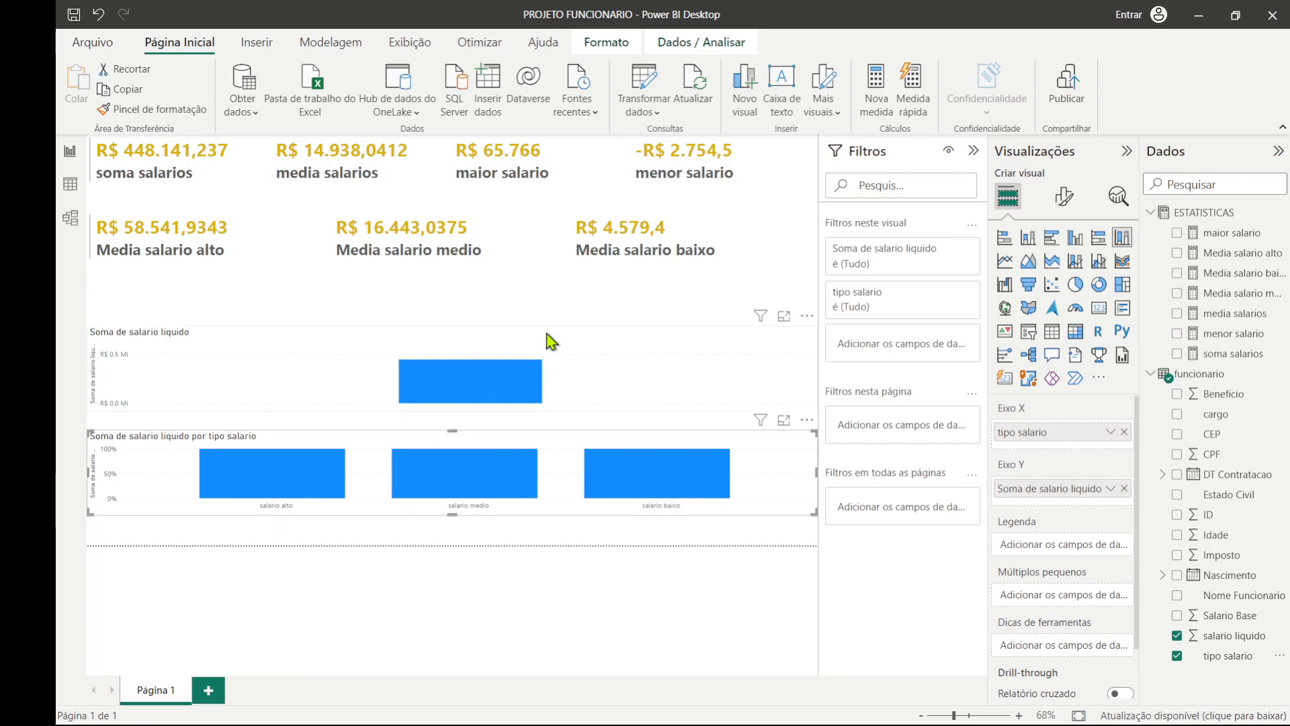
Move the stacked column chart up over the Media salario cards and delete the 100% stacked column chart.
click(484, 366)
drag(480, 352, 483, 239)
click(443, 435)
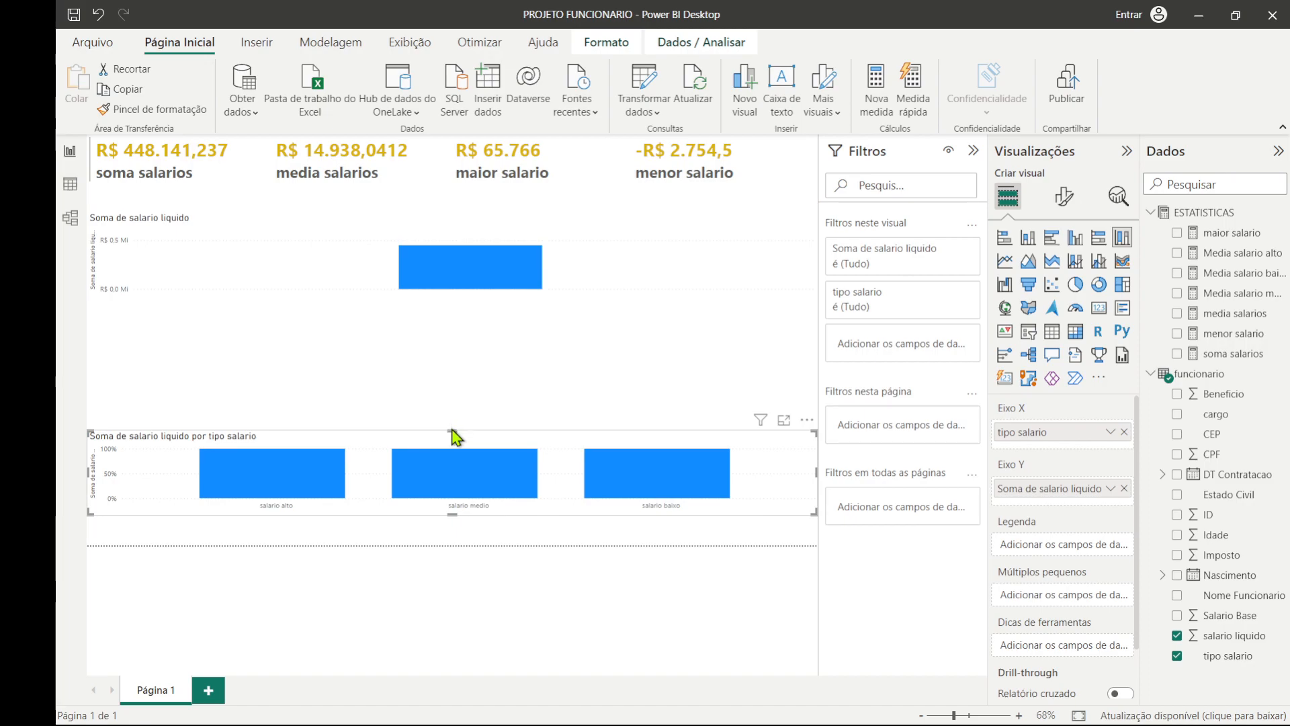
mouse_move(452, 430)
mouse_down()
mouse_move(459, 306)
mouse_move(437, 369)
mouse_move(438, 433)
mouse_up()
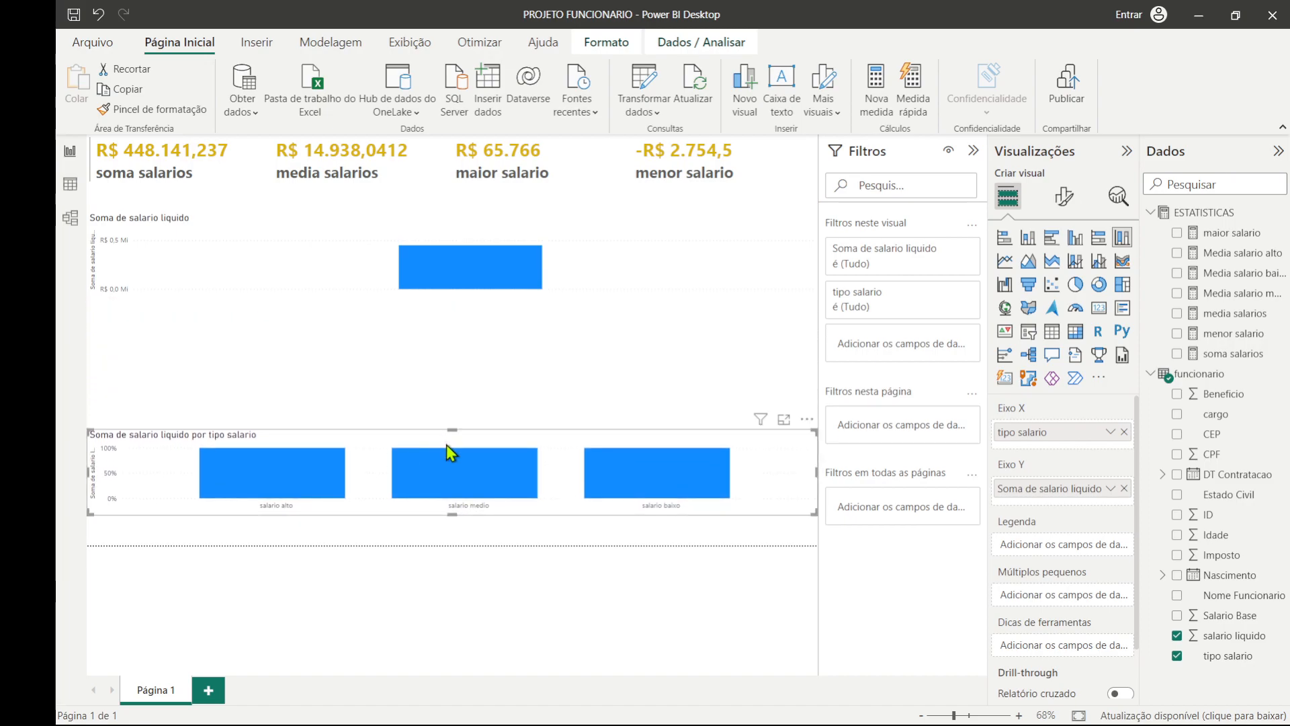
key(Delete)
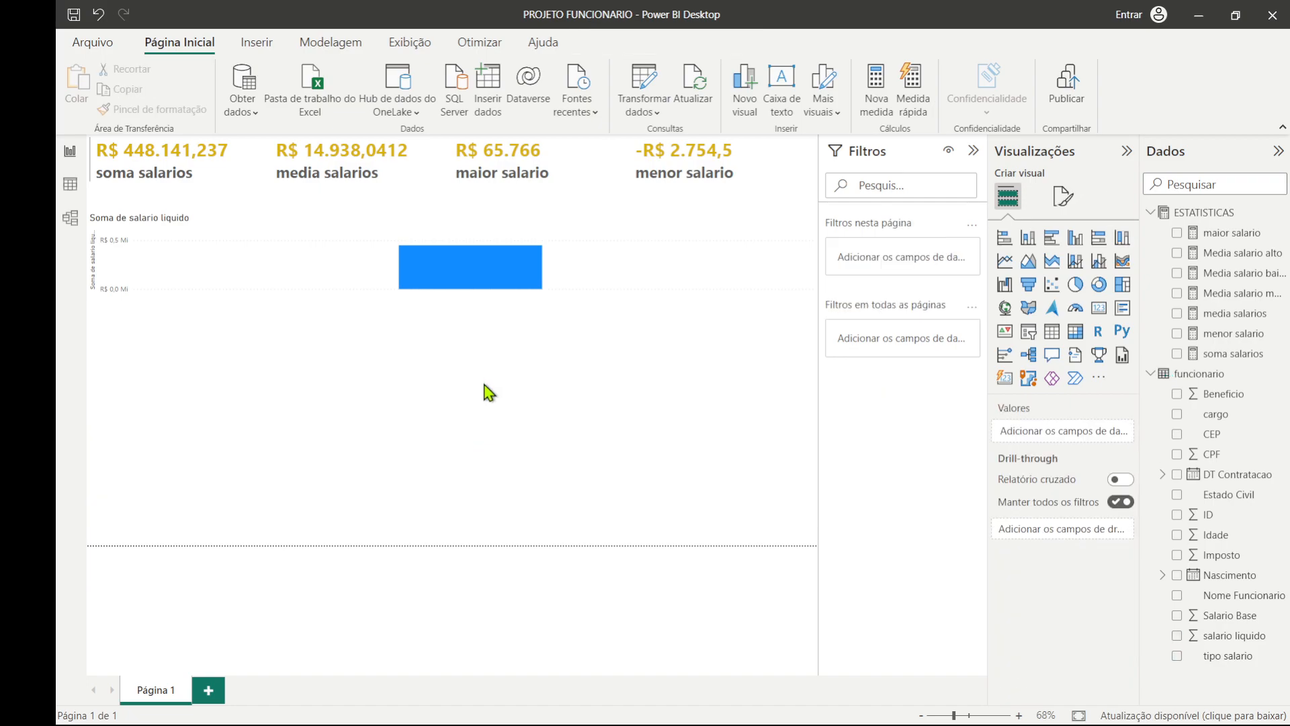
Enlarge the remaining column chart to fill the page area below the cards and put tipo salario on its X axis.
drag(329, 261, 322, 504)
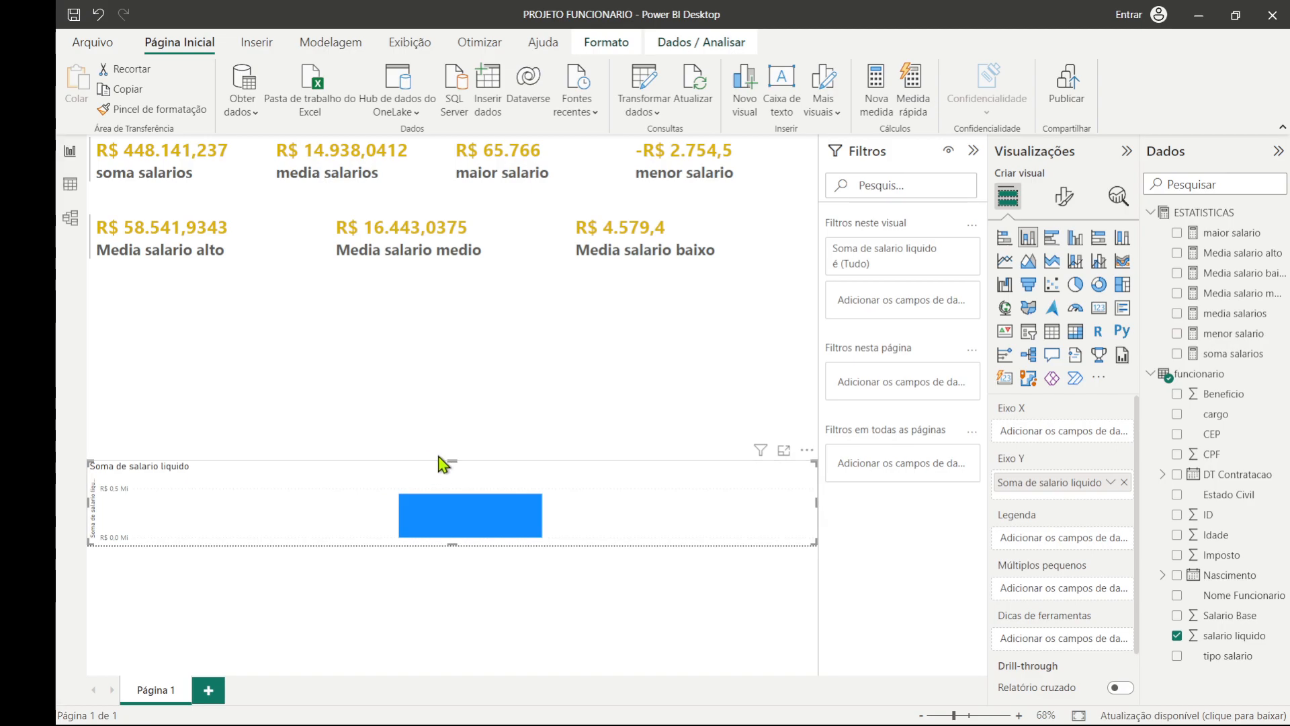
drag(450, 463, 475, 288)
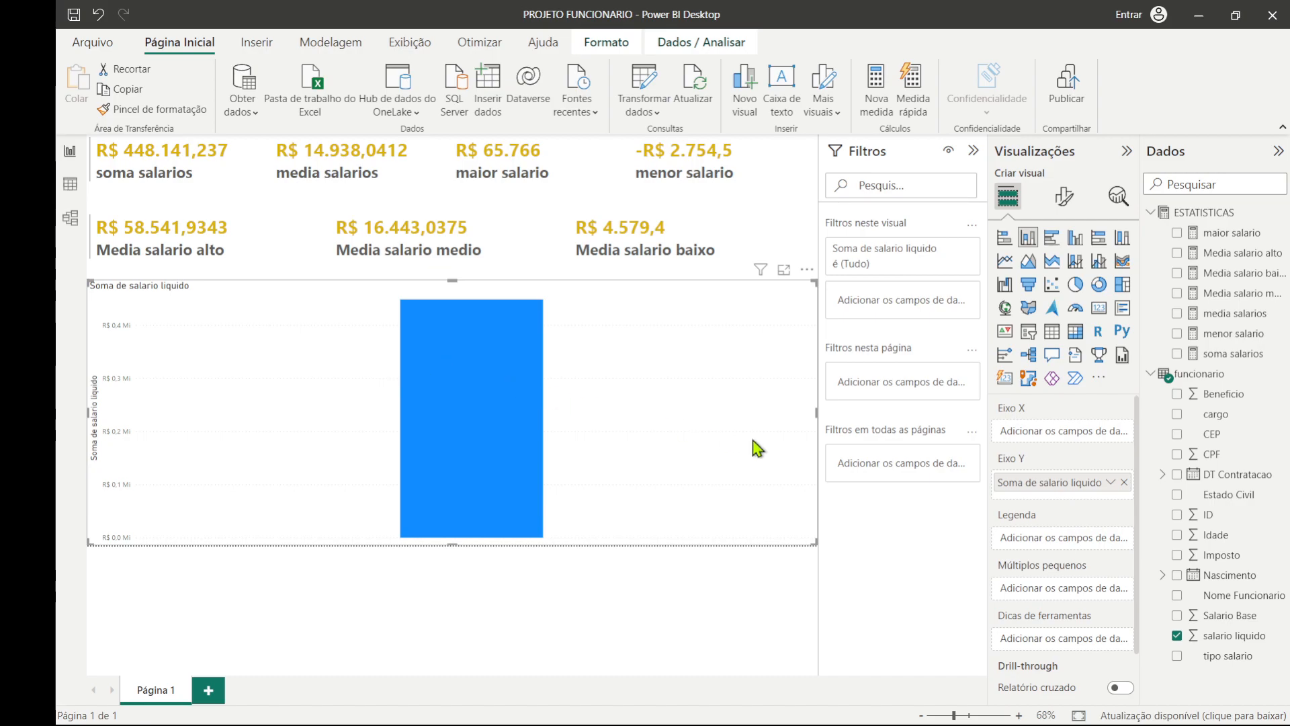
drag(1232, 655, 1071, 425)
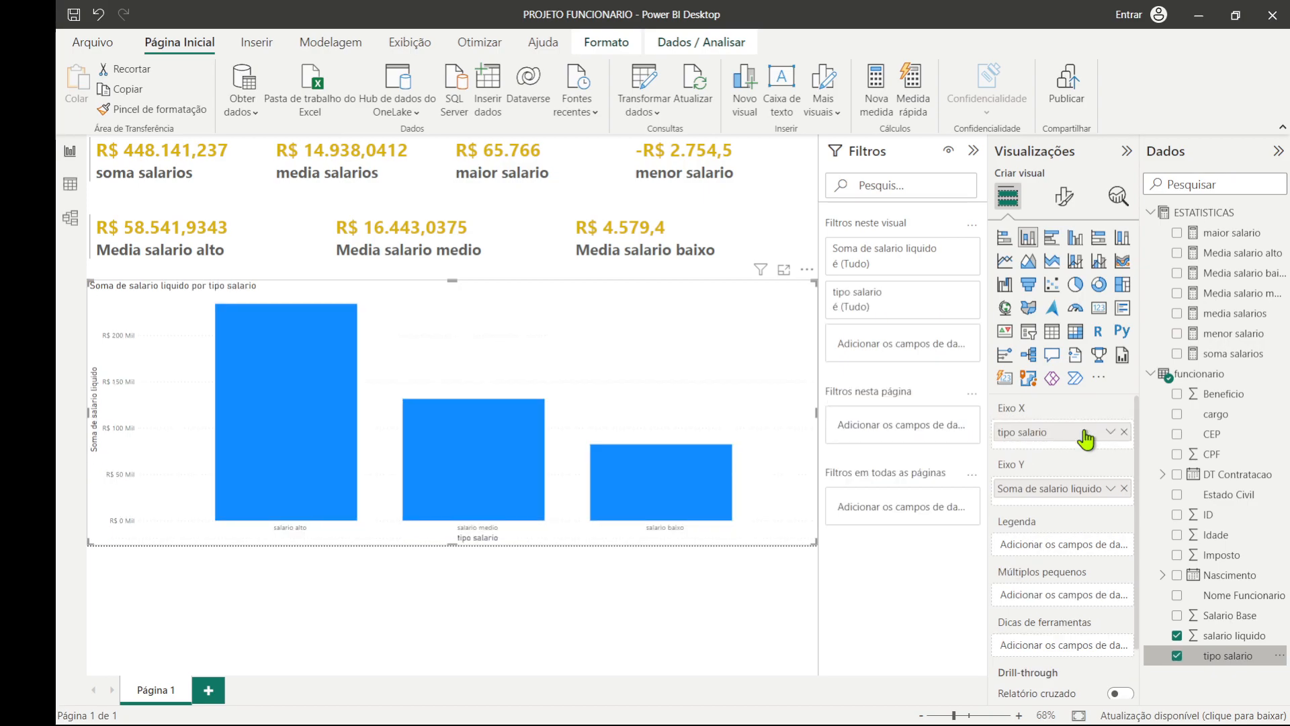
Try the chart as 100% stacked column, stacked column and clustered bar, and settle on a pie chart.
mouse_move(260, 453)
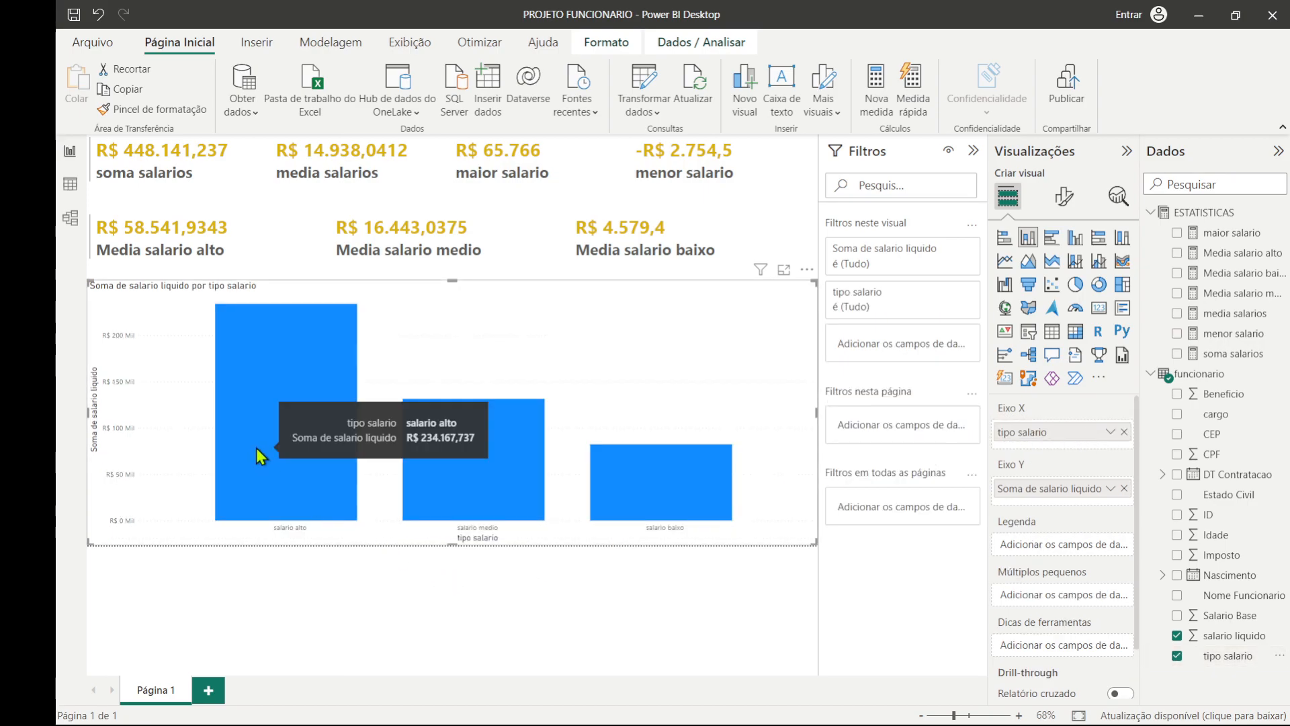
mouse_move(470, 517)
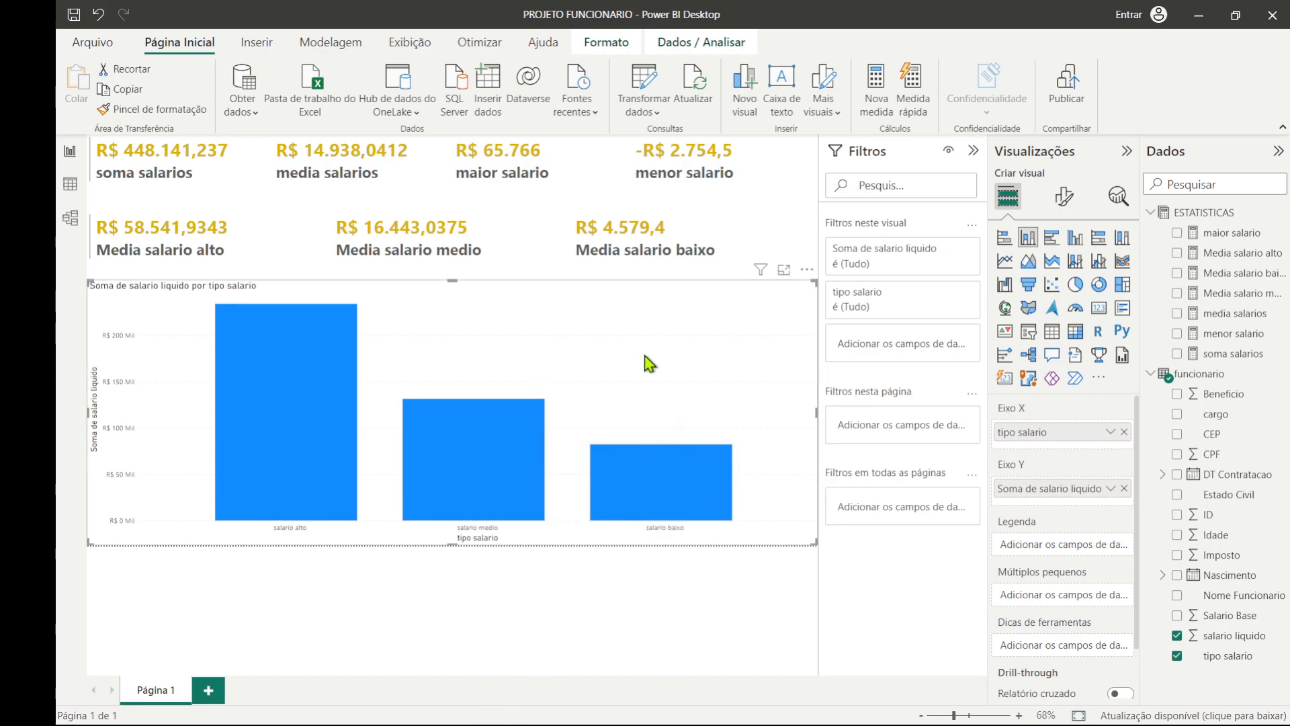
click(1123, 239)
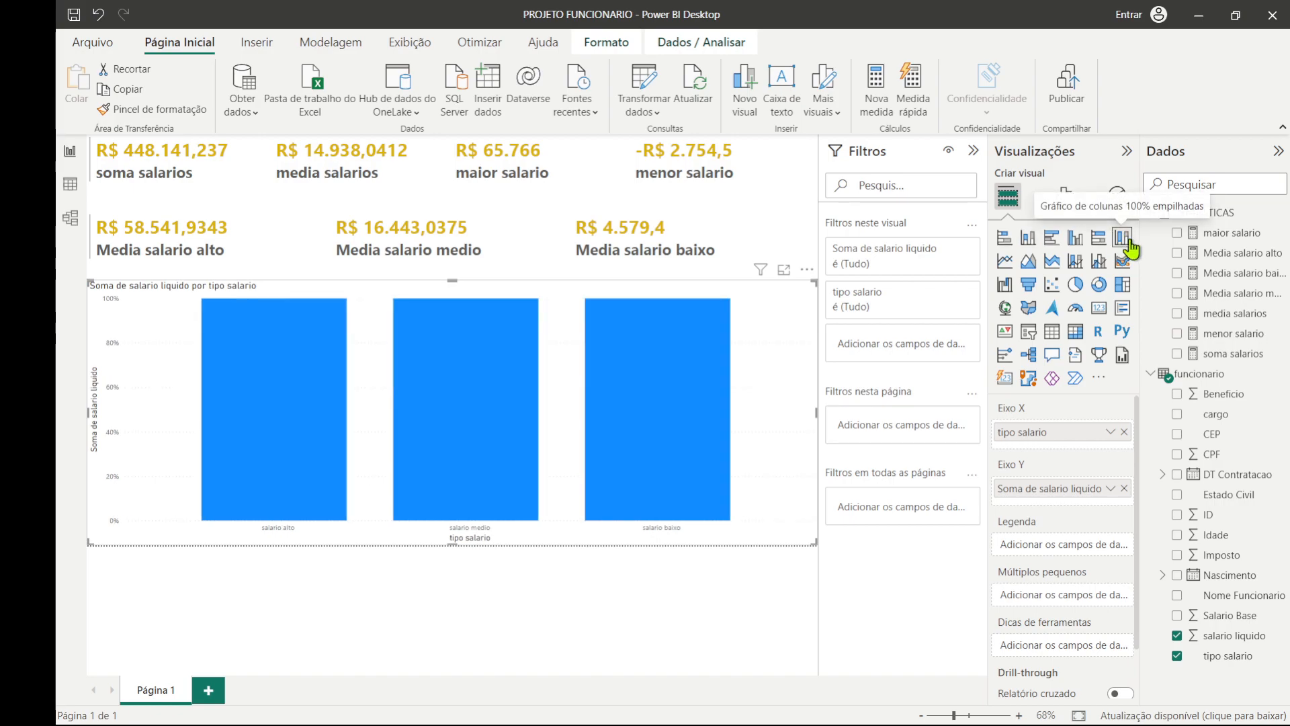
click(1030, 241)
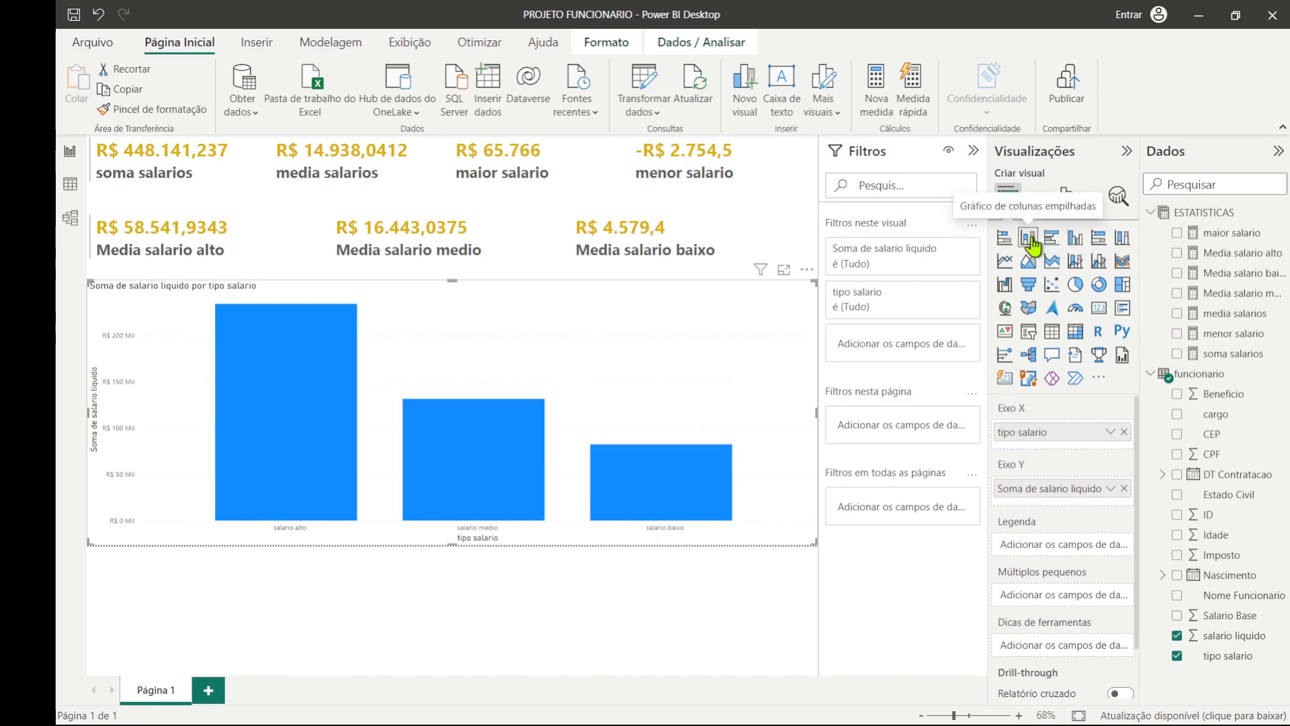
click(1053, 239)
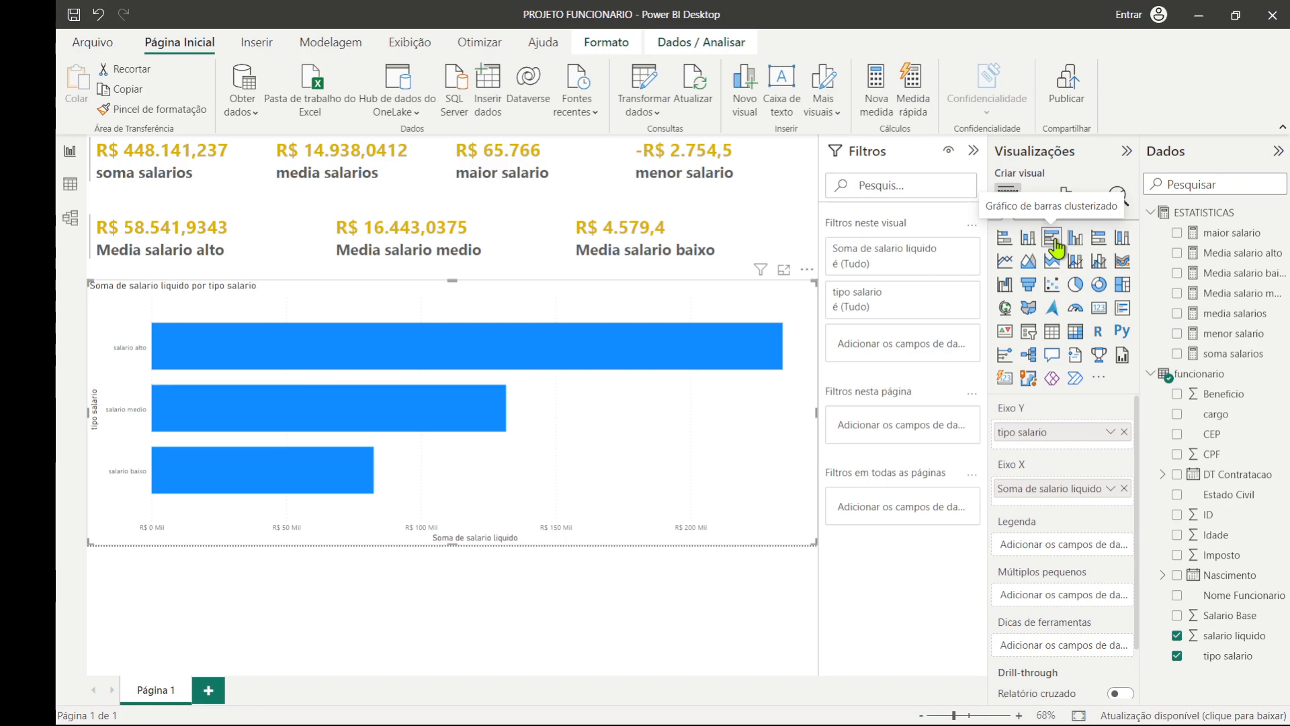
click(1075, 286)
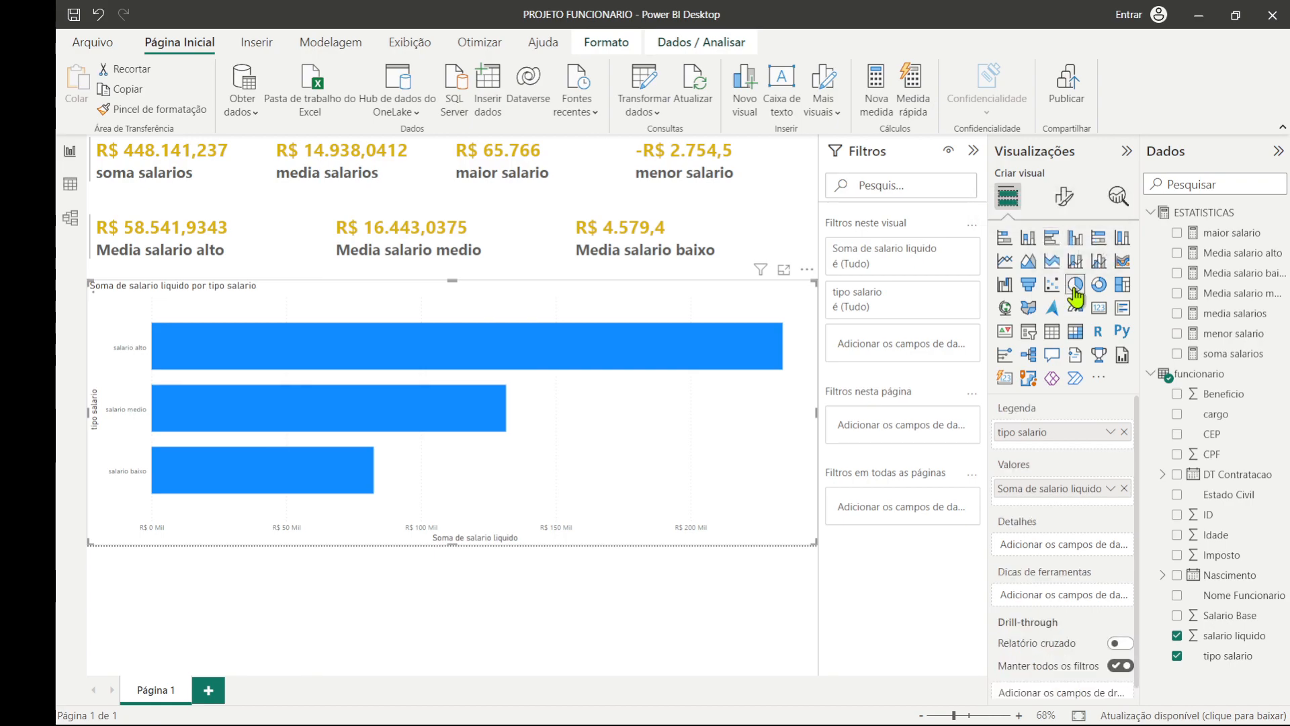
Cross-filter the cards by the salario medio, salario baixo and salario alto pie slices to compare them with the Media salario values.
click(378, 450)
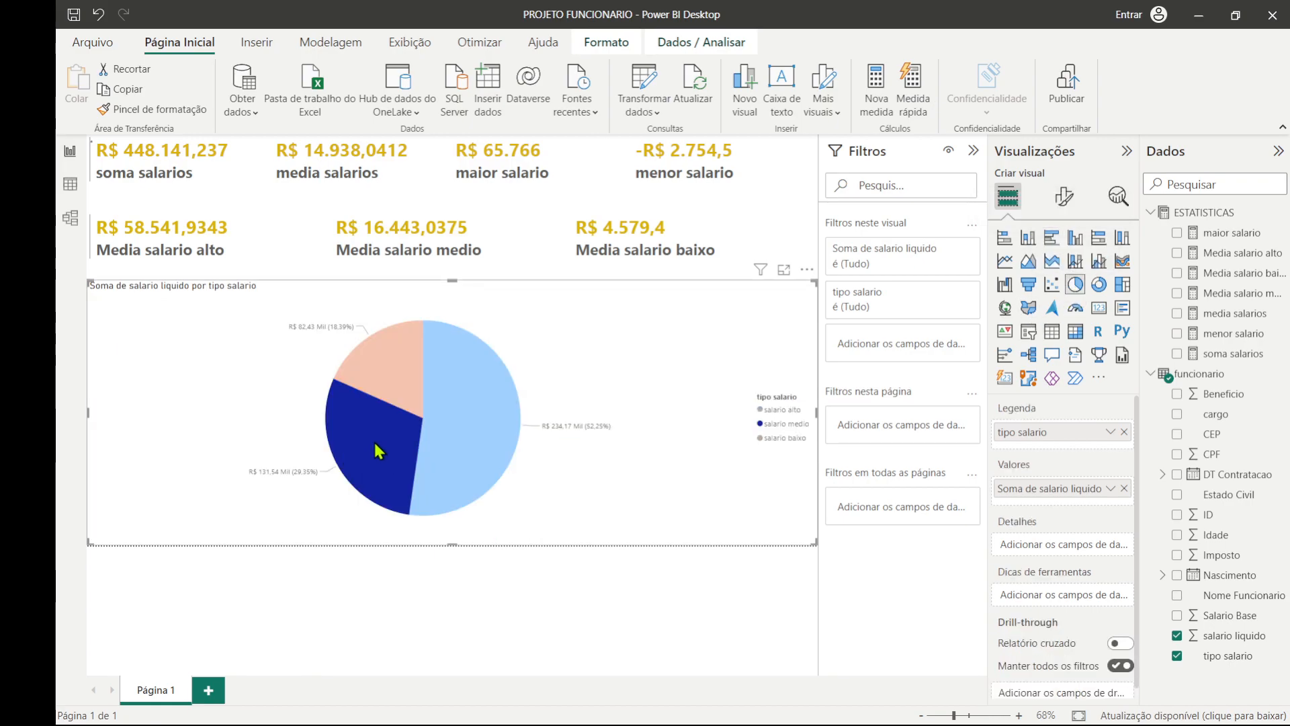
click(391, 367)
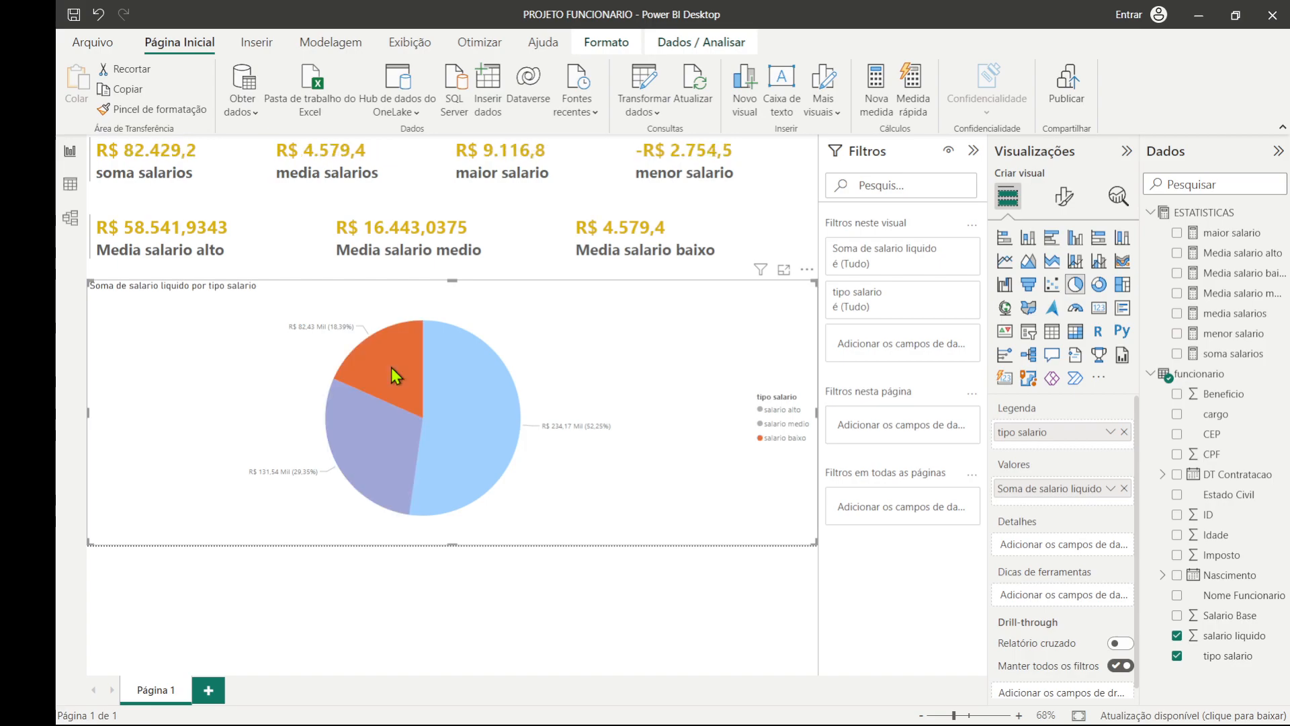
click(479, 399)
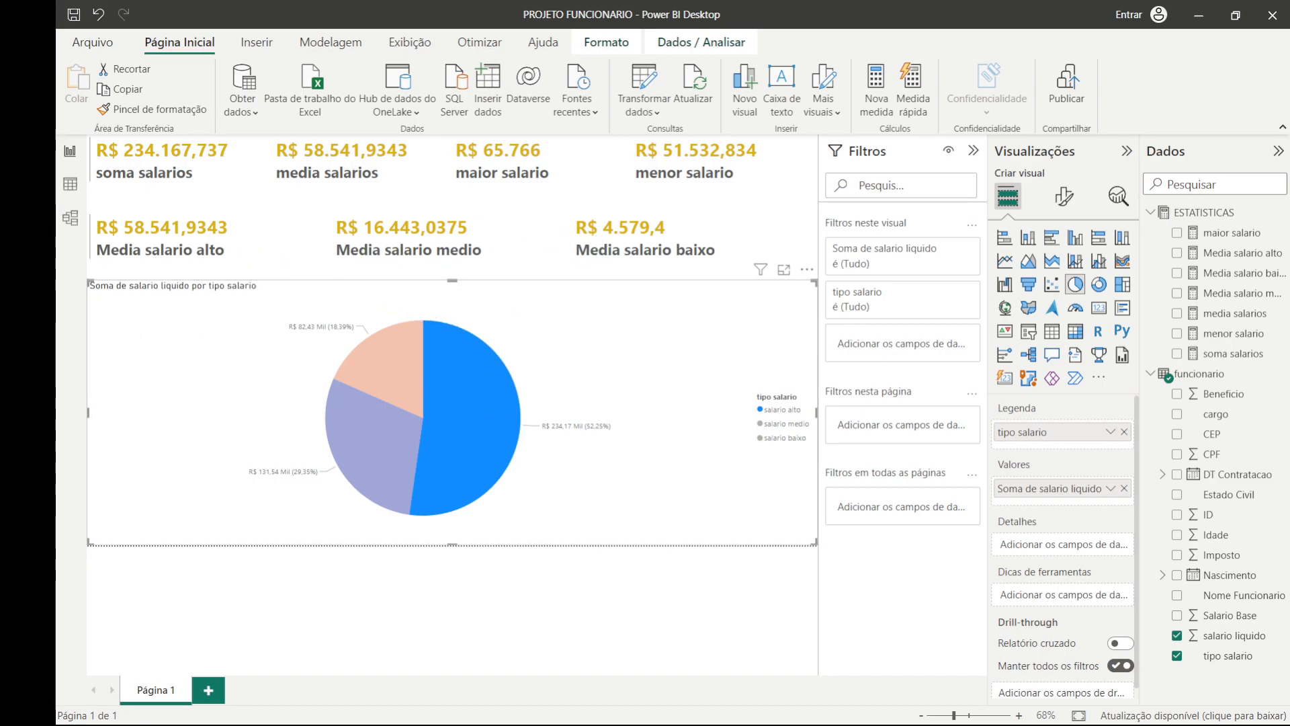
mouse_move(424, 414)
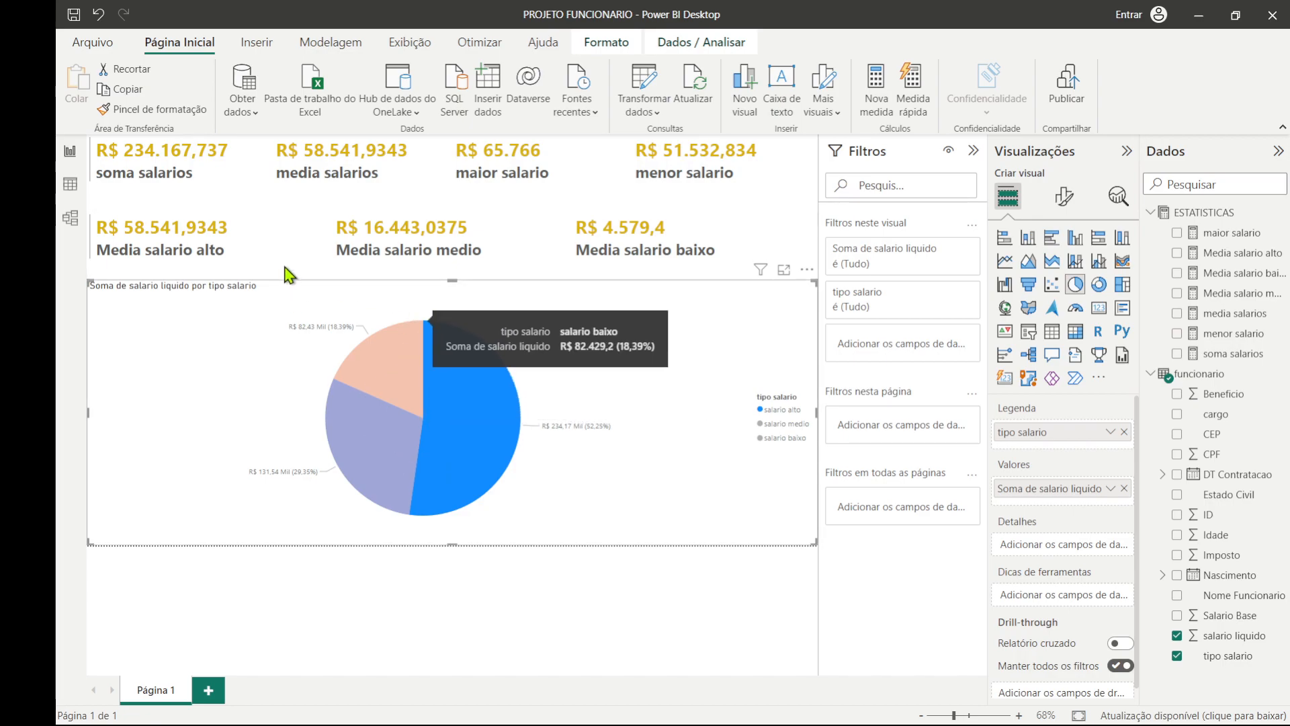
click(404, 378)
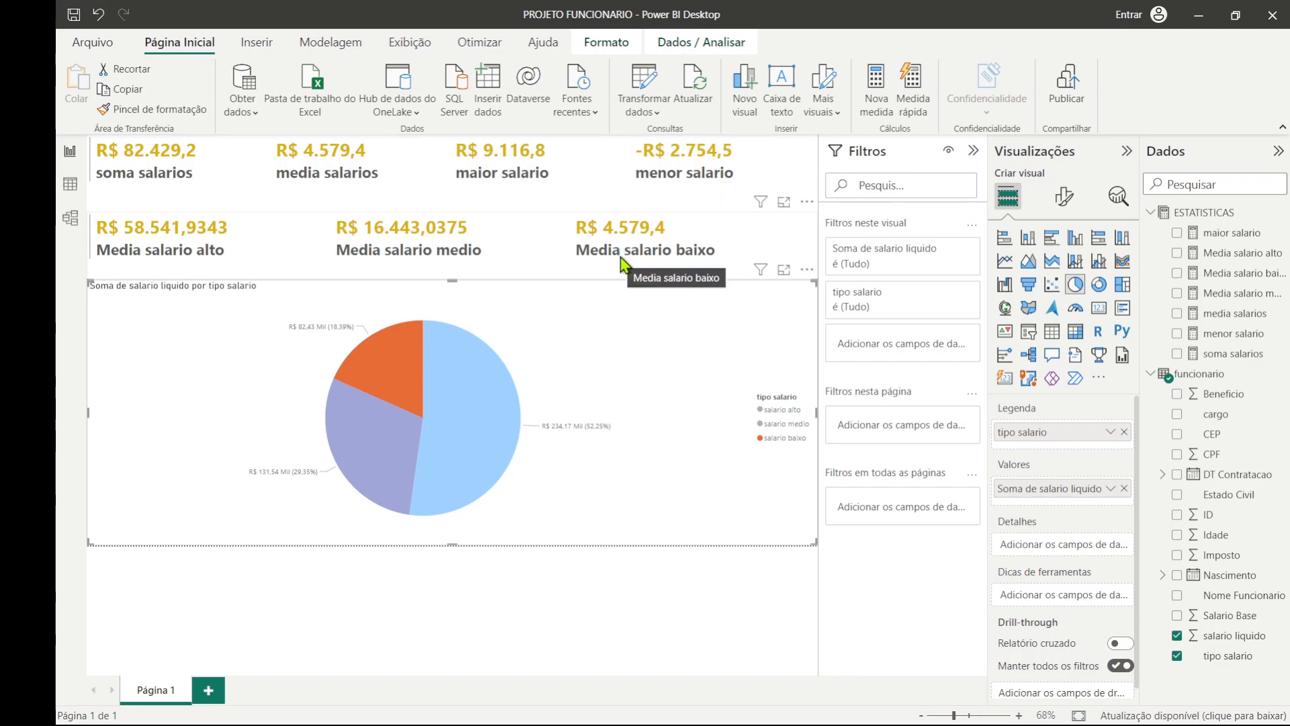
click(383, 463)
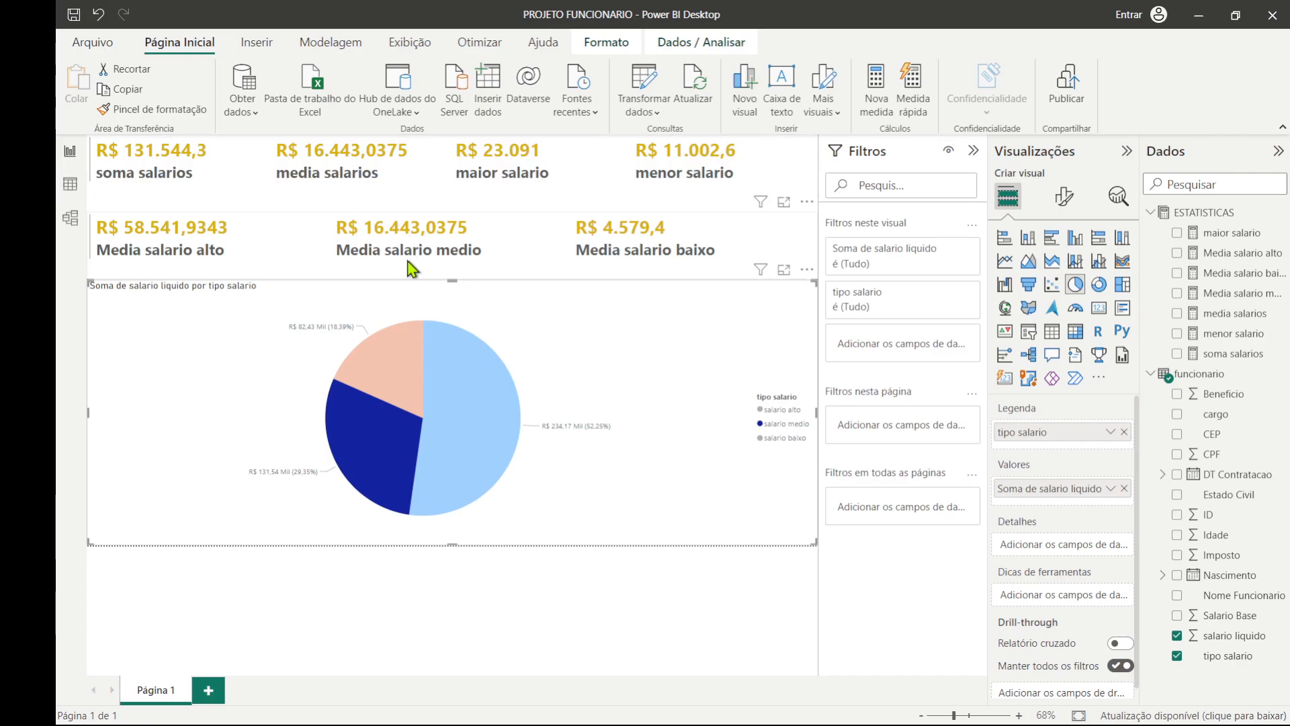
click(455, 427)
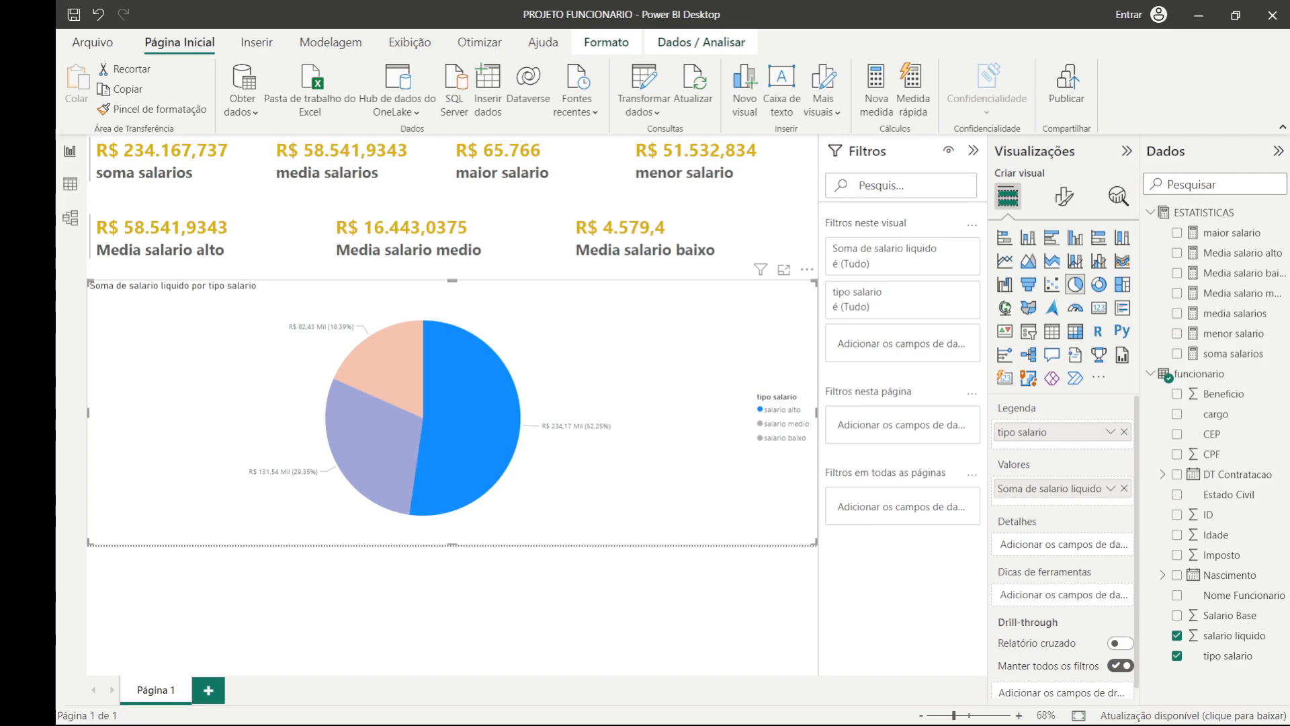
Save the report and narrow the pie chart from its left edge to about the right third of the page.
key(ctrl+s)
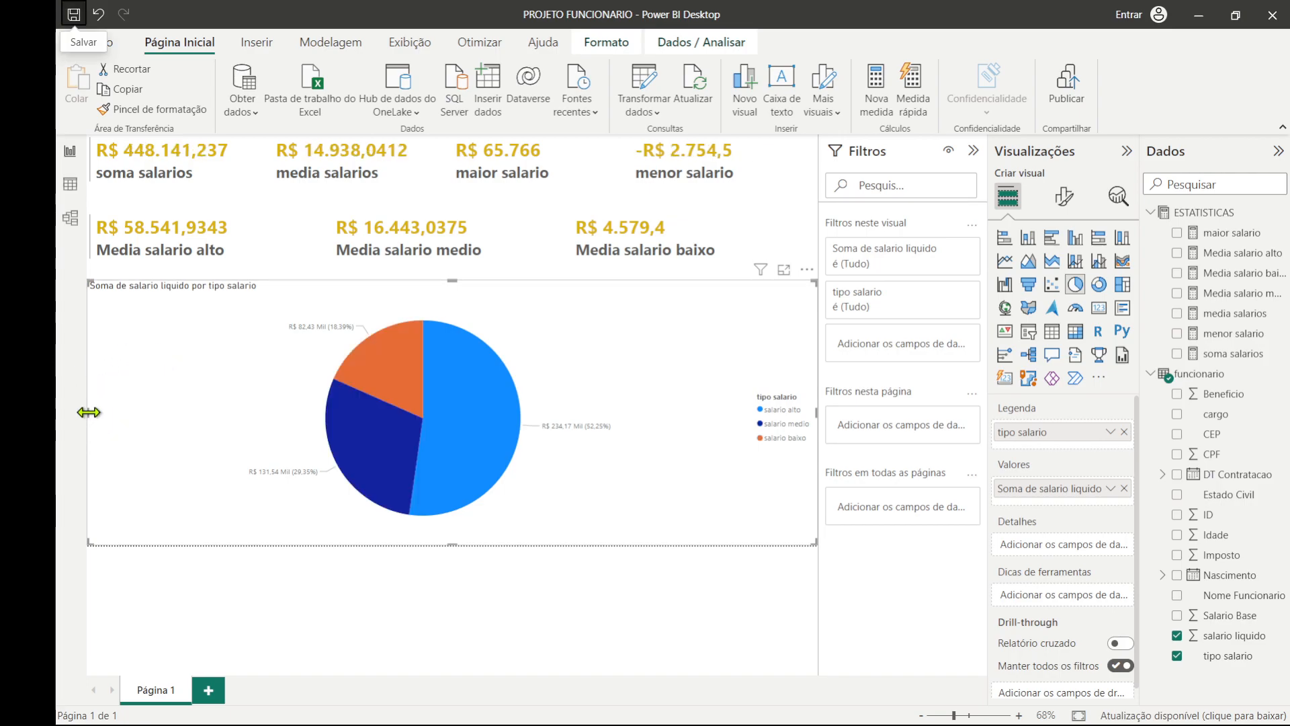
drag(88, 414, 557, 374)
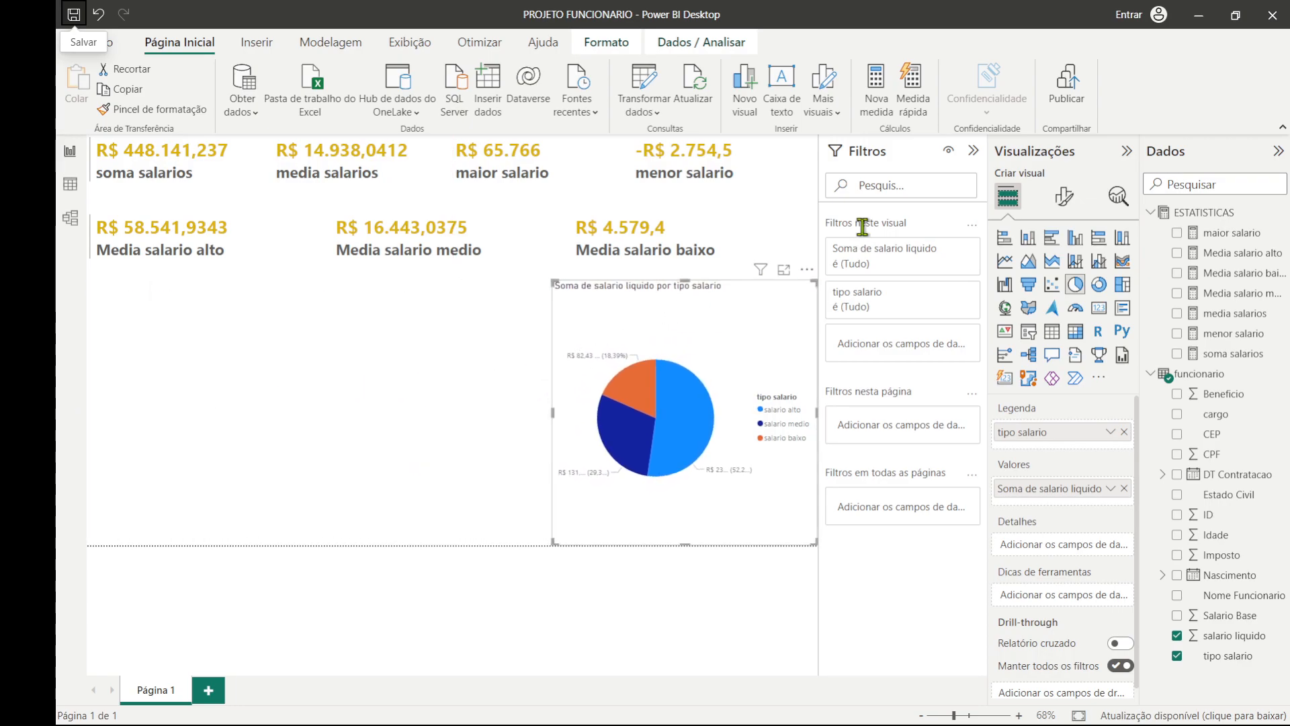
Try converting the pie chart to a table, and undo the conversion.
click(1050, 341)
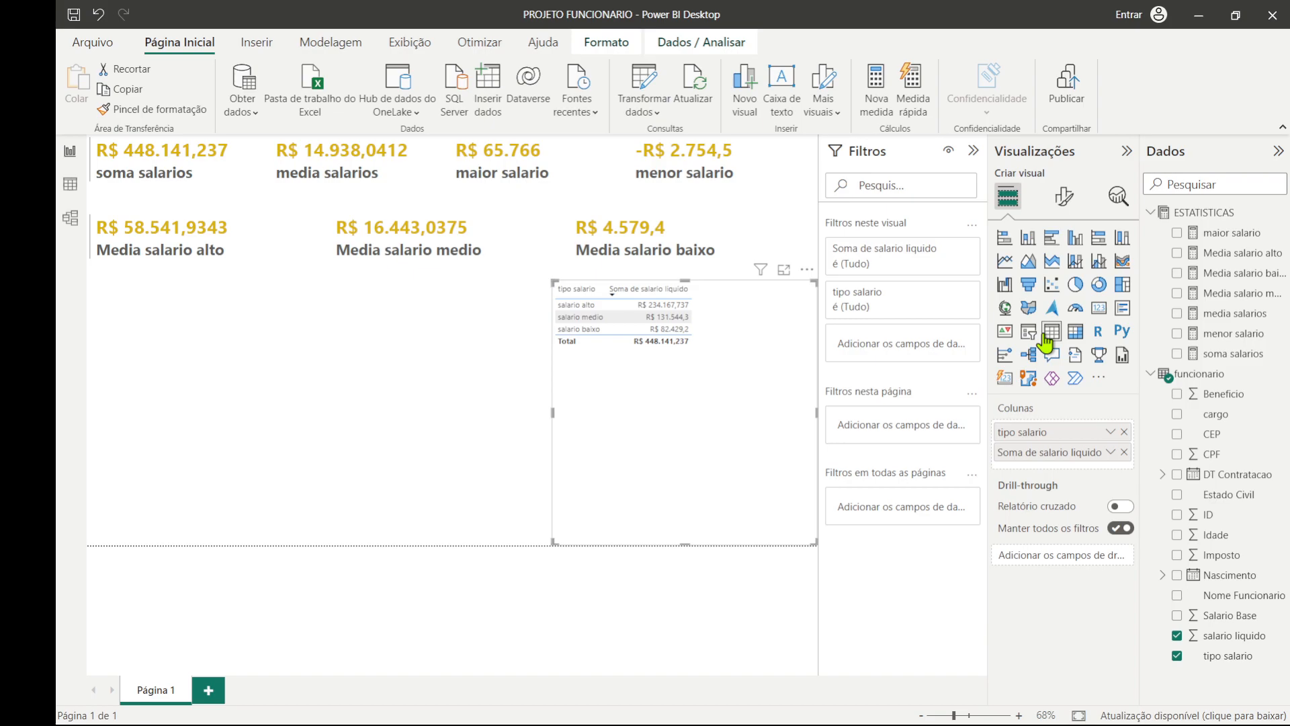
key(ctrl+z)
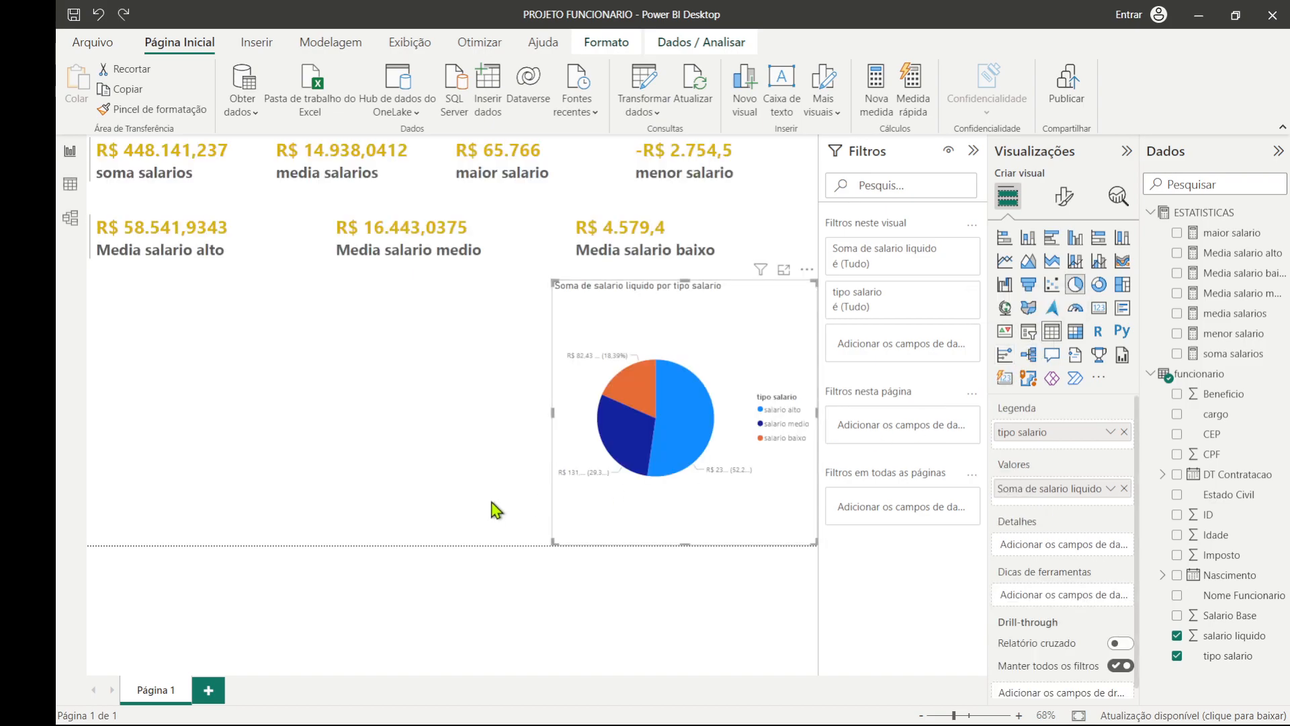
Insert a table visual beside the pie chart with the Estado Civil and salario liquido columns.
click(444, 482)
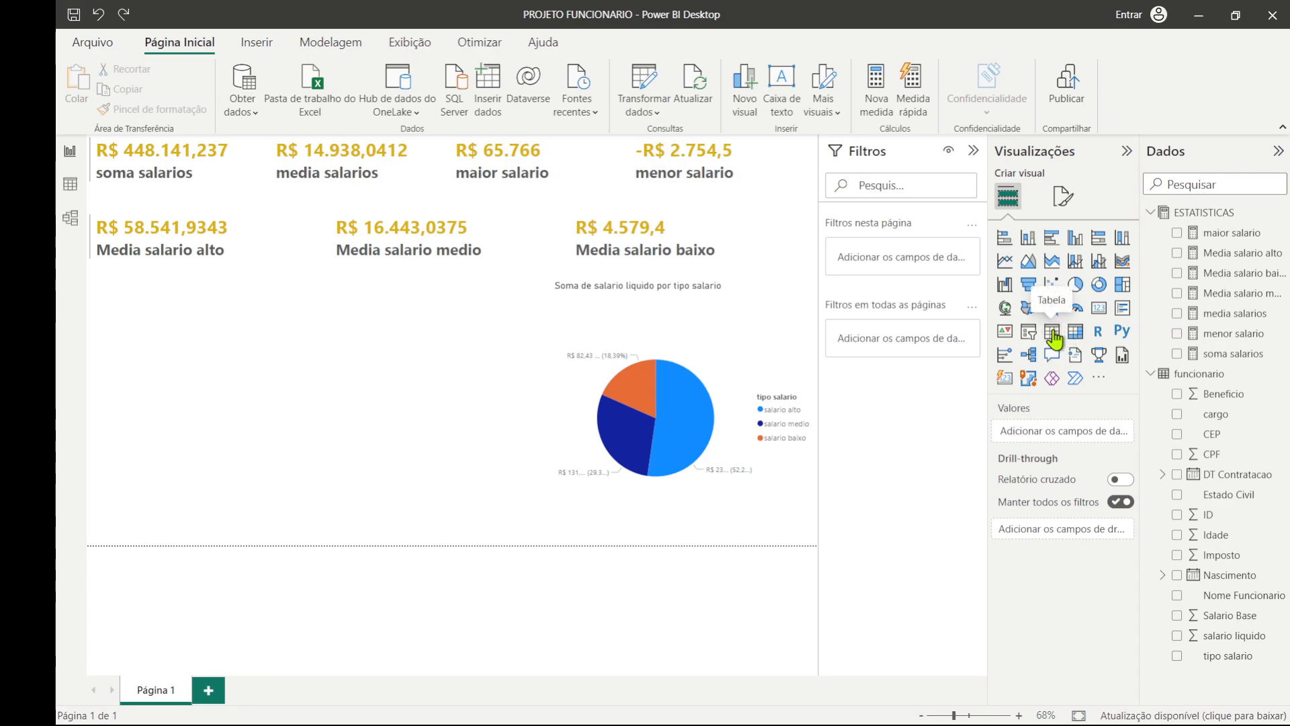
click(1053, 332)
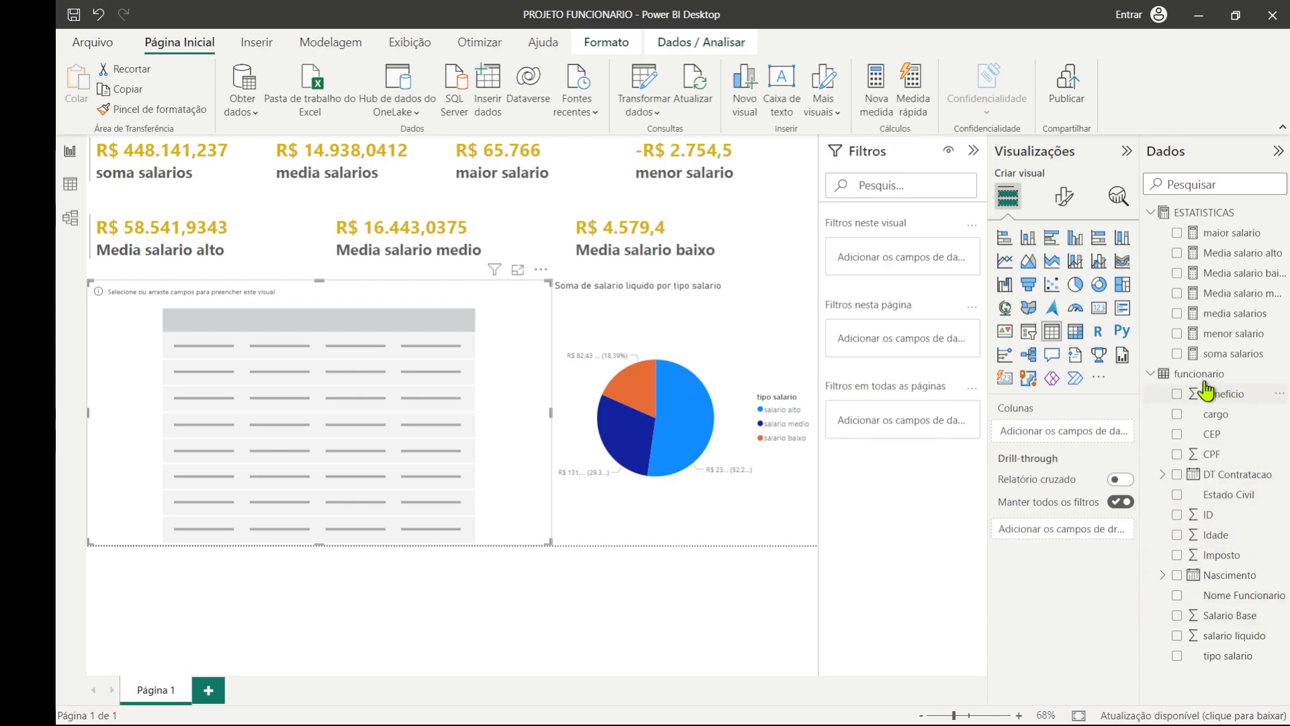
click(1150, 212)
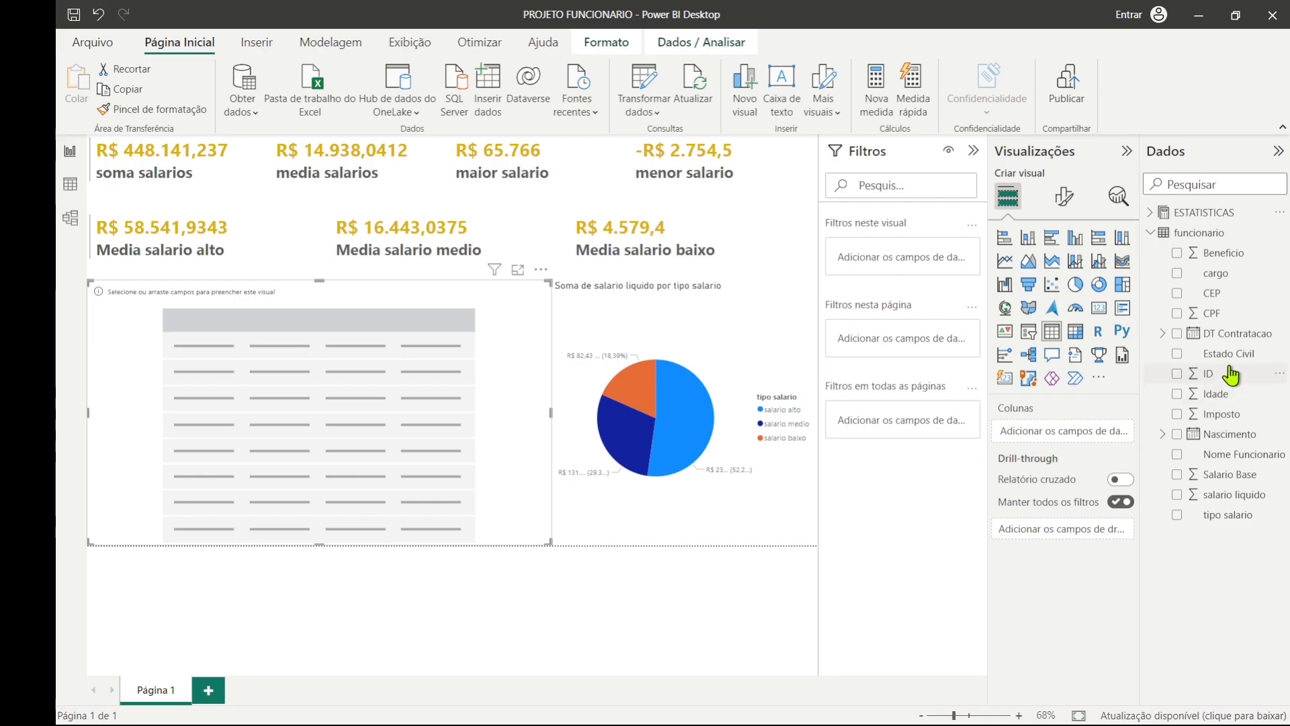
drag(1227, 360, 417, 410)
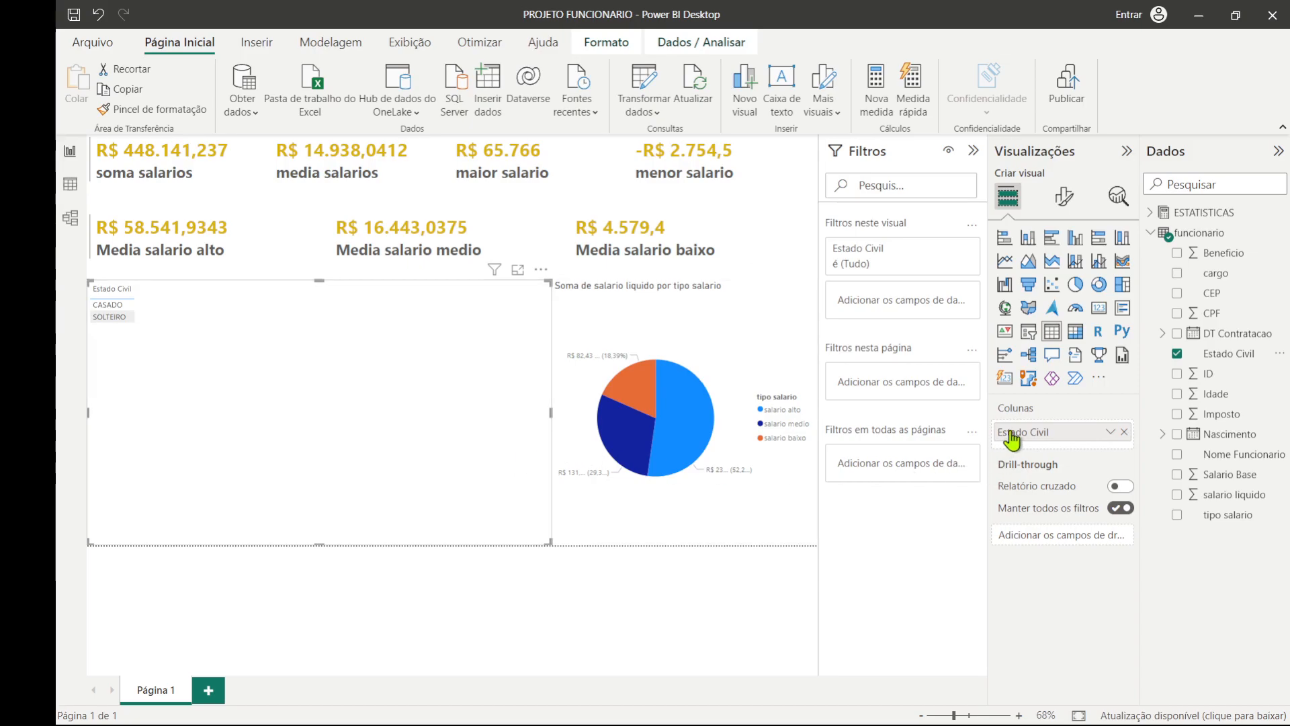
drag(1237, 498, 370, 384)
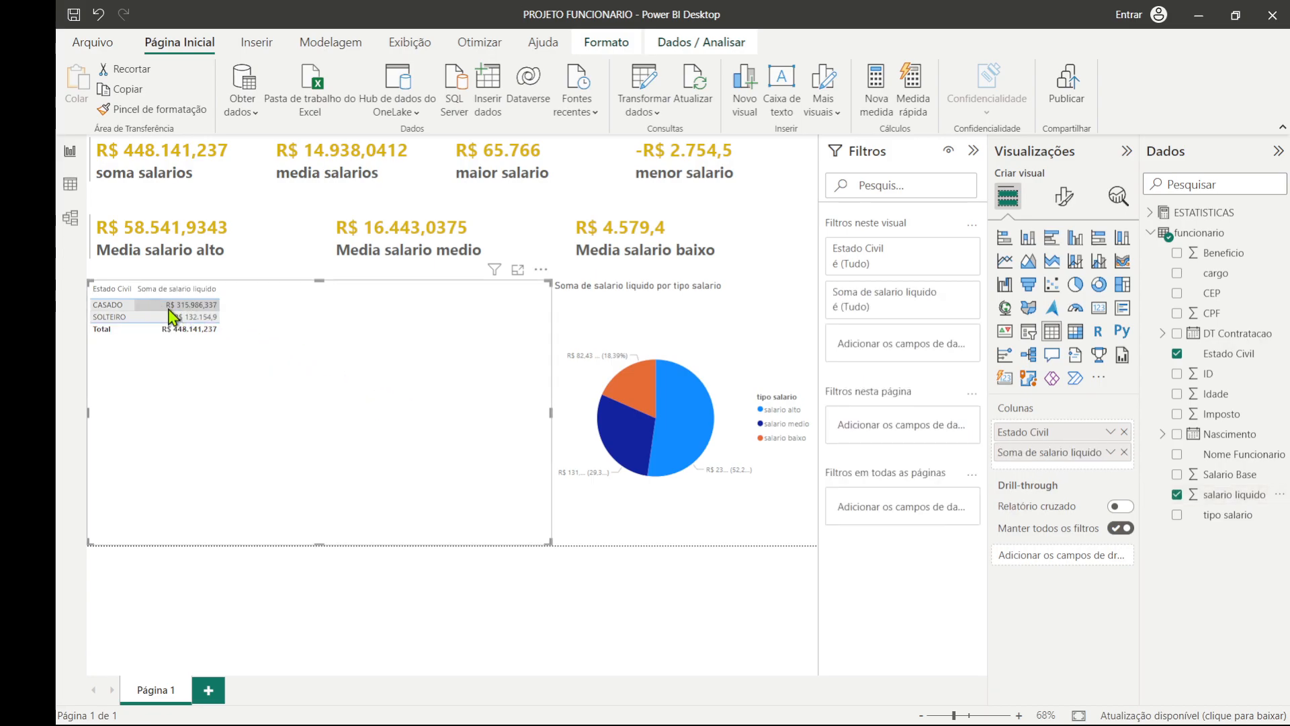
Cross-filter the report by the CASADO and SOLTEIRO table rows and by the salario alto pie slice to examine the interaction.
click(115, 308)
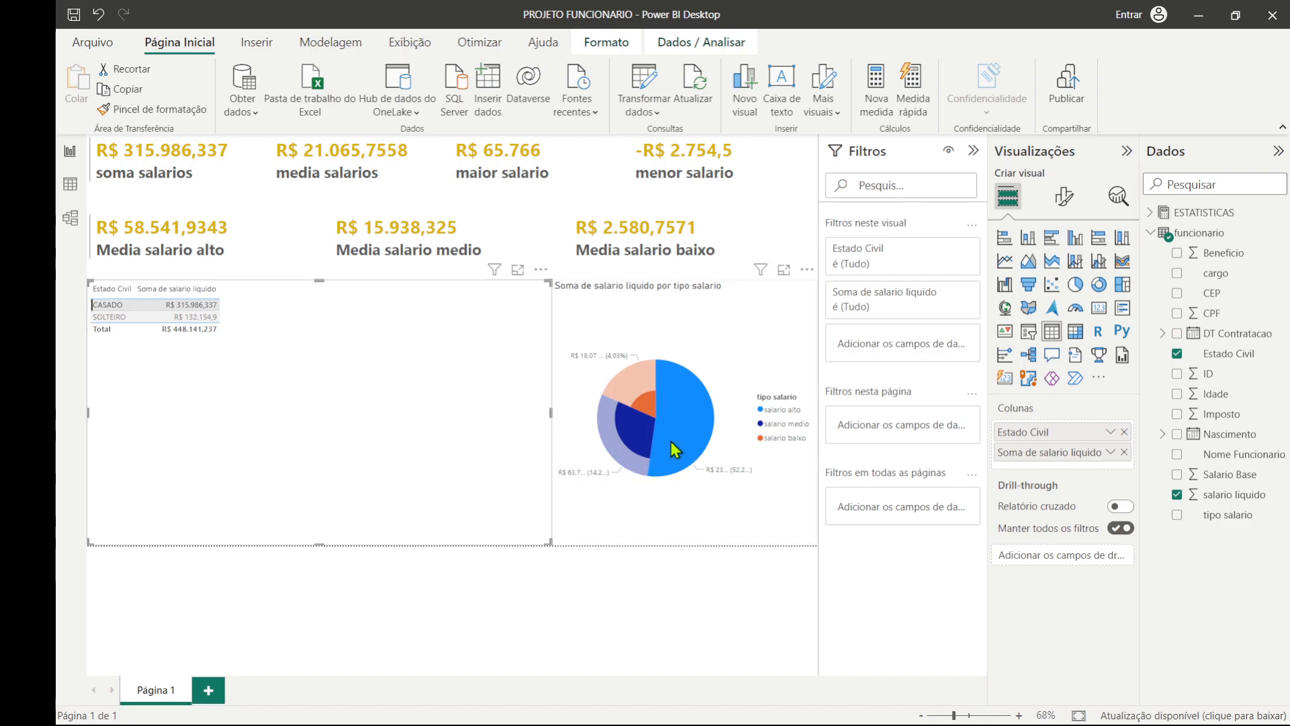
click(197, 317)
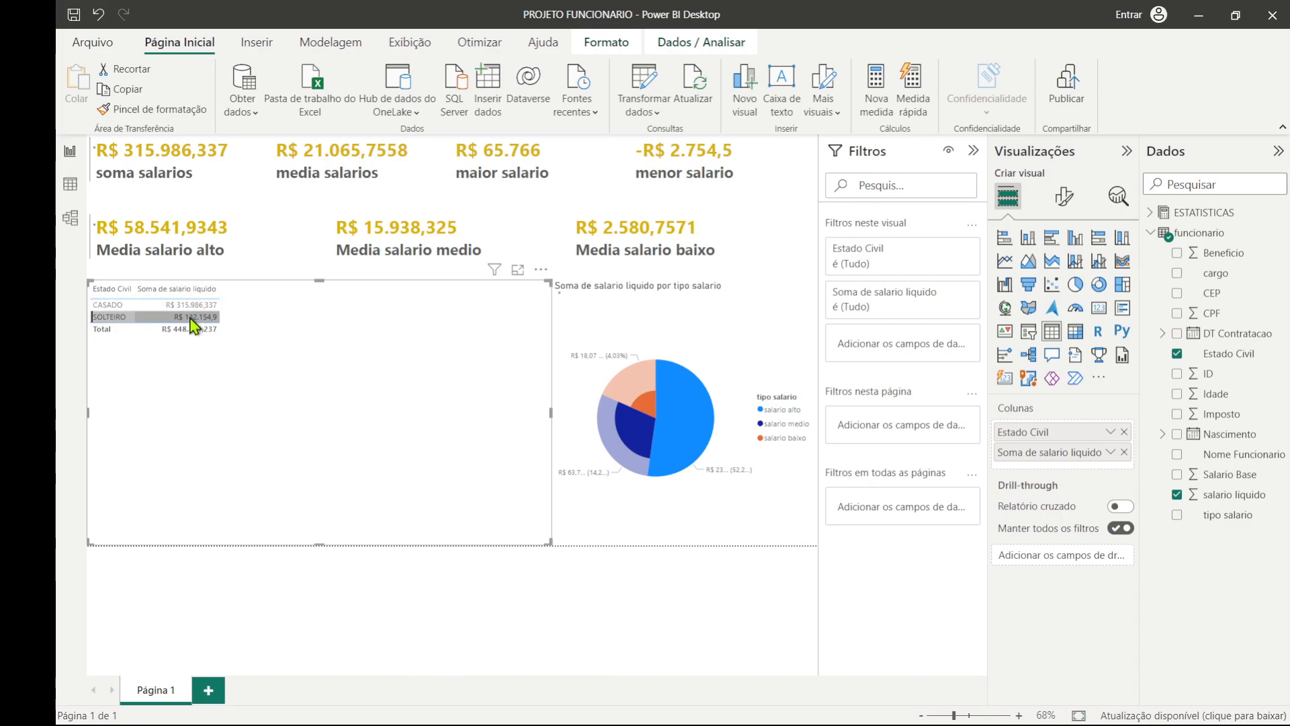
click(113, 317)
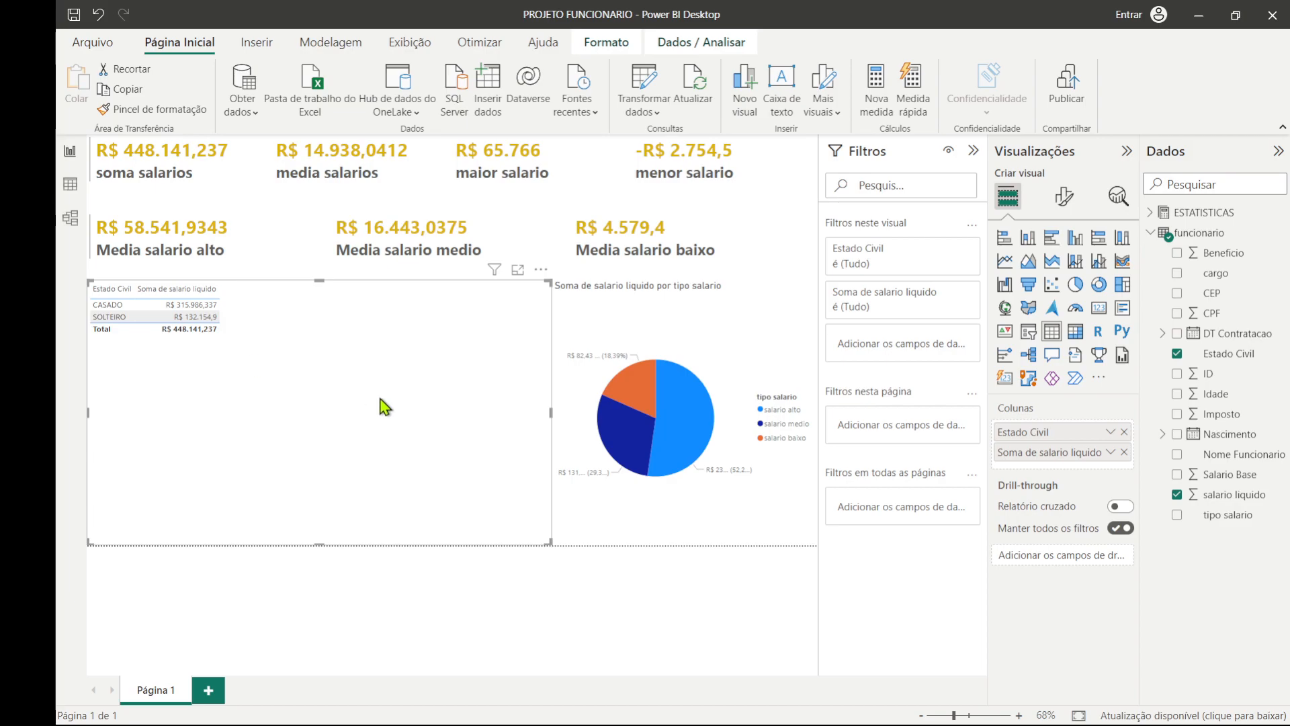
click(686, 415)
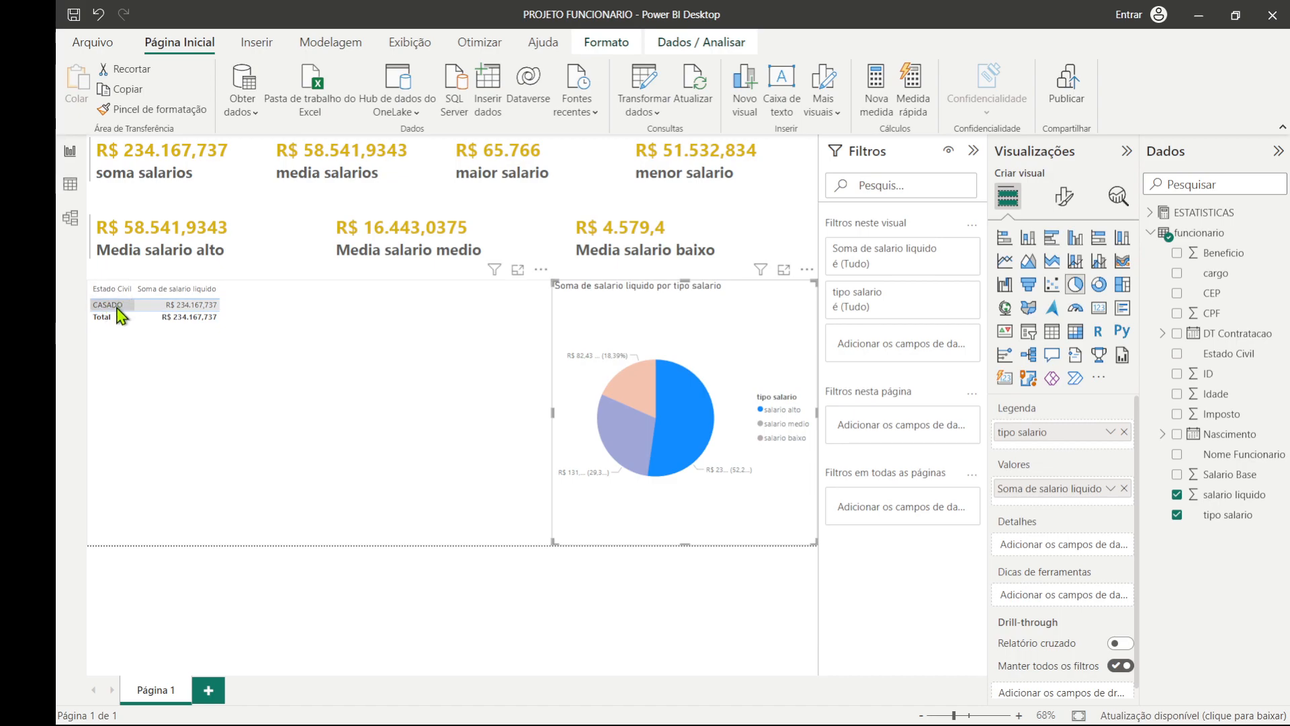
Cross-filter the report by the salario baixo, salario medio and salario alto pie slices and the CASADO and SOLTEIRO table rows to compare the cards.
click(162, 393)
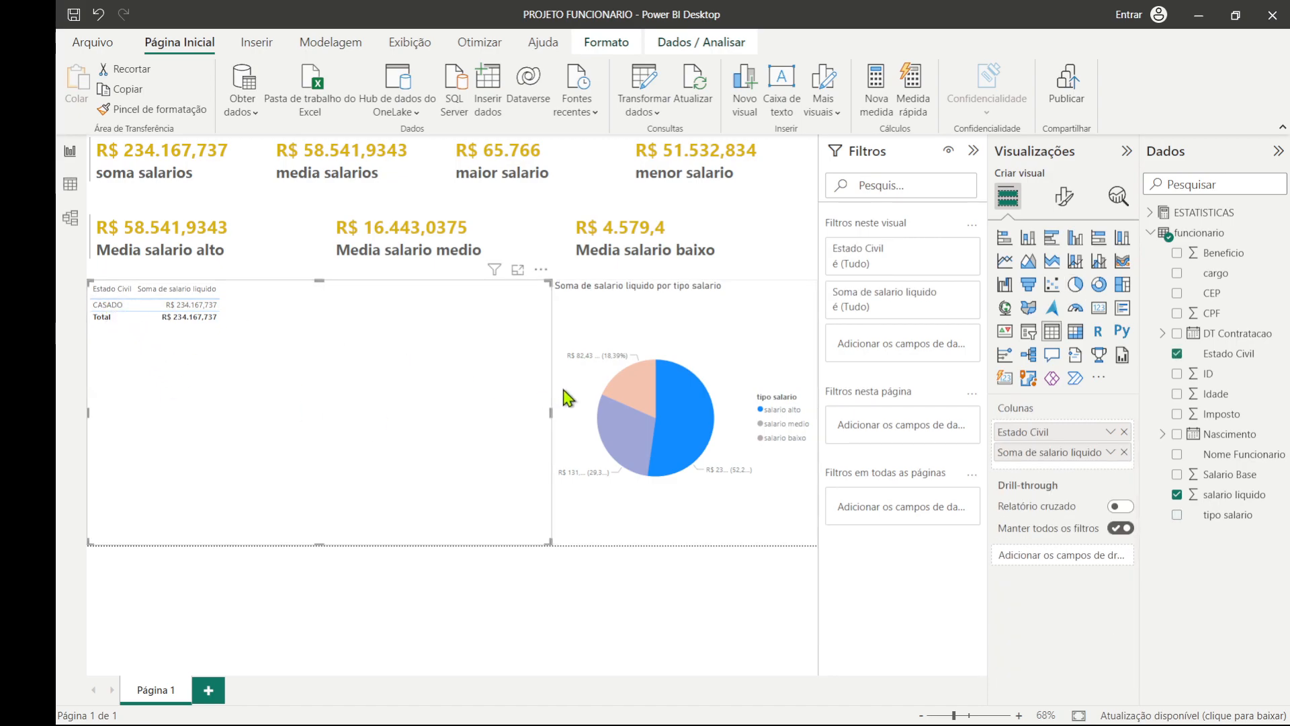
click(631, 389)
click(612, 430)
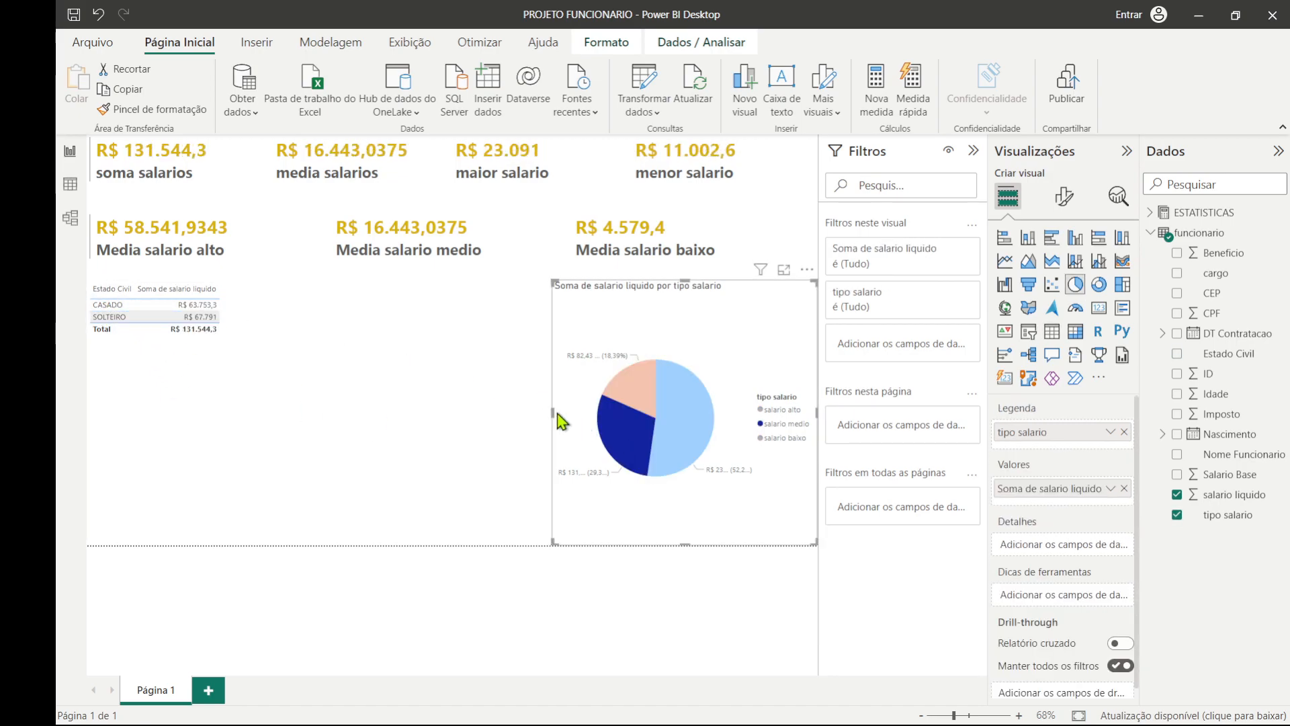
click(131, 310)
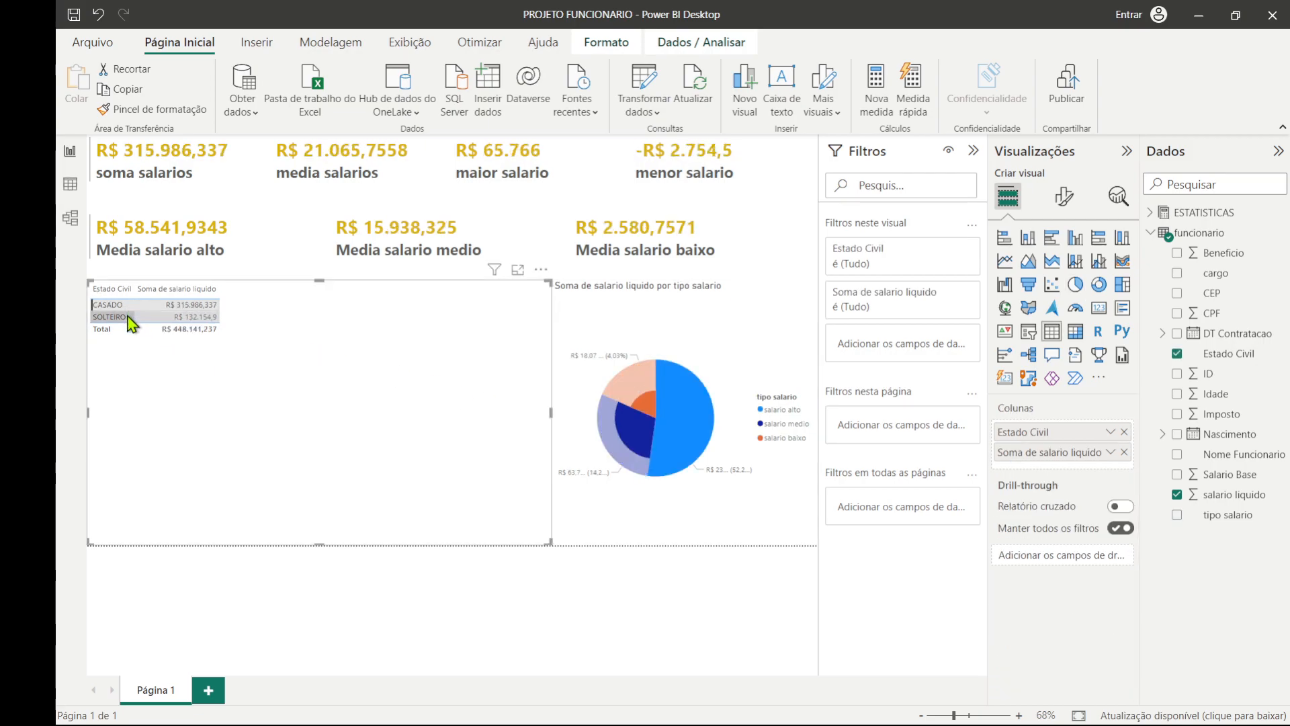
click(129, 317)
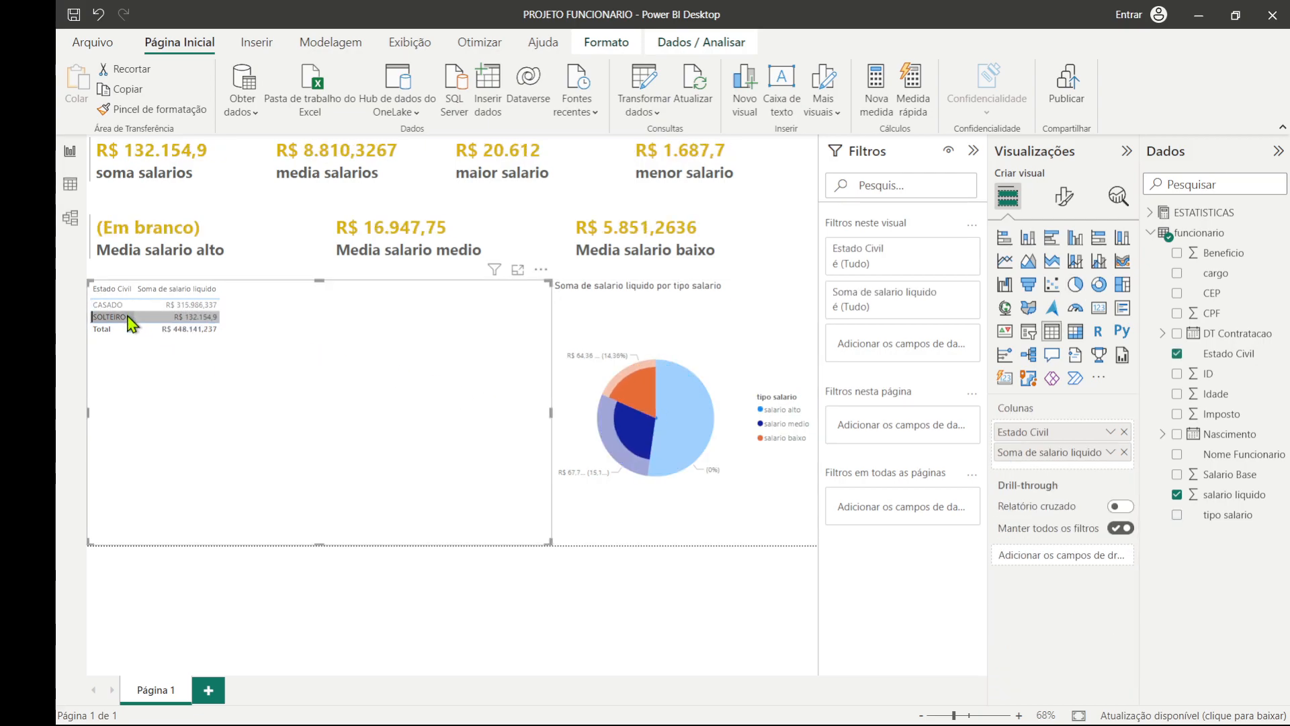
click(643, 390)
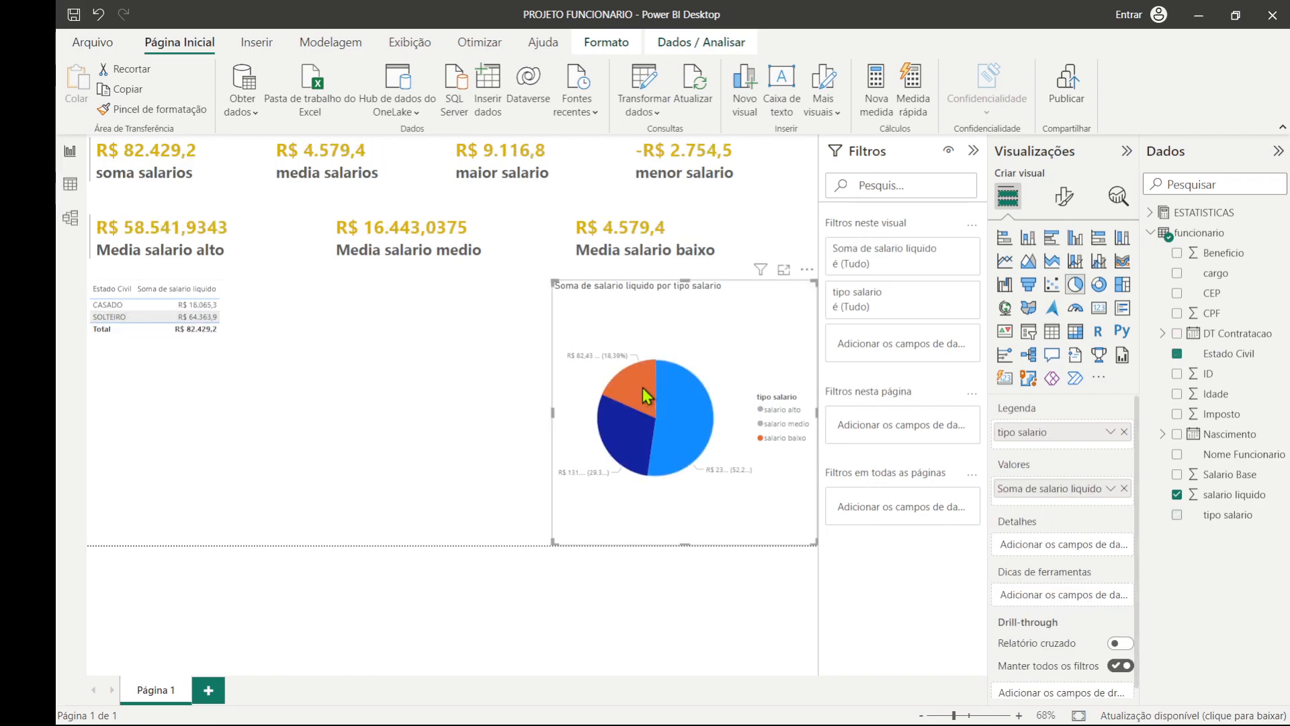
click(699, 437)
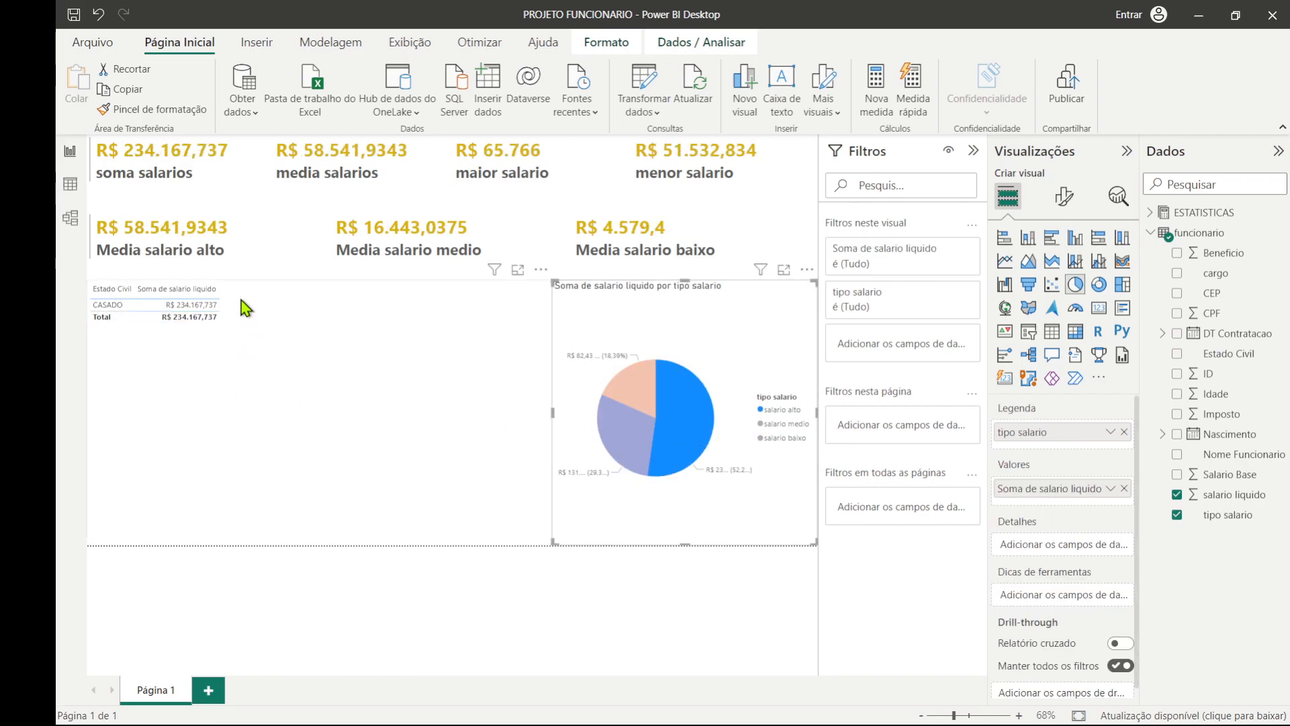
Add the cargo field as a third column of the Estado Civil table.
click(108, 308)
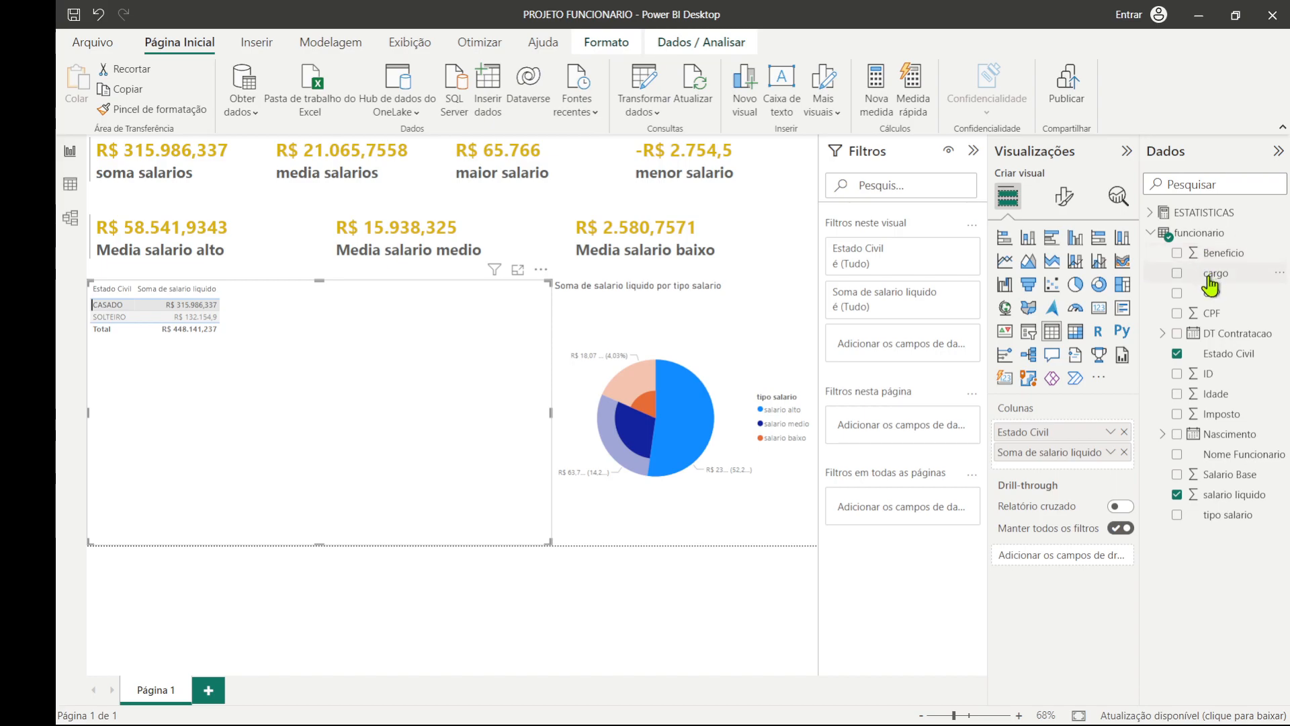
drag(1209, 274, 426, 334)
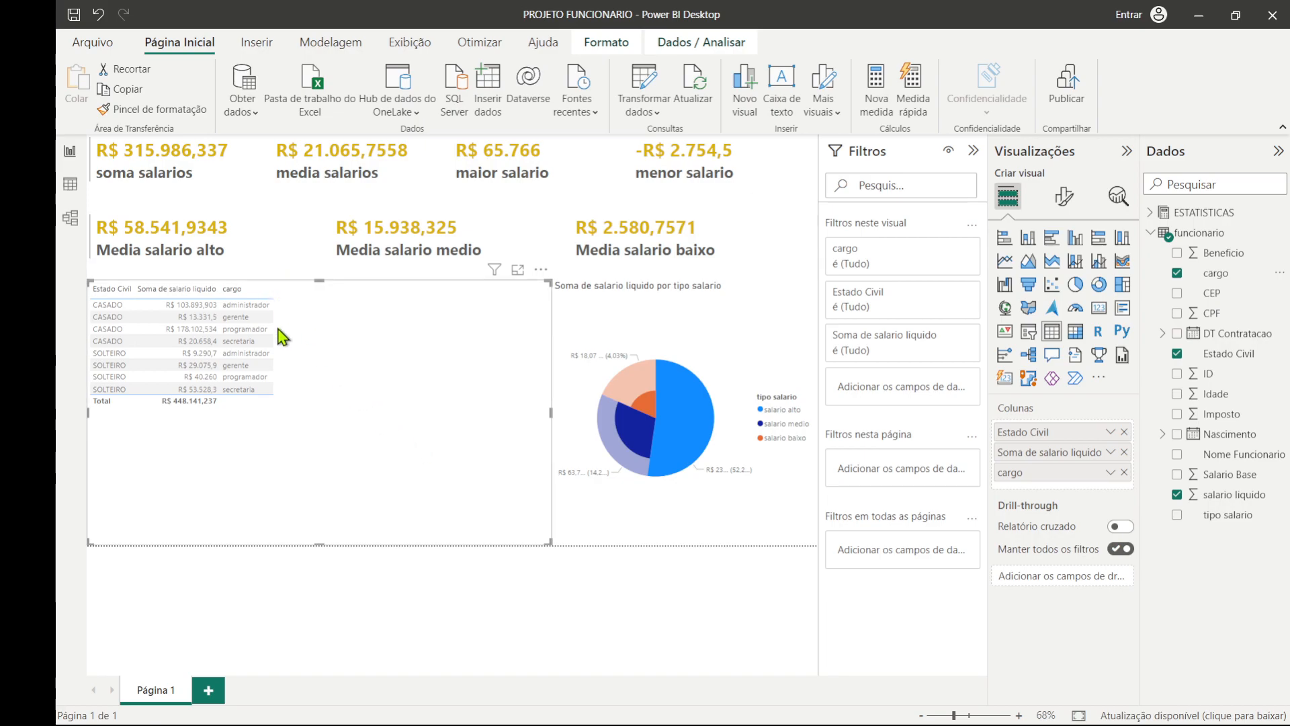
Examine the report filtered by the SOLTEIRO programador row, the CASADO programador row and the salario alto pie slice.
click(261, 383)
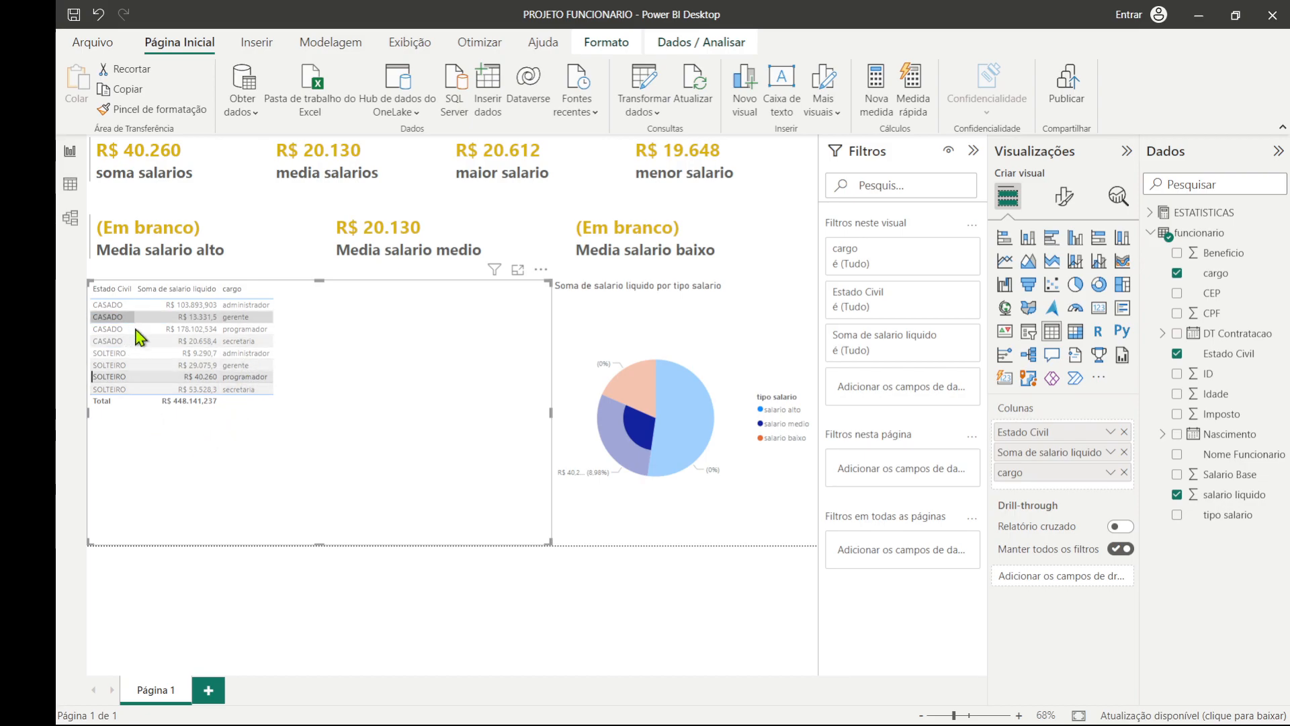
click(252, 329)
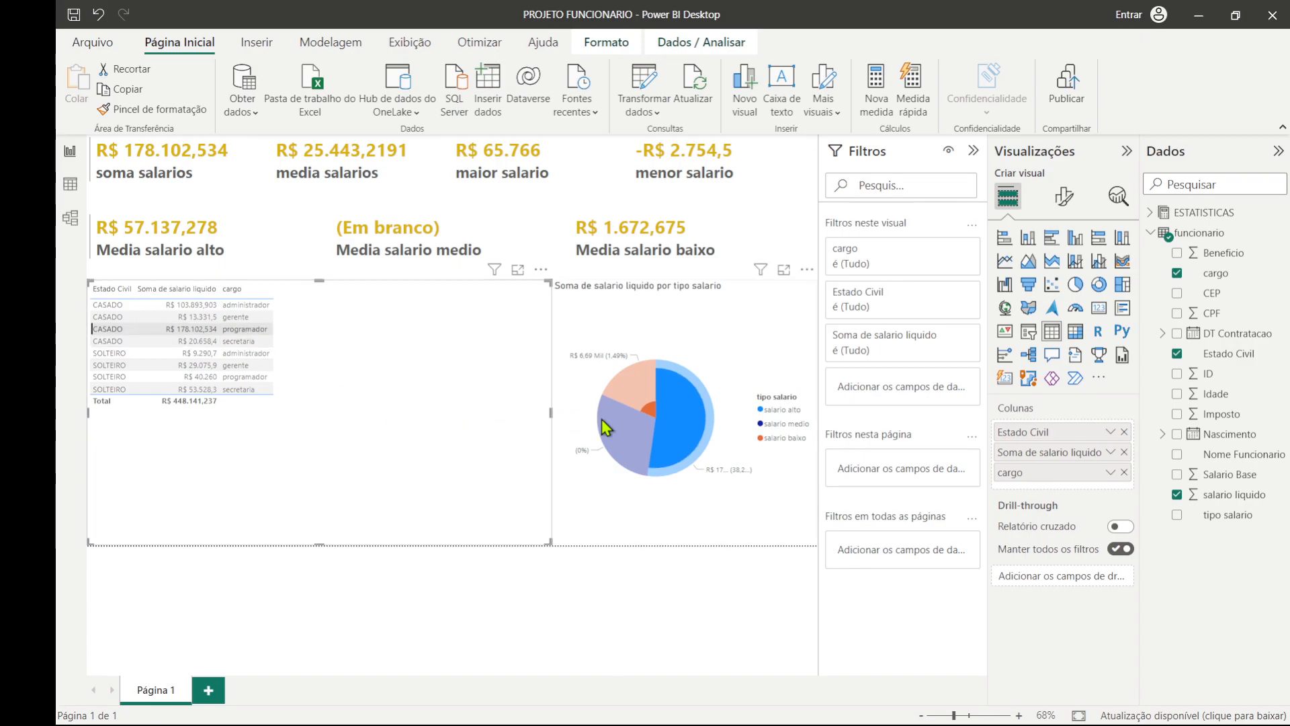
click(766, 411)
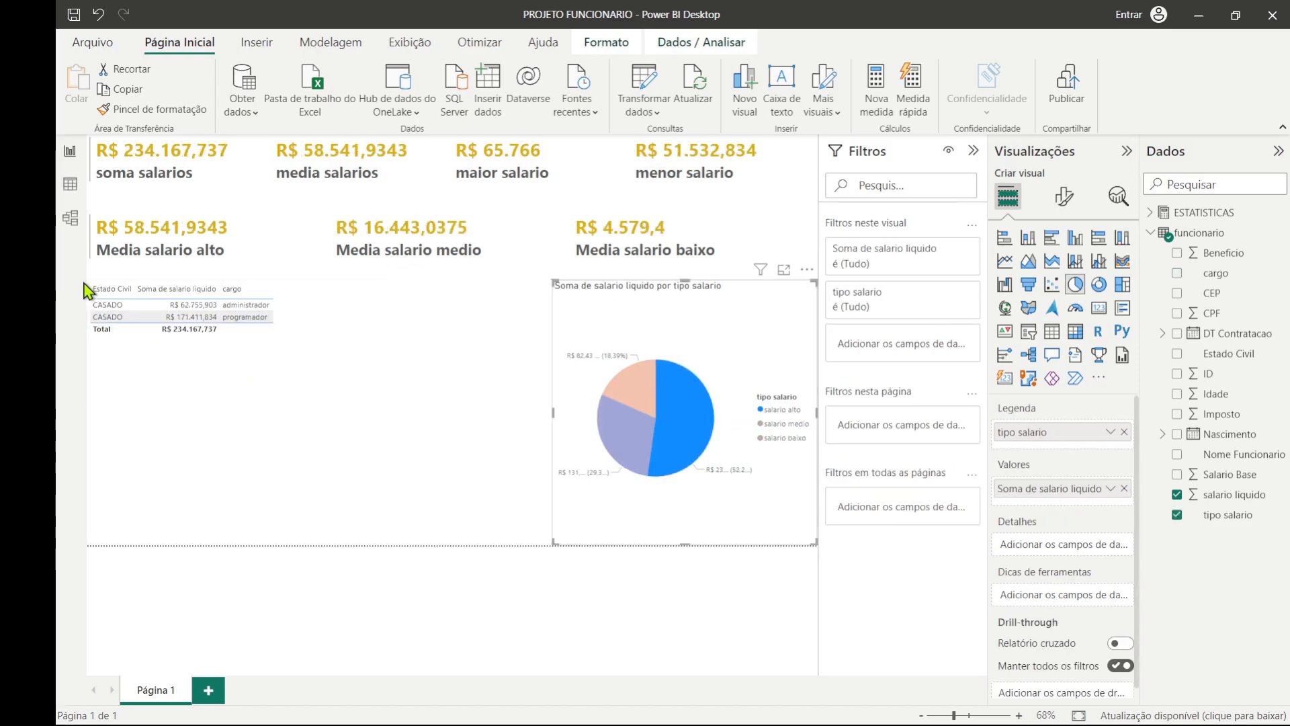
Try Idade as a fourth table column, checking the Idade data in the Power Query editor before removing the field.
click(252, 317)
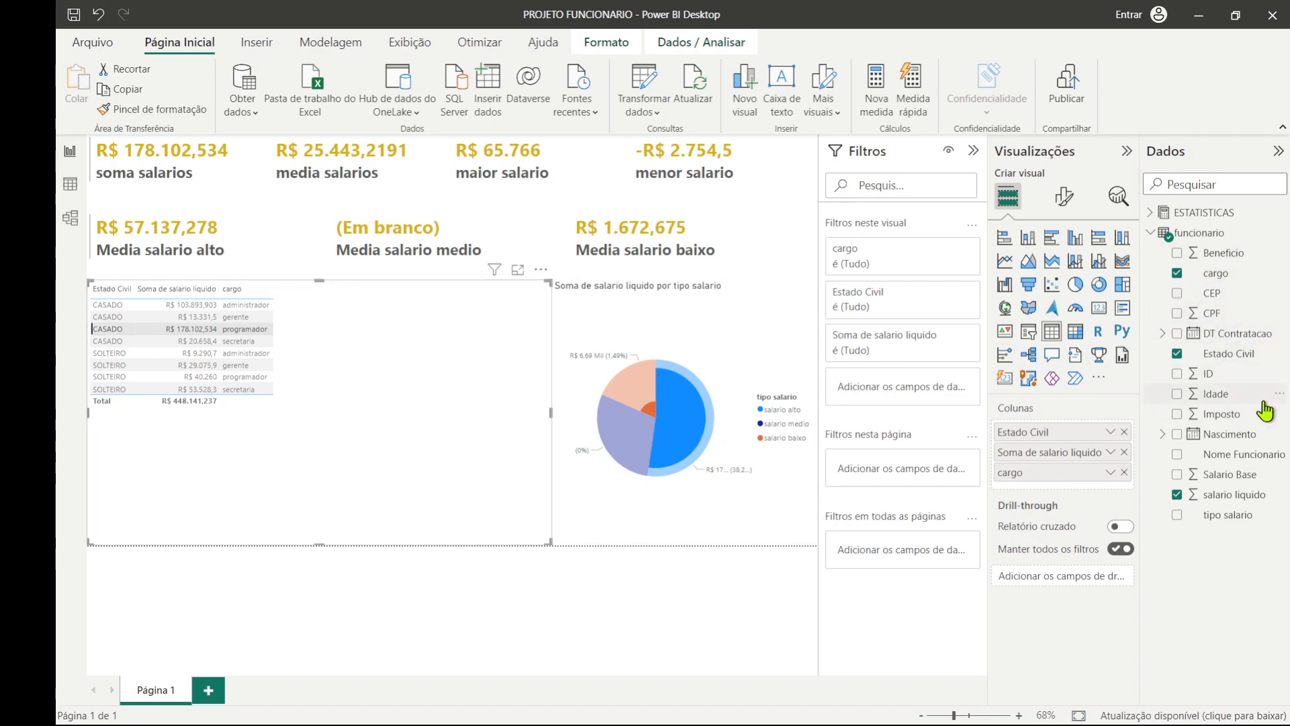
drag(1237, 402, 385, 317)
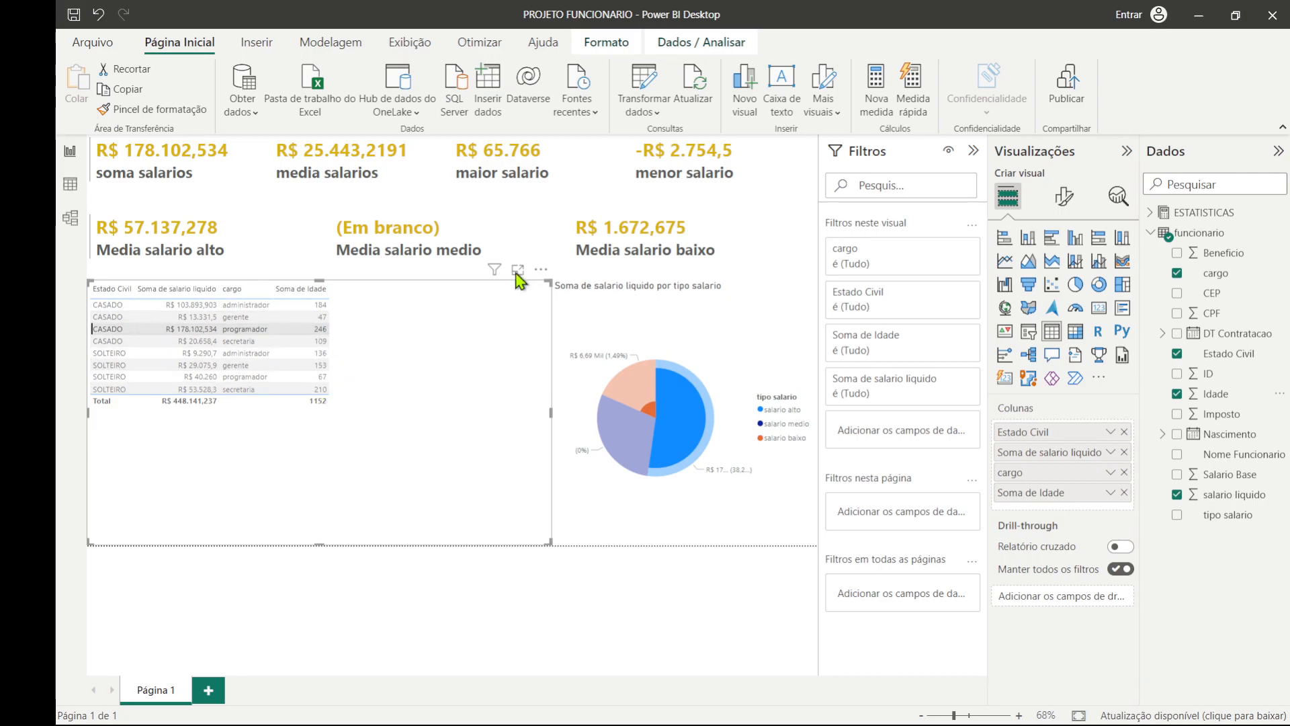
click(643, 82)
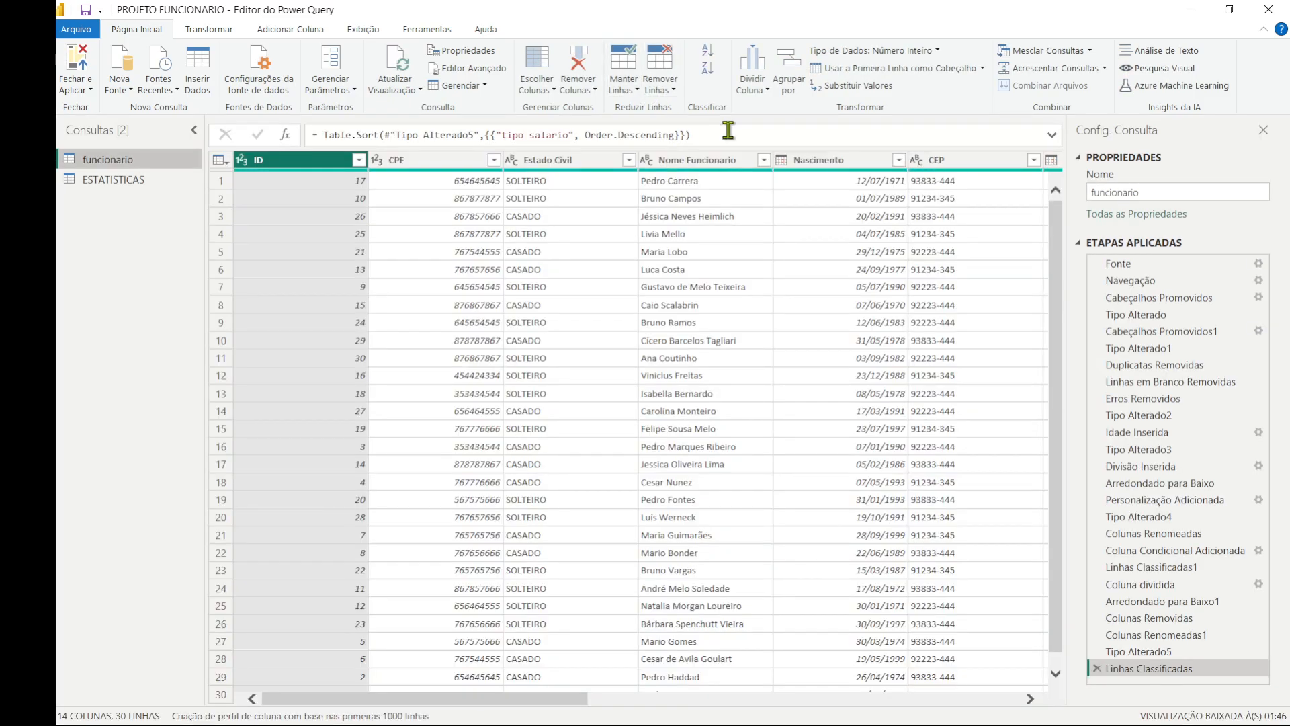
drag(496, 698, 988, 599)
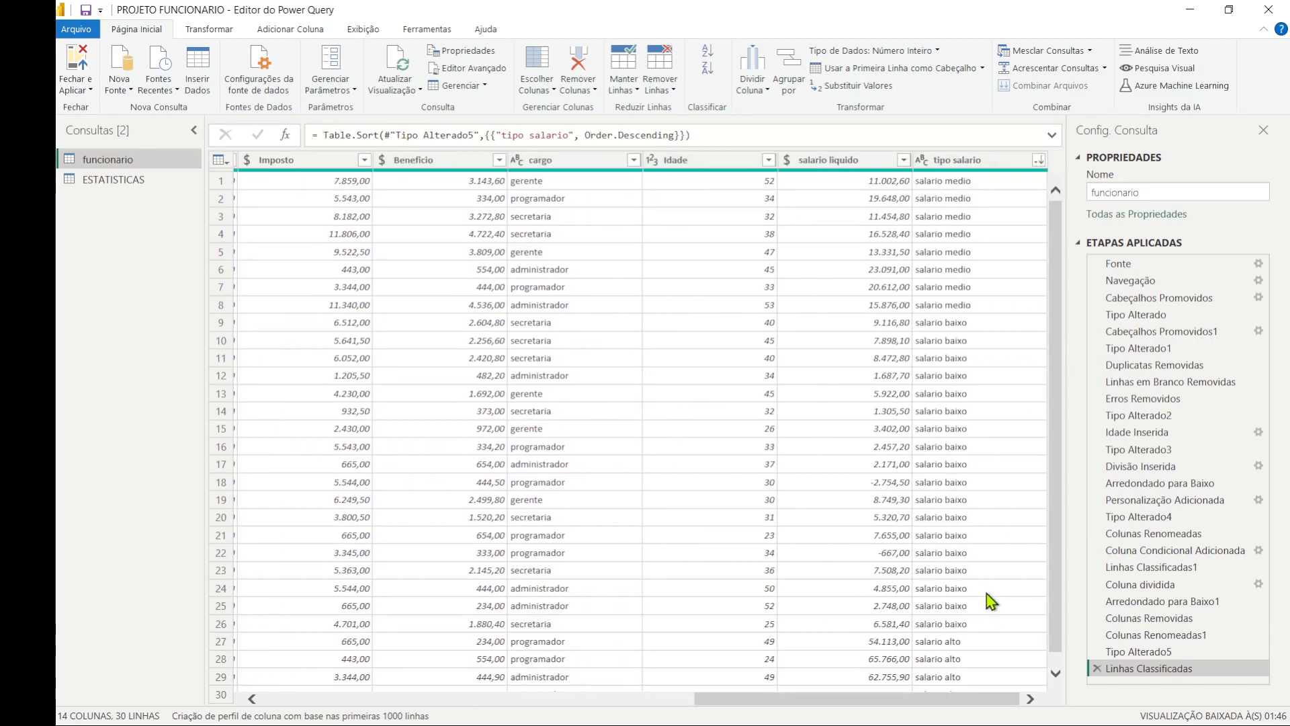
click(697, 164)
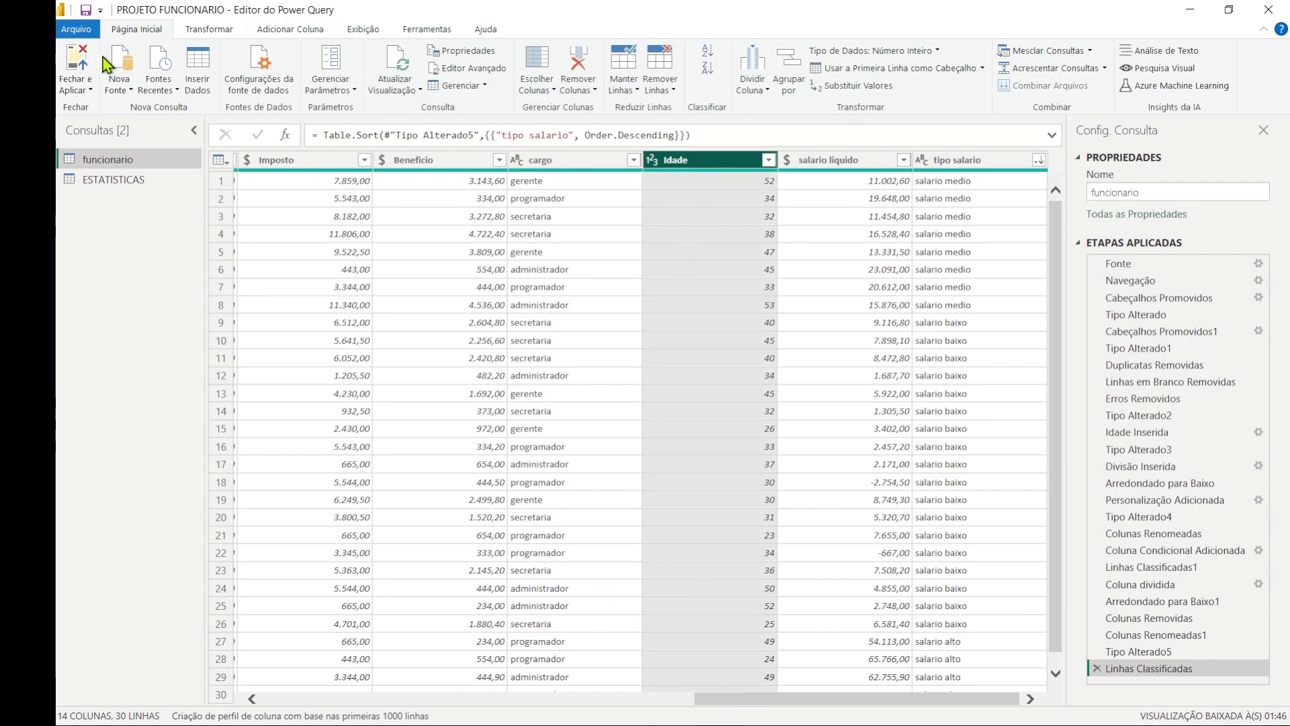
click(76, 64)
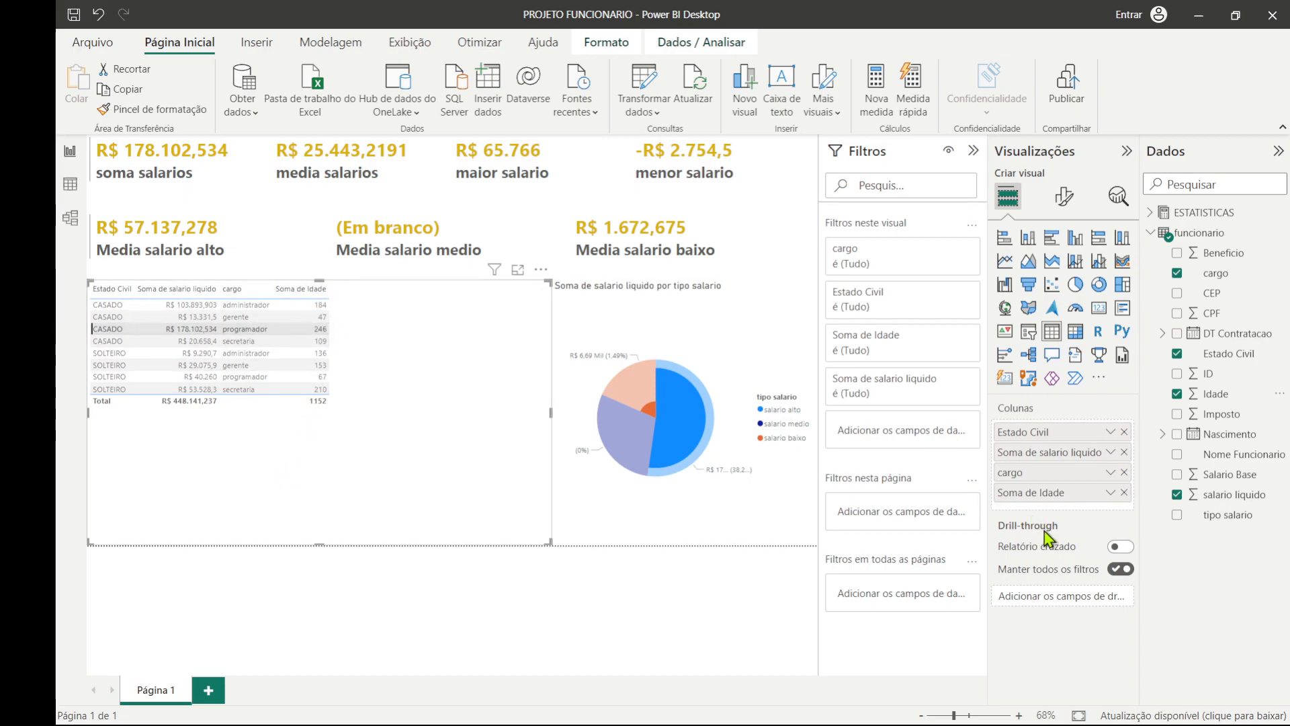
click(1125, 492)
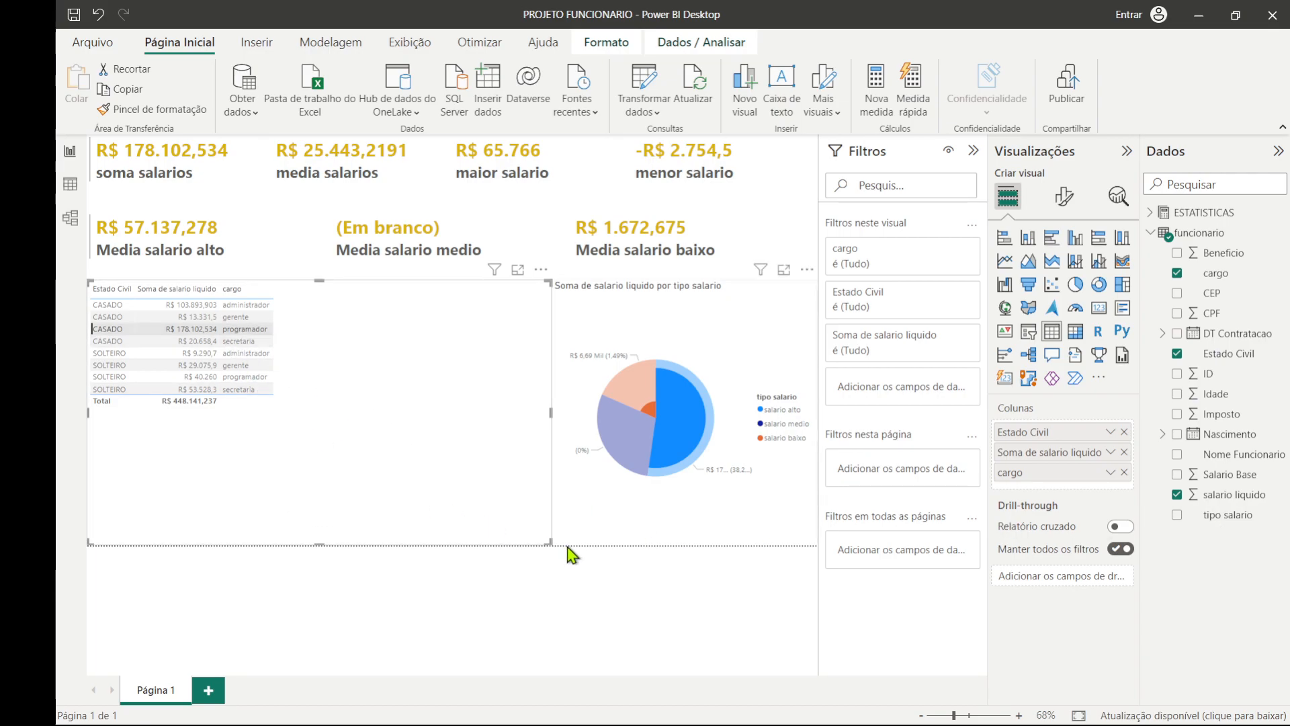
Shrink the table to fit its three columns and place a new matrix visual between it and the pie chart.
drag(551, 543, 296, 422)
click(437, 524)
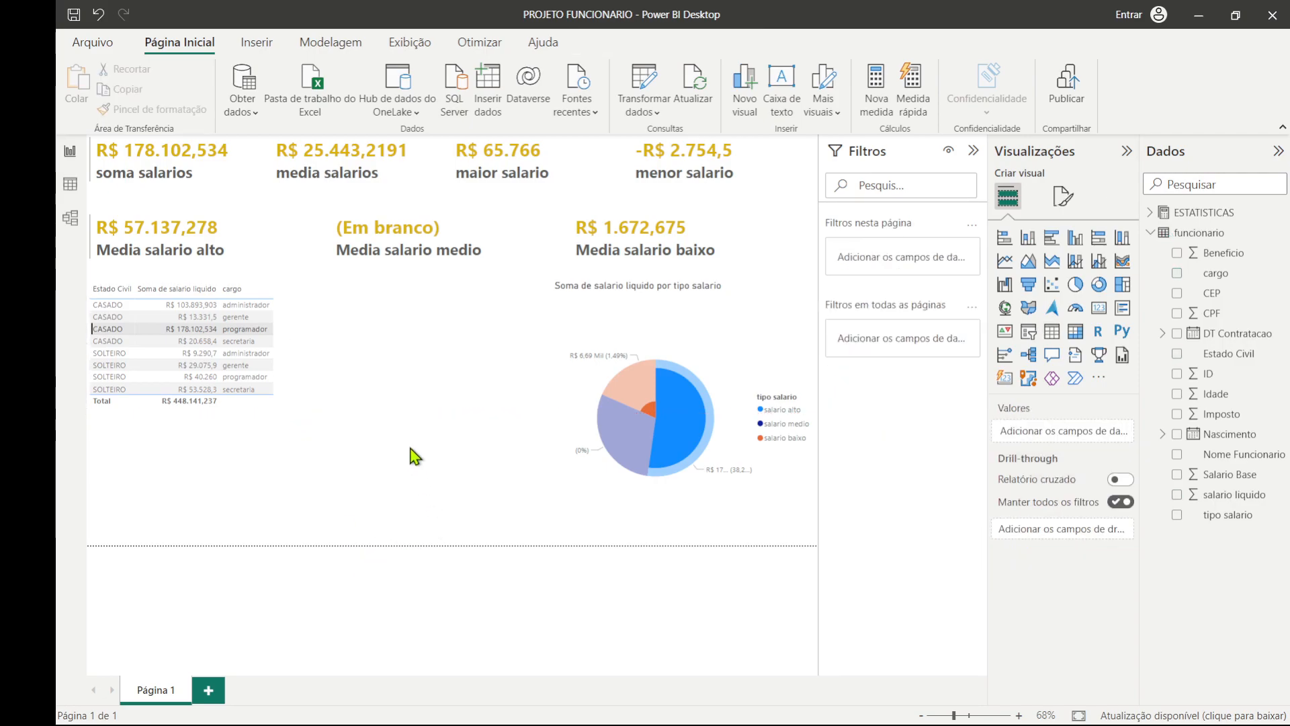
click(1076, 337)
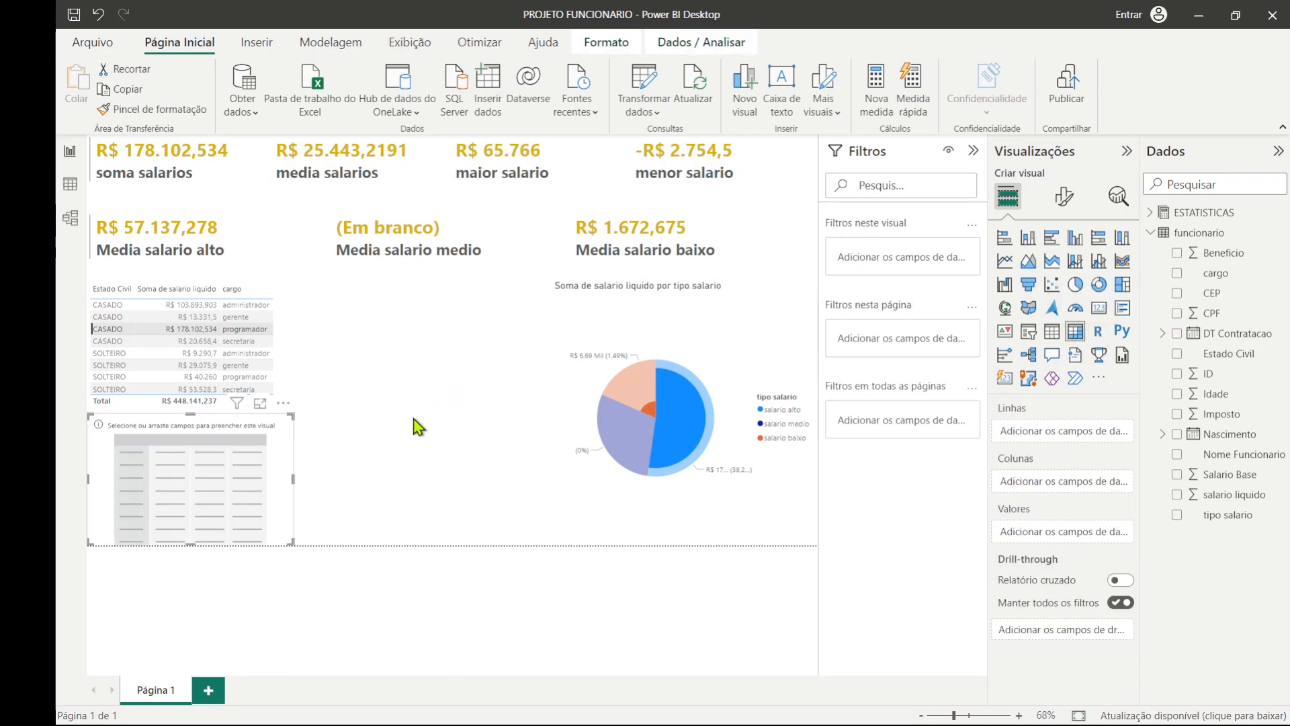
drag(194, 452, 431, 441)
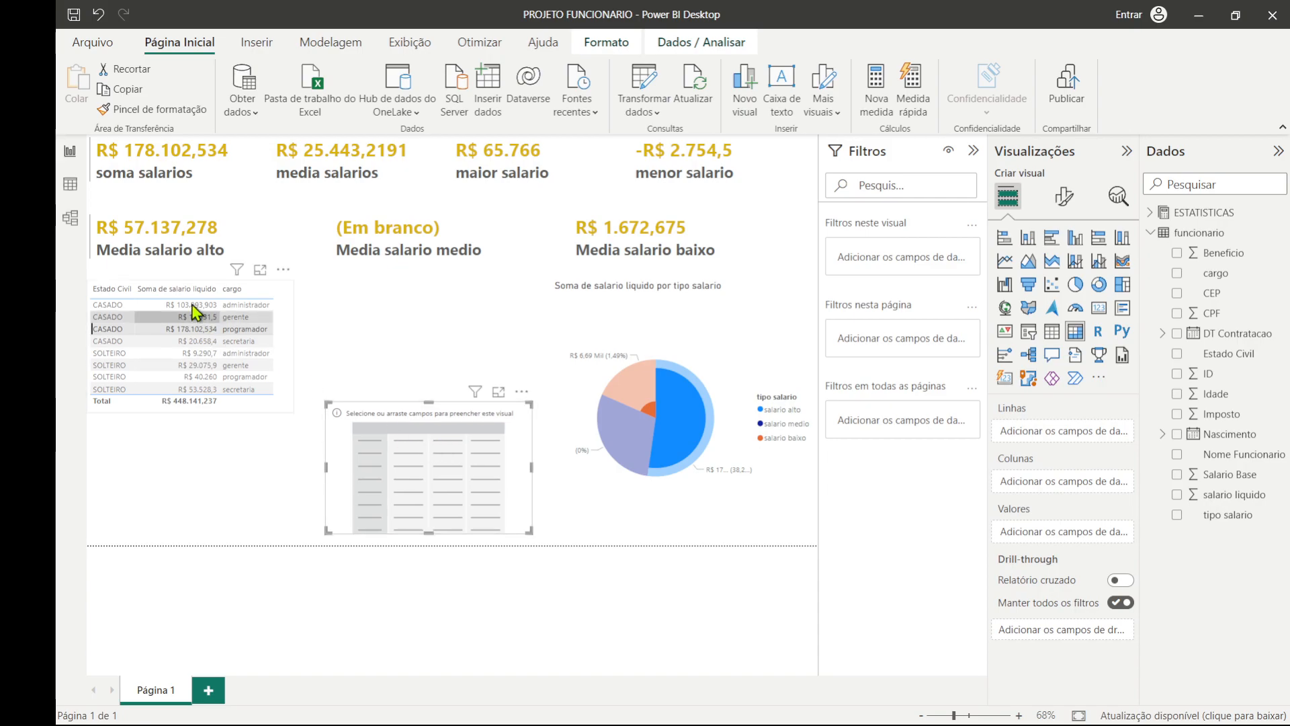
Move the table to the lower left of the page with slightly less height, and enlarge the matrix up and left over it.
drag(192, 340, 183, 457)
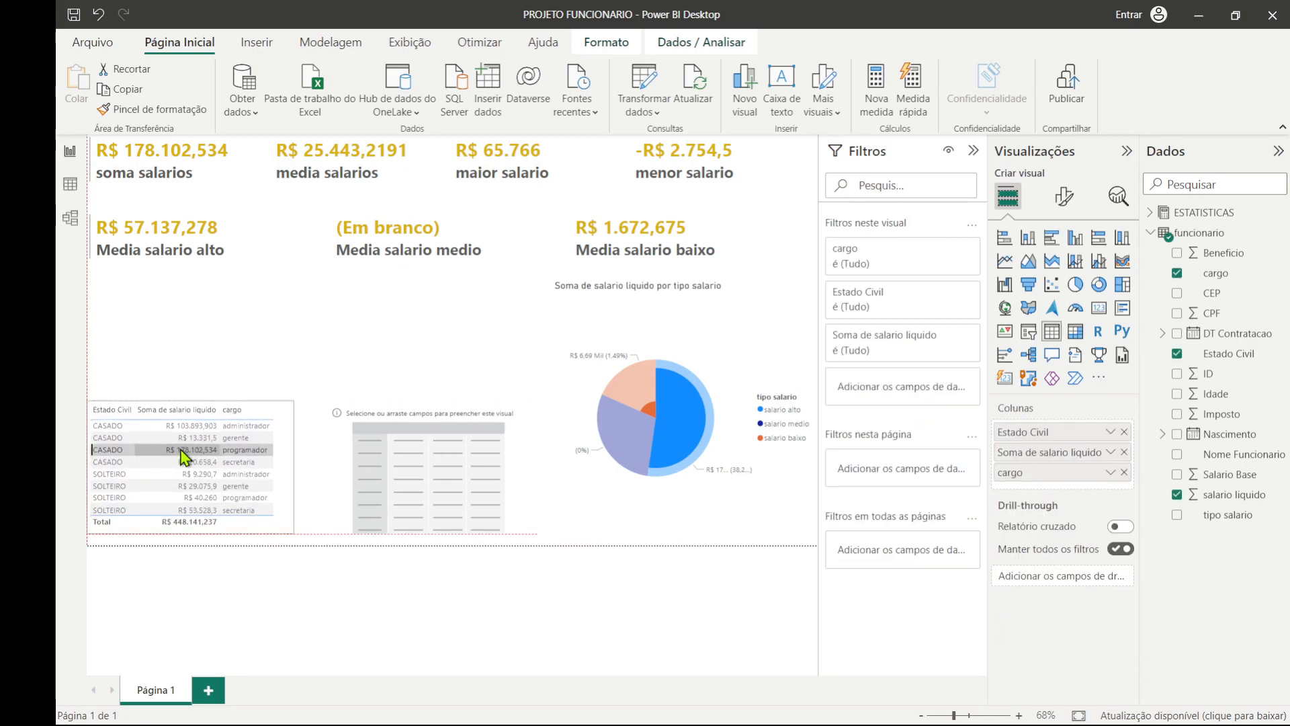
click(289, 411)
mouse_move(291, 405)
mouse_down()
mouse_move(230, 446)
mouse_move(276, 433)
mouse_move(281, 414)
mouse_move(286, 437)
mouse_move(296, 415)
mouse_move(298, 430)
mouse_up()
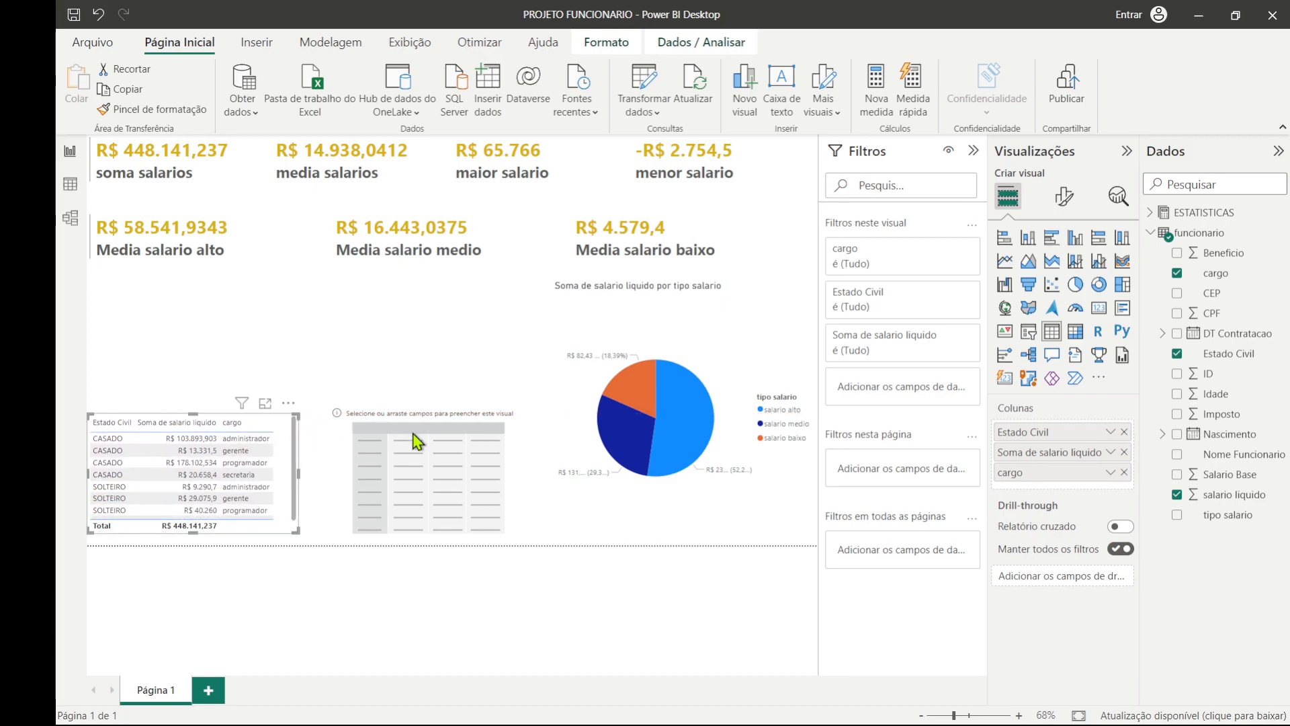
click(406, 437)
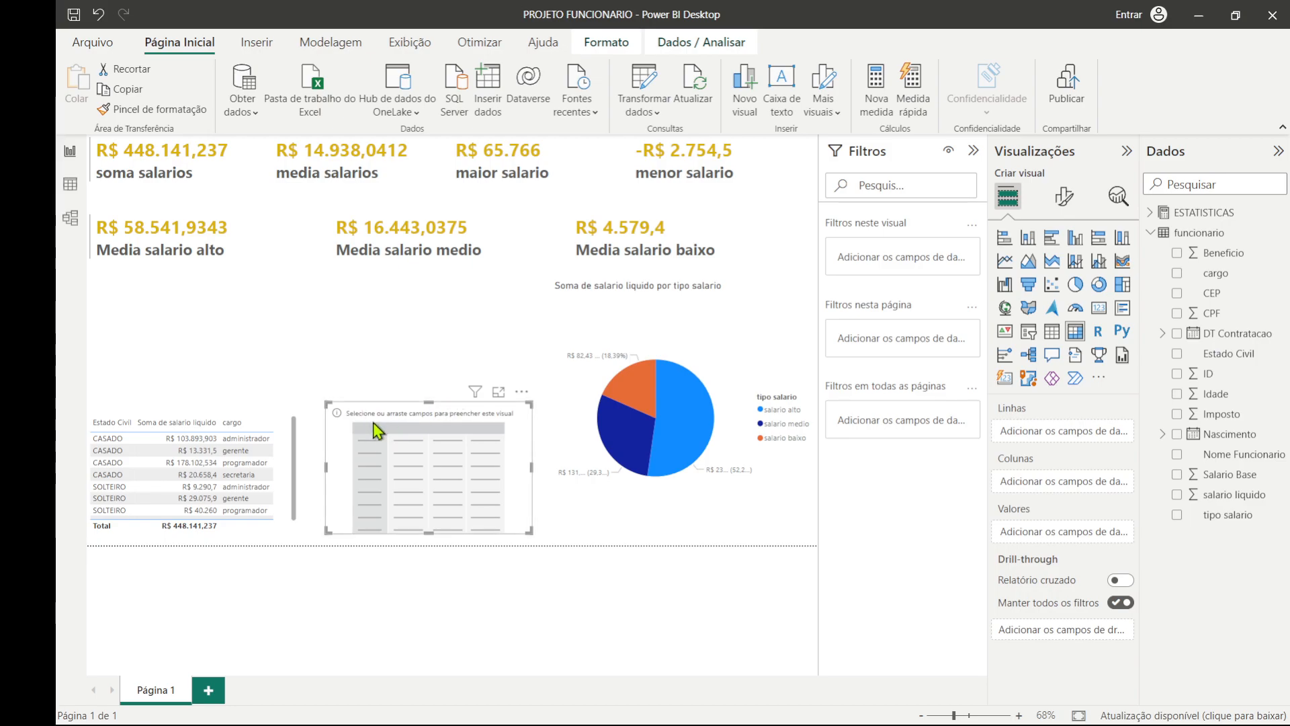
drag(326, 402, 149, 293)
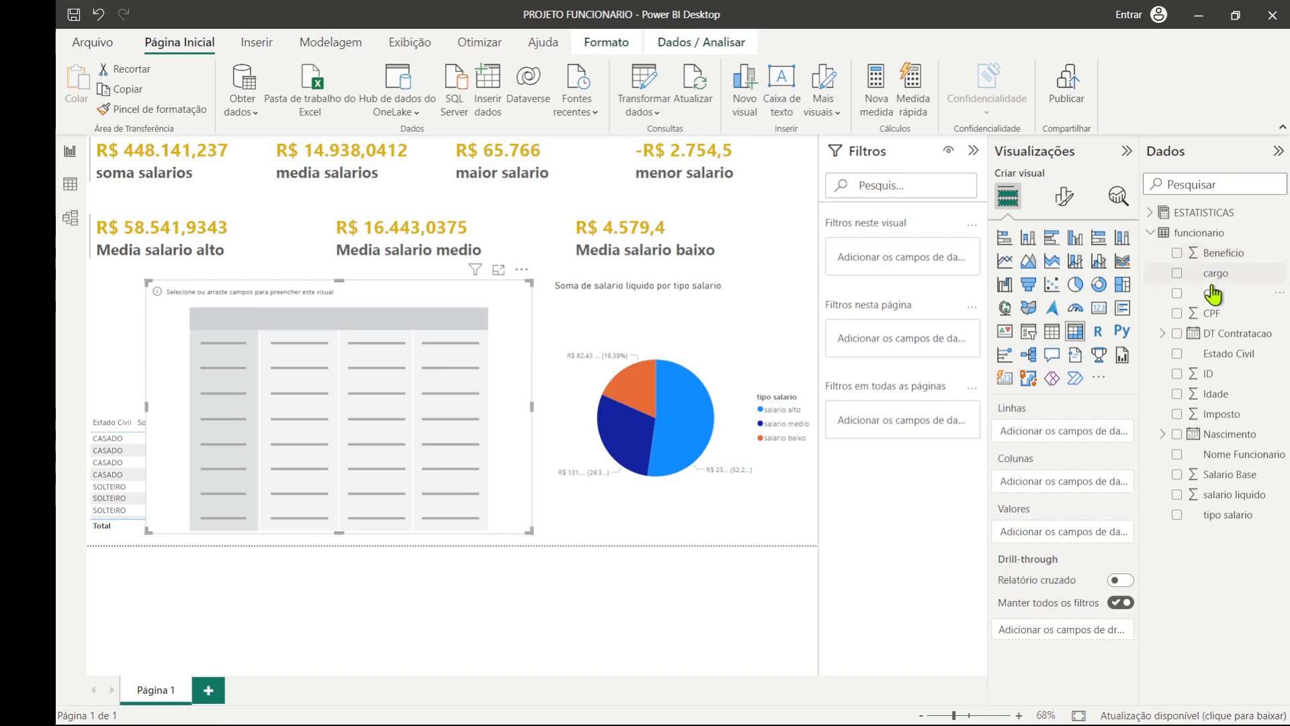
Fill the matrix with cargo as rows, salario liquido as values and Estado Civil as columns.
drag(1215, 273, 295, 346)
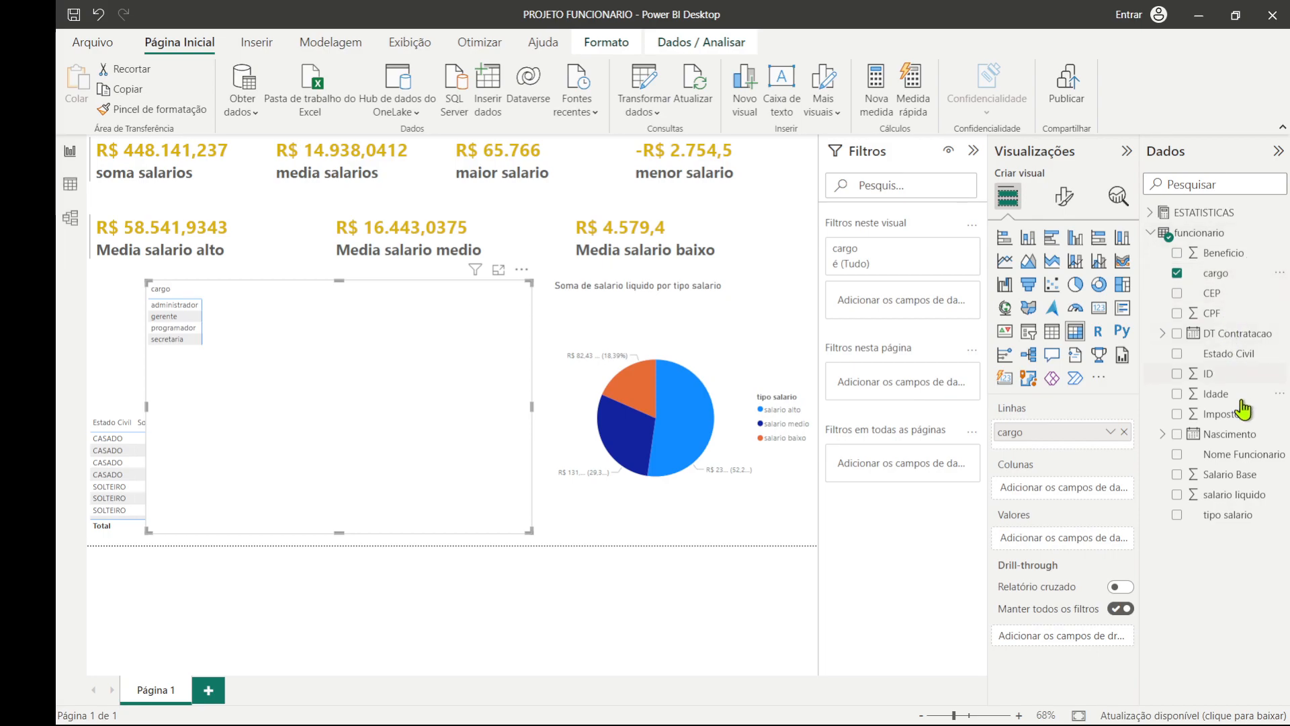
drag(1225, 500, 359, 373)
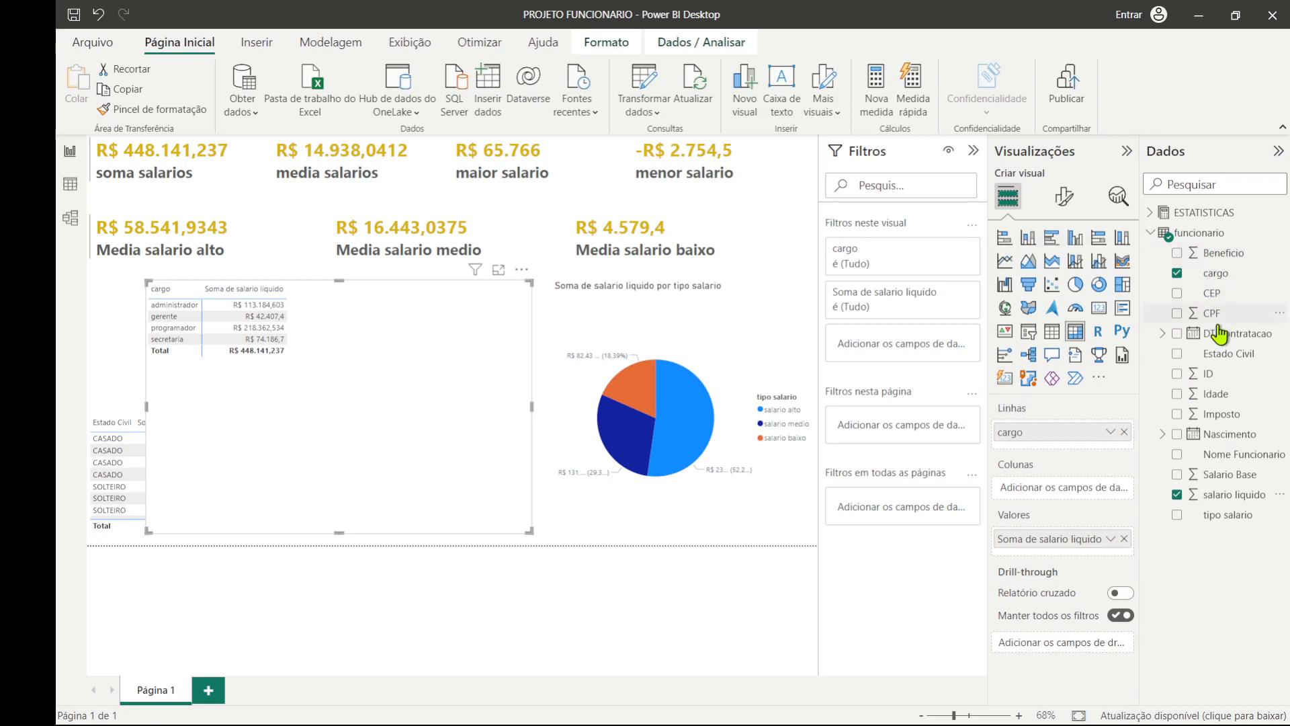
drag(1217, 355, 422, 340)
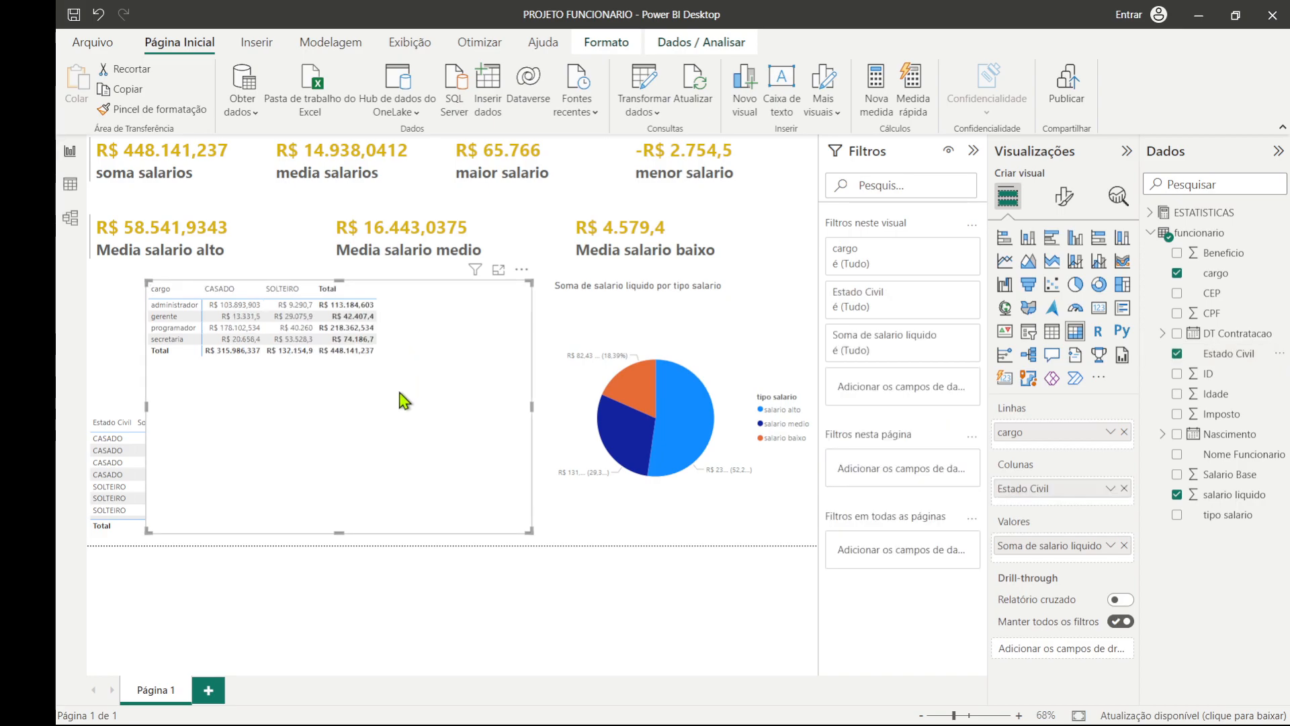
Cross-filter the report by the CASADO programador, CASADO secretaria and SOLTEIRO administrador matrix cells, and clear the selection.
click(239, 328)
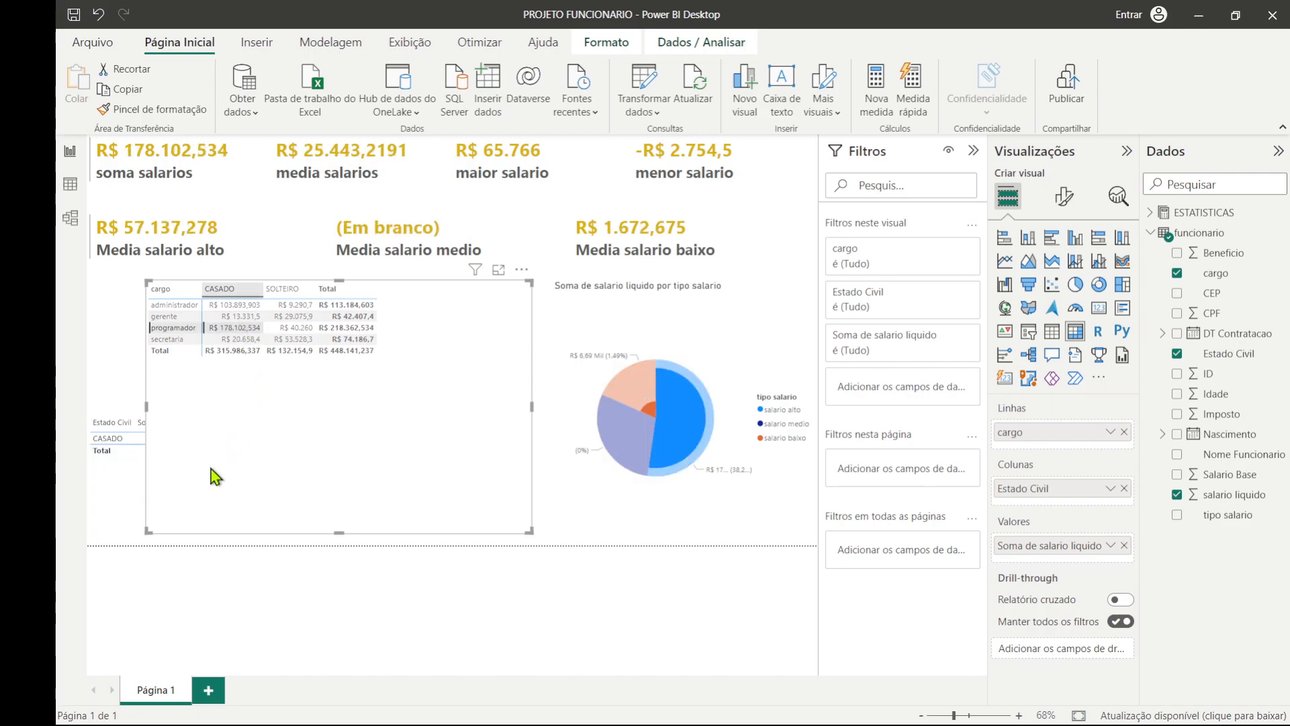
click(260, 338)
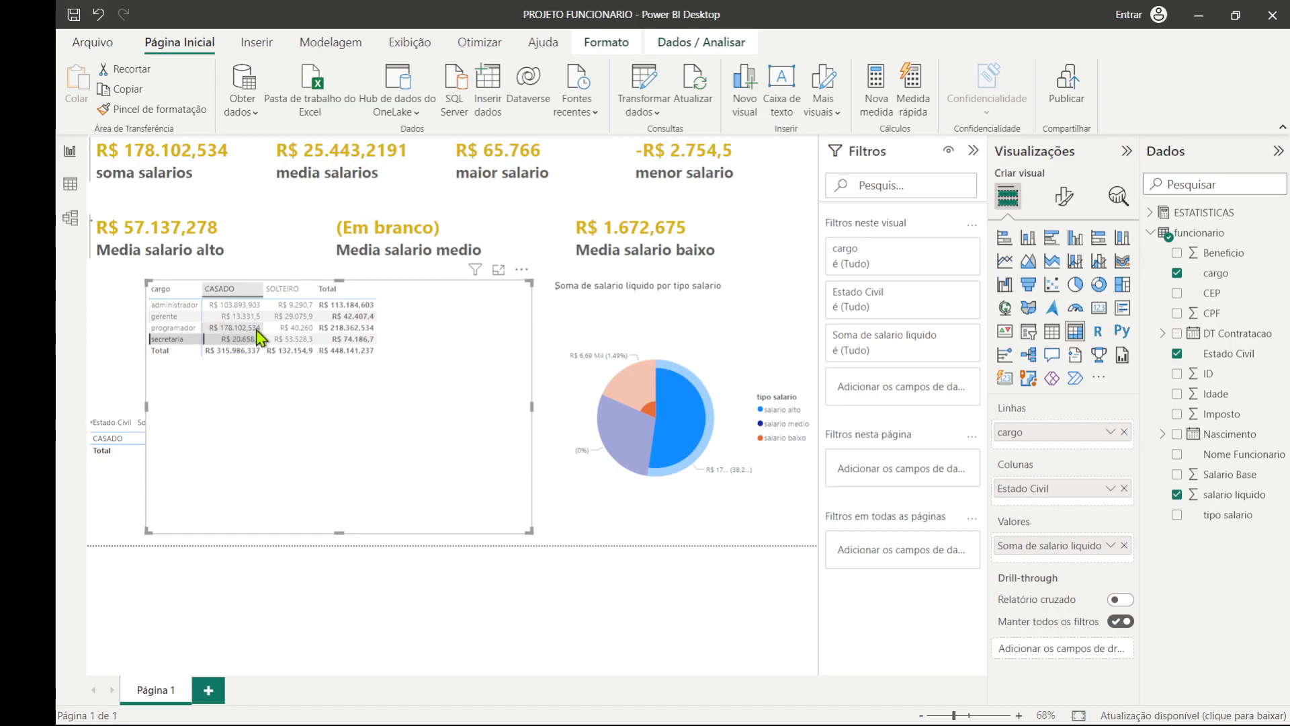
click(298, 306)
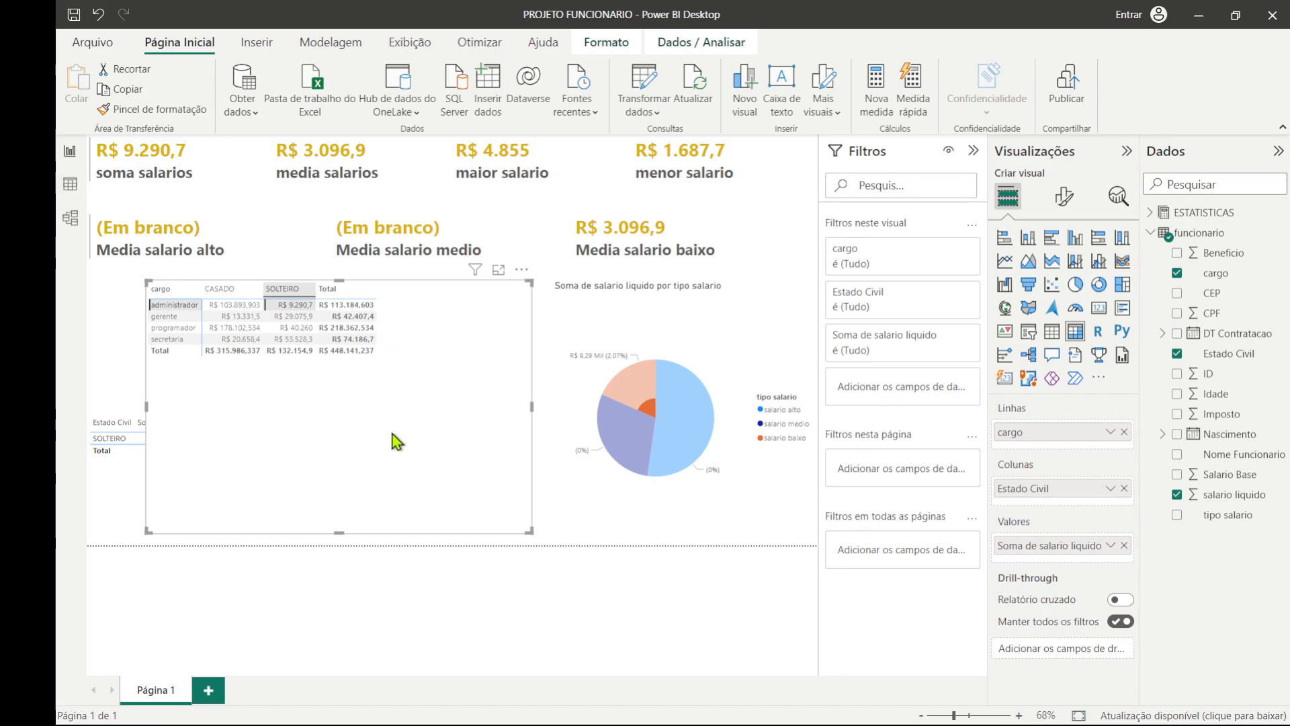
click(351, 442)
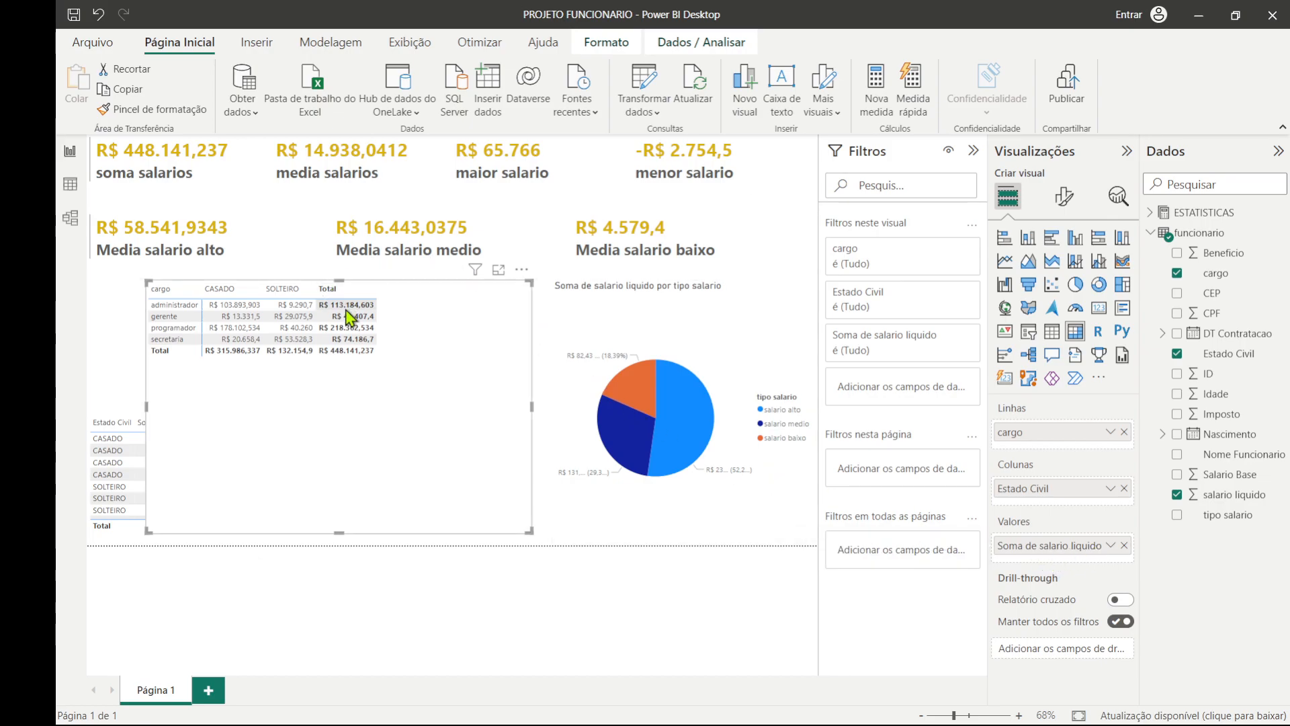
Empty the matrix by removing Estado Civil from its columns, cargo from its rows and salario liquido from its values.
click(1125, 488)
click(1124, 432)
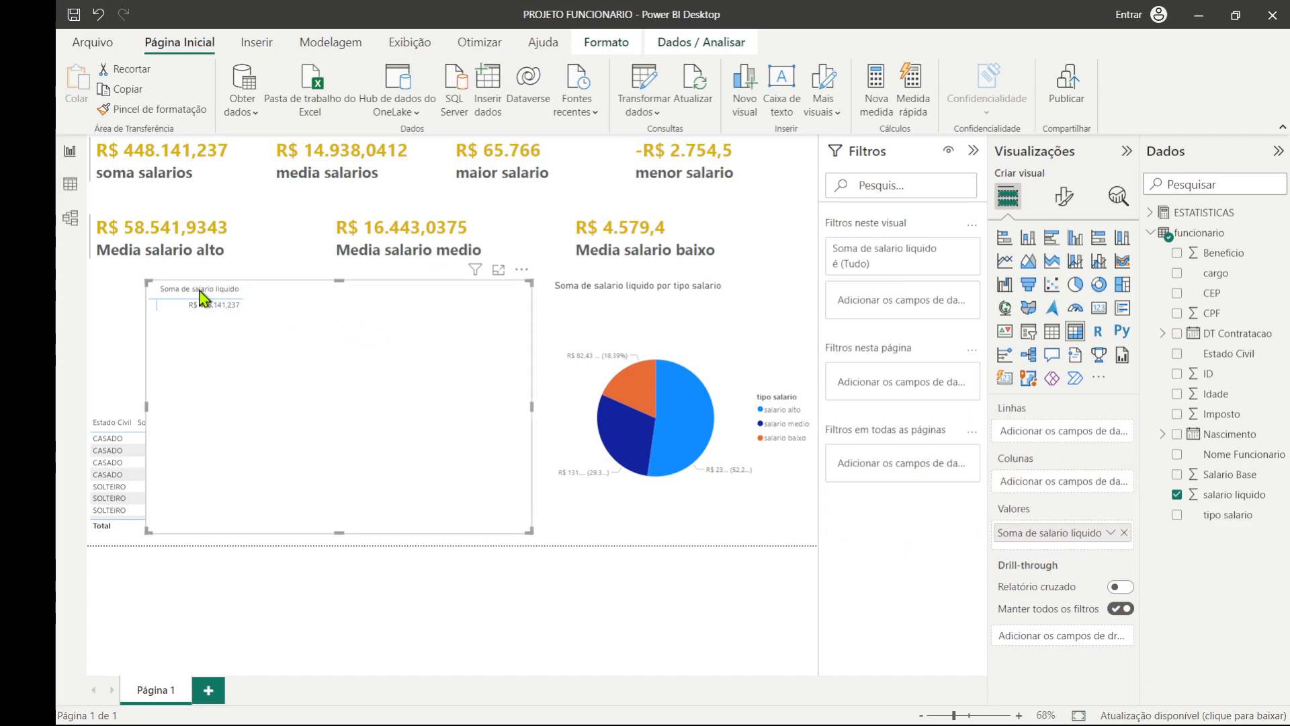
click(1124, 532)
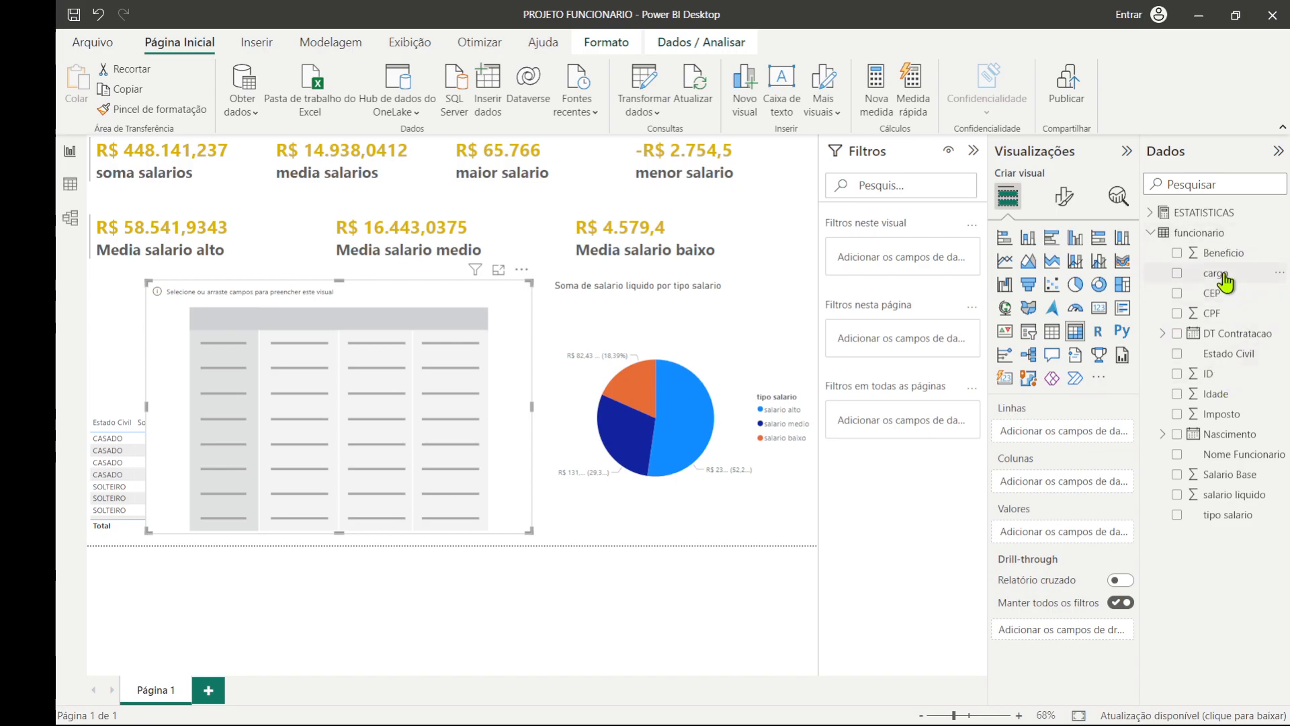
Add cargo and Estado Civil as matrix rows and expand administrador, gerente, programador and secretaria.
drag(1224, 277, 1084, 432)
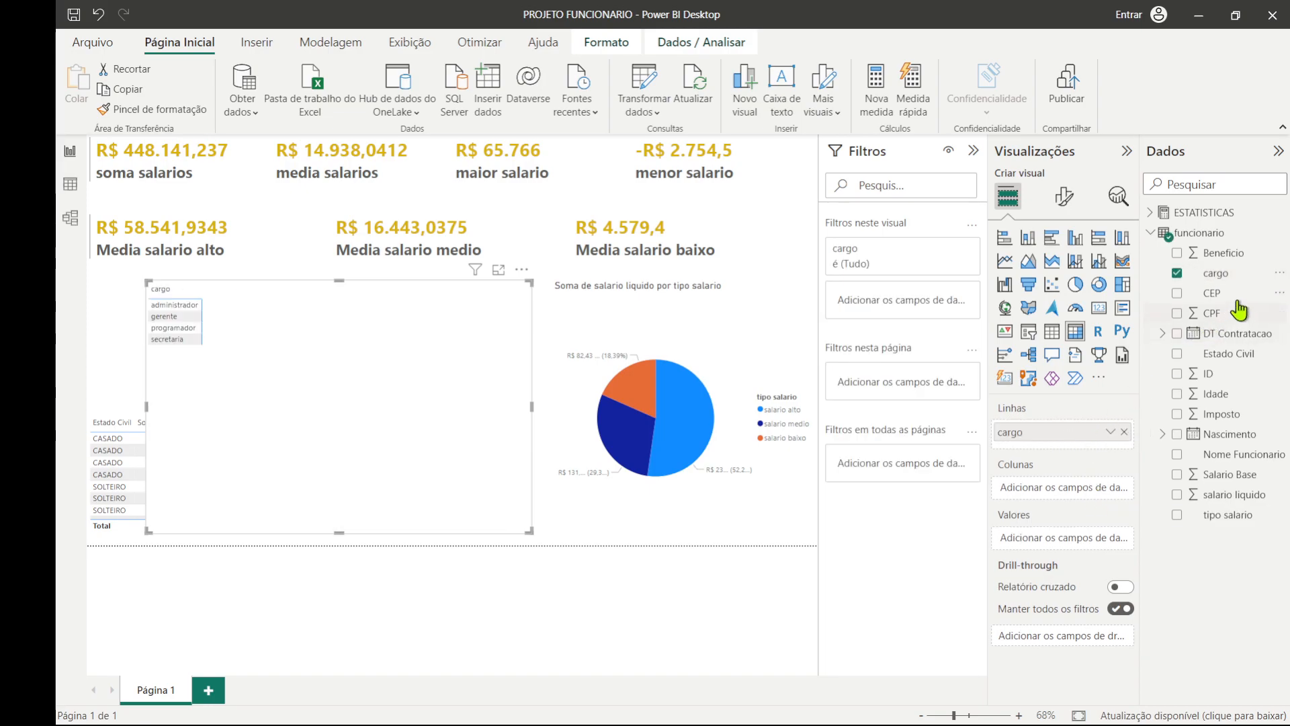
drag(1230, 356, 1071, 444)
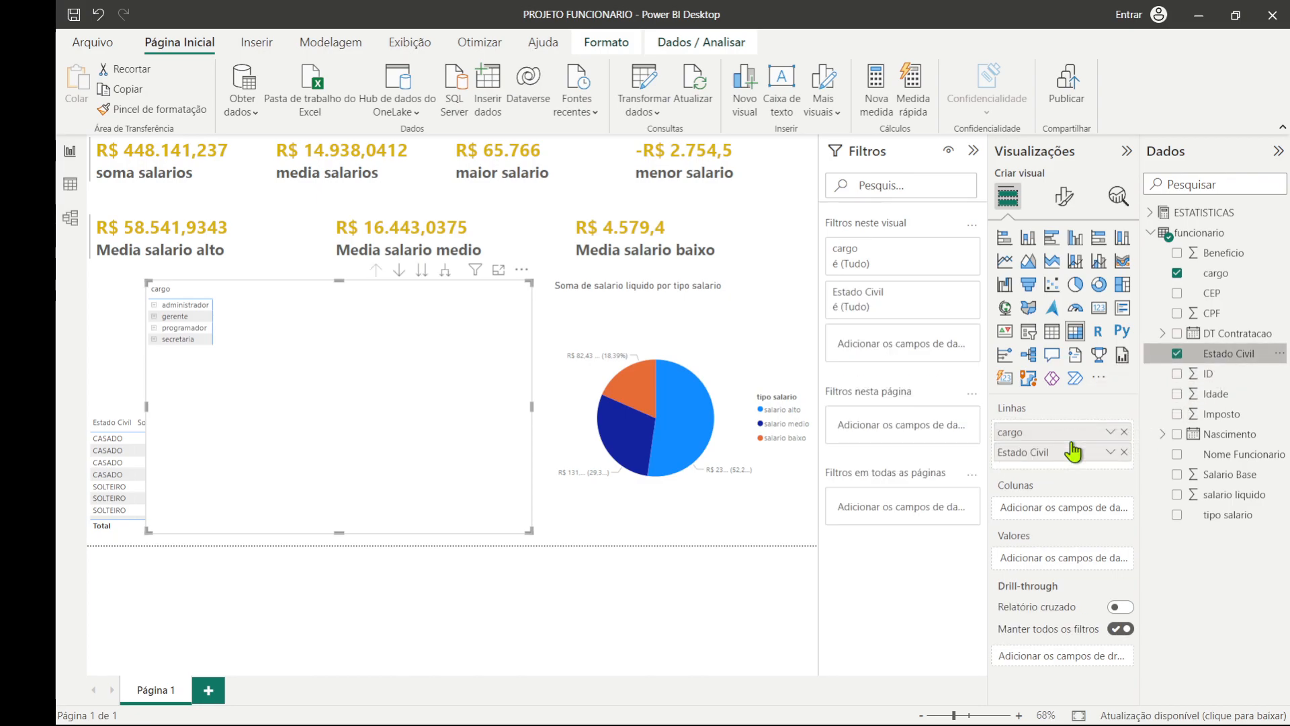
click(154, 305)
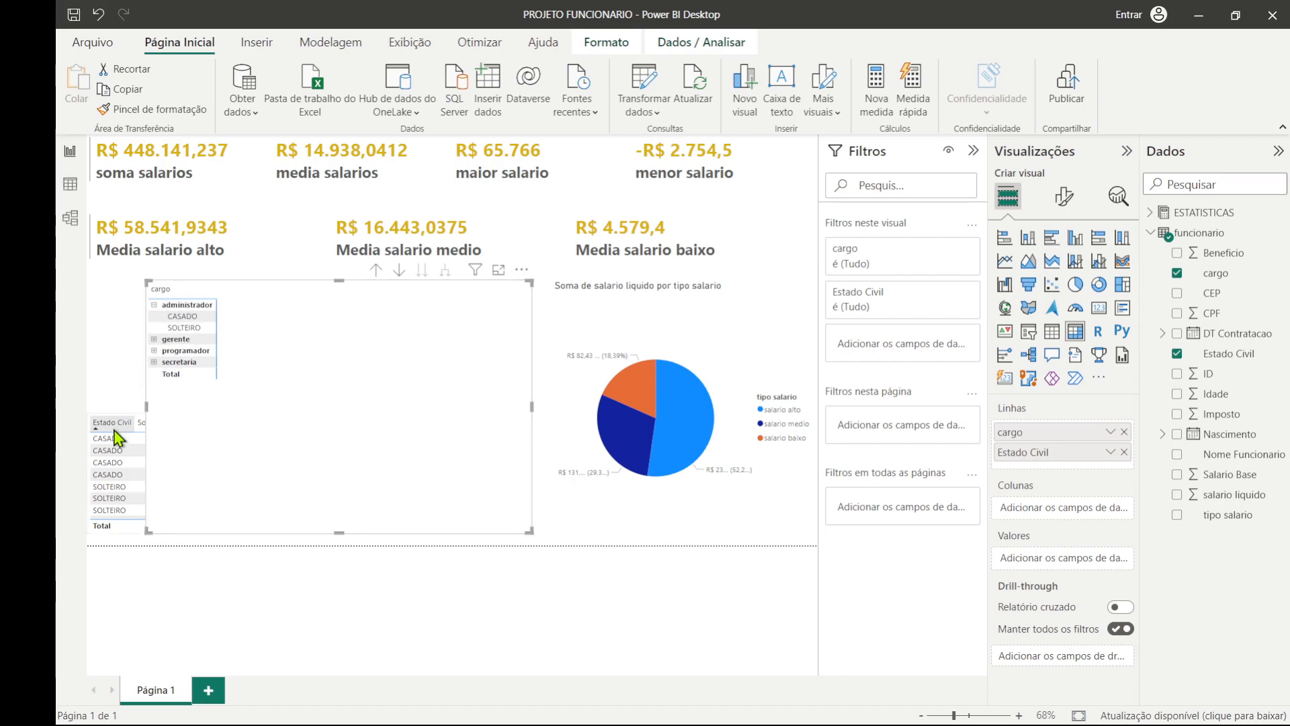
click(154, 339)
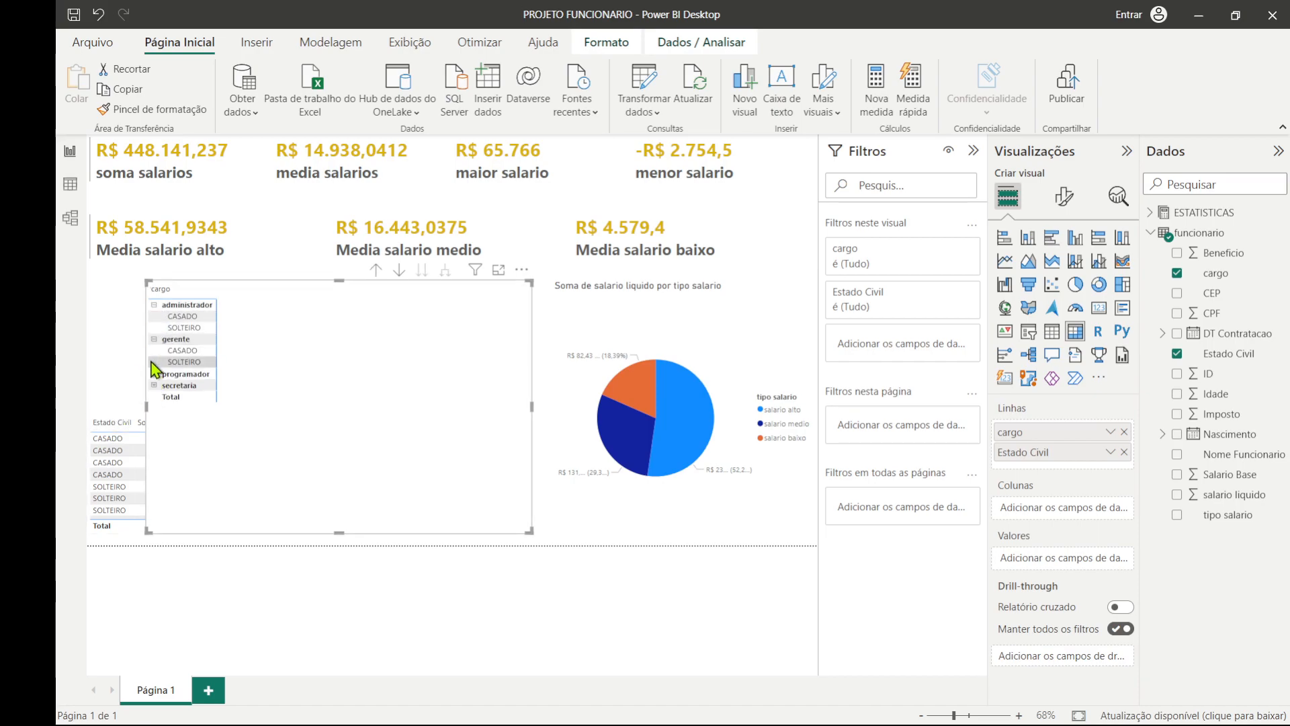
click(154, 374)
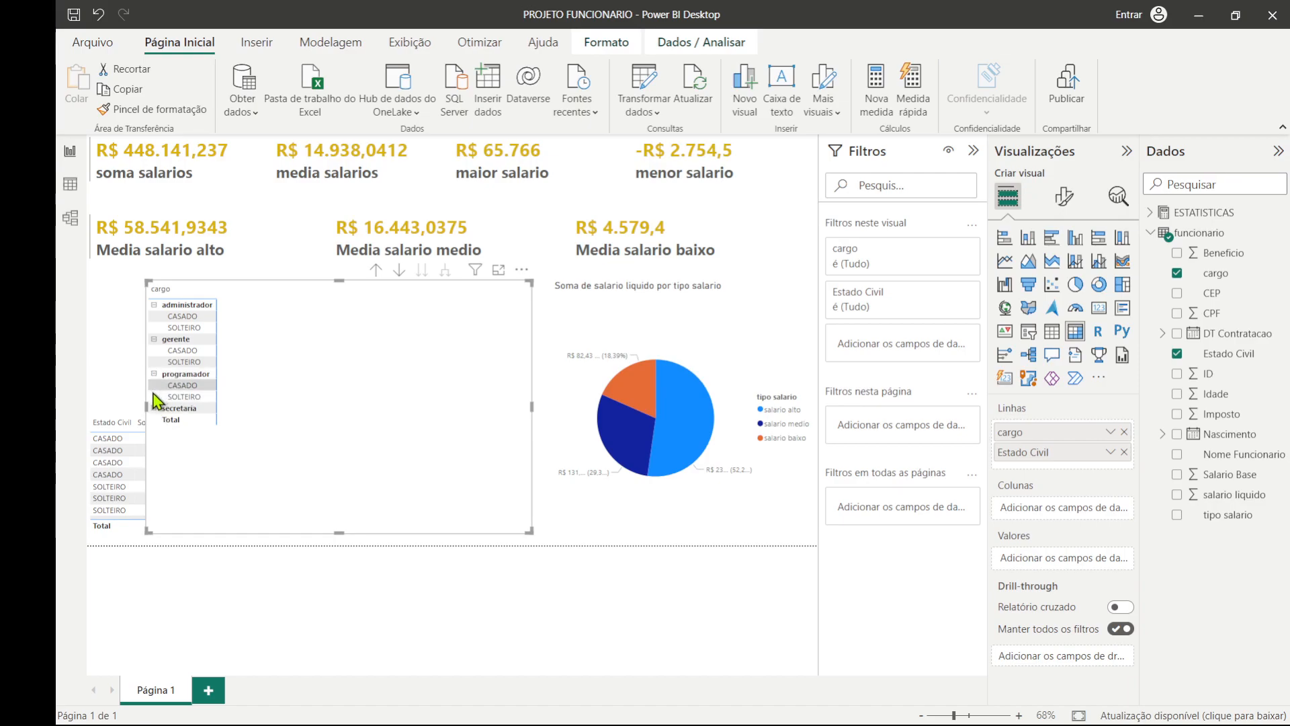
click(154, 408)
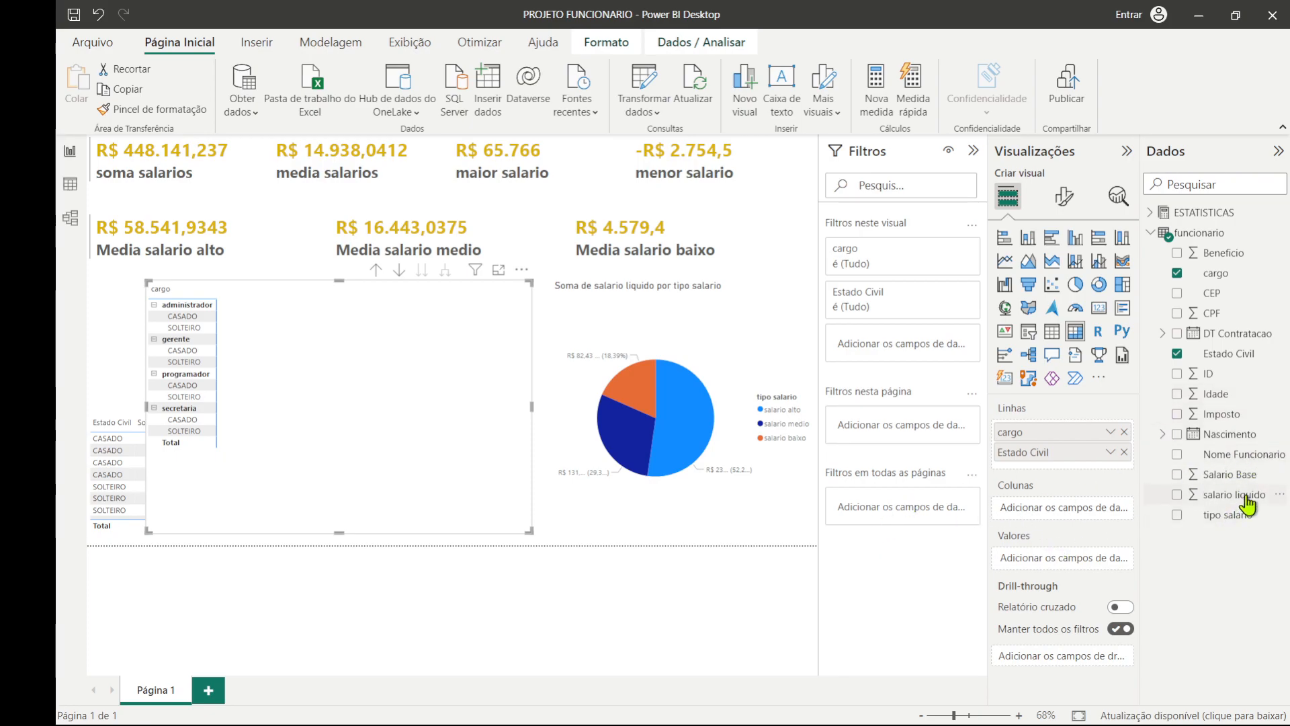
Add salario liquido to the matrix values and tipo salario to its columns.
drag(1247, 497, 1095, 560)
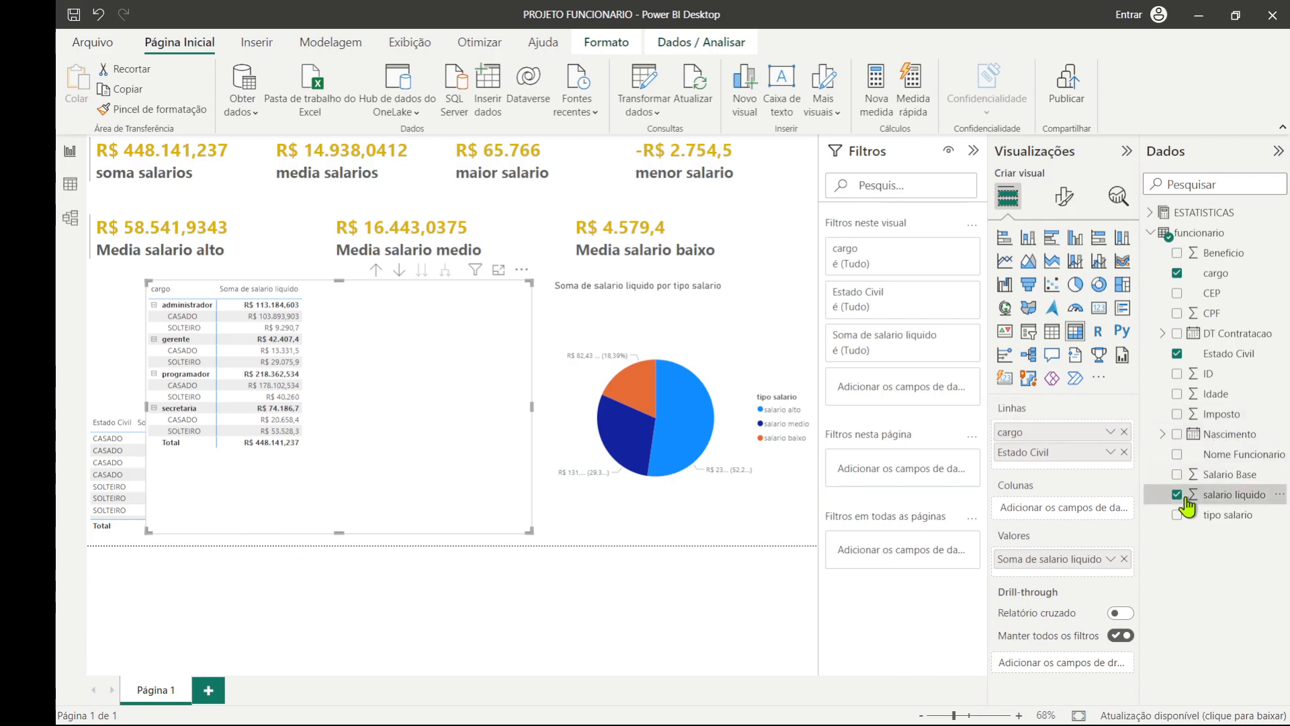
drag(1190, 516, 1074, 506)
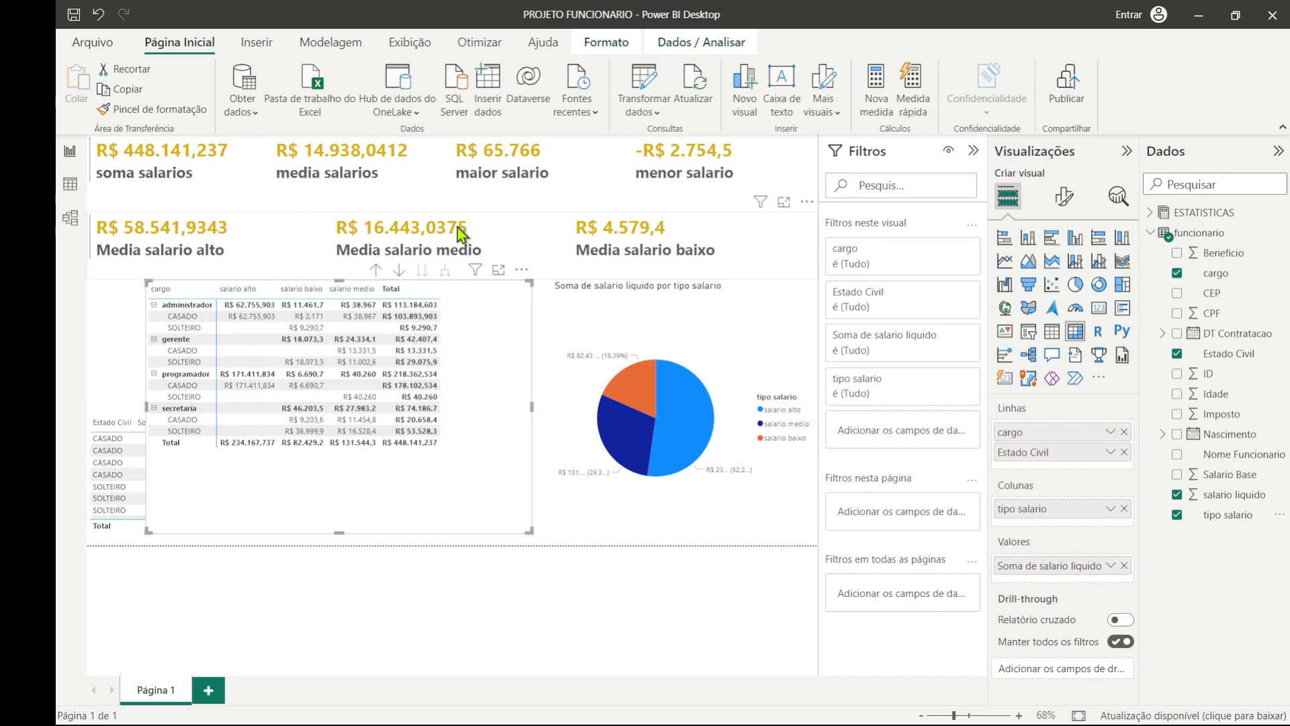
Cross-filter the report by administrador CASADO and its three salary-type cells, administrador SOLTEIRO and programador SOLTEIRO, and clear the selection.
click(183, 318)
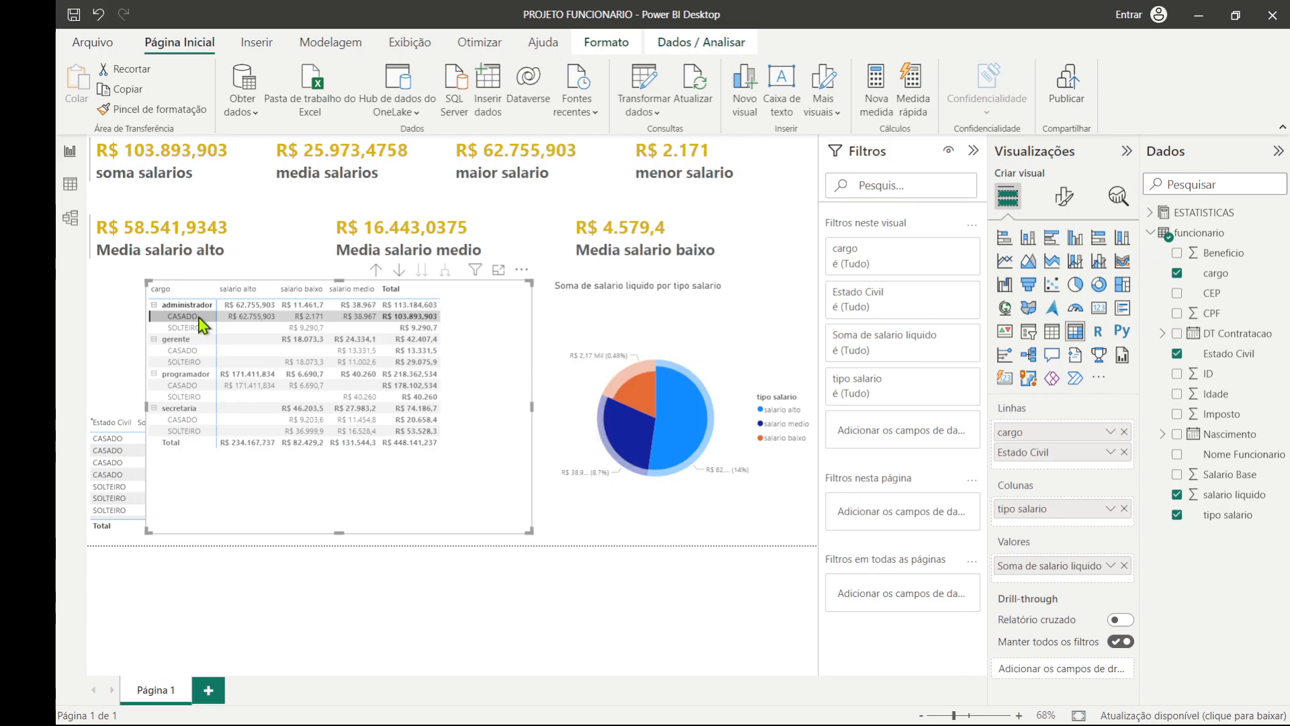
click(257, 318)
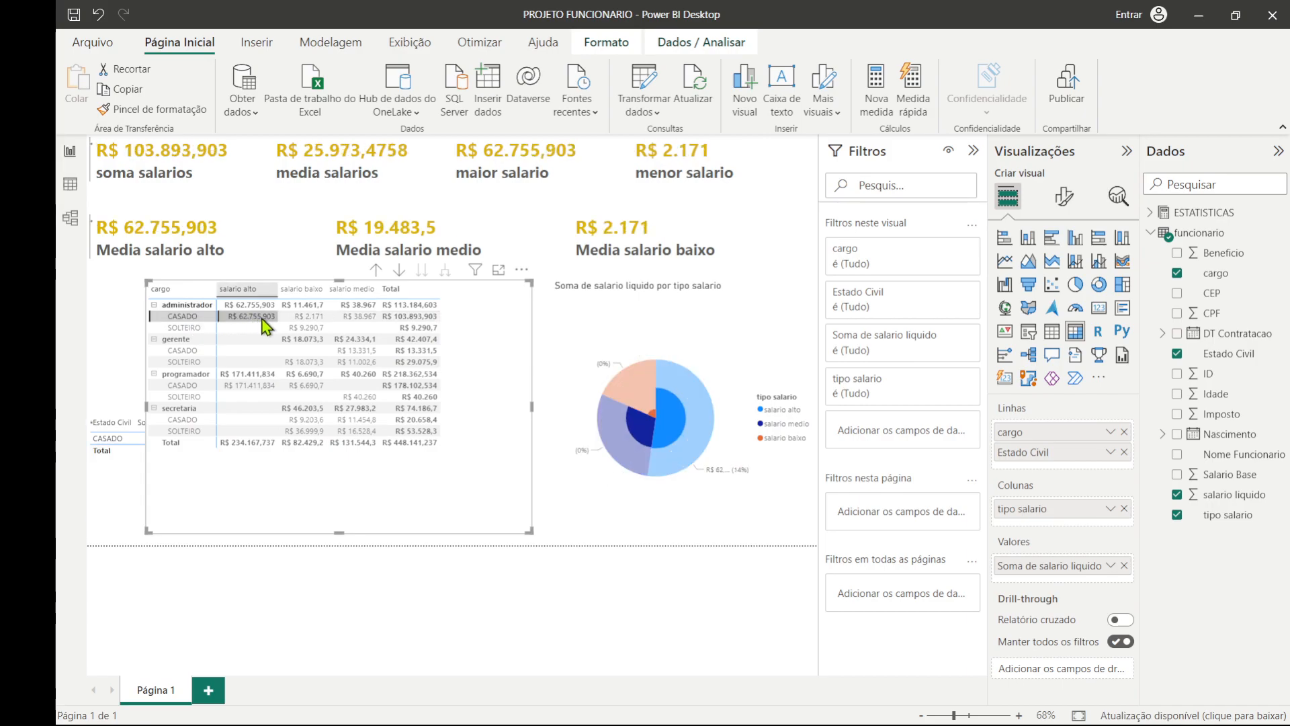
click(311, 317)
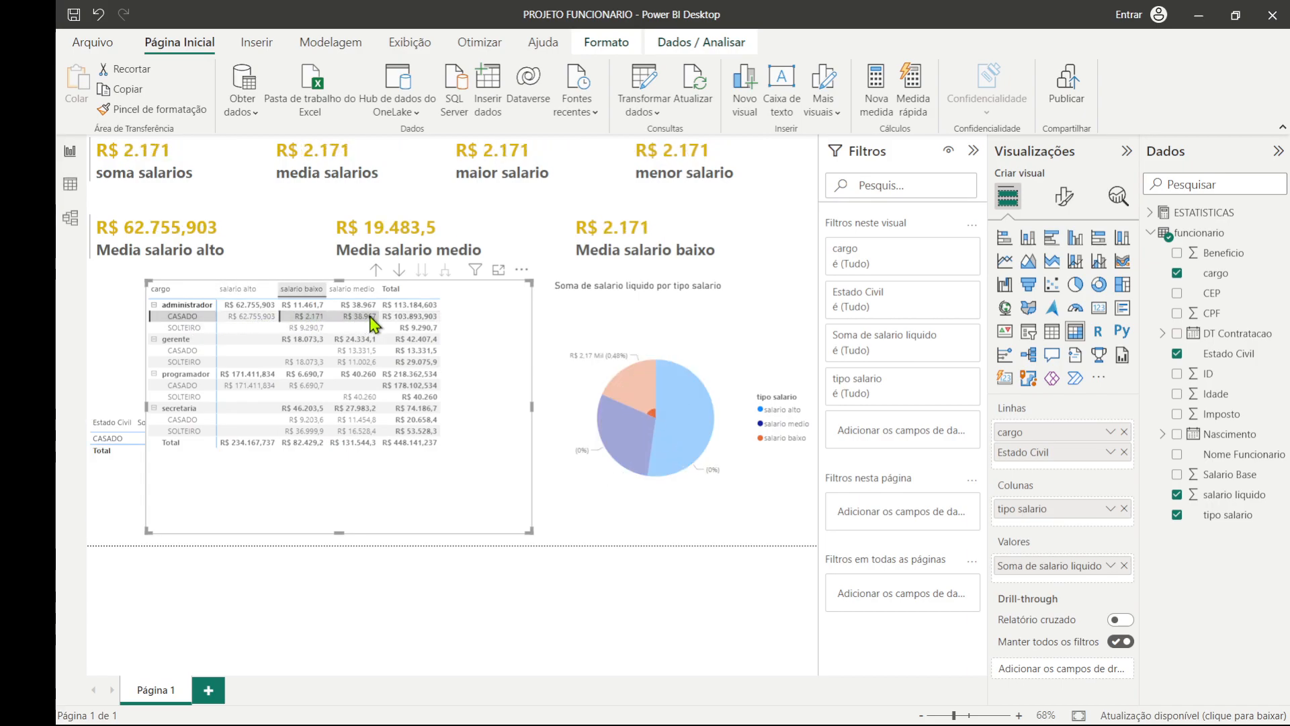
click(370, 317)
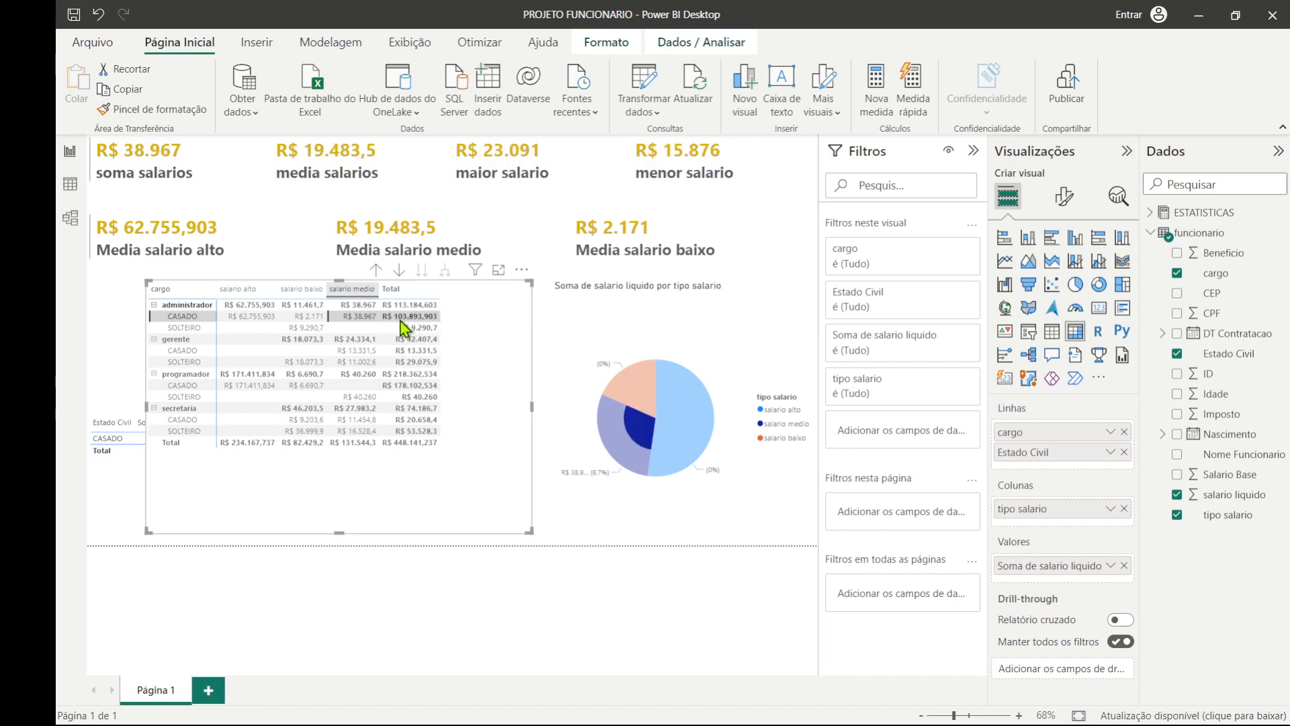
click(188, 327)
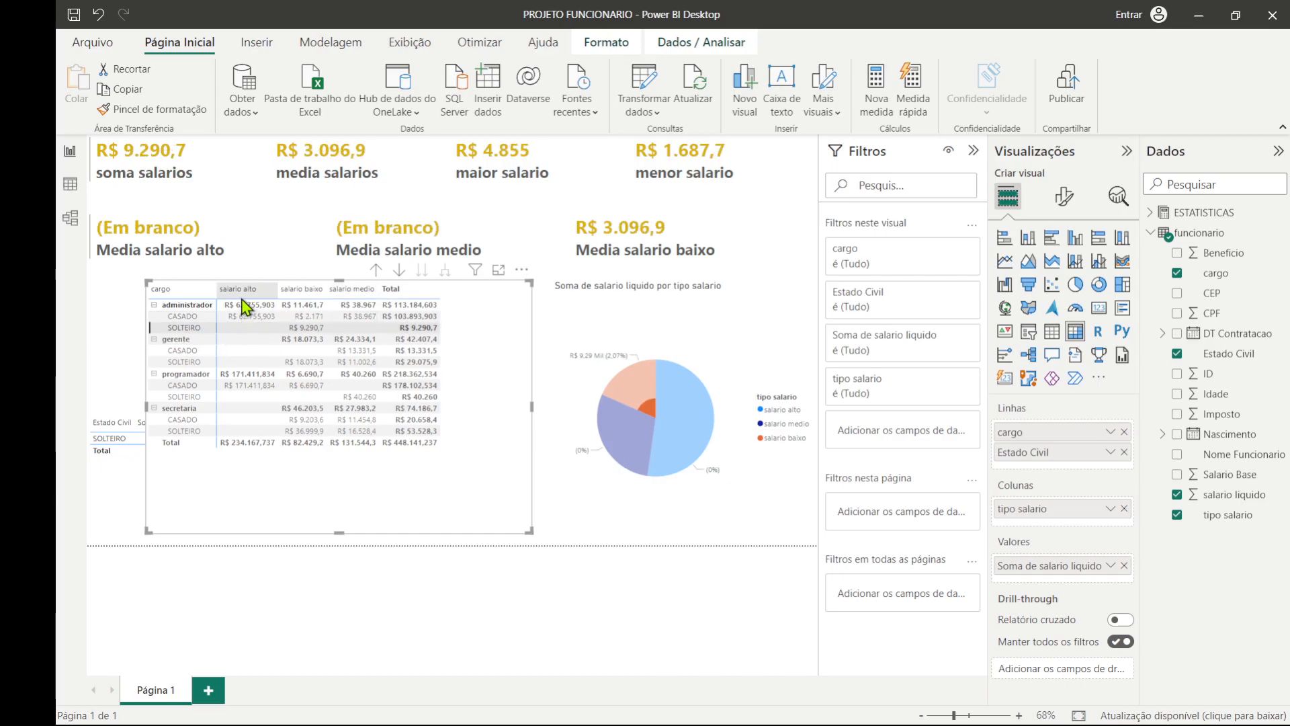
click(190, 398)
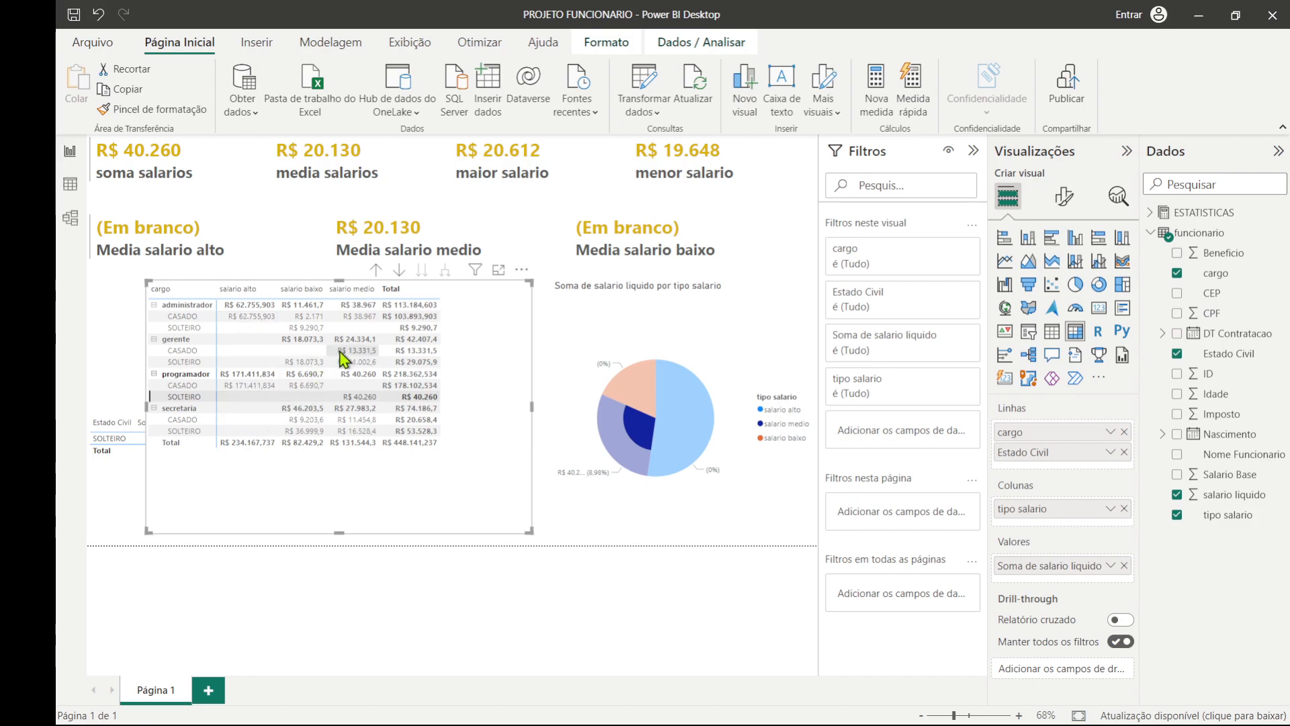
click(464, 363)
Narrow the matrix from its left edge to uncover more of the table, and filter the report by the table's CASADO secretaria row.
drag(145, 406, 229, 405)
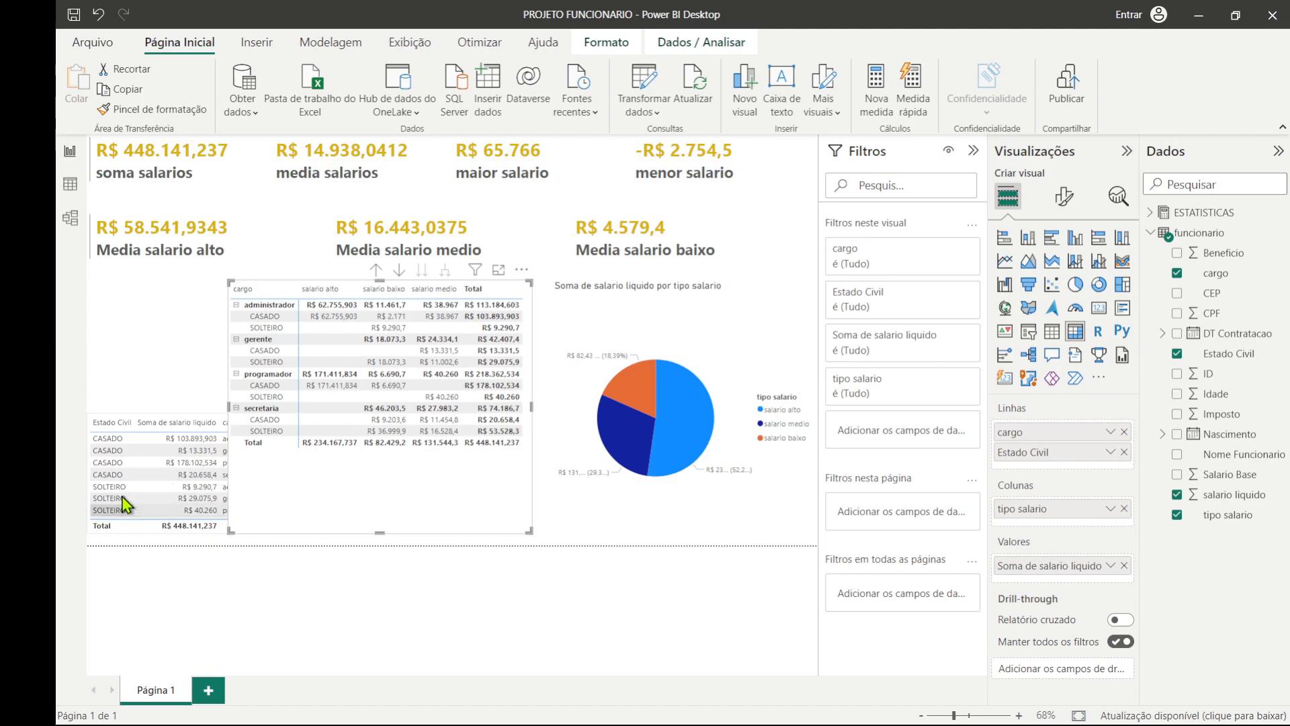
click(152, 475)
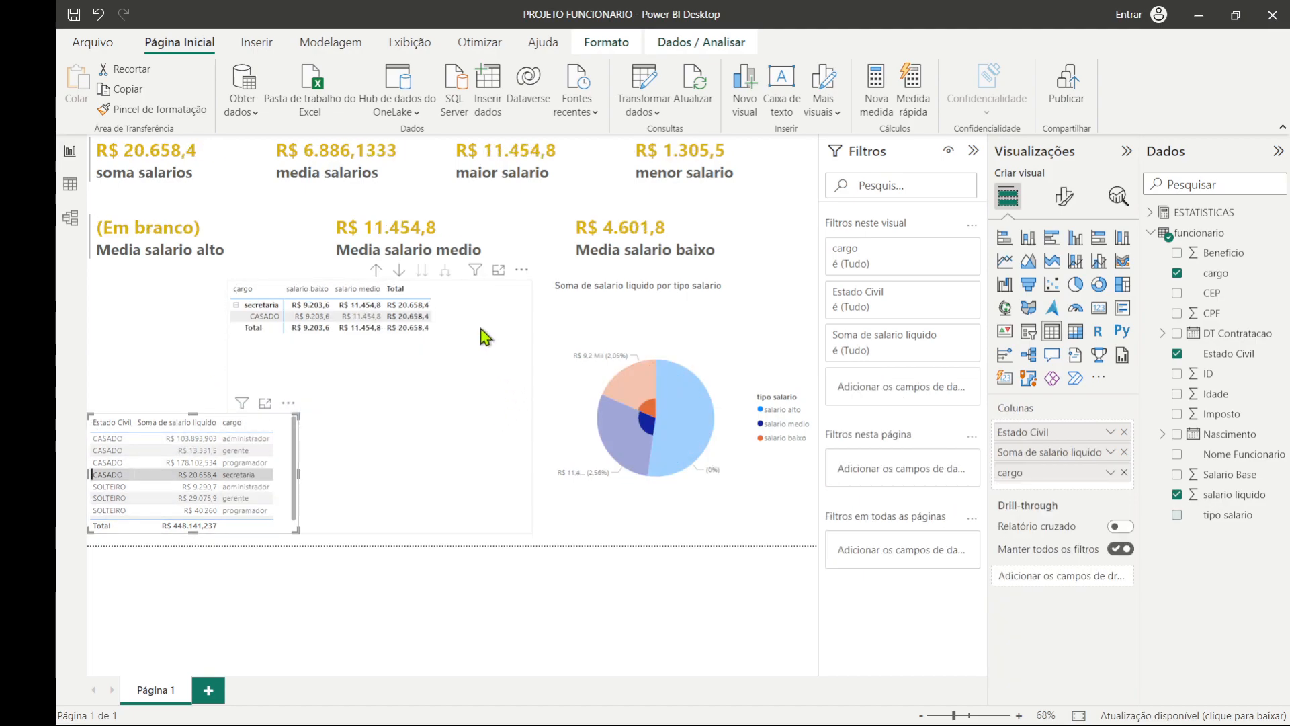
Narrow the pie chart slightly from its left edge to leave more room beside the matrix.
click(637, 303)
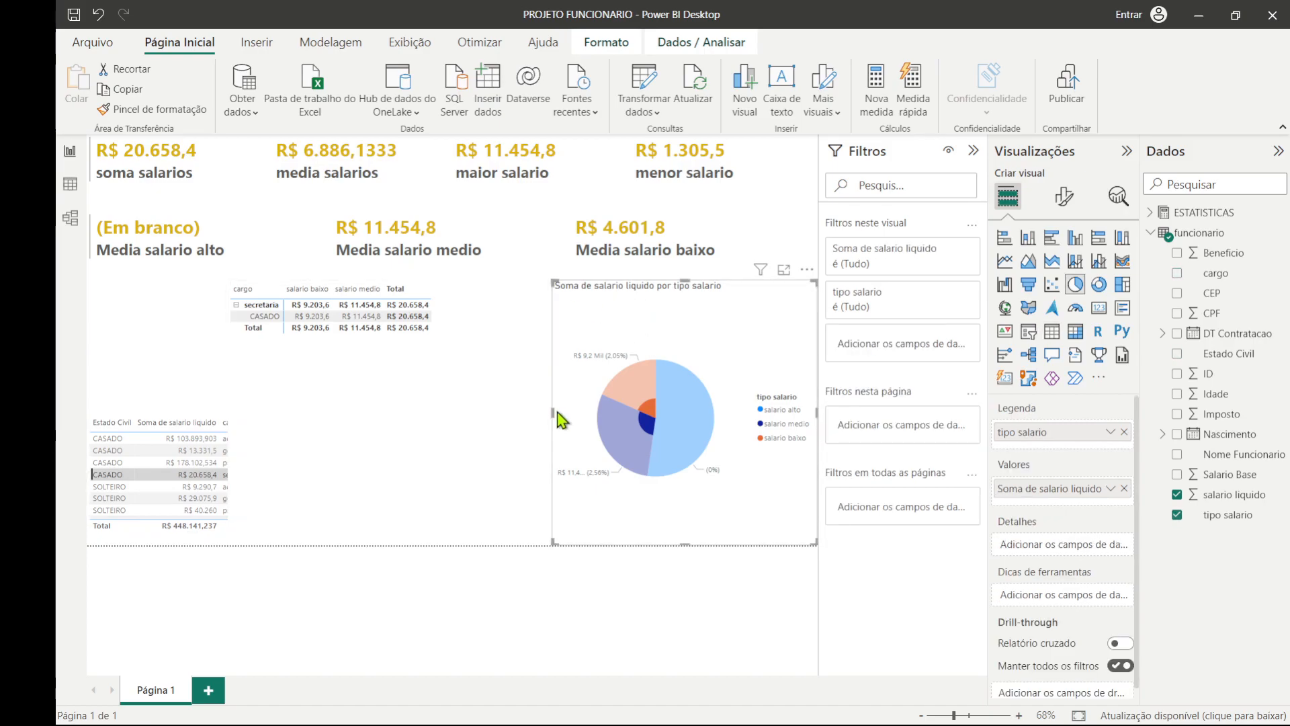
drag(554, 412, 586, 408)
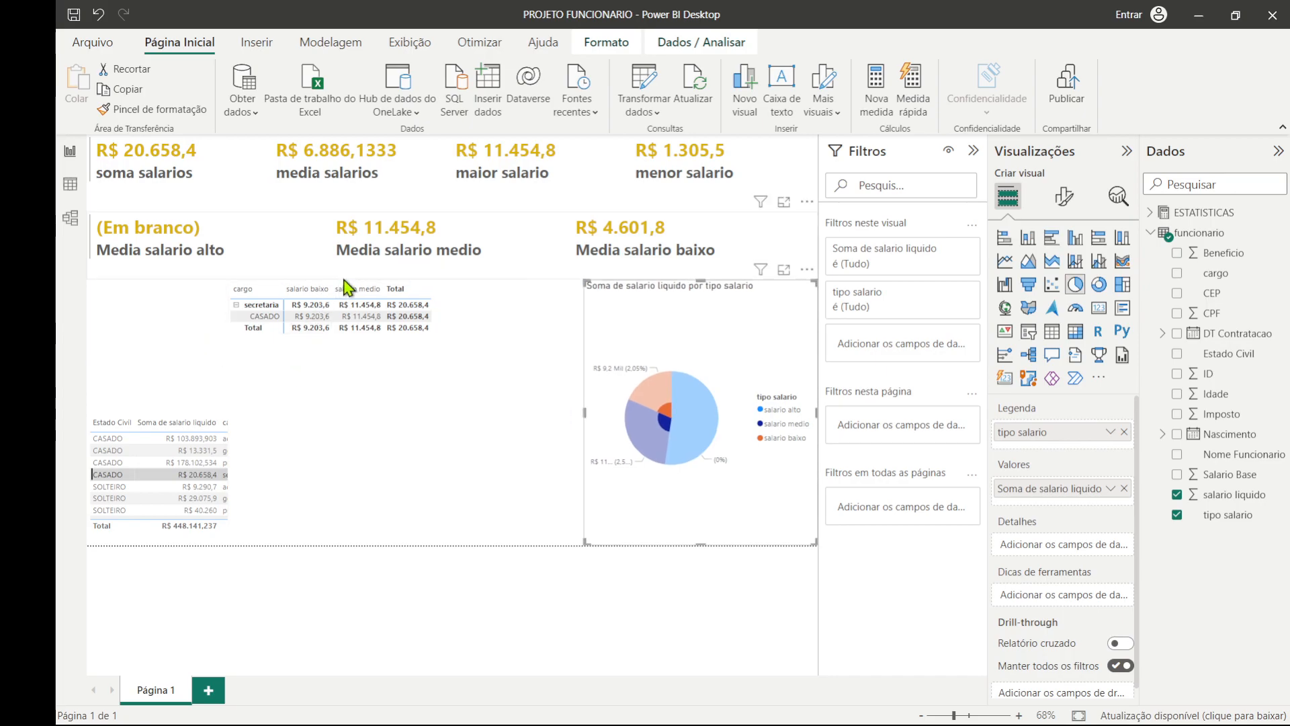
drag(437, 289, 454, 290)
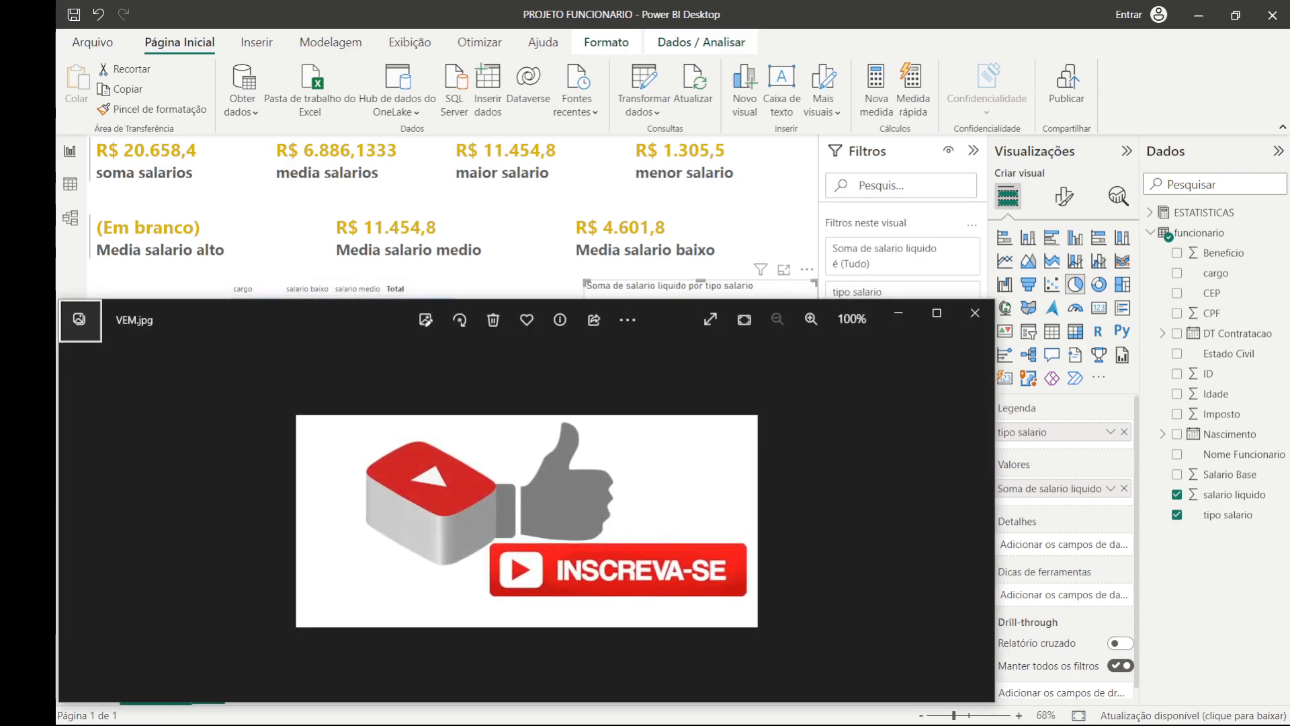
click(28, 245)
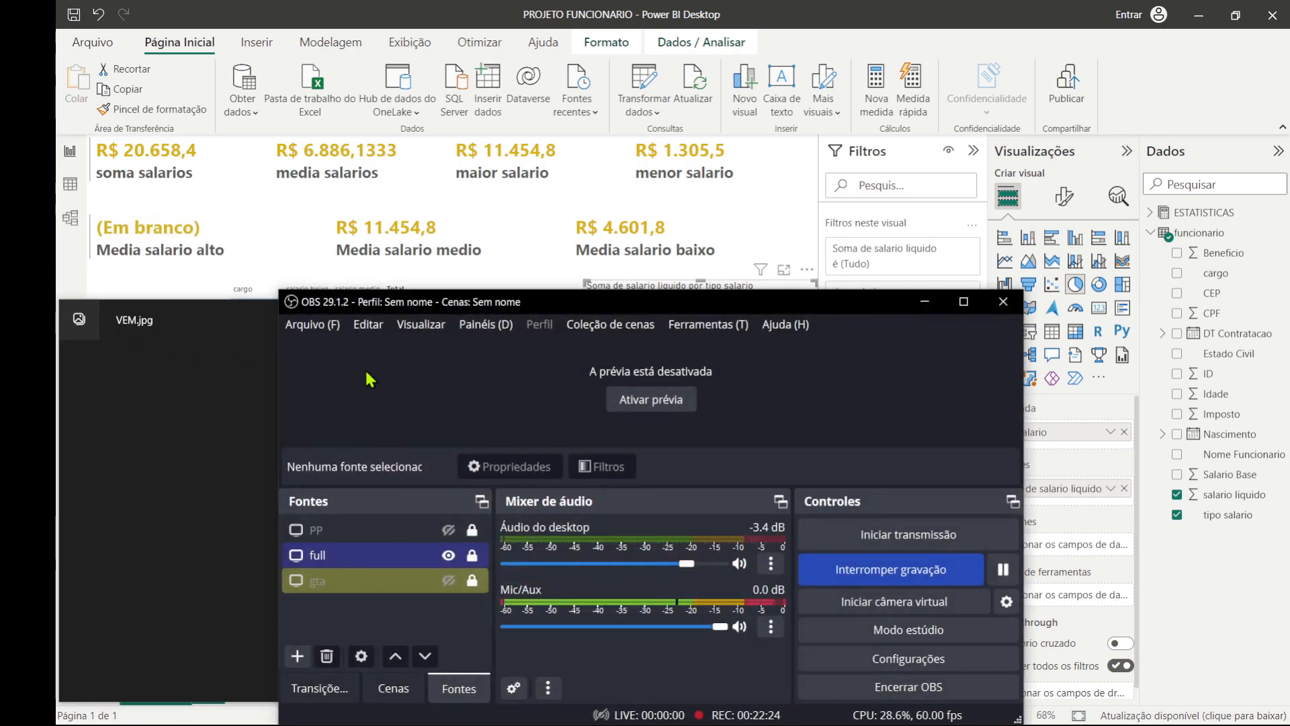